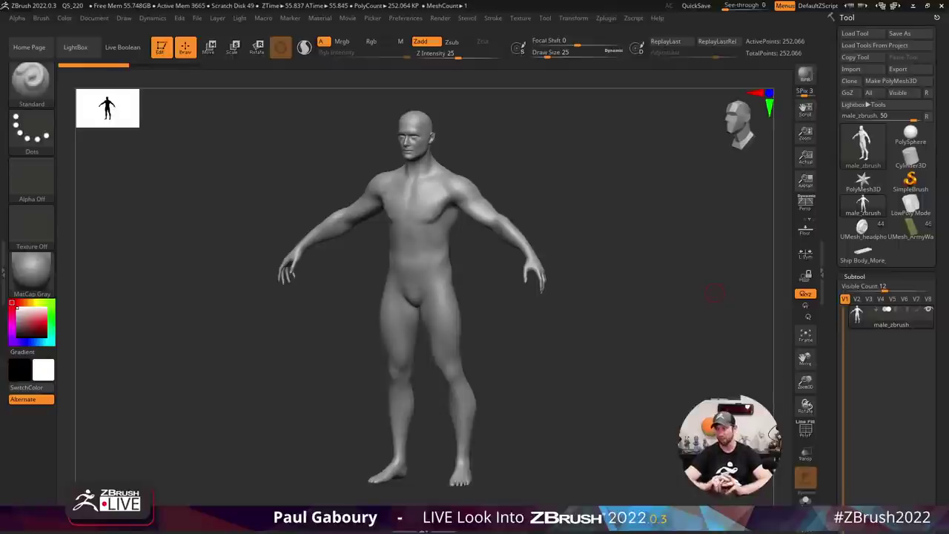
Orbit the male figure to check its right side, then turn it back to face front.
mouse_move(642, 353)
left_mouse_down()
mouse_move(648, 343)
mouse_move(639, 336)
left_mouse_up()
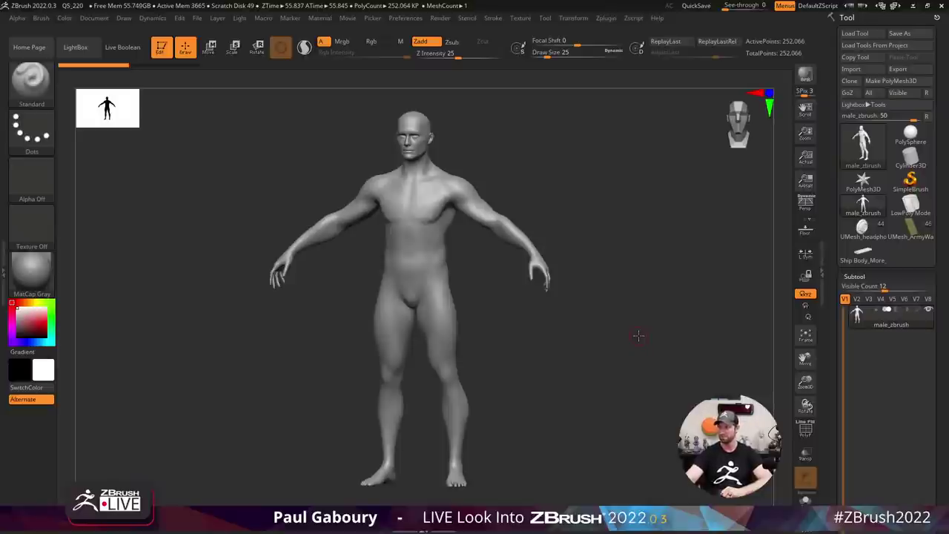
left_click_drag(636, 333, 637, 343)
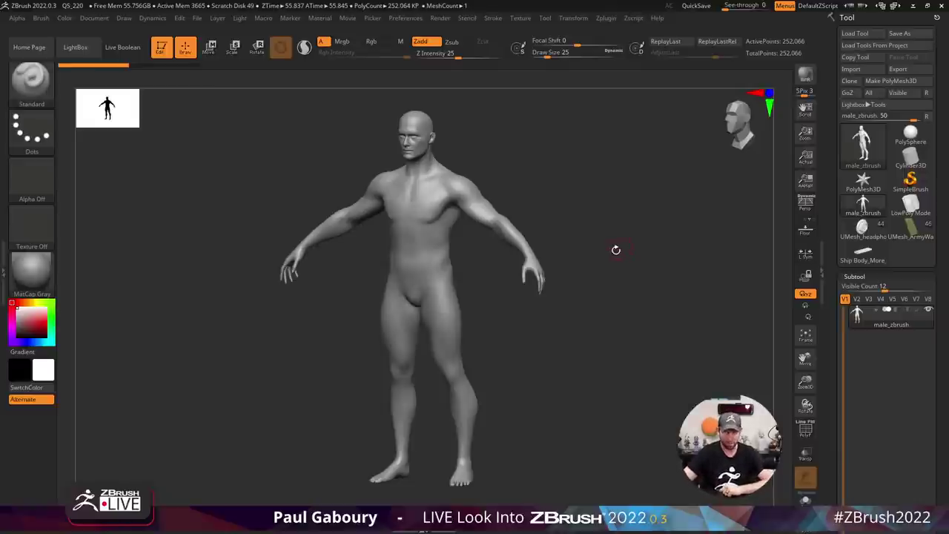
mouse_move(608, 250)
left_mouse_down()
mouse_move(634, 241)
mouse_move(625, 275)
left_mouse_up()
Switch to Move with the gizmo, zoom in on the head, and set Focal Shift to -5.
key("w")
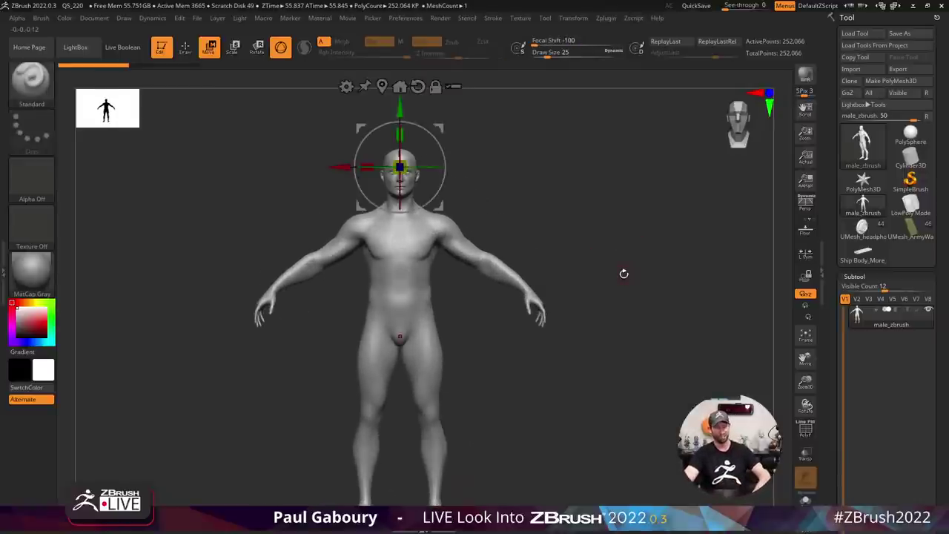
mouse_move(576, 218)
right_mouse_down("ctrl")
mouse_move(610, 269)
mouse_move(578, 229)
mouse_move(698, 278)
mouse_move(600, 220)
right_mouse_up("ctrl")
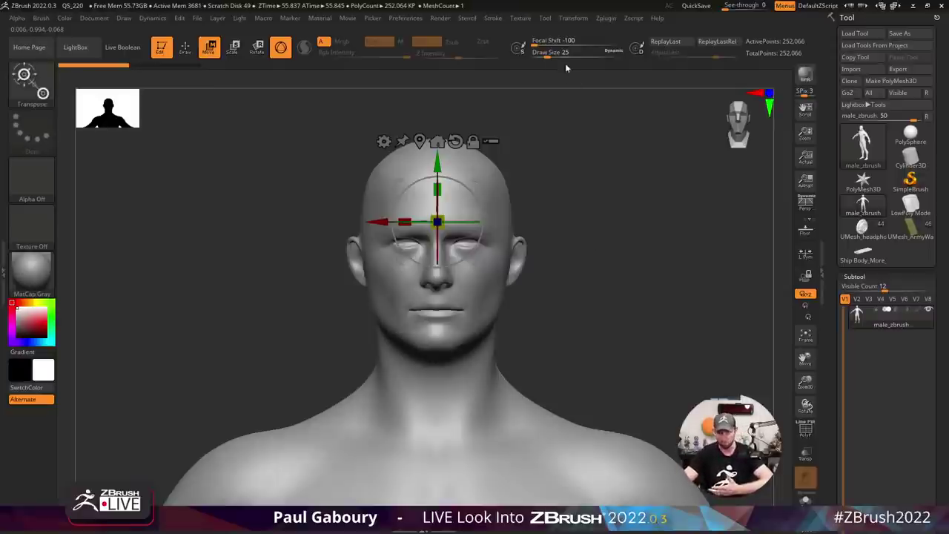
left_click(541, 41)
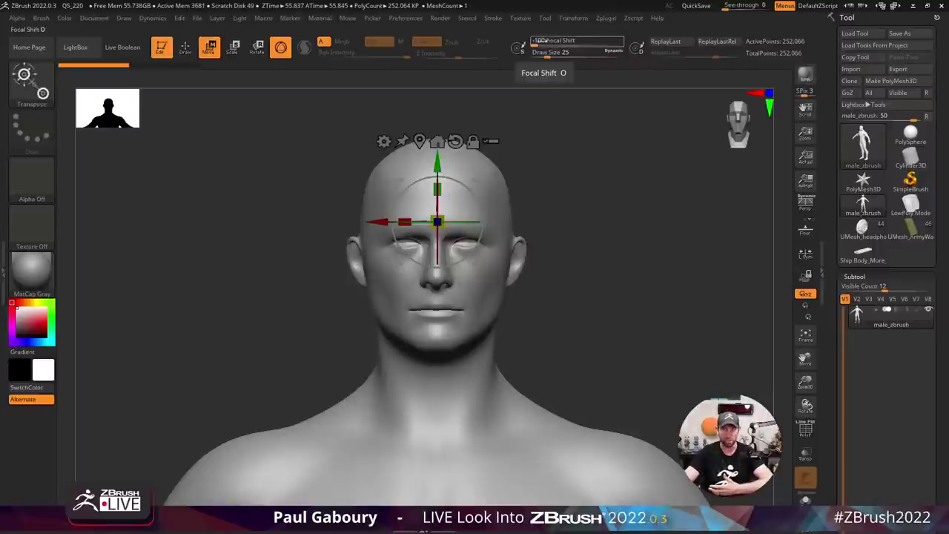
type("-5")
key("Return")
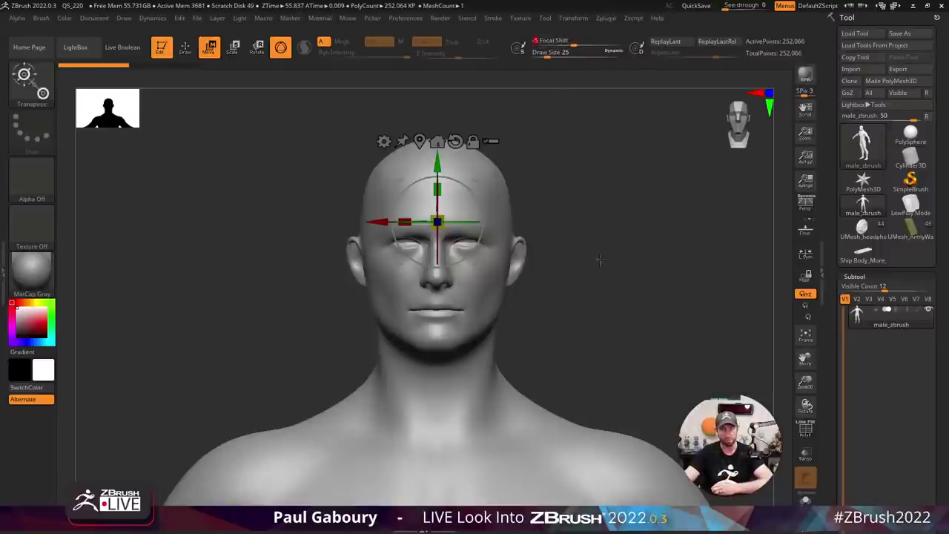
Test-rotate the head about 38 degrees with the gizmo, then undo it.
key("r")
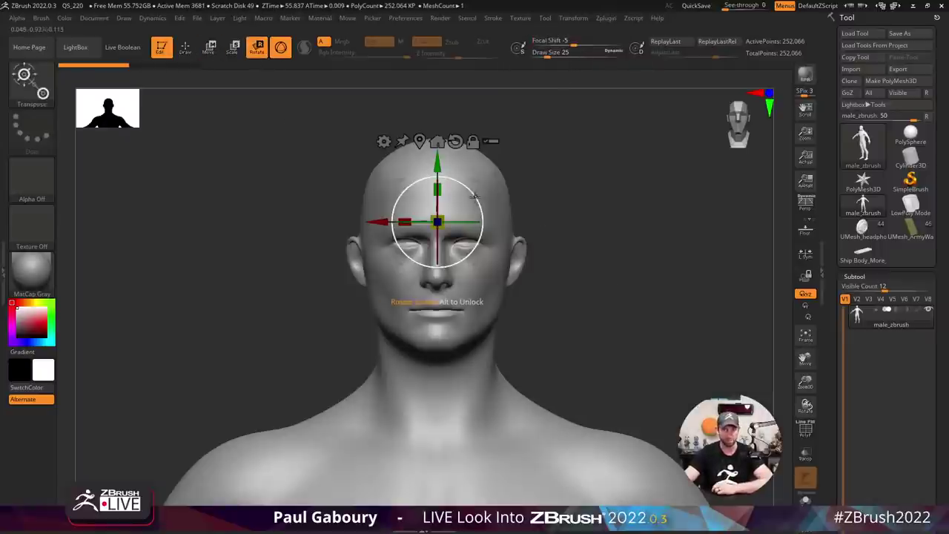
left_click_drag(475, 195, 453, 167)
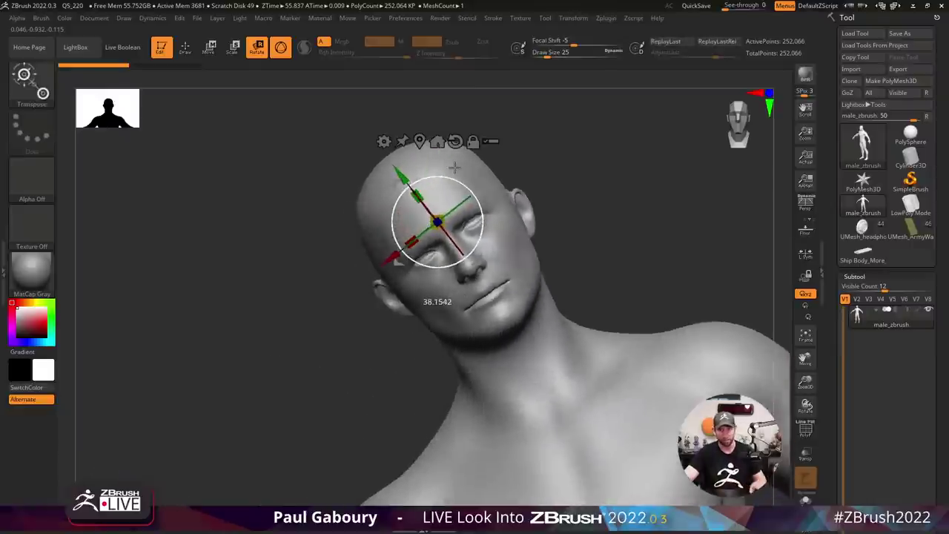
key("ctrl+z")
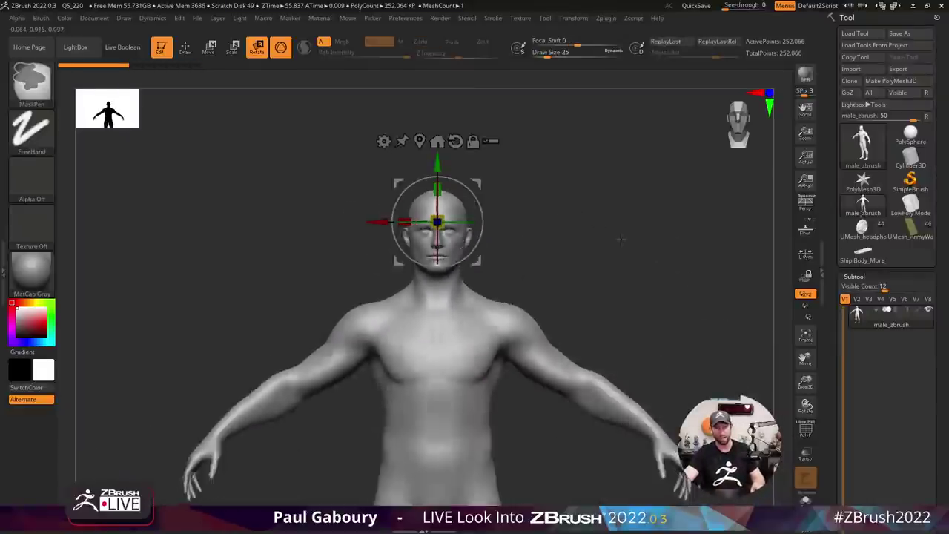
Zoom back in on the head and shoulders, test a head tilt, and undo it.
mouse_move(480, 222)
left_mouse_down()
mouse_move(478, 239)
mouse_move(475, 197)
mouse_move(487, 211)
mouse_move(561, 205)
left_mouse_up()
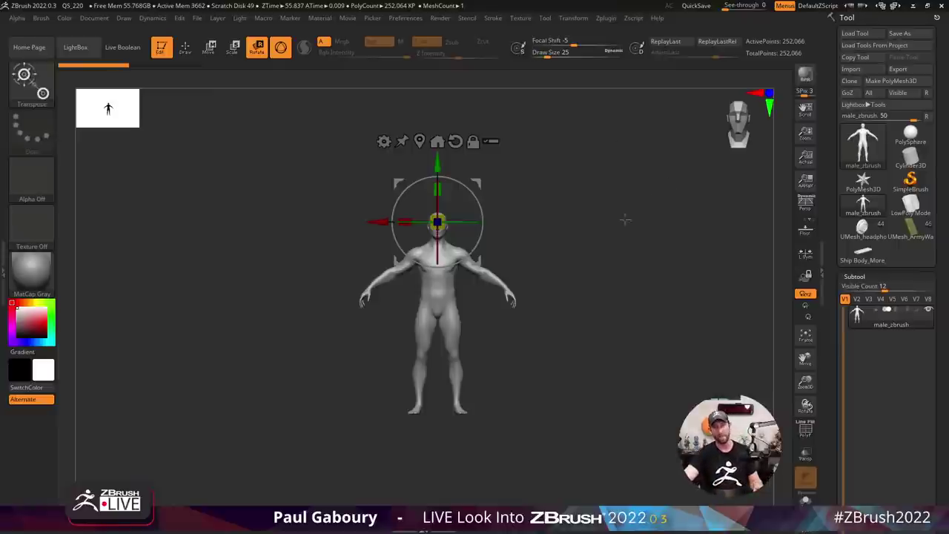
left_click_drag(553, 229, 593, 122, "alt")
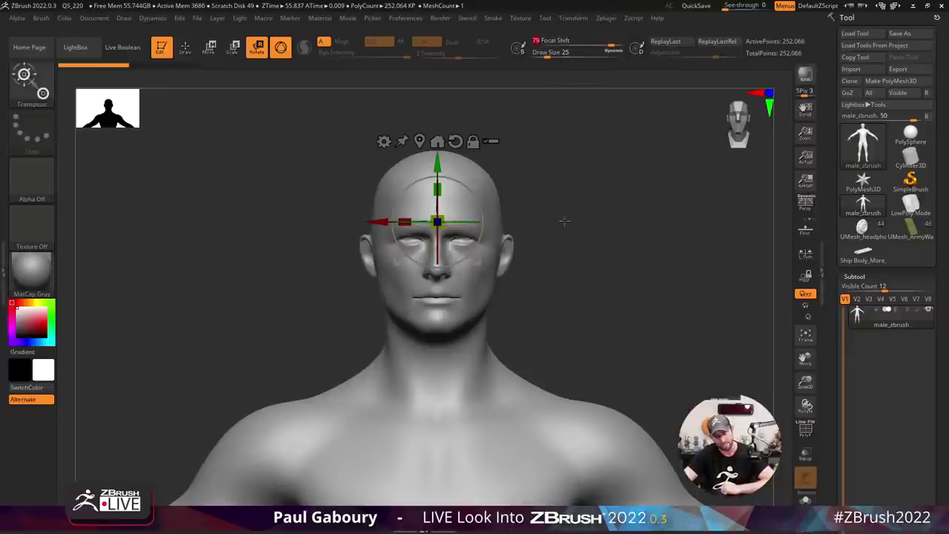
mouse_move(483, 200)
left_mouse_down()
mouse_move(461, 179)
mouse_move(466, 237)
left_mouse_up()
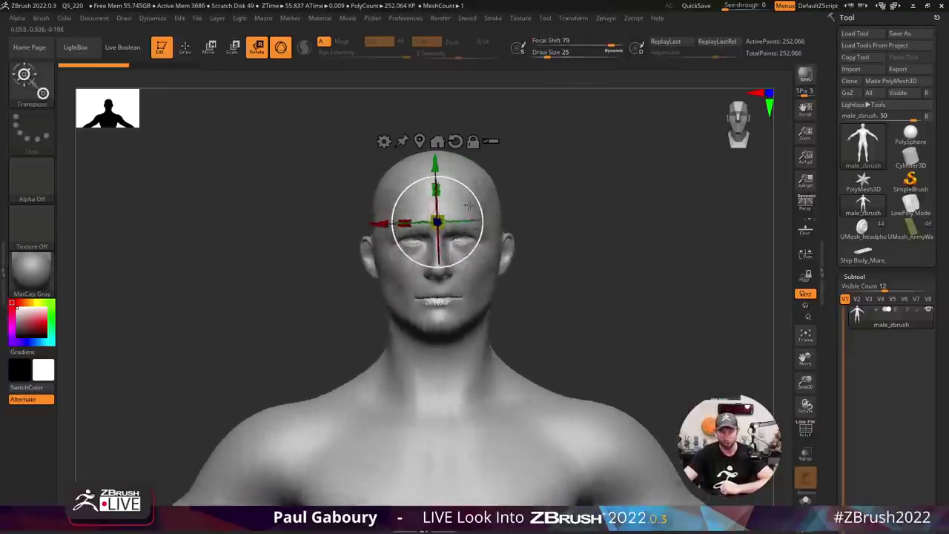
key("ctrl+z")
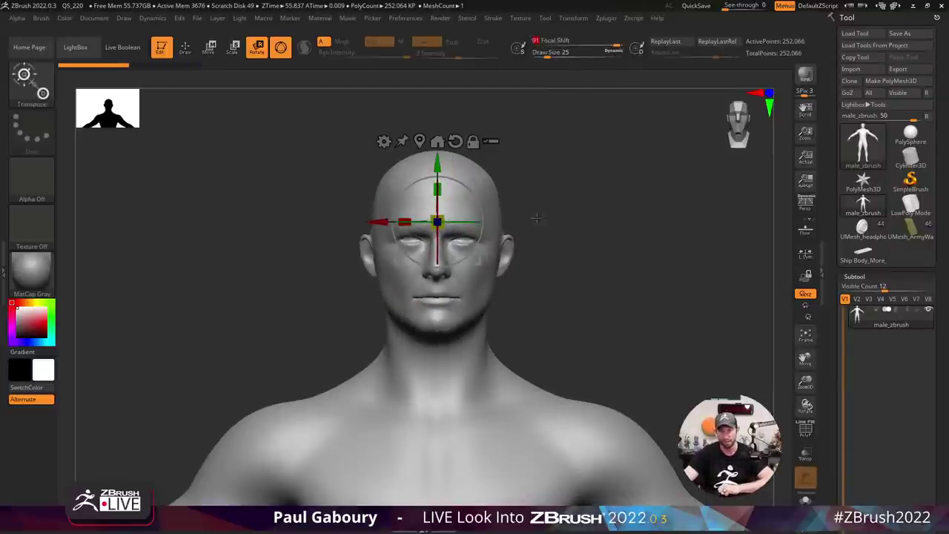
Tilt the head about 58 degrees, set Focal Shift to -100, and switch to the transpose line.
mouse_move(478, 203)
left_mouse_down()
mouse_move(475, 242)
mouse_move(457, 172)
mouse_move(481, 196)
left_mouse_up()
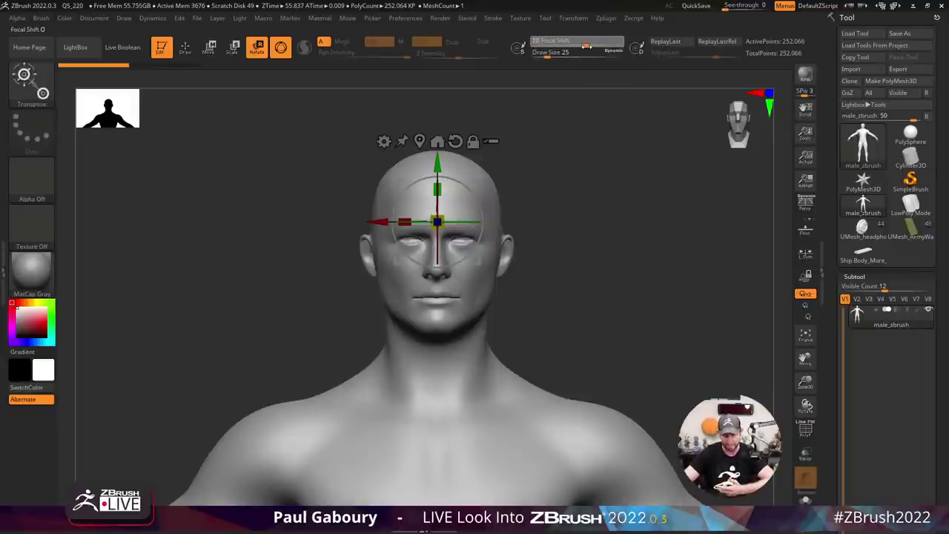
left_click_drag(575, 45, 522, 45)
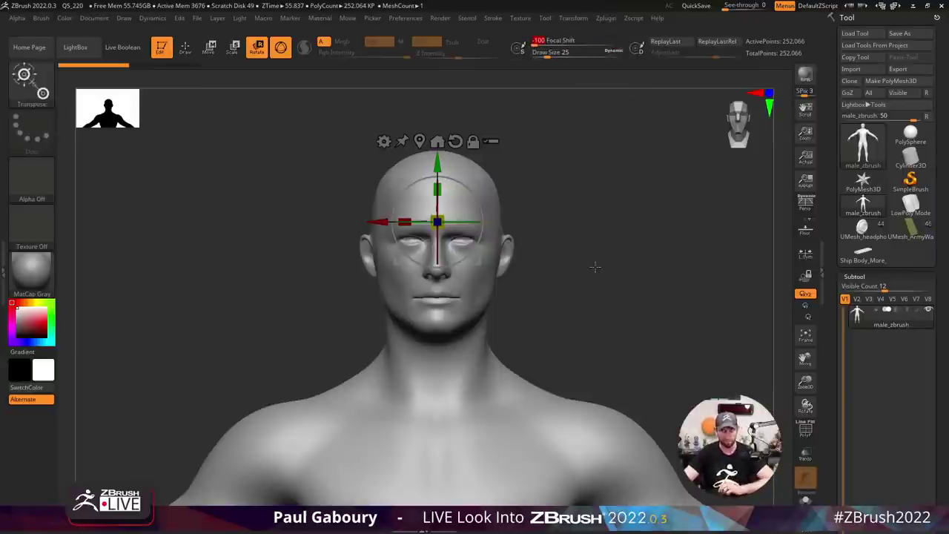
key("y")
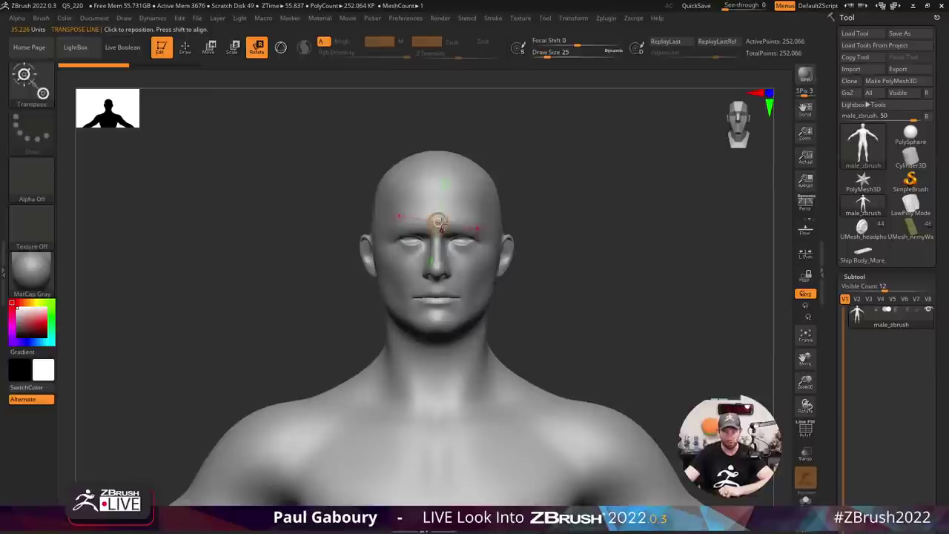
Draw a vertical transpose line from forehead to neck, test-move the head, then undo.
left_click_drag(434, 189, 434, 377)
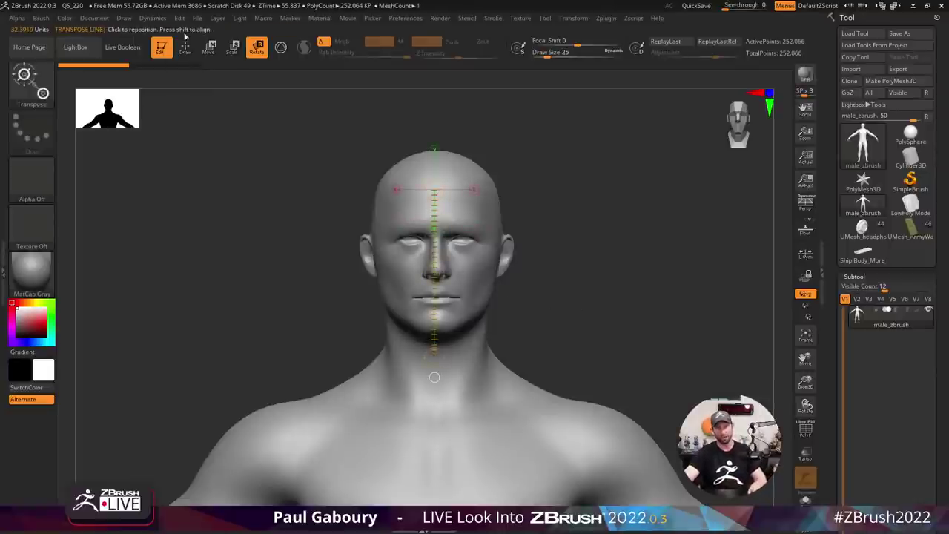
key("w")
left_click(437, 278)
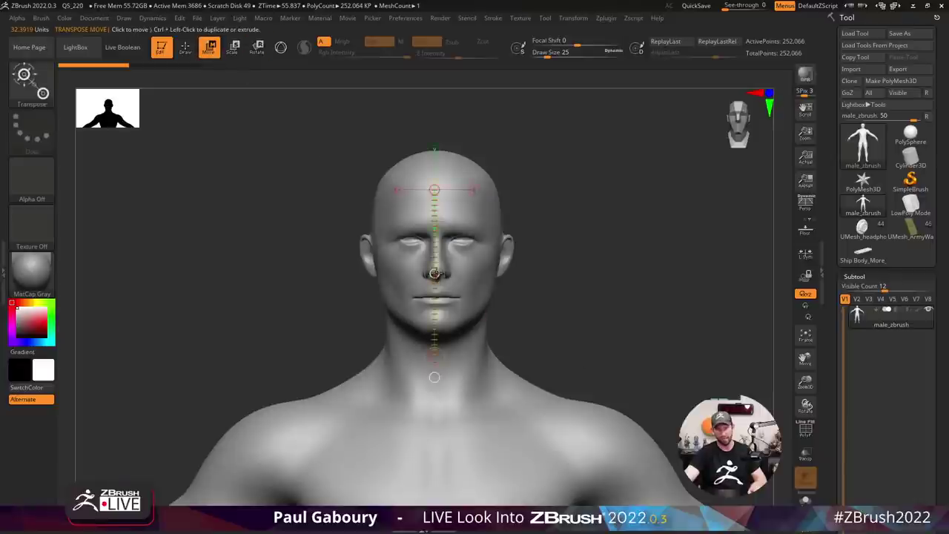
mouse_move(434, 274)
left_mouse_down()
mouse_move(449, 276)
mouse_move(435, 275)
left_mouse_up()
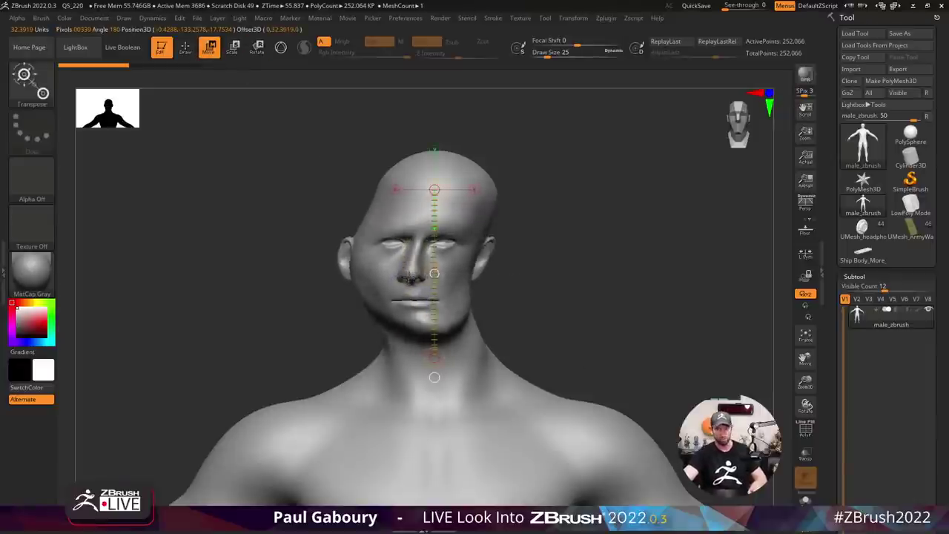
key("ctrl+z")
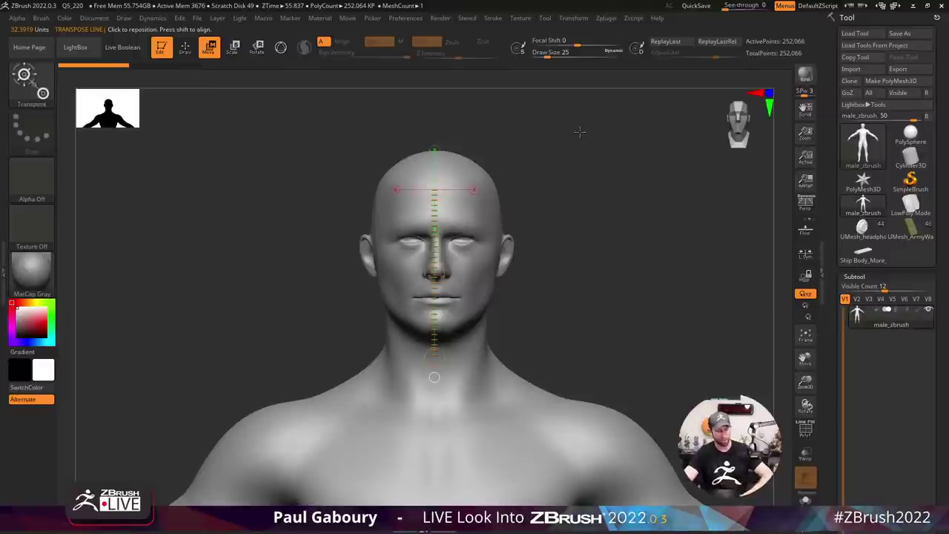
Adjust Focal Shift to -44 while toggling, ending with the 3D gizmo on the forehead.
key("y")
left_click(532, 41)
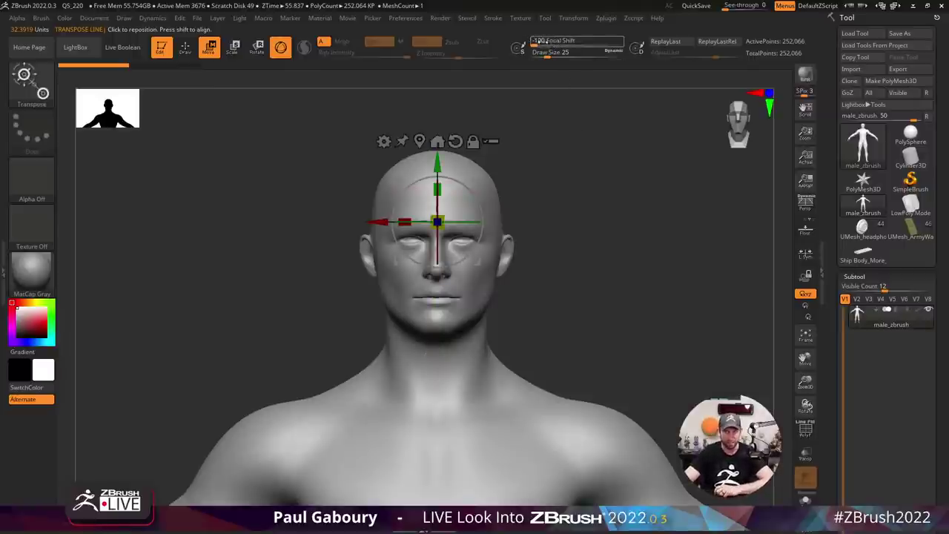
left_click_drag(540, 43, 558, 44)
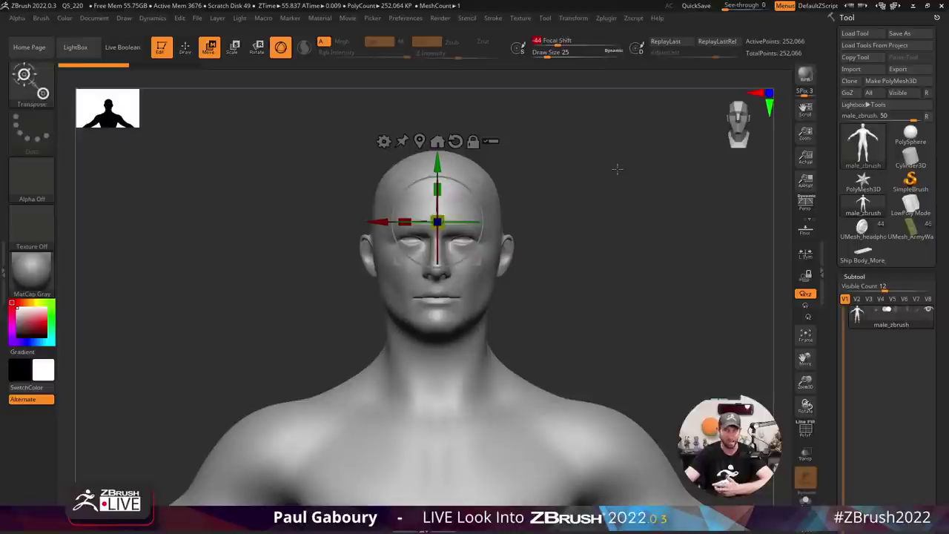
key("y")
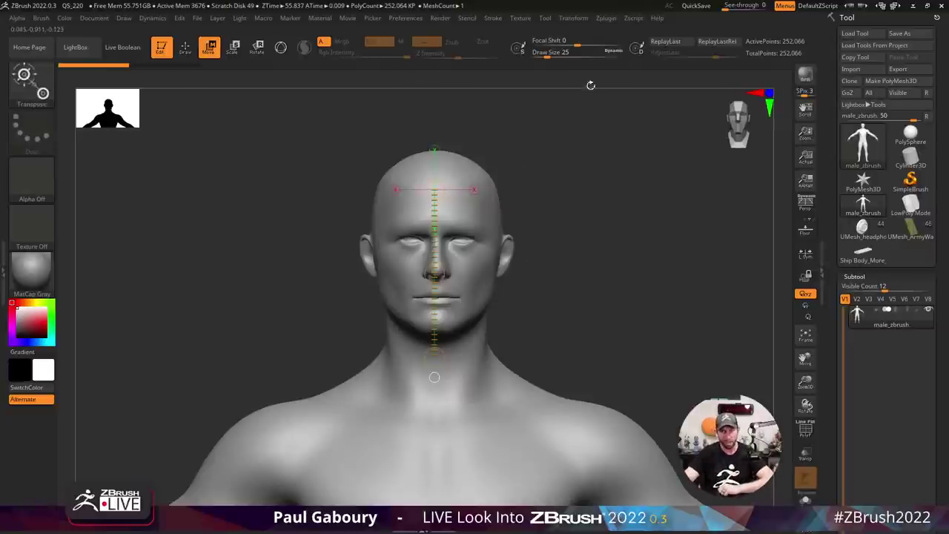
mouse_move(604, 42)
left_mouse_down()
mouse_move(621, 42)
mouse_move(600, 41)
left_mouse_up()
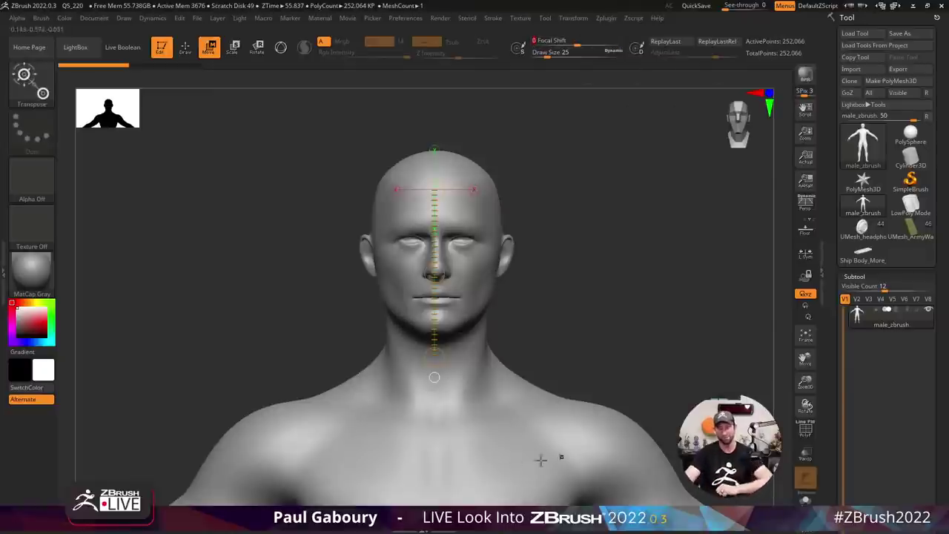
key("y")
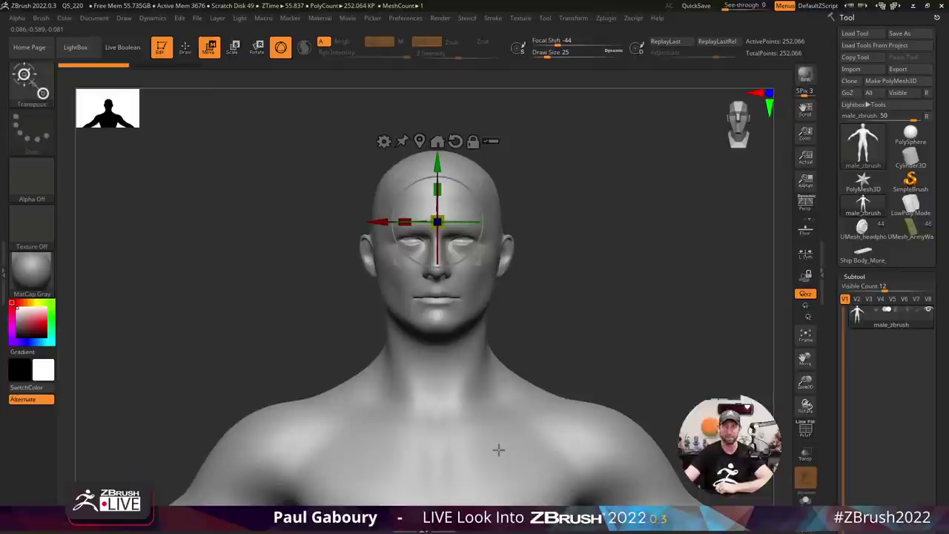
key("y")
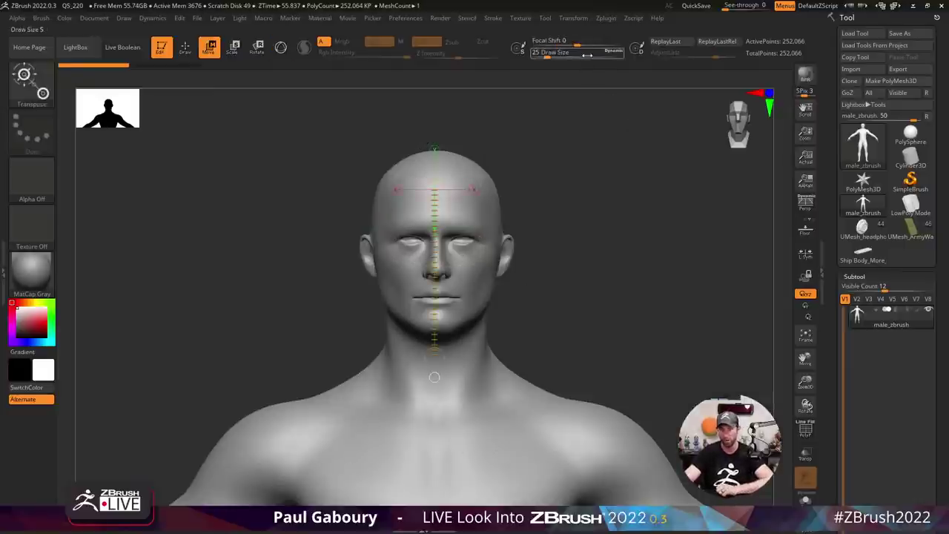
left_click_drag(434, 377, 434, 279)
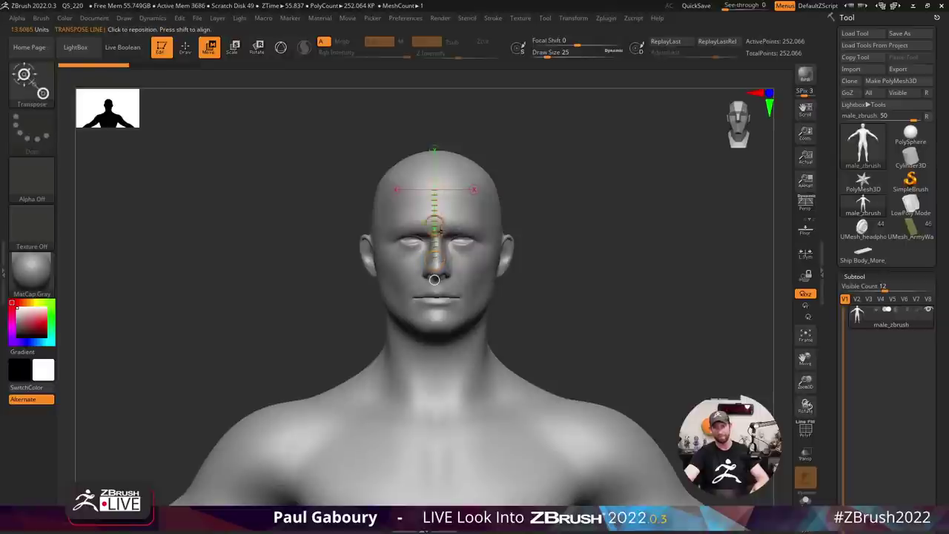
left_click_drag(427, 205, 434, 224)
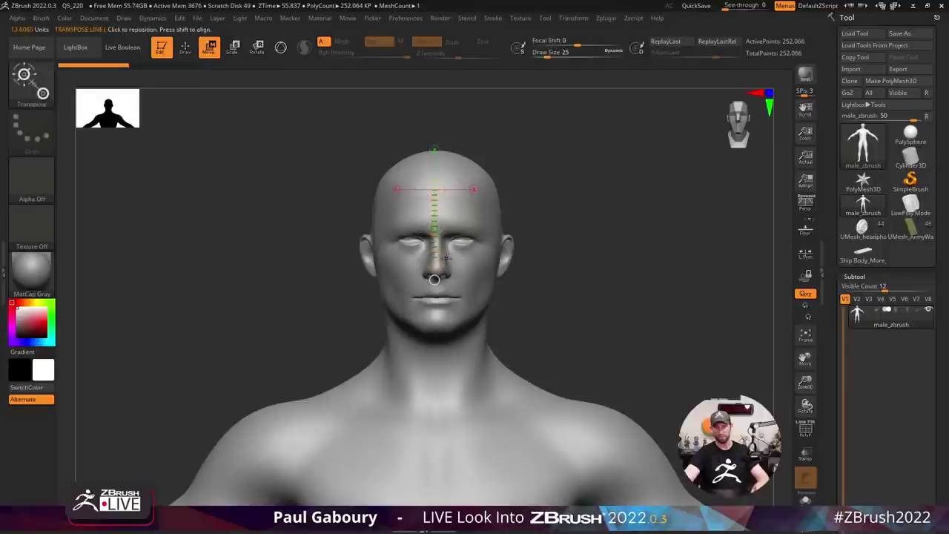
left_click_drag(442, 257, 443, 450)
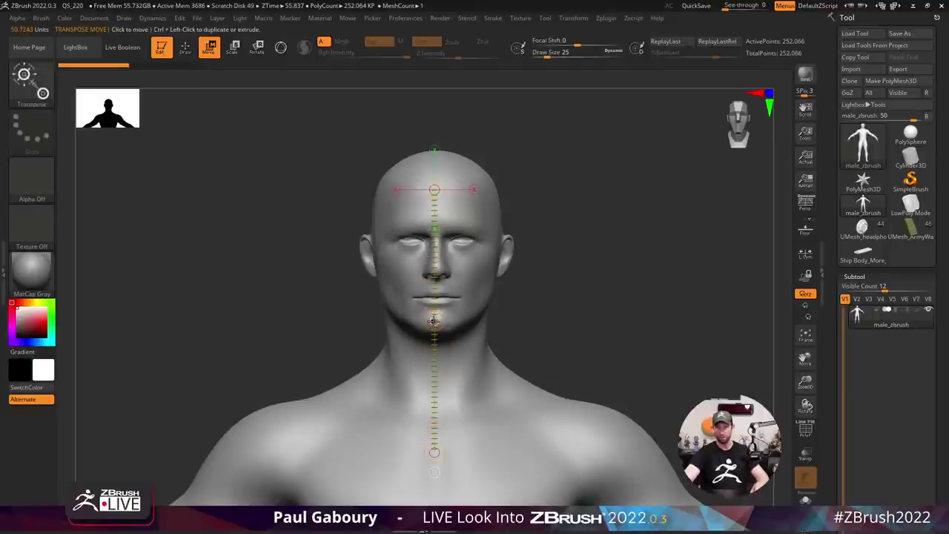
left_click_drag(434, 321, 404, 324)
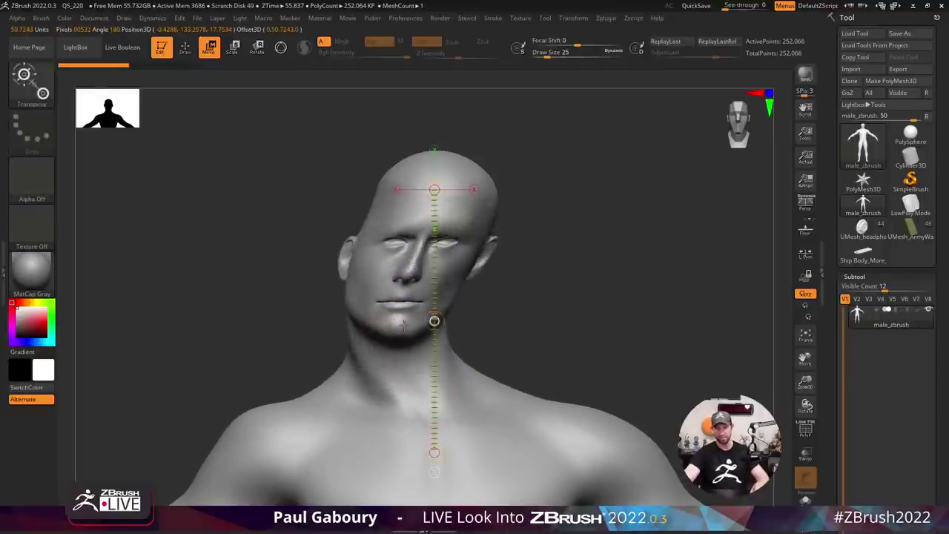
key("ctrl+z")
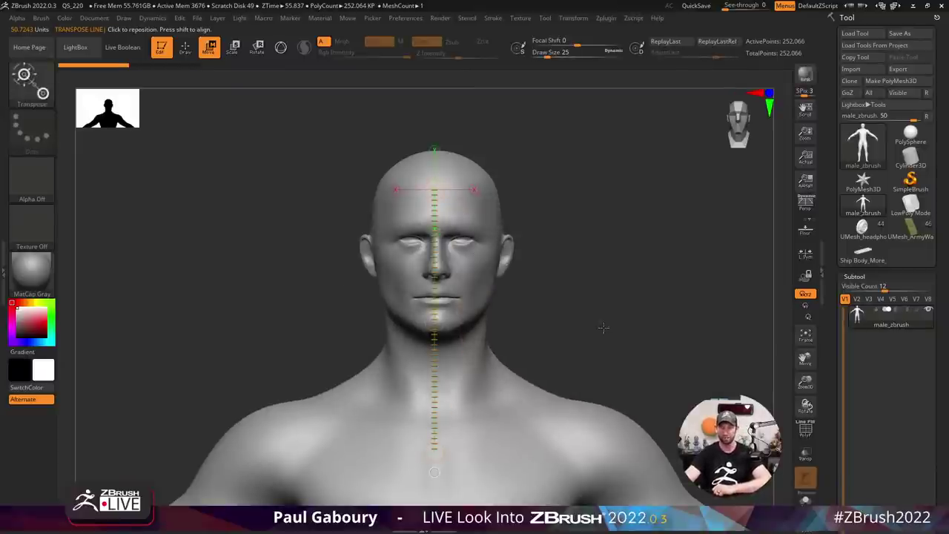
key("y")
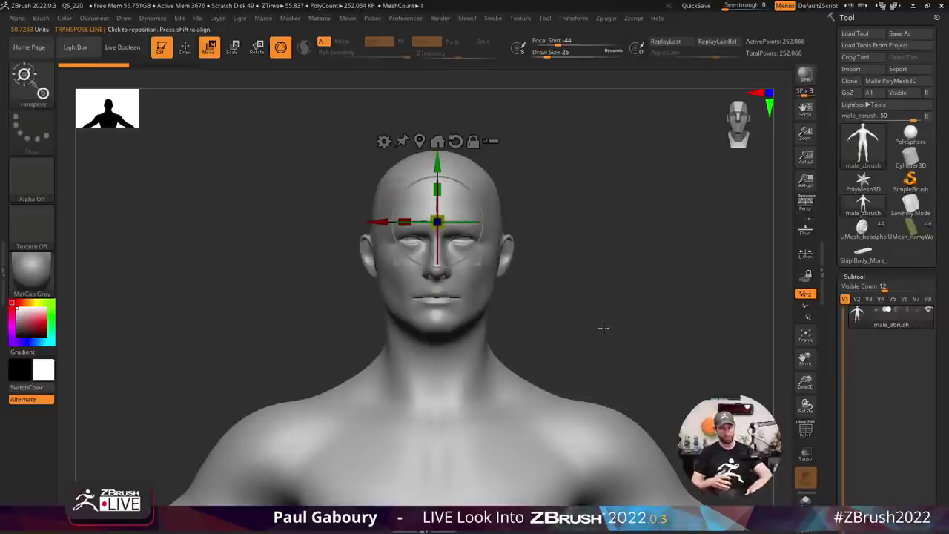
key("y")
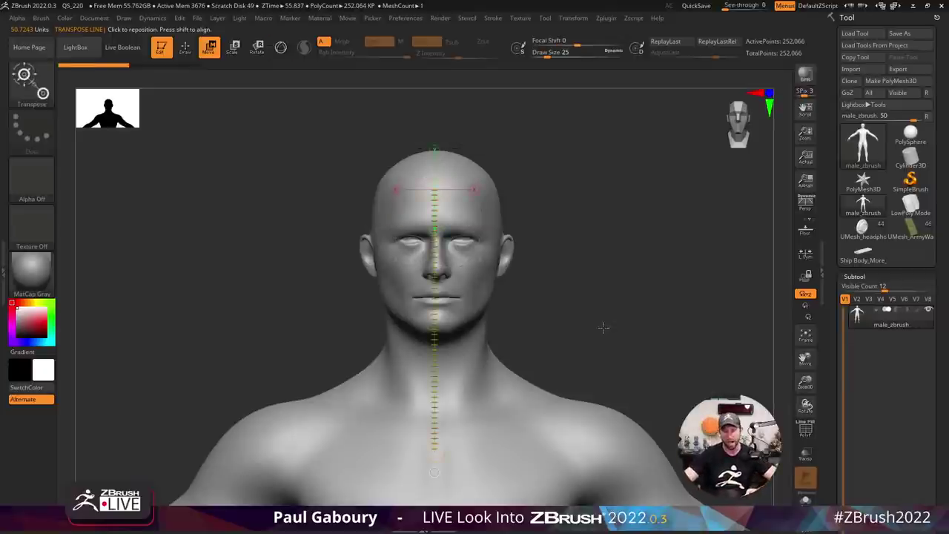
key("y")
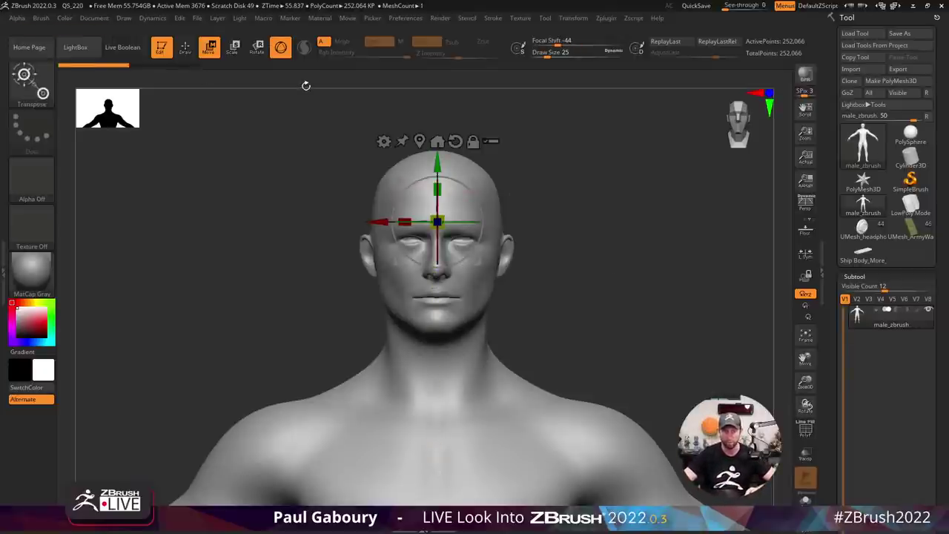
Toggle Gizmo 3D off and on several times, then return to Draw mode with the Standard brush.
left_click(281, 49)
left_click(282, 49)
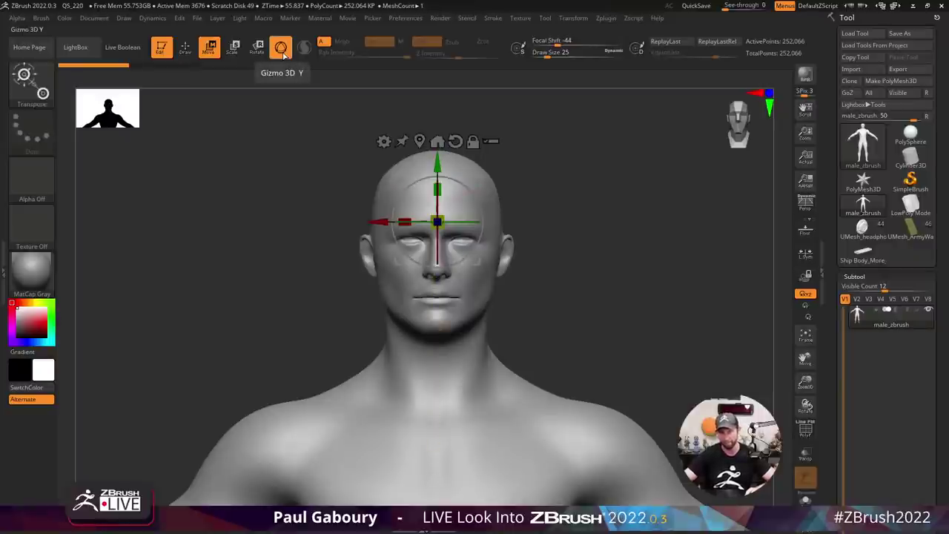
left_click(281, 49)
left_click(281, 49)
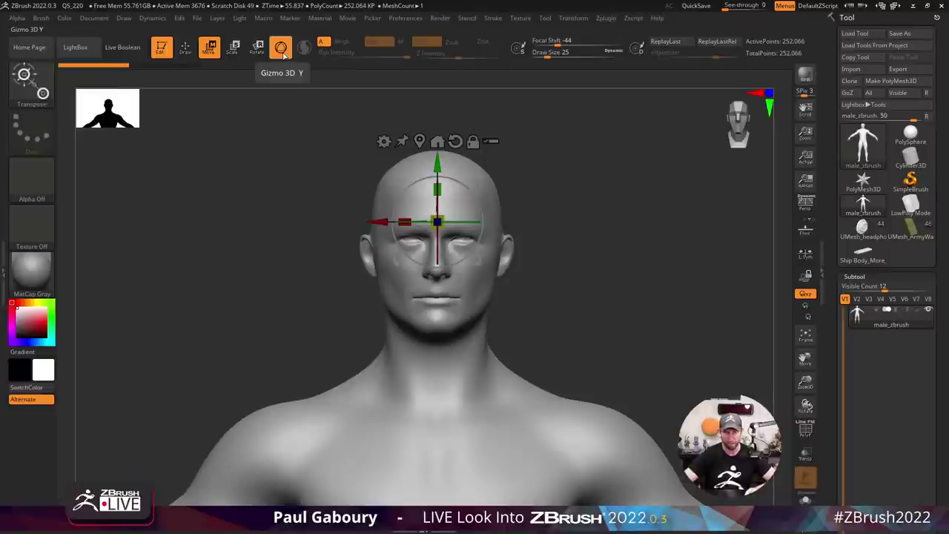
key("y")
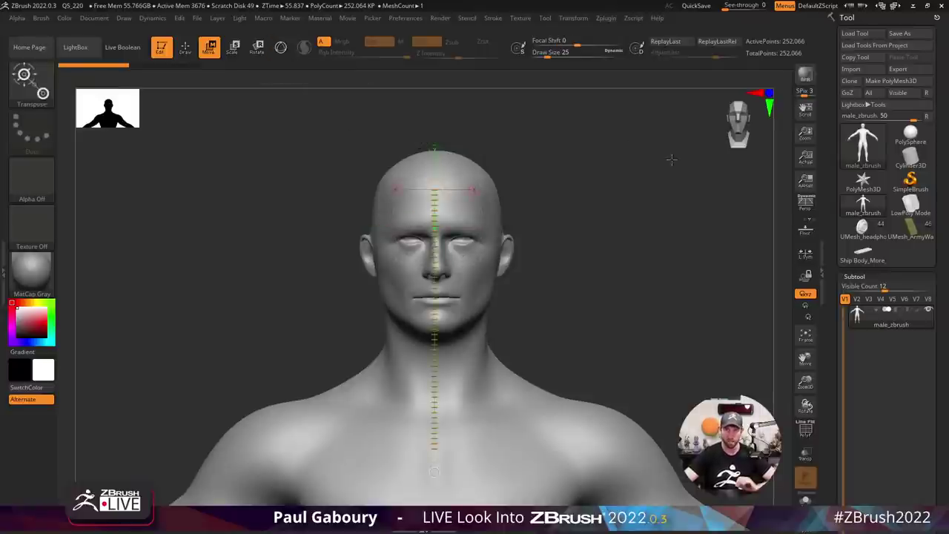
key("y")
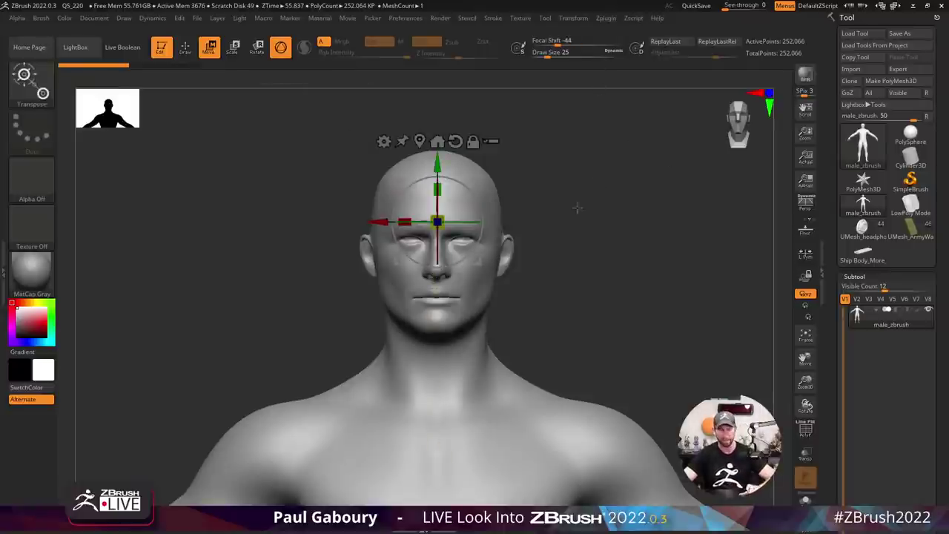
key("q")
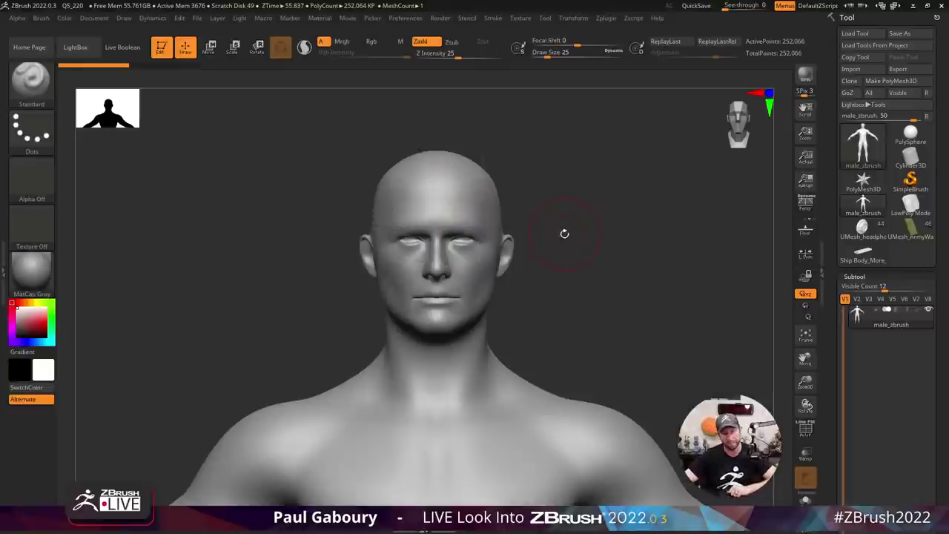
Pick the Topology brush via B-T-O, turn to a three-quarter view, and set Draw Size 8.
key("b")
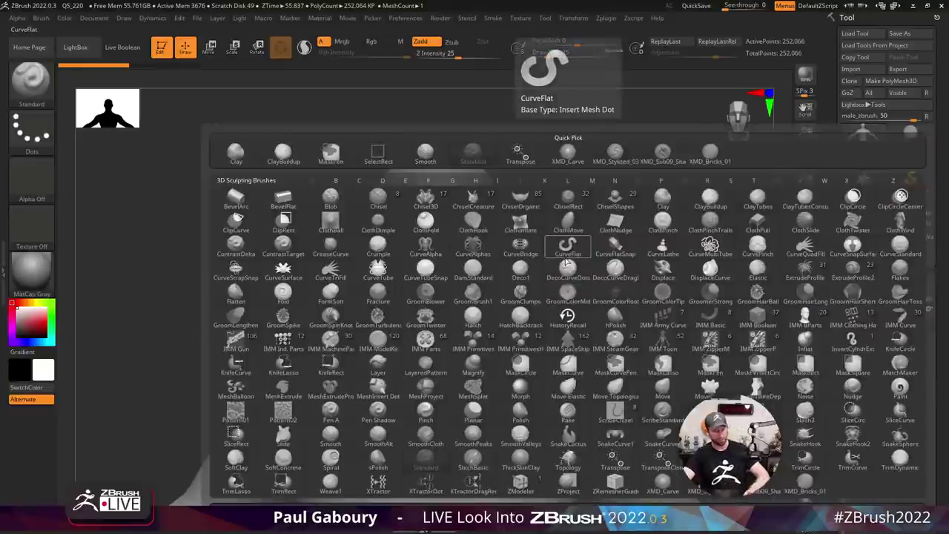
key("t")
key("o")
mouse_move(536, 284)
right_mouse_down()
mouse_move(645, 387)
mouse_move(487, 296)
mouse_move(608, 245)
right_mouse_up()
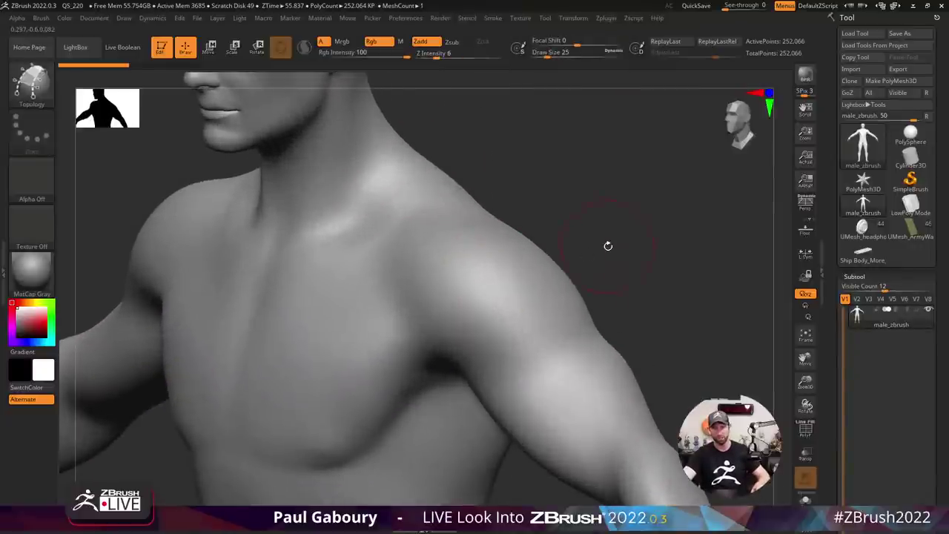
type("s8")
key("Return")
Scroll down the Tool palette and expand its Geometry settings.
scroll(890, 296, "down", 3)
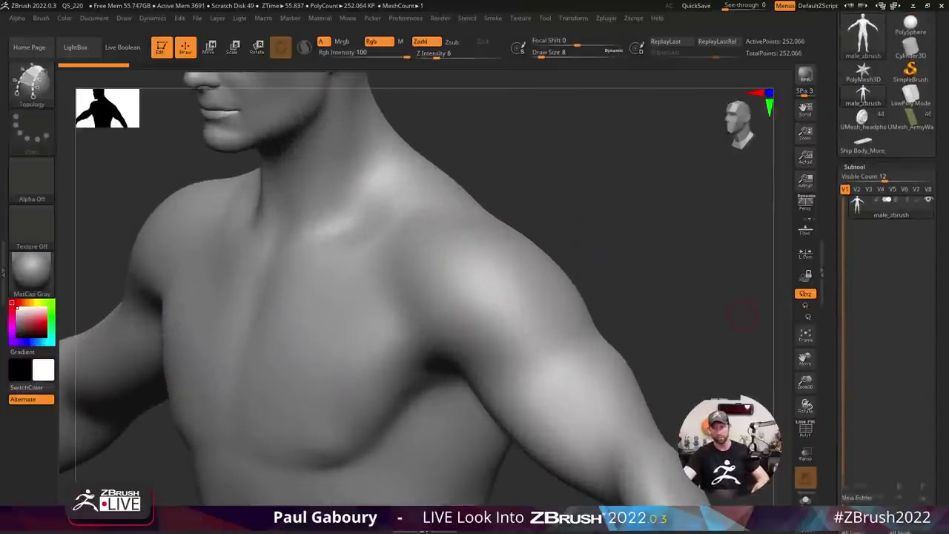
scroll(862, 404, "down", 3)
scroll(862, 404, "down", 2)
key("shift")
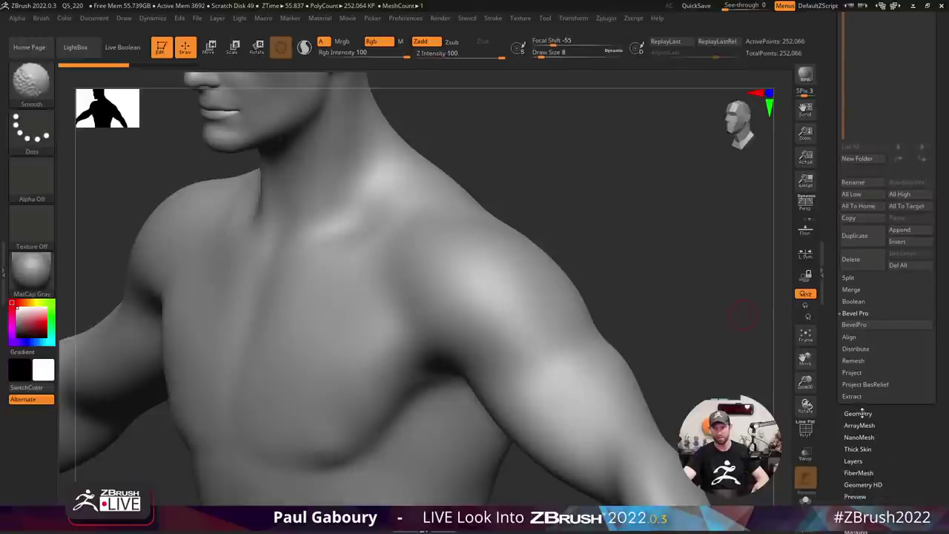
left_click(858, 413)
key("ctrl")
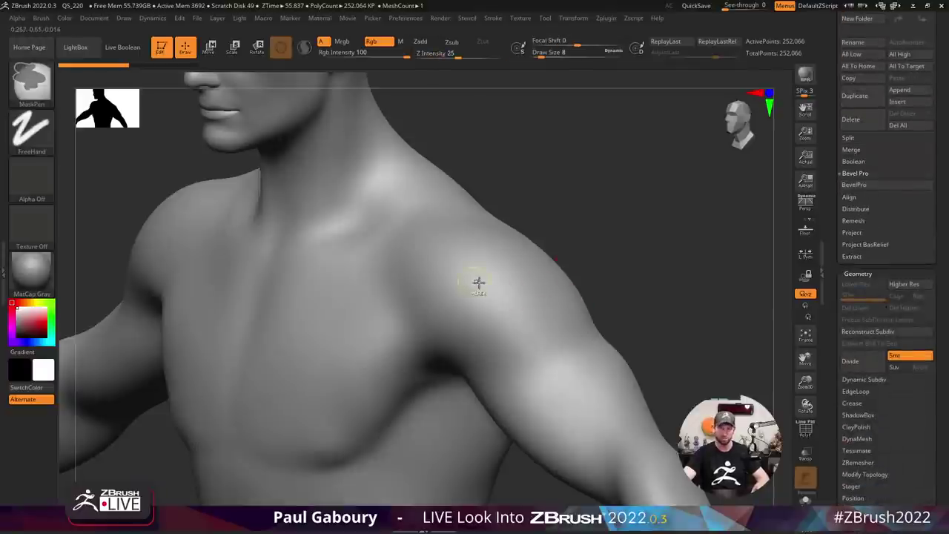
Draw topology curves outlining a patch across the shoulder top and around the upper arm.
scroll(460, 266, "up", 2)
scroll(404, 222, "up", 2)
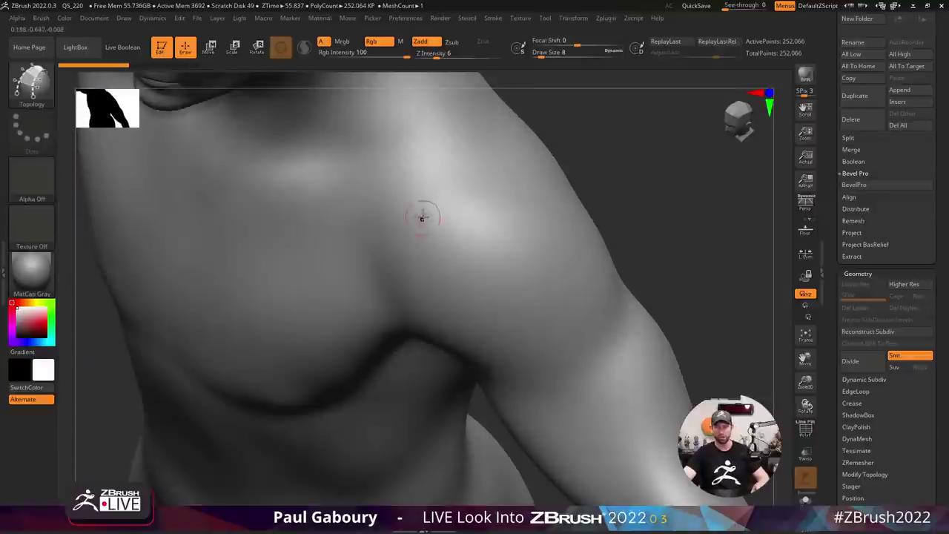
left_click_drag(382, 202, 524, 142)
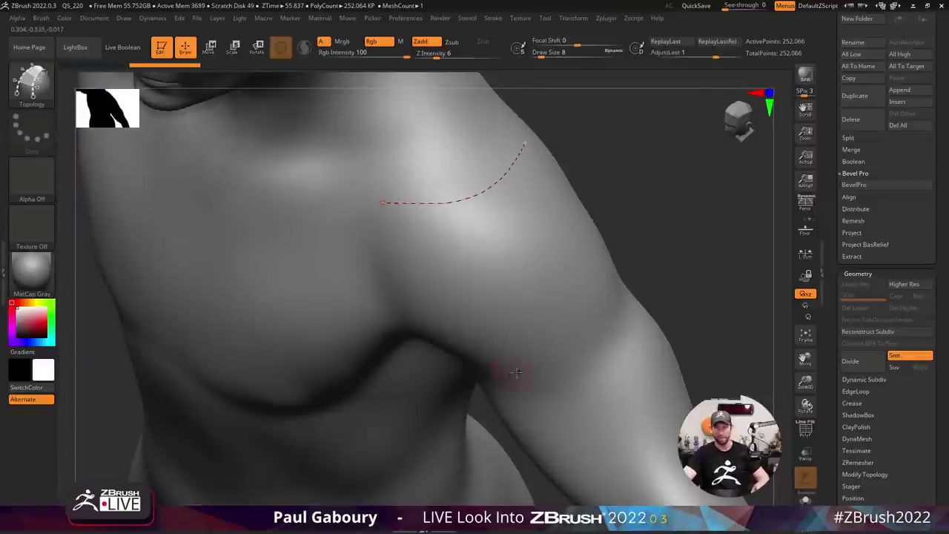
left_click_drag(512, 372, 630, 304)
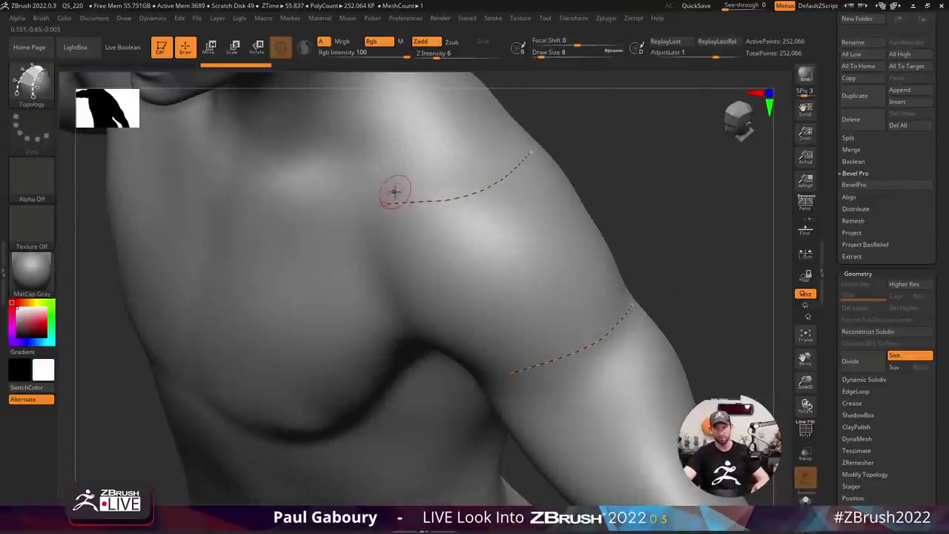
mouse_move(395, 192)
left_mouse_down()
mouse_move(445, 244)
mouse_move(486, 331)
left_mouse_up()
left_click_drag(533, 385, 523, 374)
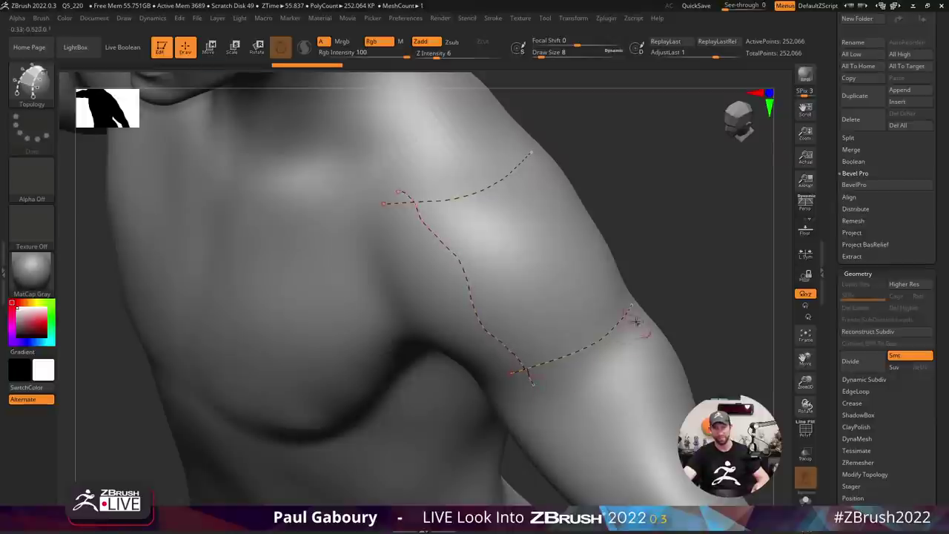
right_click_drag(523, 373, 536, 163)
mouse_move(518, 142)
left_mouse_down()
mouse_move(602, 265)
mouse_move(631, 346)
left_mouse_up()
Add crossing row and column curves to the patch, then a curve along its bottom edge.
left_click_drag(422, 278, 571, 184)
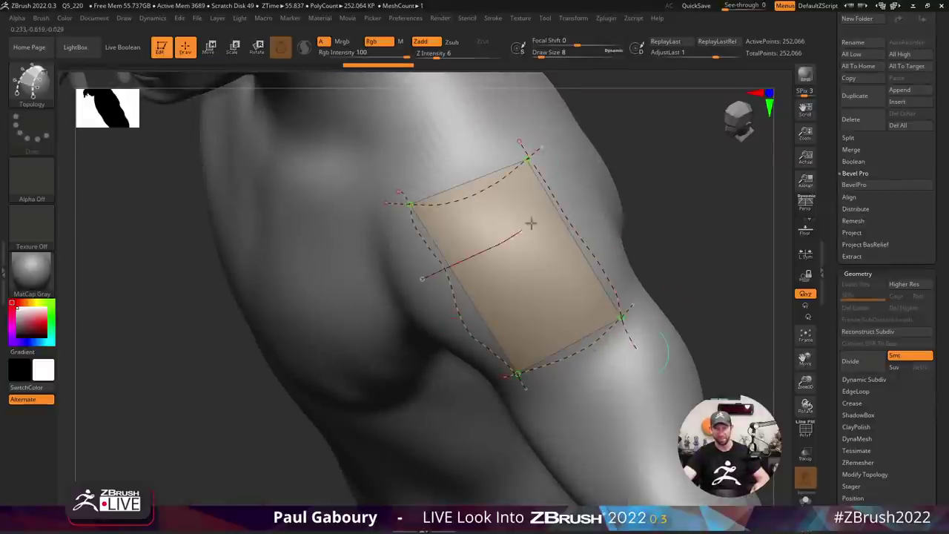
left_click_drag(436, 327, 604, 241)
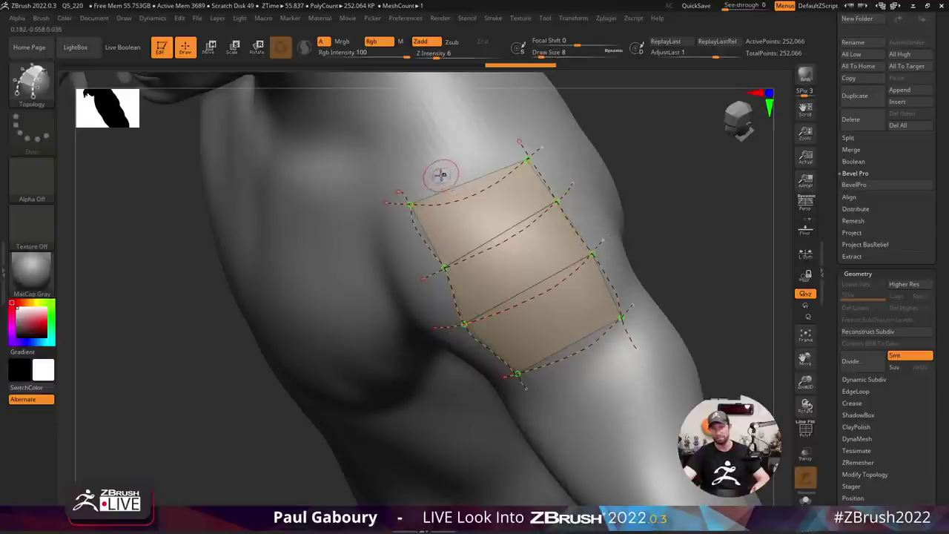
left_click_drag(440, 176, 567, 397)
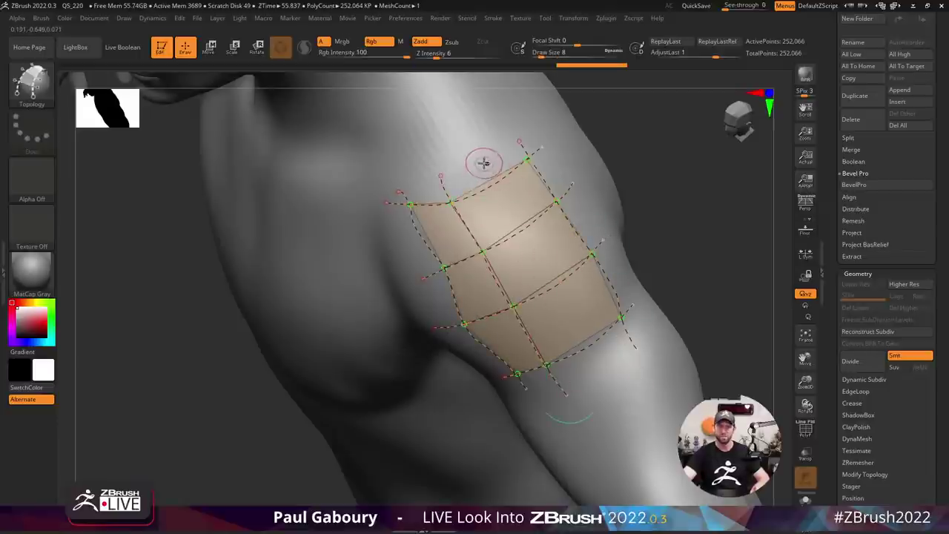
left_click_drag(483, 163, 602, 371)
left_click_drag(676, 299, 645, 285)
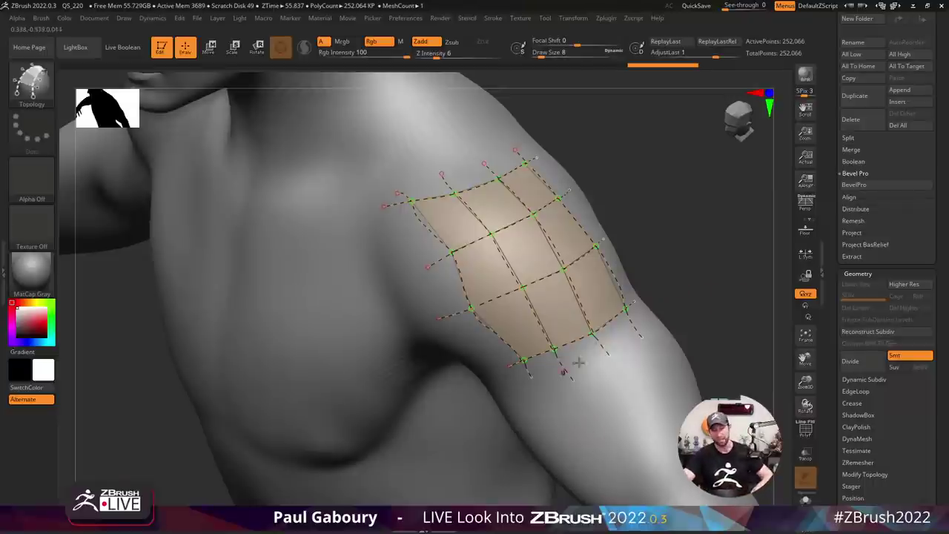
mouse_move(735, 373)
left_mouse_down()
mouse_move(688, 313)
mouse_move(653, 311)
left_mouse_up()
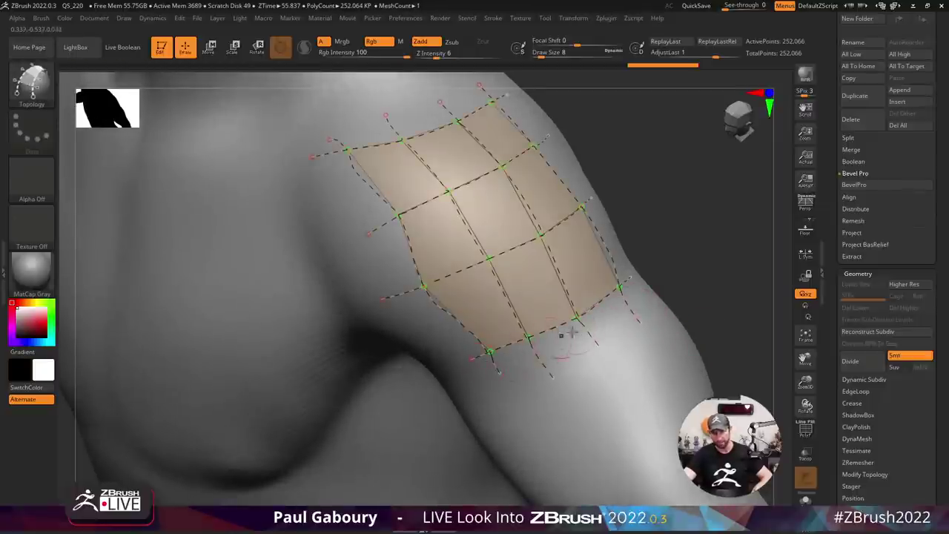
mouse_move(613, 313)
left_mouse_down()
mouse_move(553, 348)
mouse_move(472, 361)
left_mouse_up()
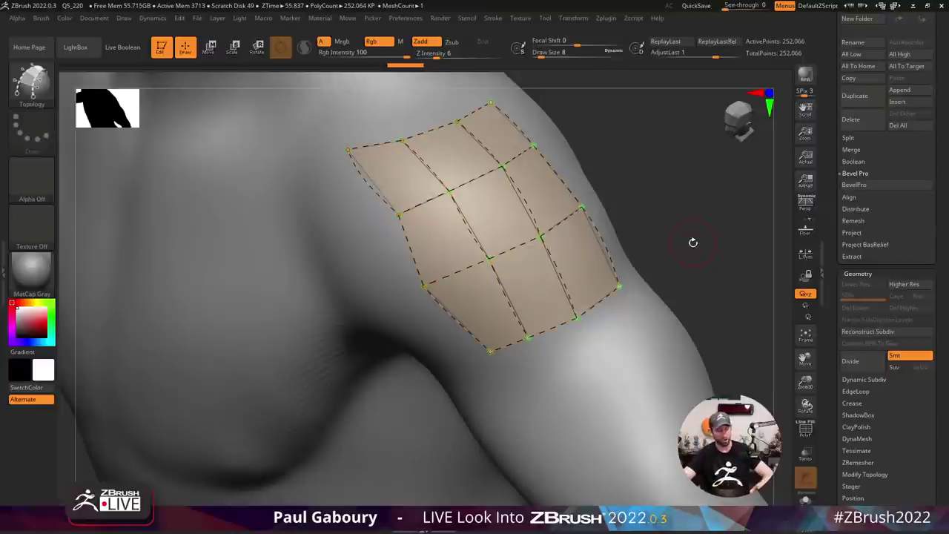
Expand Stroke > Curve Functions, raise Curve Smoothness to 6, and smooth the topology curves.
left_click(692, 242)
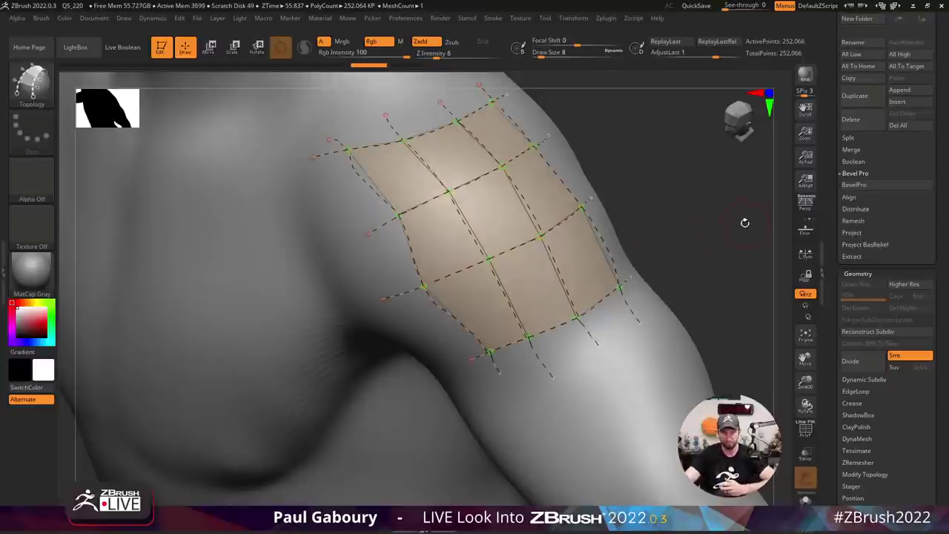
left_click(493, 18)
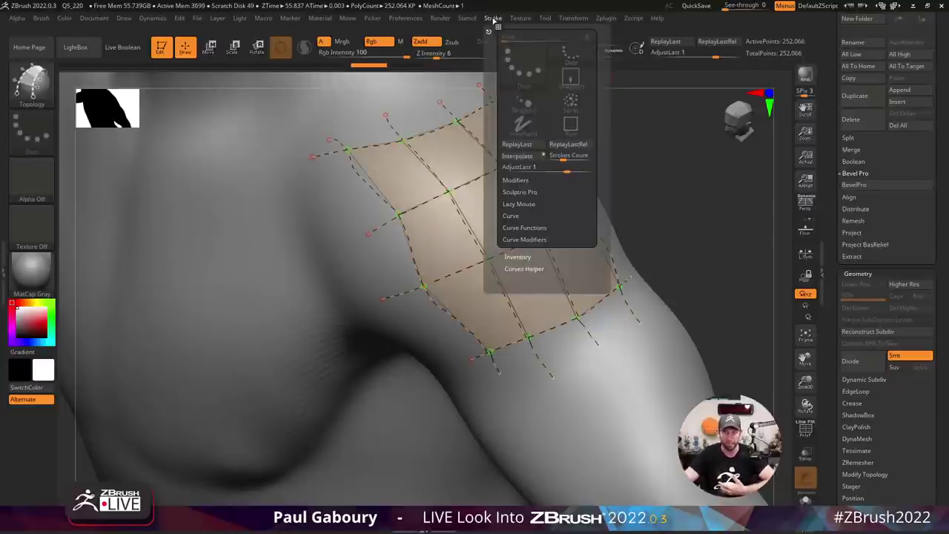
left_click(533, 229)
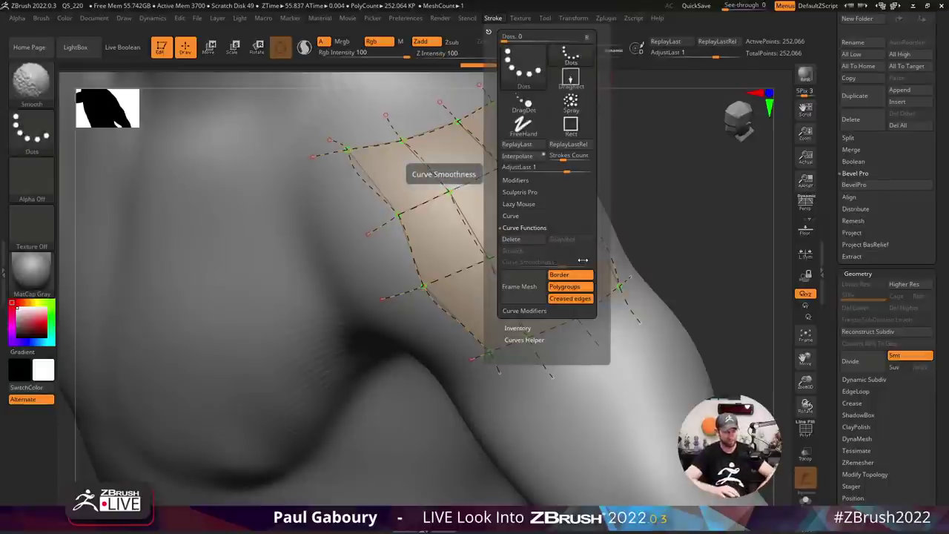
left_click(492, 18)
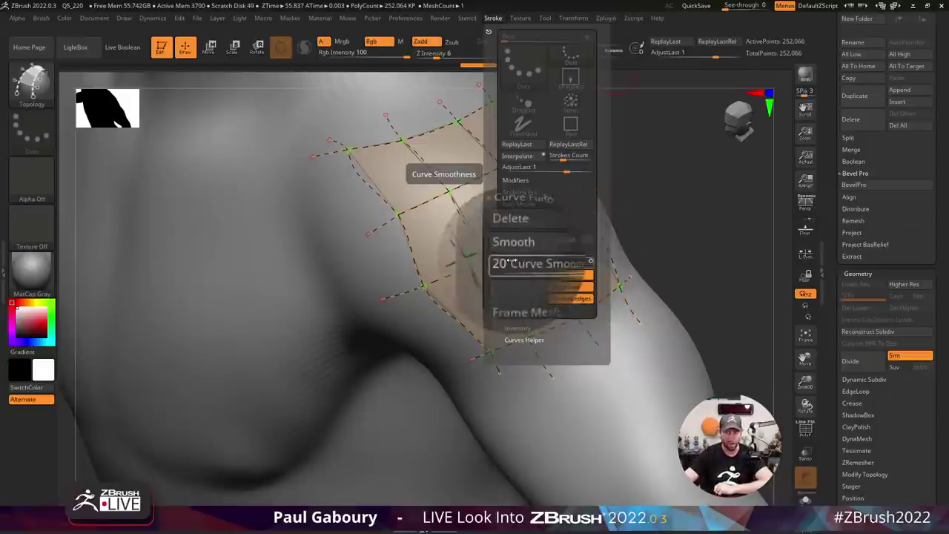
left_click_drag(561, 265, 574, 267)
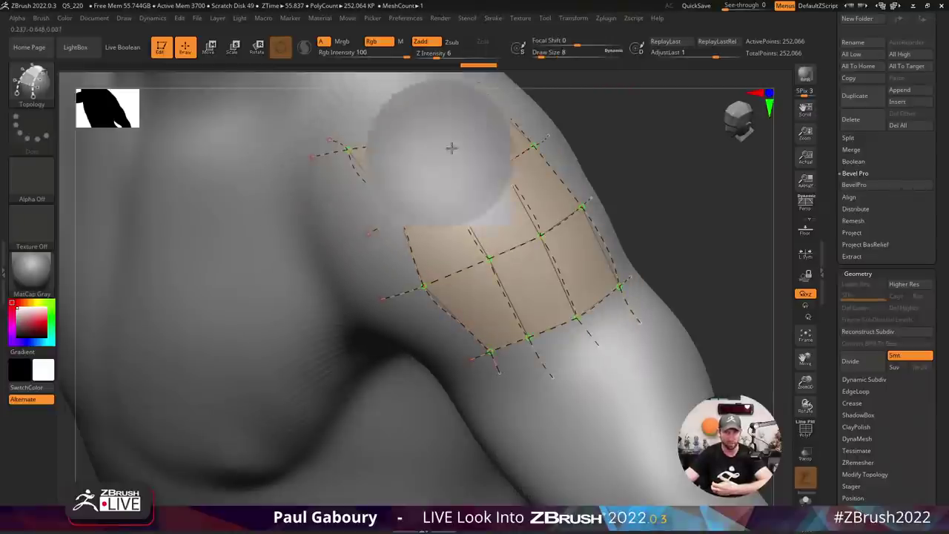
left_click(493, 18)
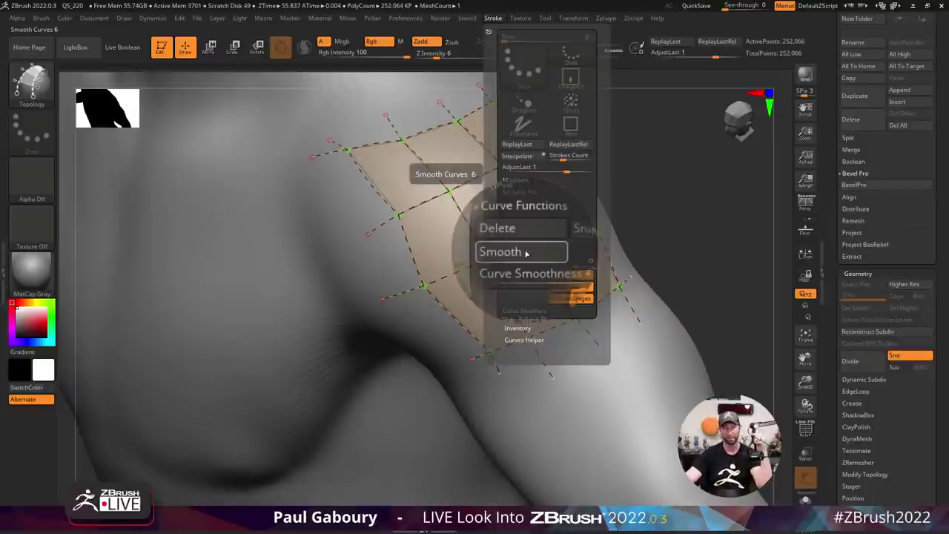
left_click(524, 253)
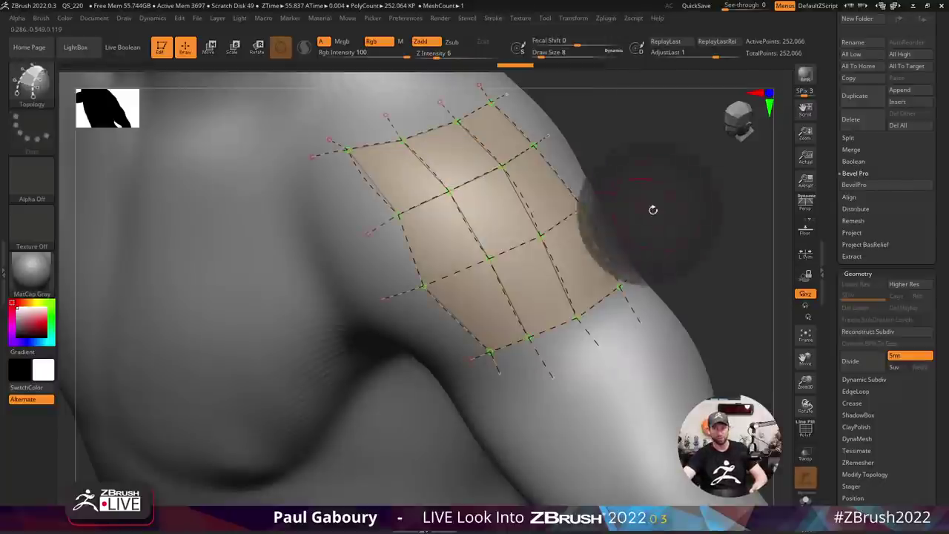
Apply Smooth again from Stroke > Curve Functions to the shoulder patch's topology curves.
key("shift")
left_click(428, 271, "shift")
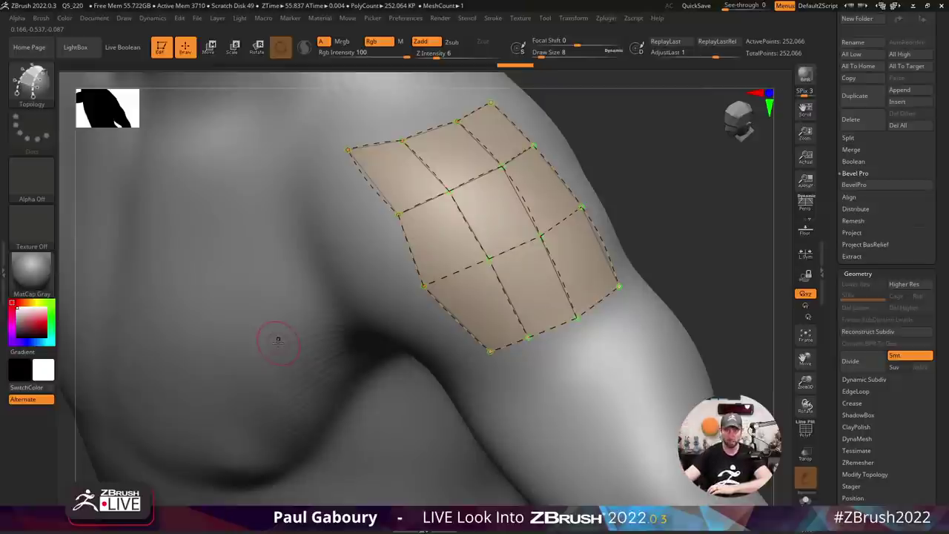
left_click(492, 18)
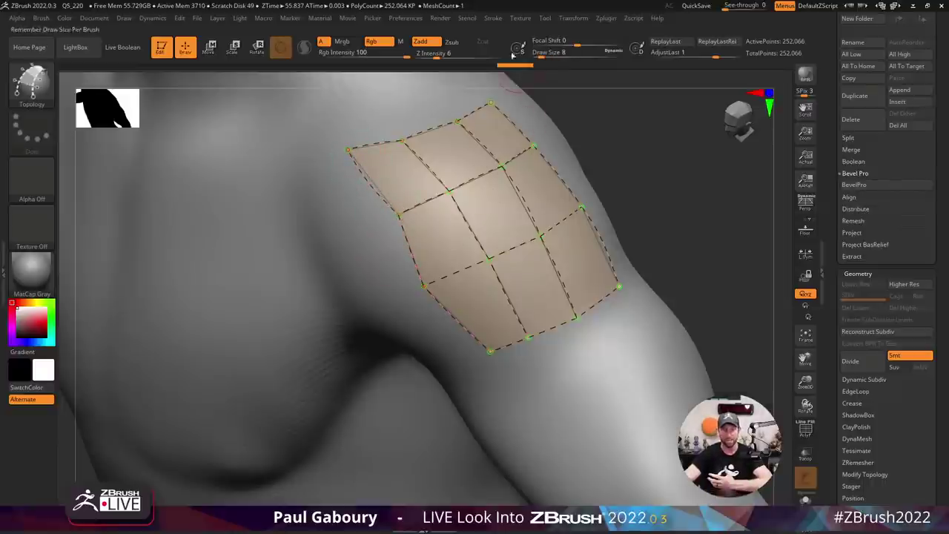
left_click(494, 19)
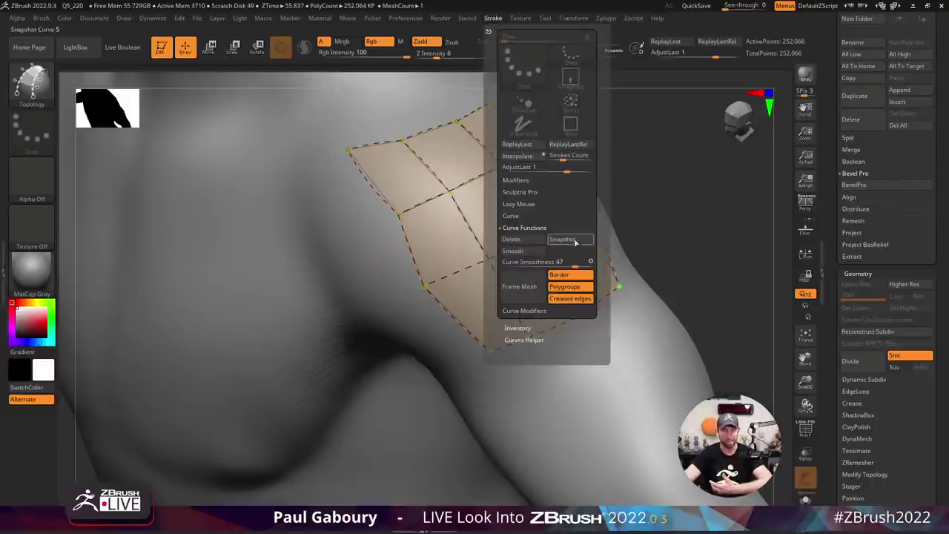
left_click(527, 254)
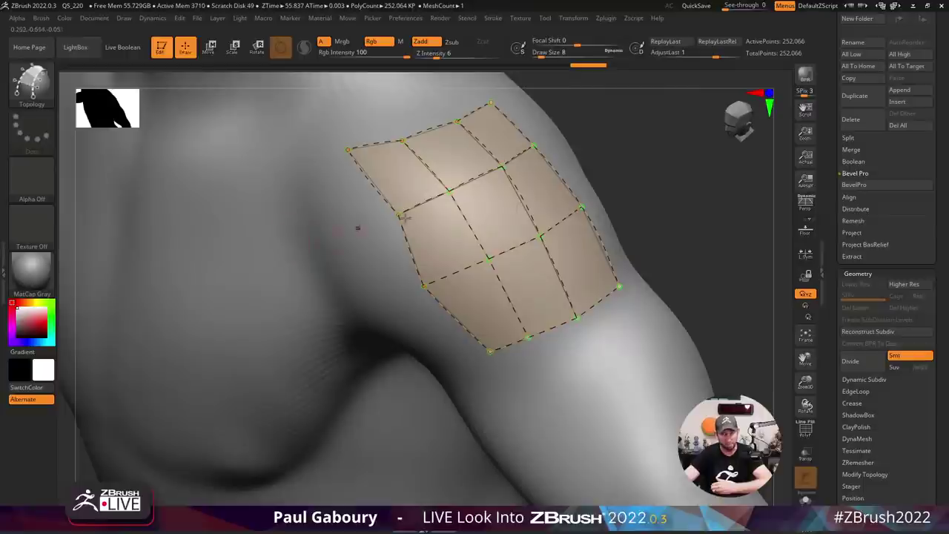
On the upper chest, draw two parallel topology curves crossed by two more to form a patch.
left_click_drag(646, 174, 644, 184)
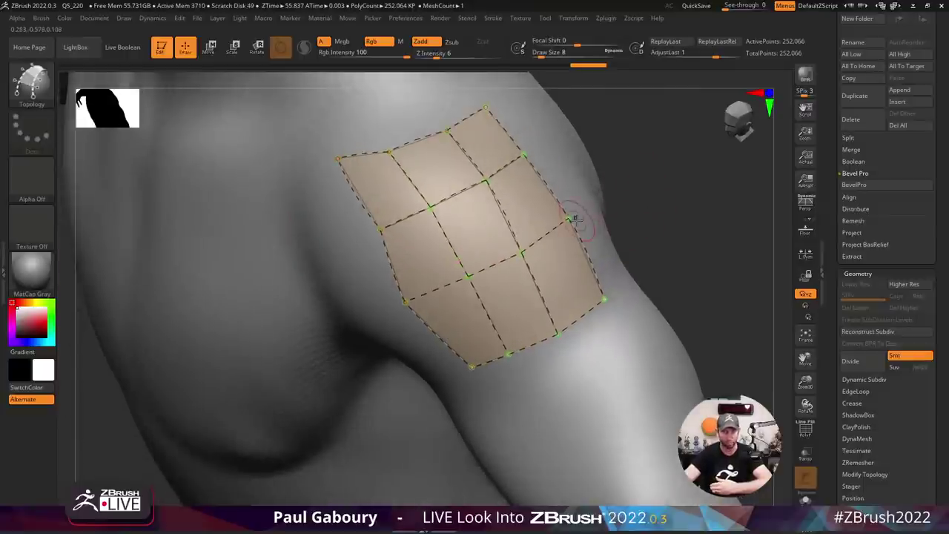
left_click_drag(684, 277, 481, 311)
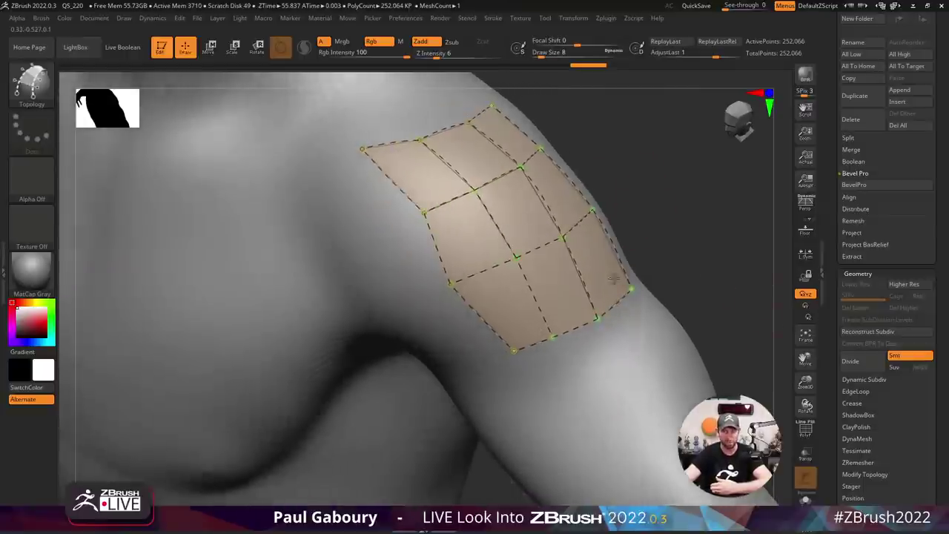
mouse_move(265, 350)
left_mouse_down()
mouse_move(250, 215)
mouse_move(324, 438)
left_mouse_up()
left_click_drag(329, 201, 421, 370)
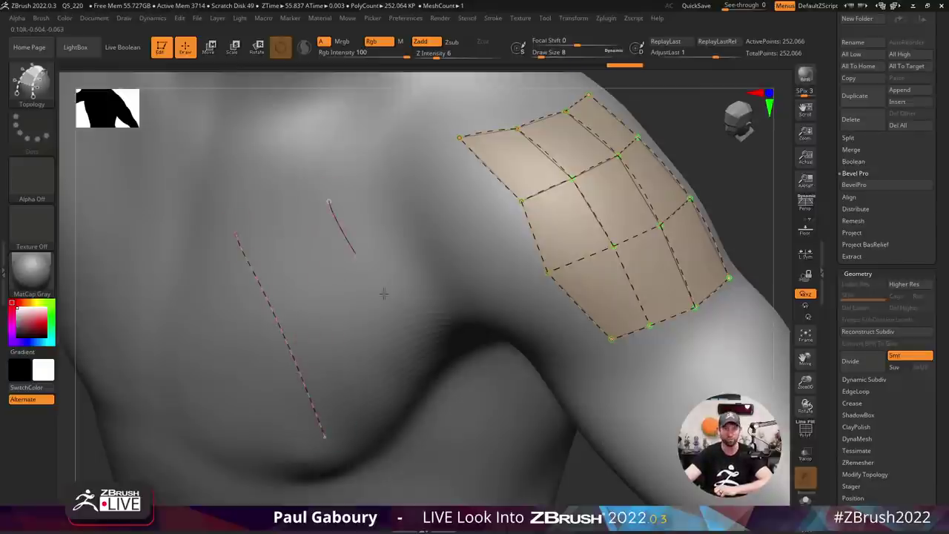
left_click_drag(384, 207, 203, 300)
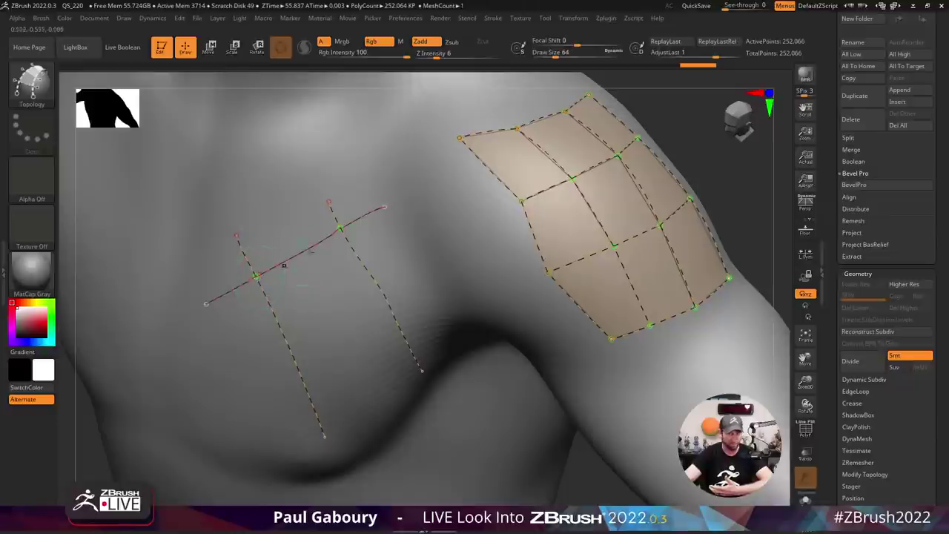
left_click_drag(421, 266, 278, 325)
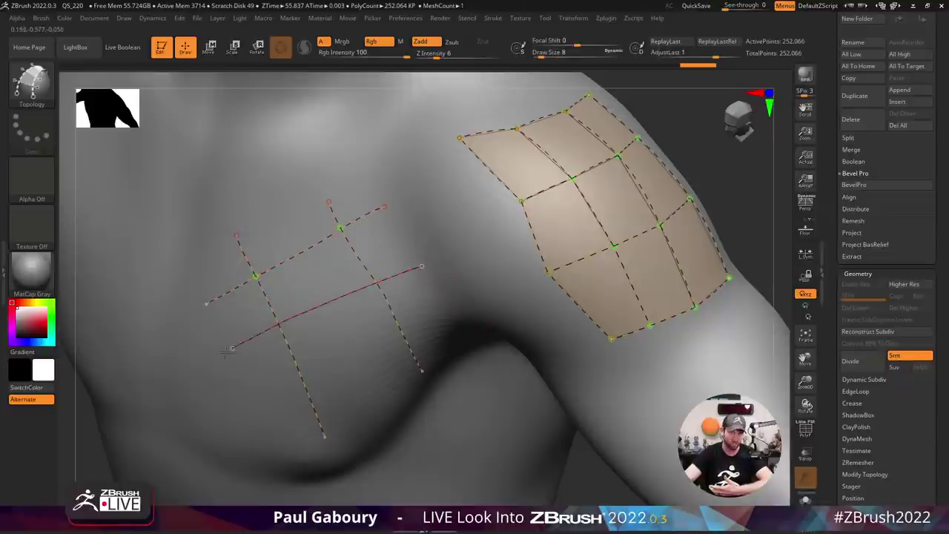
left_click_drag(230, 349, 224, 351)
Add three more curves splitting the chest patch and adjust Stroke Curve Smoothness.
mouse_move(426, 290)
left_mouse_down()
mouse_move(254, 406)
mouse_move(281, 426)
left_mouse_up()
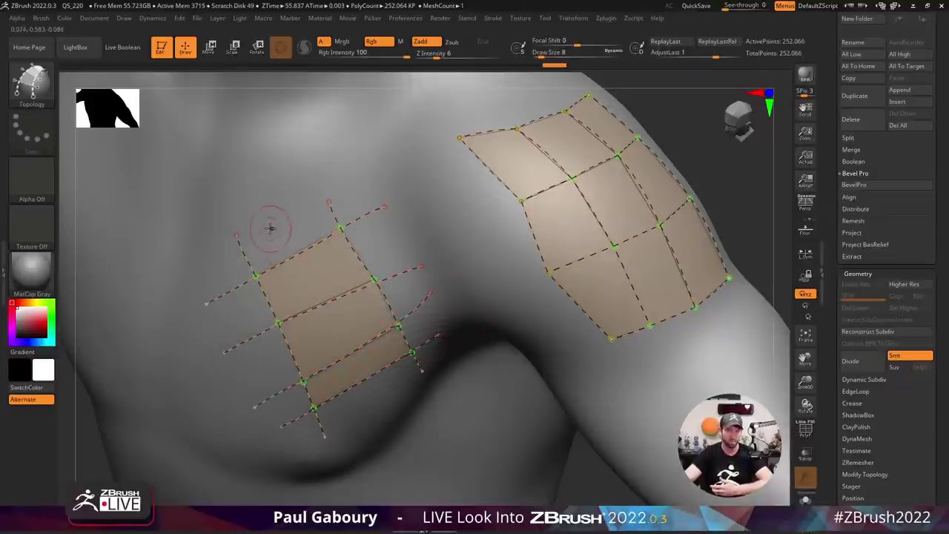
left_click_drag(271, 230, 348, 421)
left_click_drag(302, 221, 400, 393)
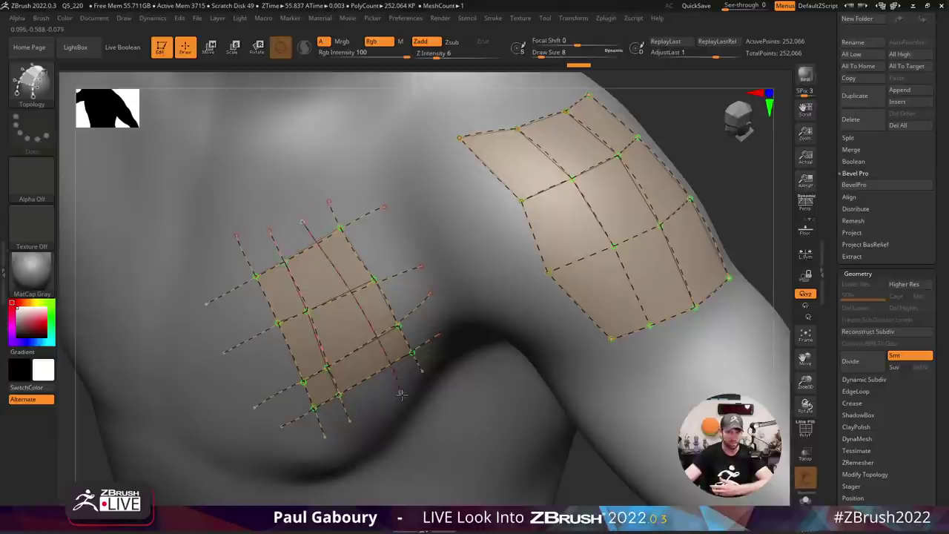
left_click(492, 18)
left_click(571, 263)
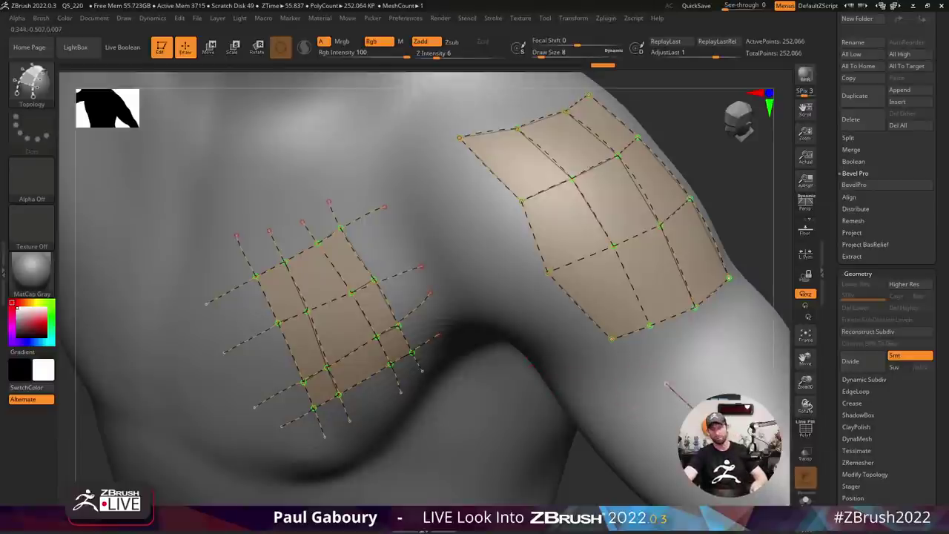
right_click_drag(665, 384, 602, 291)
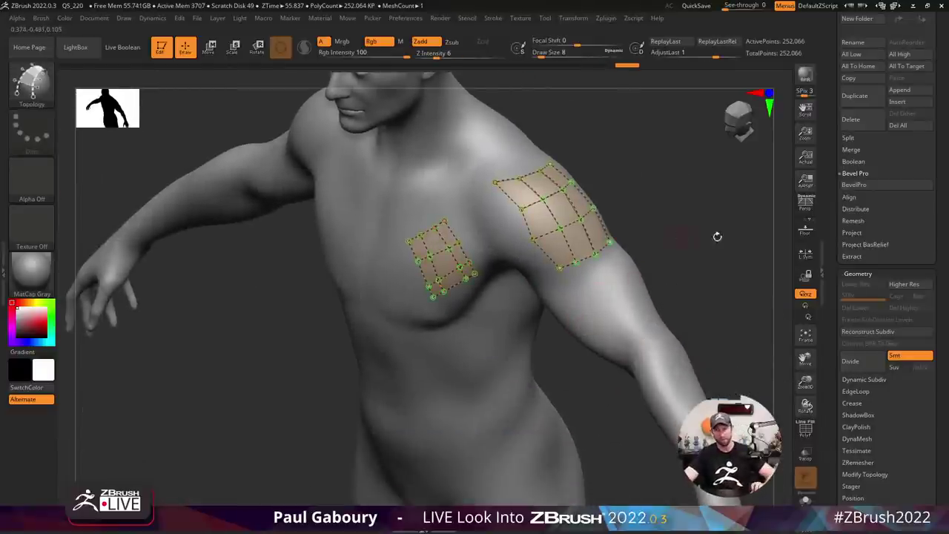
Preview the chest and shoulder curve patches as solid mesh pieces and zoom in on the shoulder.
right_click_drag(714, 267, 562, 279)
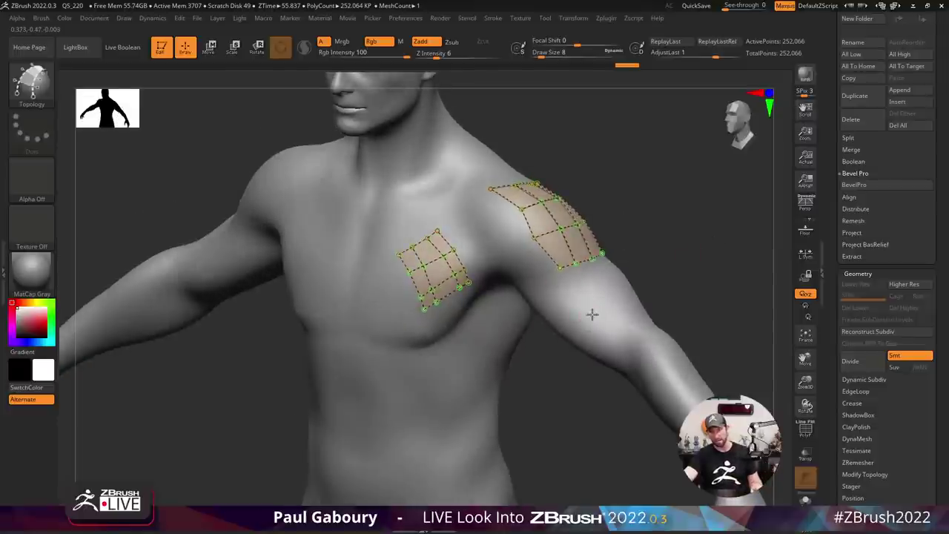
left_click_drag(590, 314, 656, 274)
right_click_drag(677, 280, 684, 263)
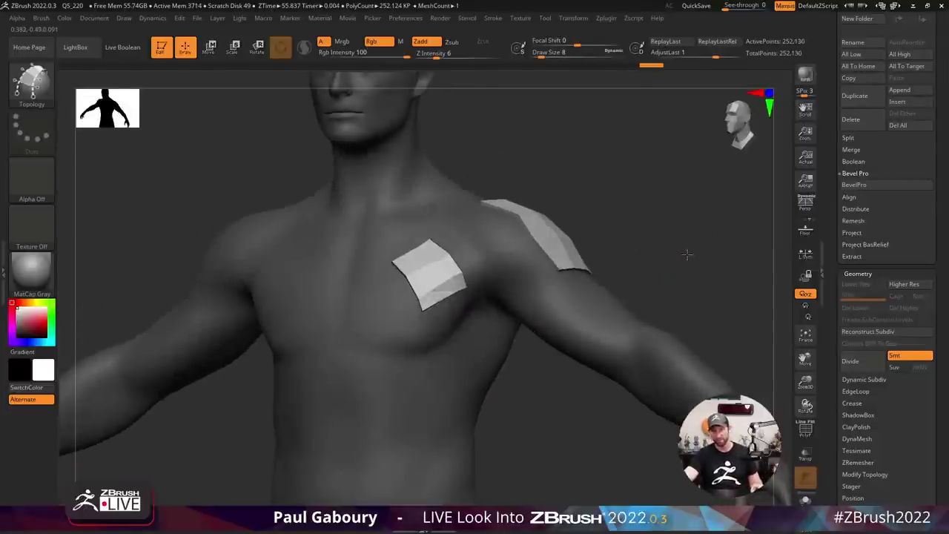
key("shift")
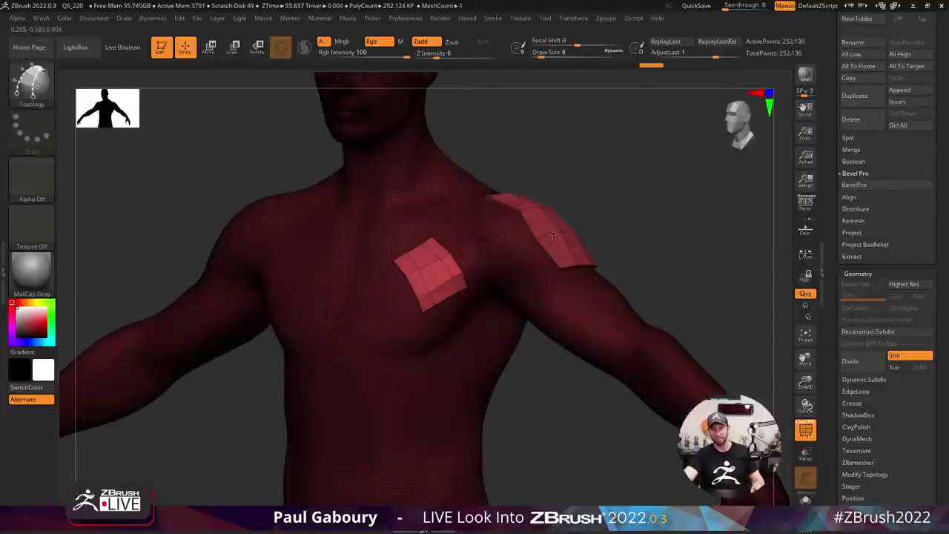
mouse_move(637, 273)
right_mouse_down("alt")
mouse_move(619, 266)
mouse_move(631, 263)
right_mouse_up("alt")
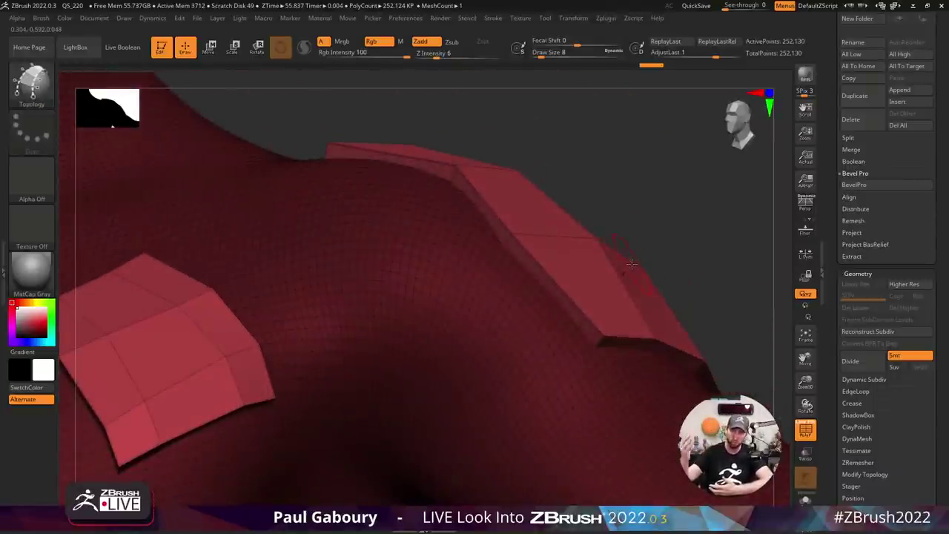
Isolate the two new pieces with Ctrl+Shift, orbit to inspect them, then unhide the body.
key("ctrl+shift")
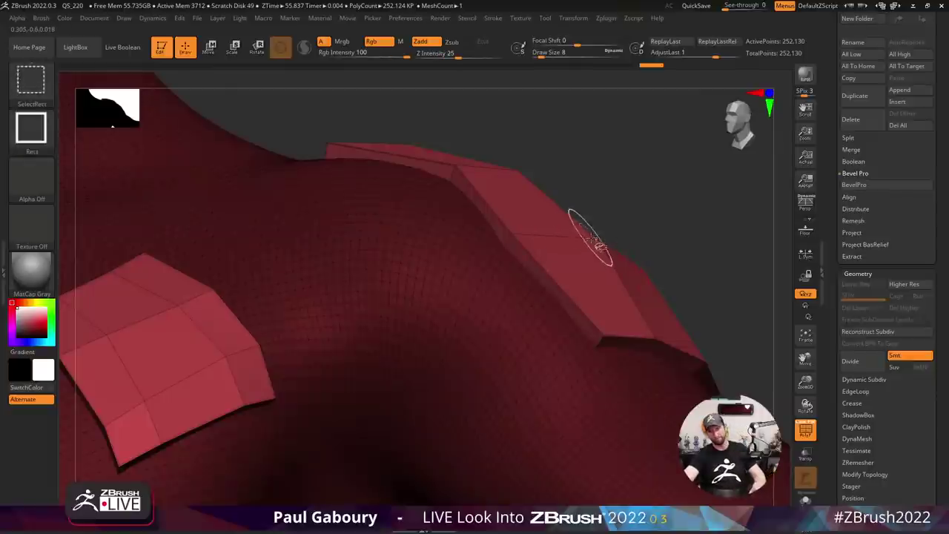
left_click(583, 244, "ctrl+shift")
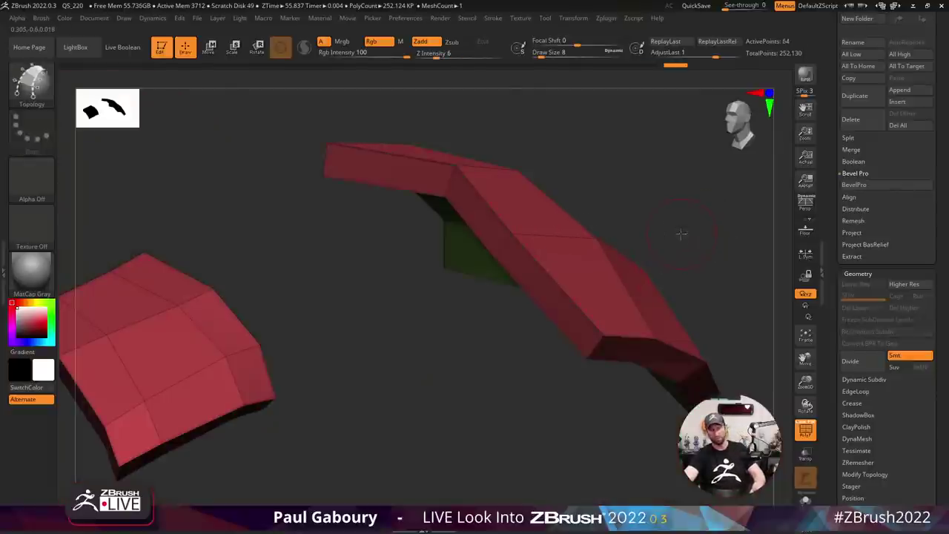
left_click_drag(701, 226, 519, 328)
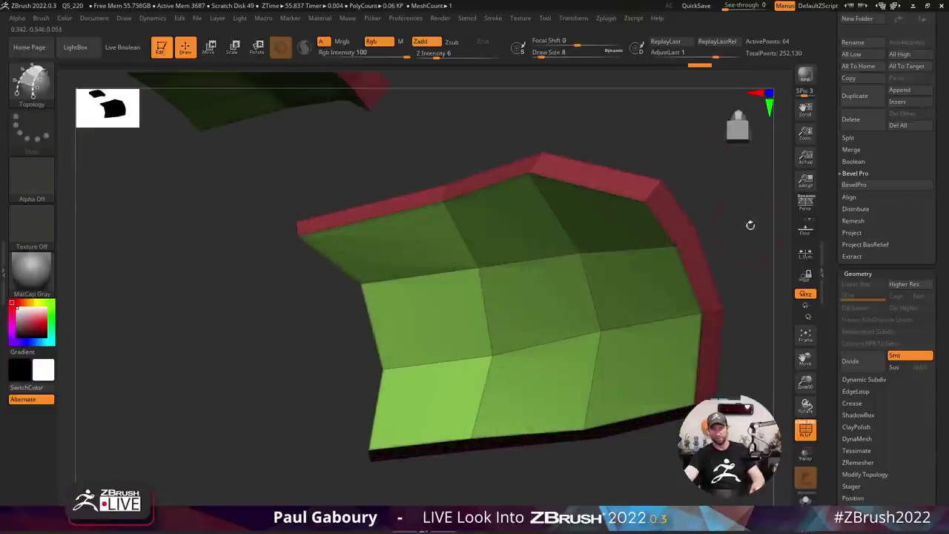
left_click_drag(750, 224, 574, 190)
left_click_drag(658, 224, 460, 173)
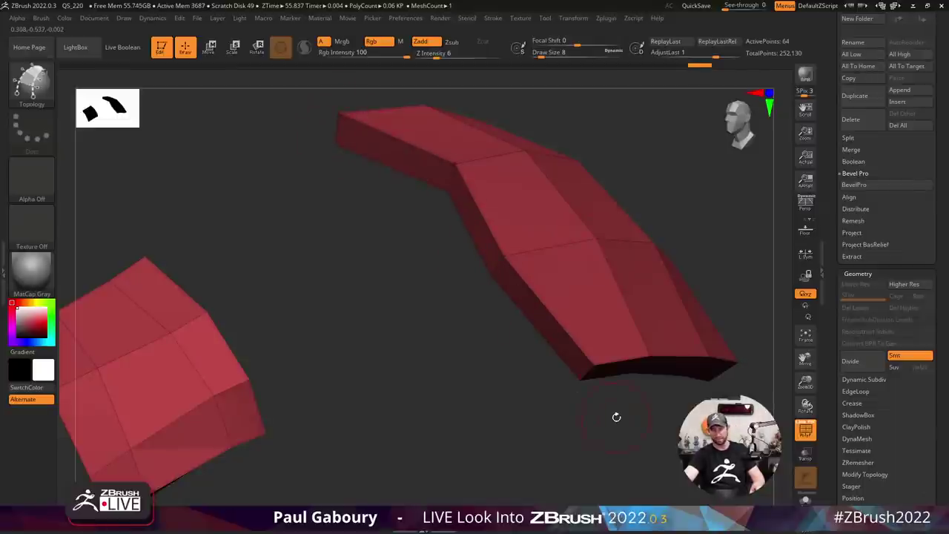
left_click_drag(610, 427, 683, 235)
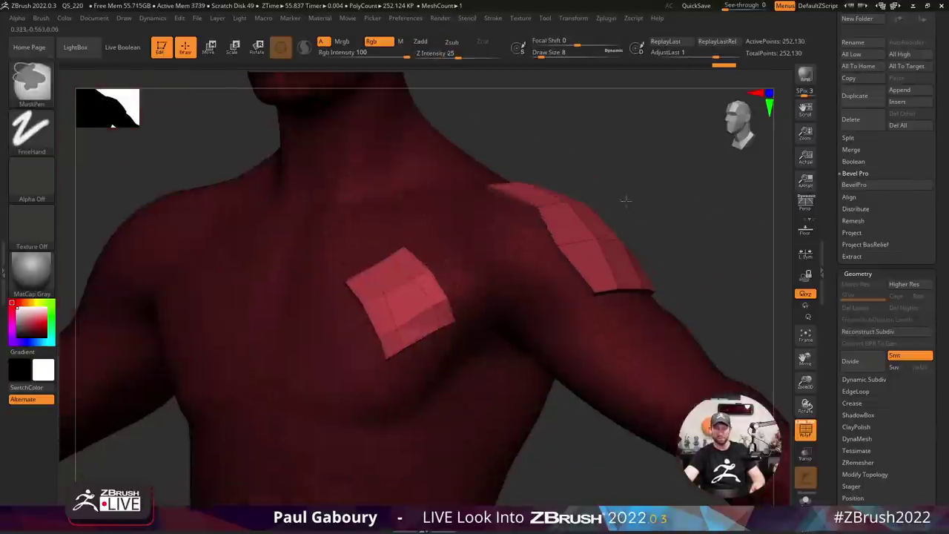
left_click(687, 218, "ctrl+shift")
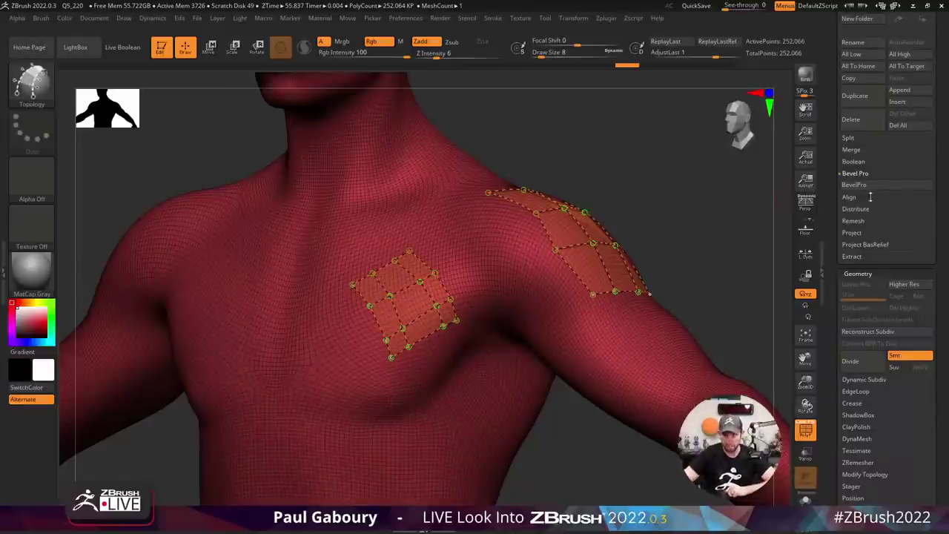
Switch to the PolyMesh3D star, frame it with F, and start Tool > Import.
scroll(946, 209, "up", 10)
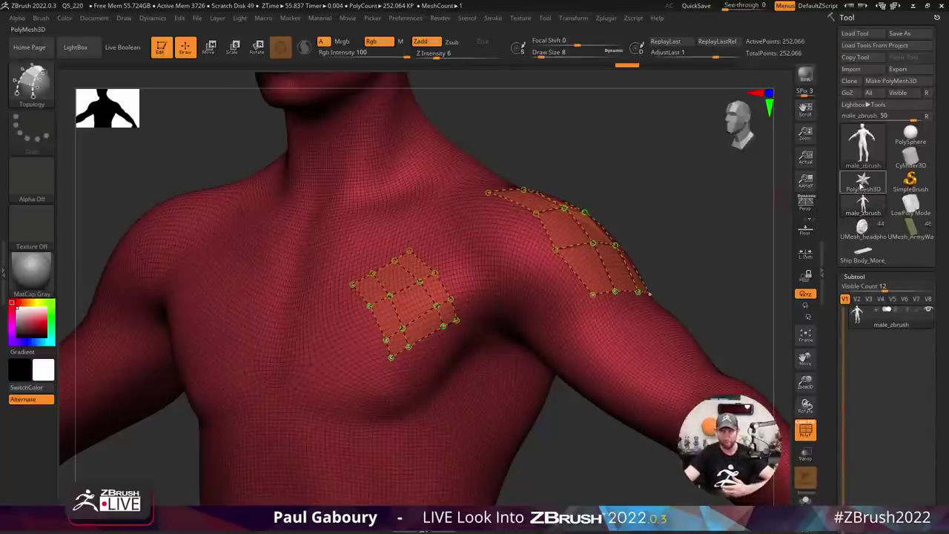
left_click(863, 180)
key("f")
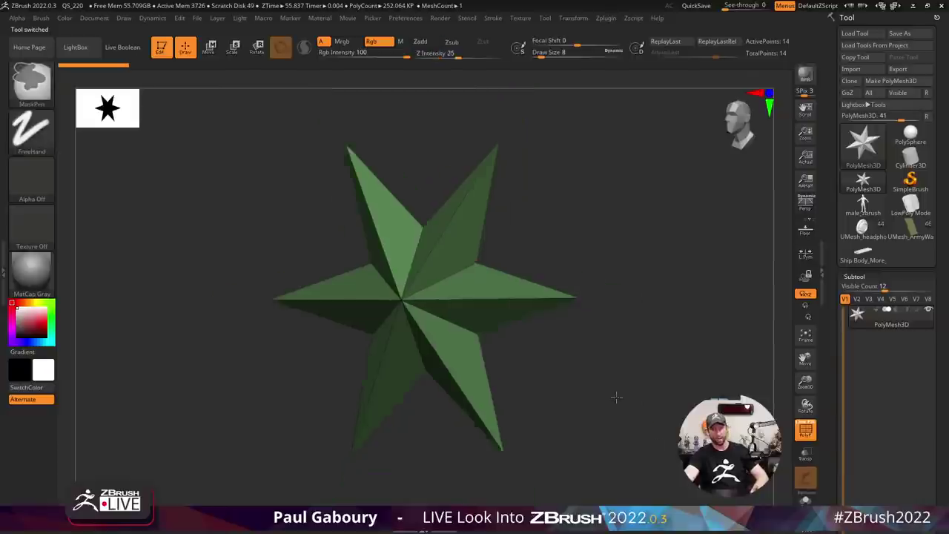
left_click_drag(591, 372, 595, 370)
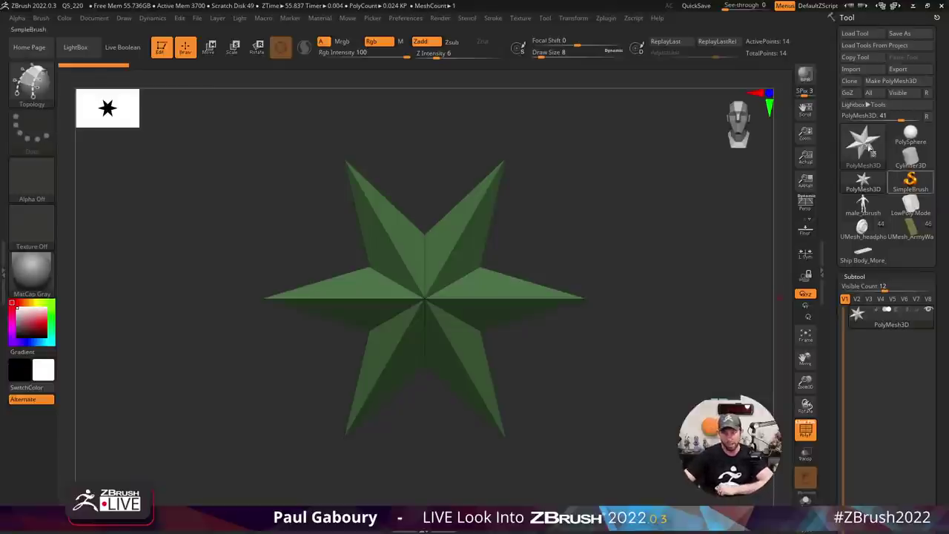
left_click(863, 71)
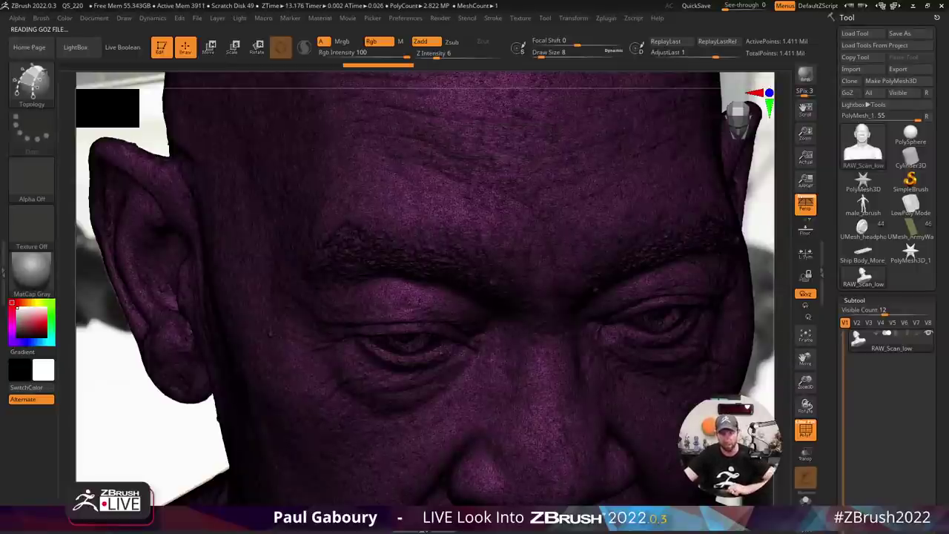
Let RAW_Scan_low, 1.411 million points, load with its skin colour texture.
key("shift")
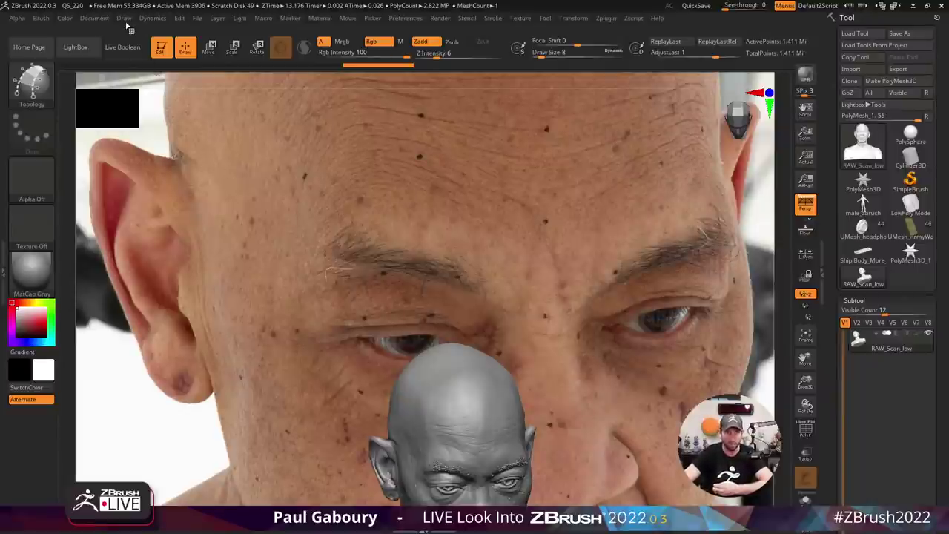
Switch the head scan view to a different stored camera from the Draw > Camera list.
left_click(124, 17)
left_click_drag(236, 298, 237, 30)
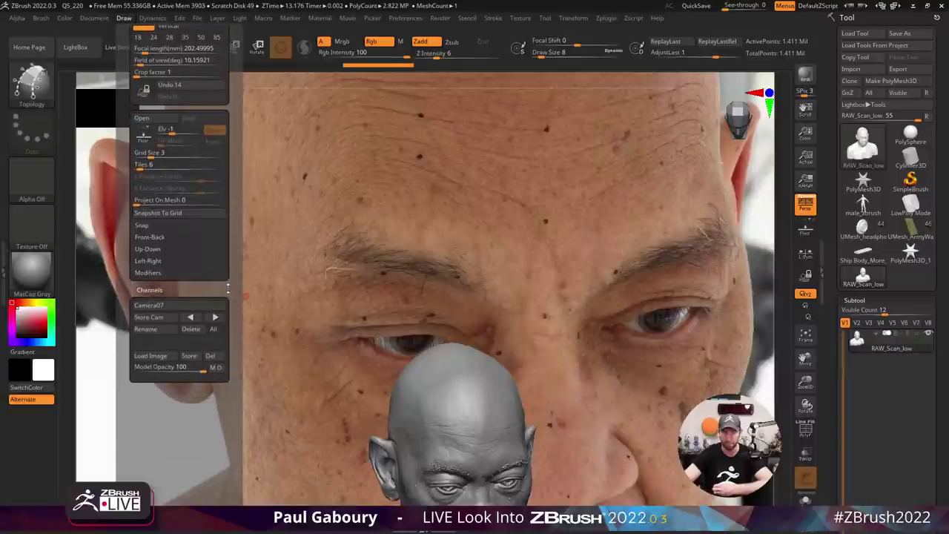
left_click(166, 305)
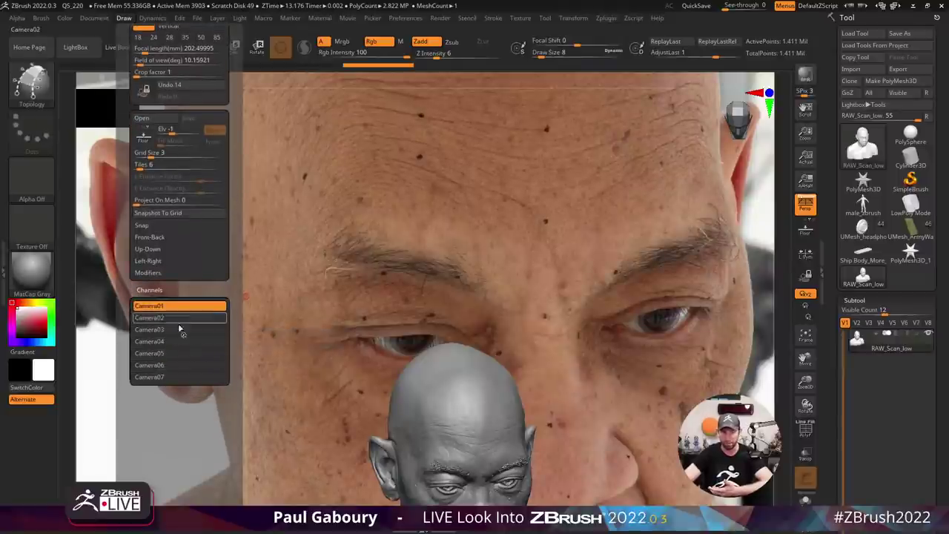
left_click(173, 341)
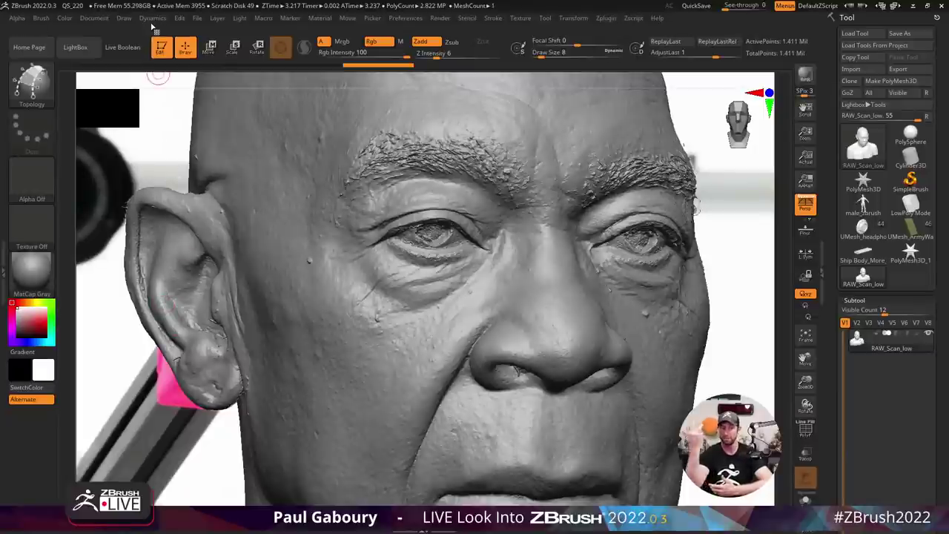
Set Draw > Model Opacity to 80.
left_click(124, 18)
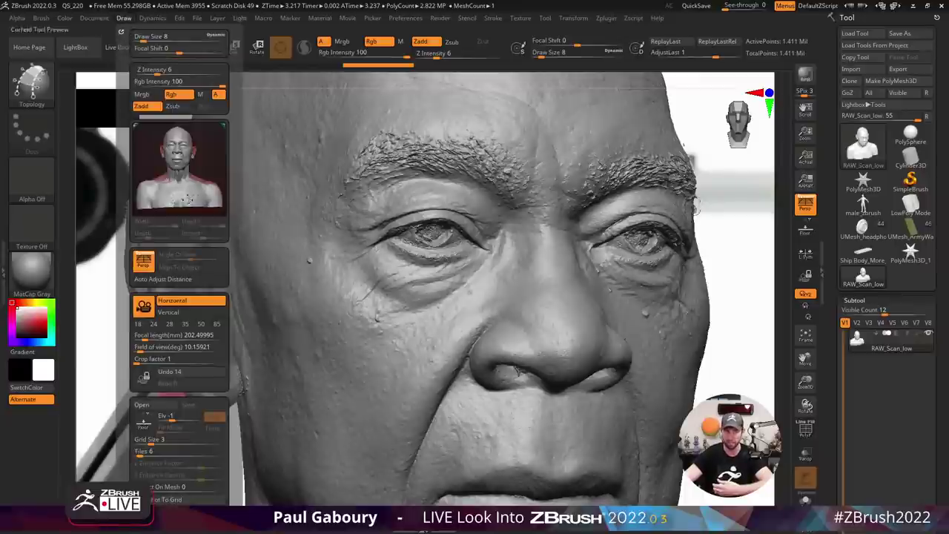
scroll(226, 216, "down", 2)
scroll(226, 216, "down", 3)
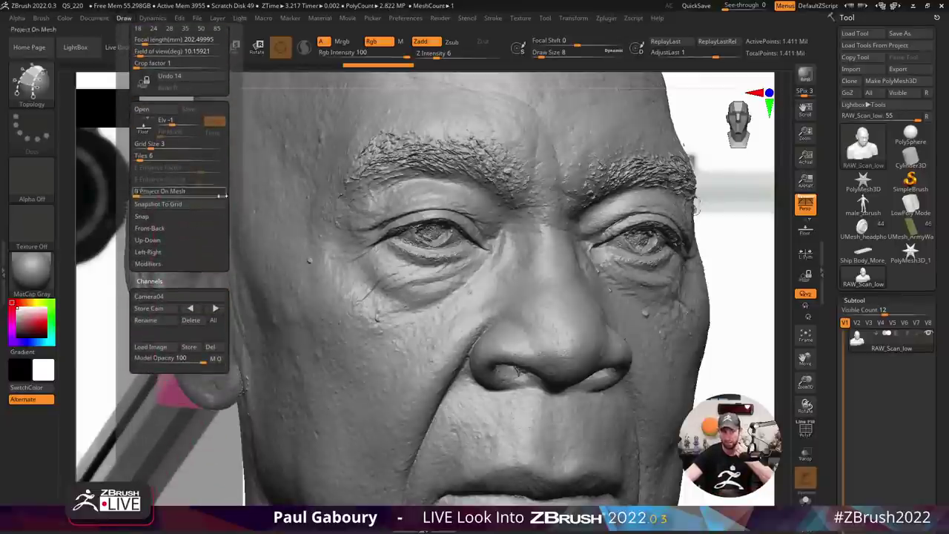
left_click(194, 361)
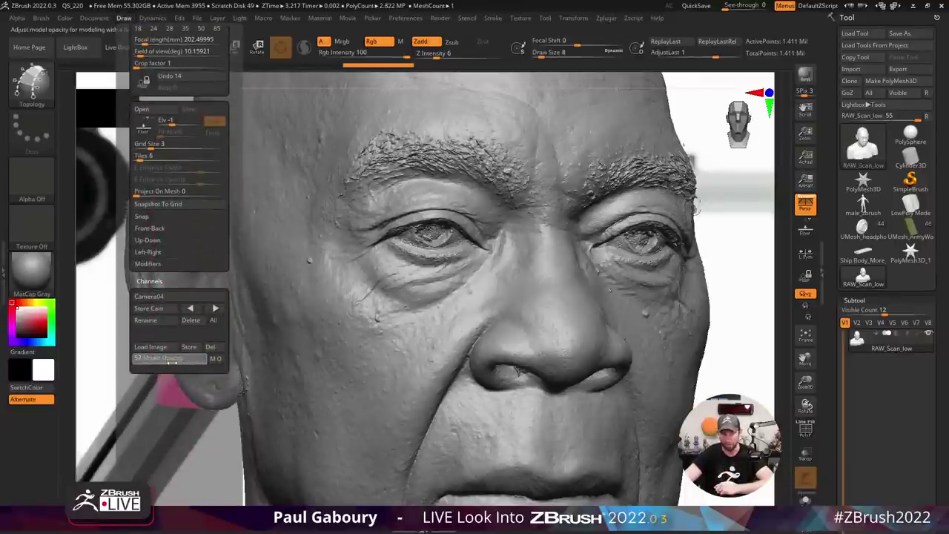
left_click(170, 362)
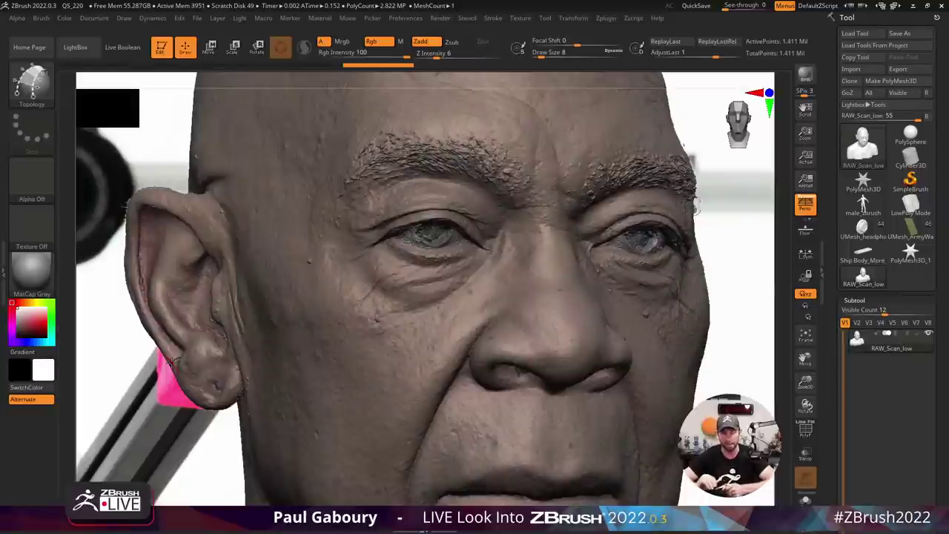
Expand Texture > Image Plane to show Load Image, Image Size and Reference Views.
left_click(520, 19)
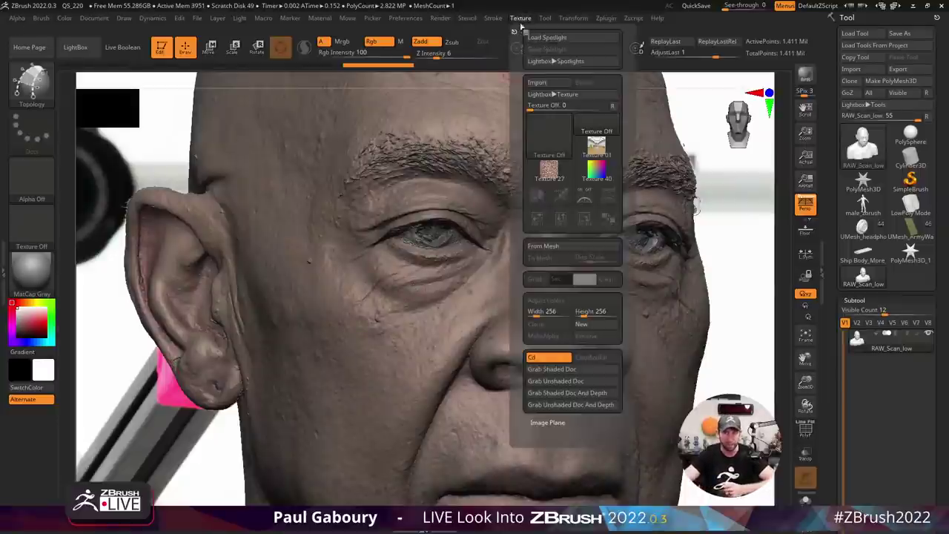
left_click(548, 422)
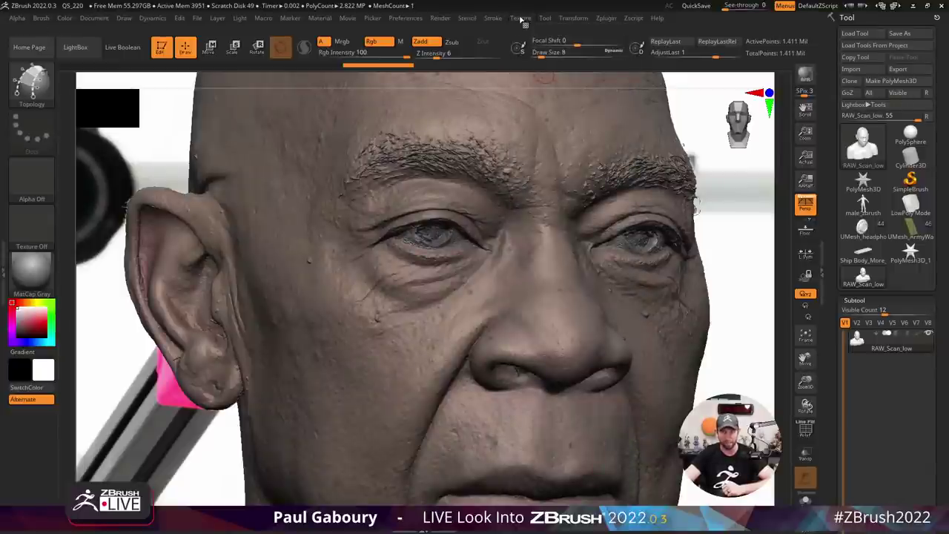
left_click(521, 19)
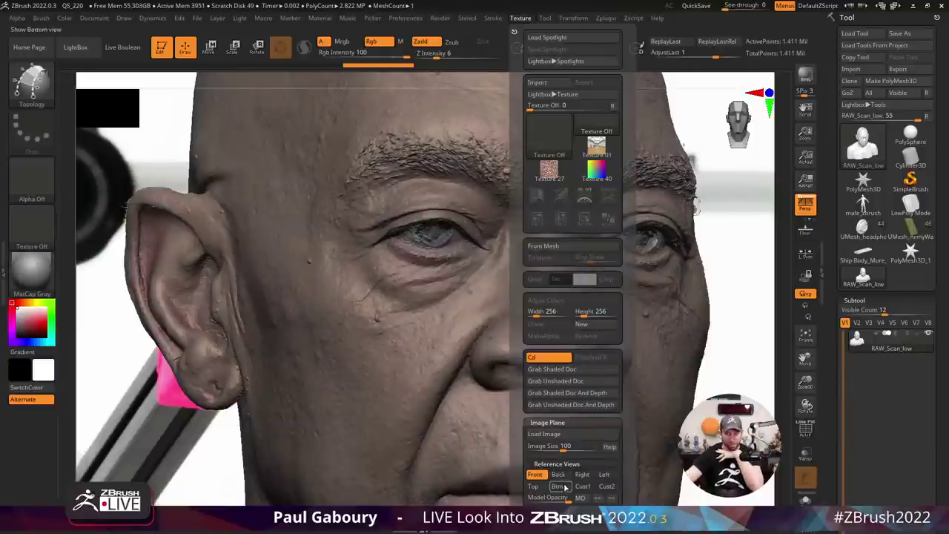
Raise Draw > Model Opacity from 48 to 100 so the head is fully opaque.
left_click(123, 19)
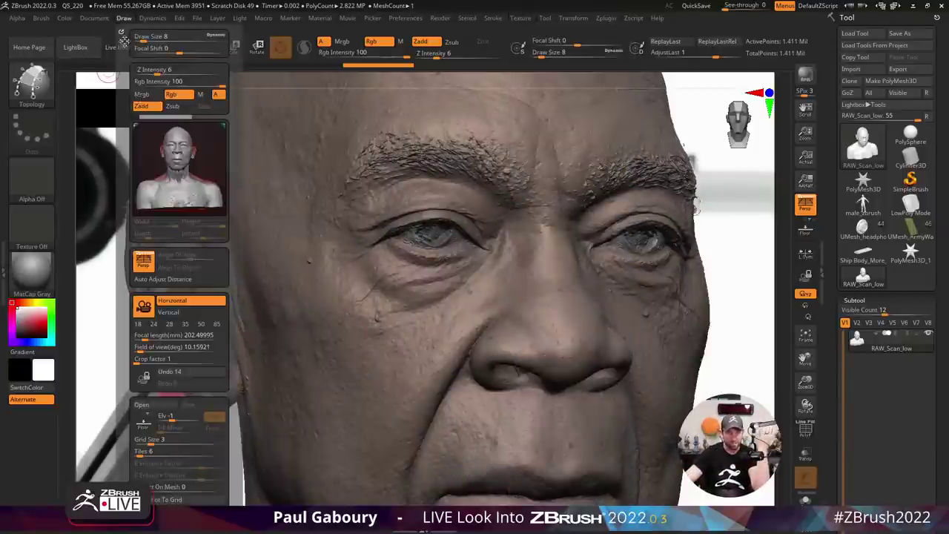
scroll(178, 311, "down", 5)
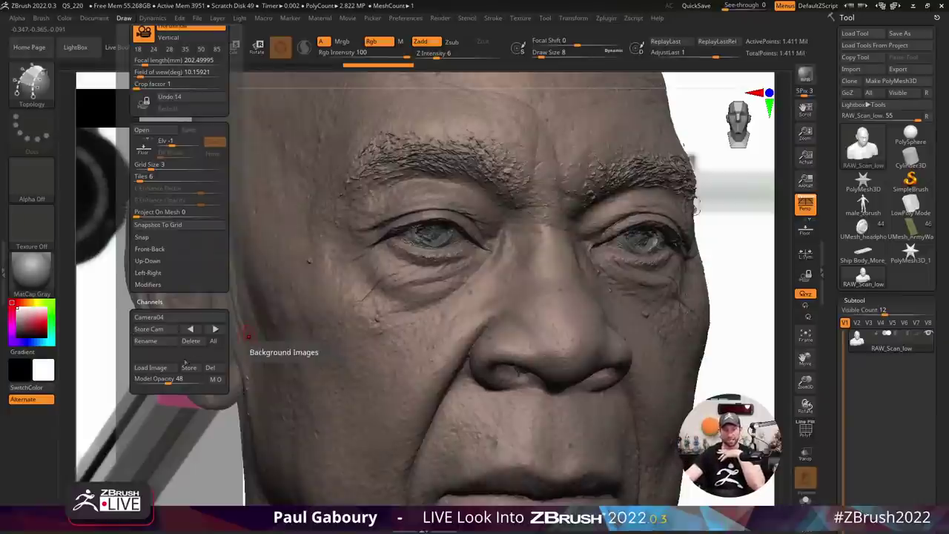
left_click_drag(169, 379, 204, 379)
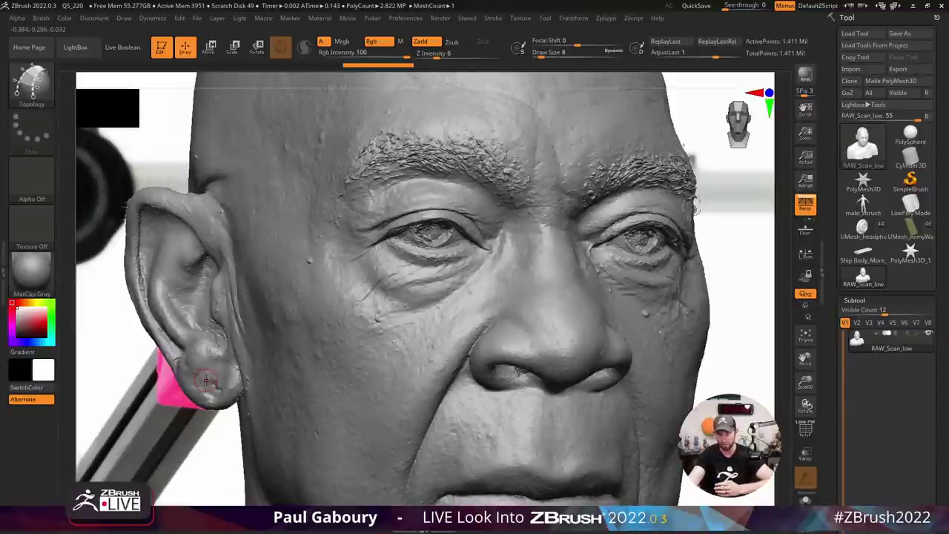
Toggle off the background photo with Shift+I and zoom out to frame the full bust.
key("shift+i")
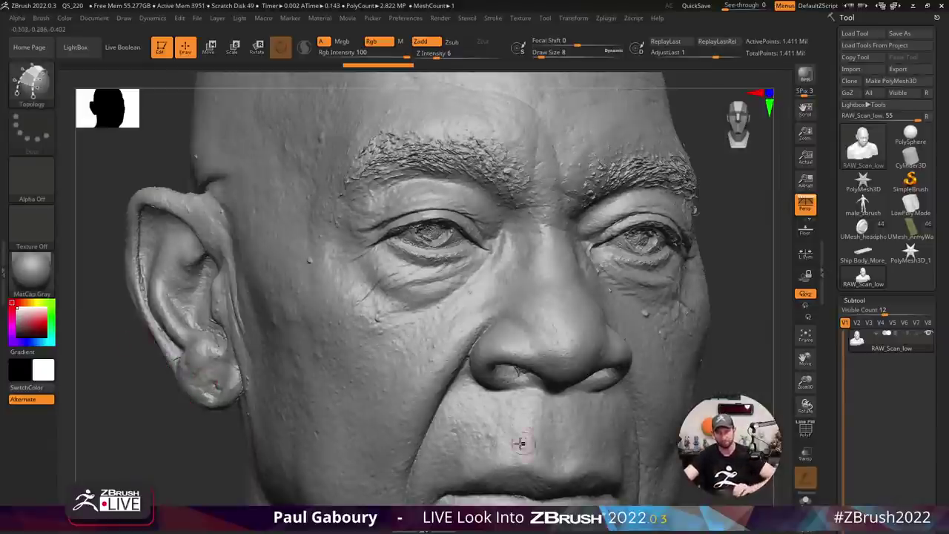
mouse_move(521, 442)
right_mouse_down("ctrl")
mouse_move(649, 419)
mouse_move(615, 274)
mouse_move(663, 220)
mouse_move(652, 271)
right_mouse_up("ctrl")
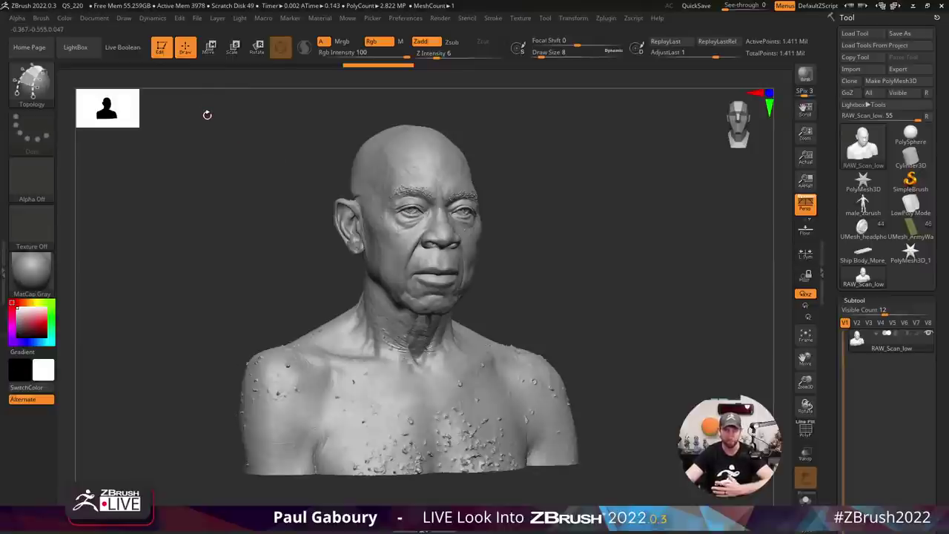
Launch File > Open XMD ToolBox and clear the 'xmd' search to list all brushes.
left_click(197, 19)
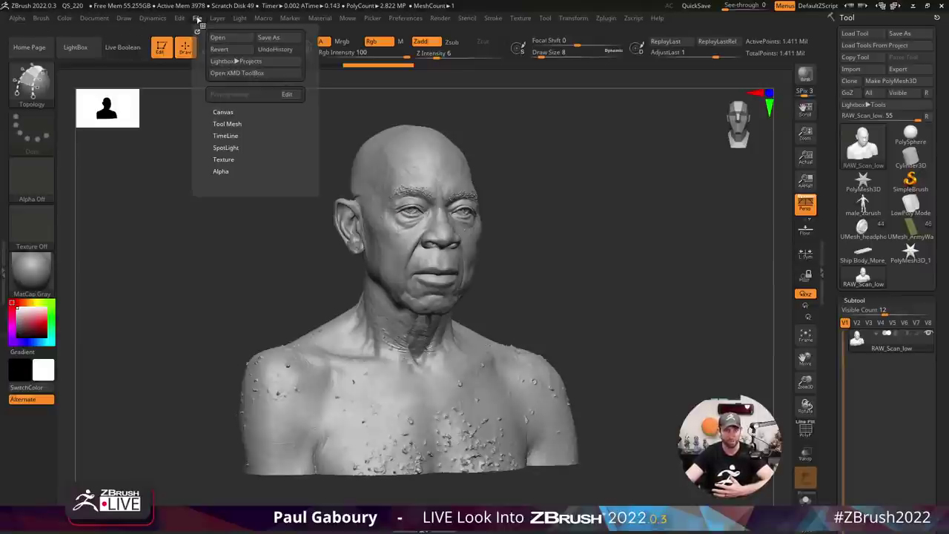
left_click(252, 74)
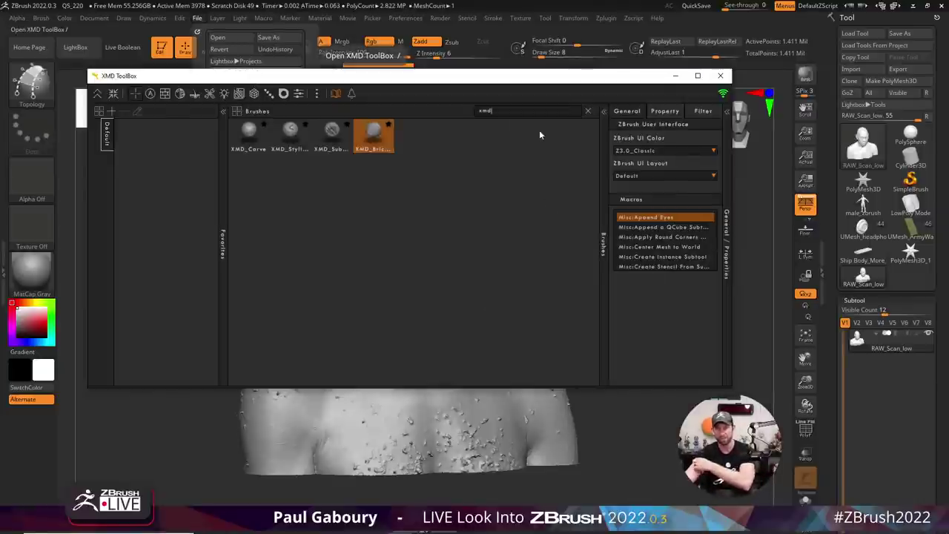
left_click(588, 111)
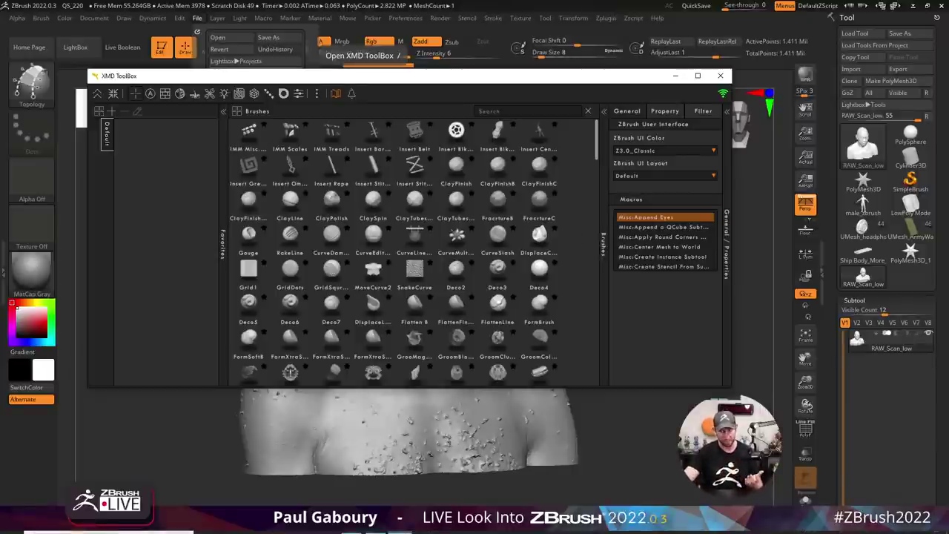
left_click(720, 75)
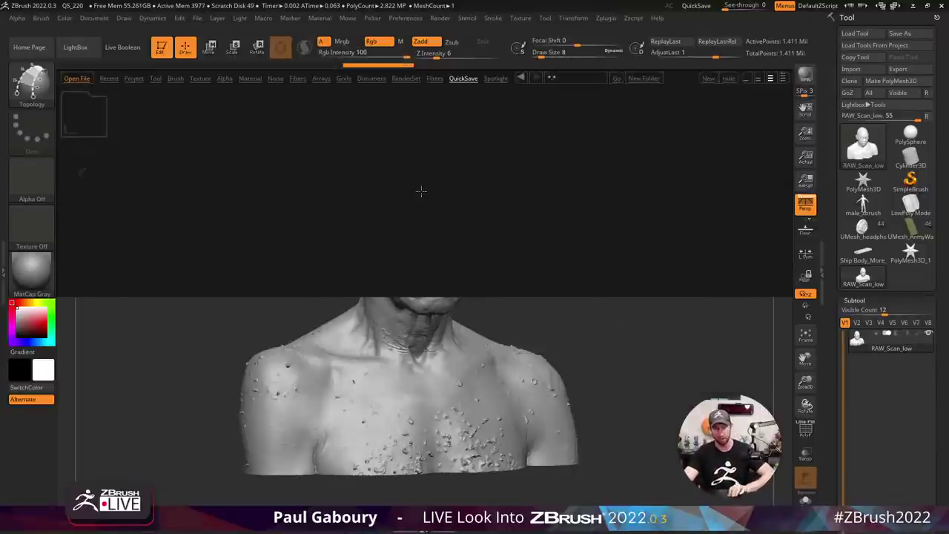
left_click(133, 78)
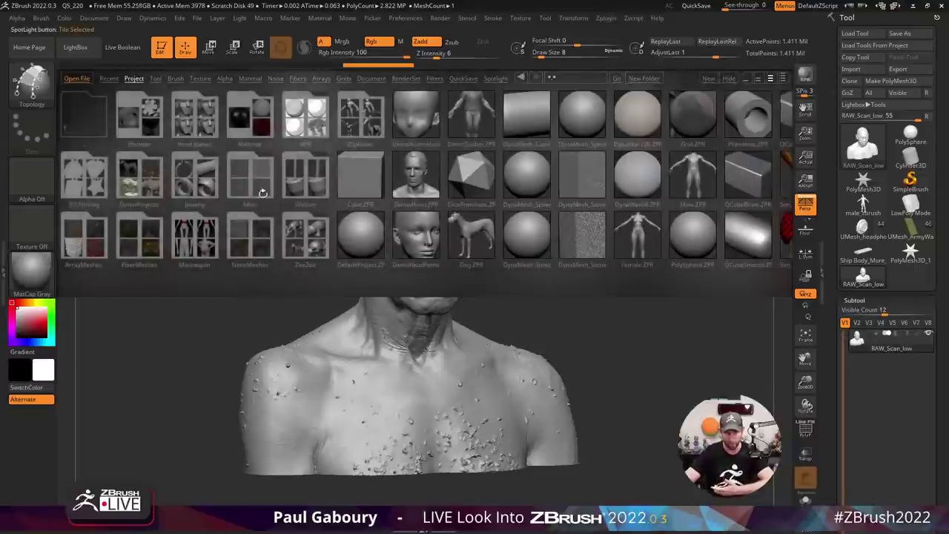
left_click(158, 80)
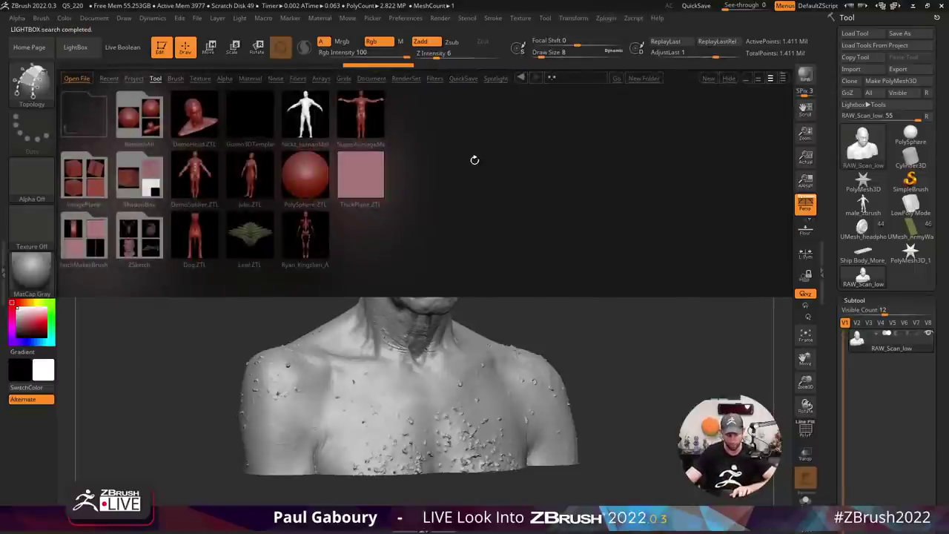
key("comma")
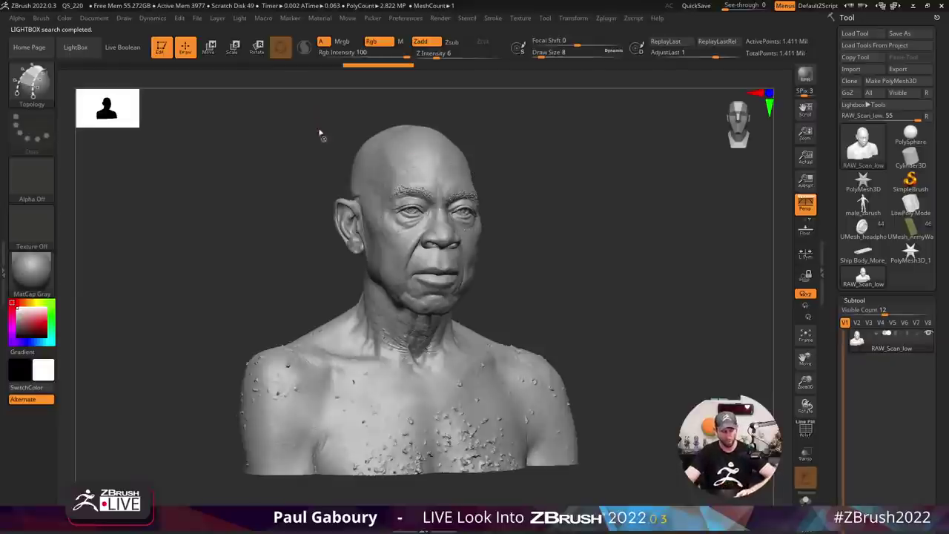
key("space")
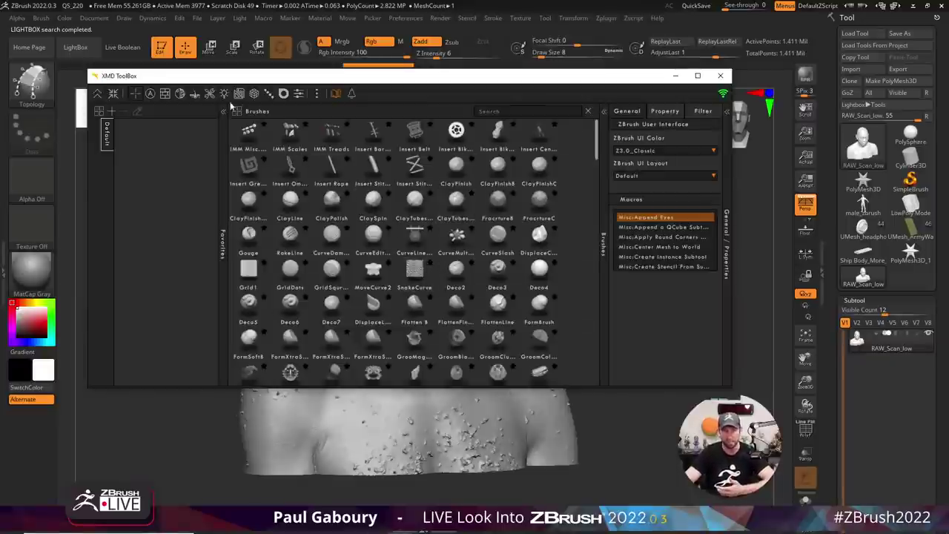
Browse the ToolBox's Materials, Brushes, Alphas and Tools categories.
left_click(180, 94)
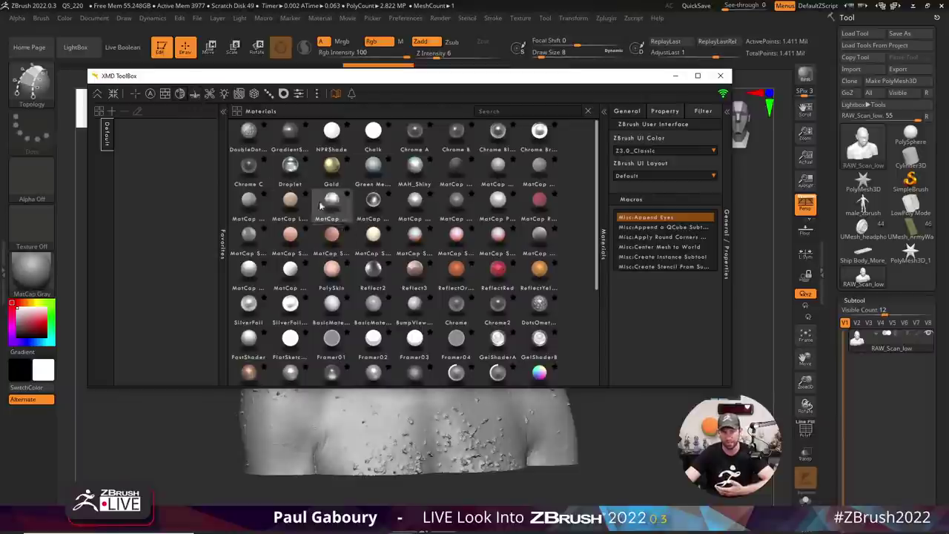
left_click(136, 93)
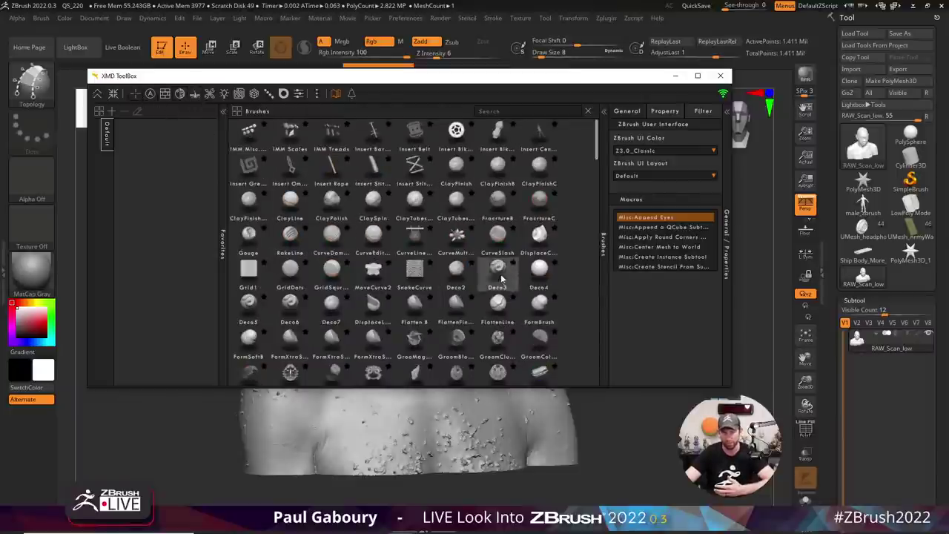
scroll(504, 278, "down", 3)
scroll(511, 278, "down", 3)
scroll(515, 279, "up", 2)
scroll(514, 272, "up", 2)
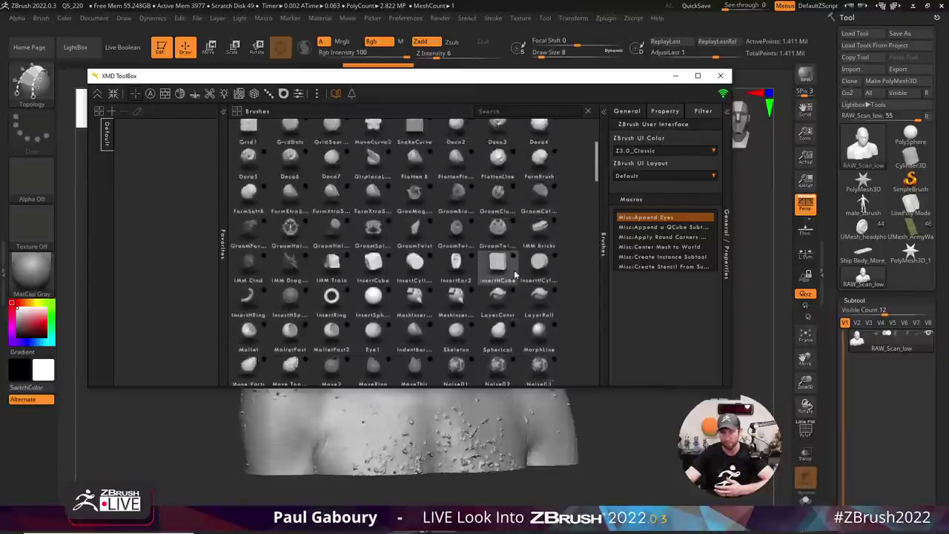
scroll(513, 270, "up", 2)
left_click(150, 94)
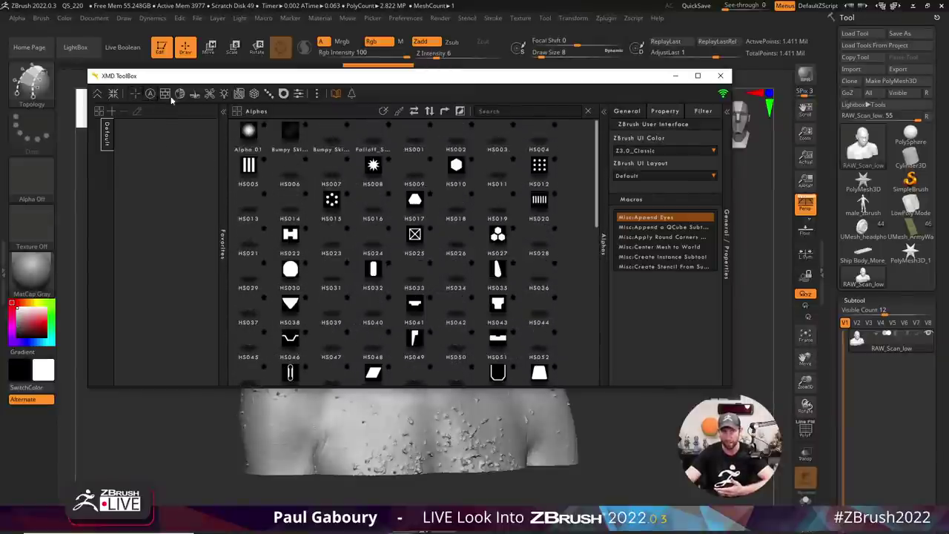
left_click(212, 95)
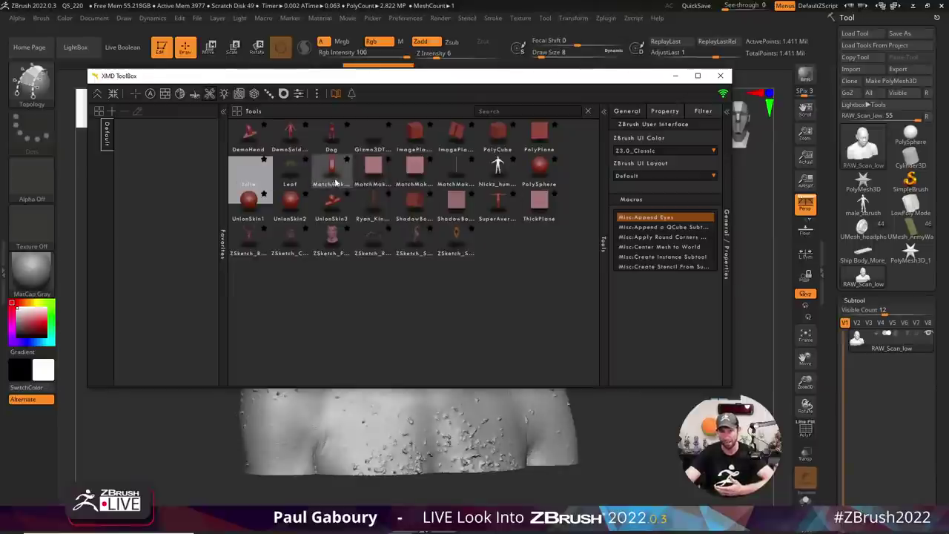
Cycle the Icon Size through larger, list and medium views, then open the XMD Source library.
left_click(237, 111)
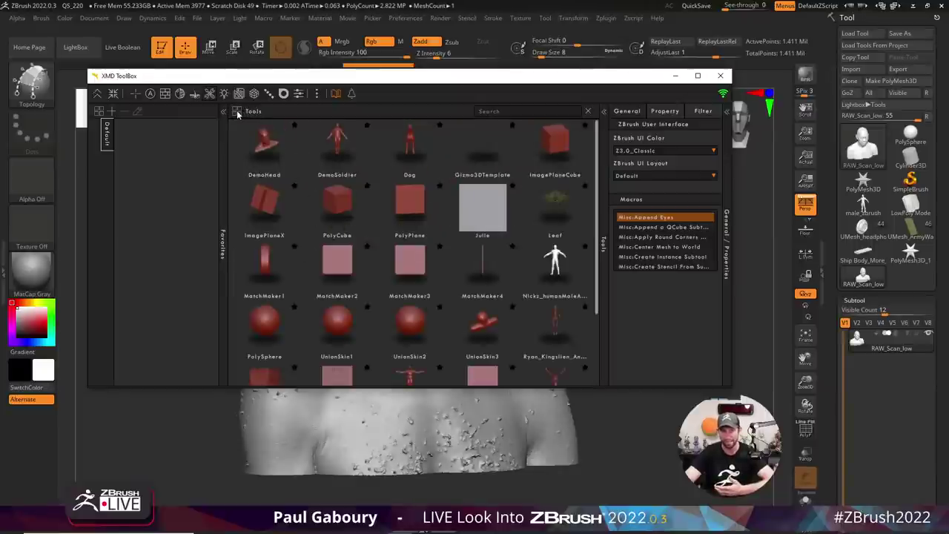
left_click(237, 111)
left_click(237, 111)
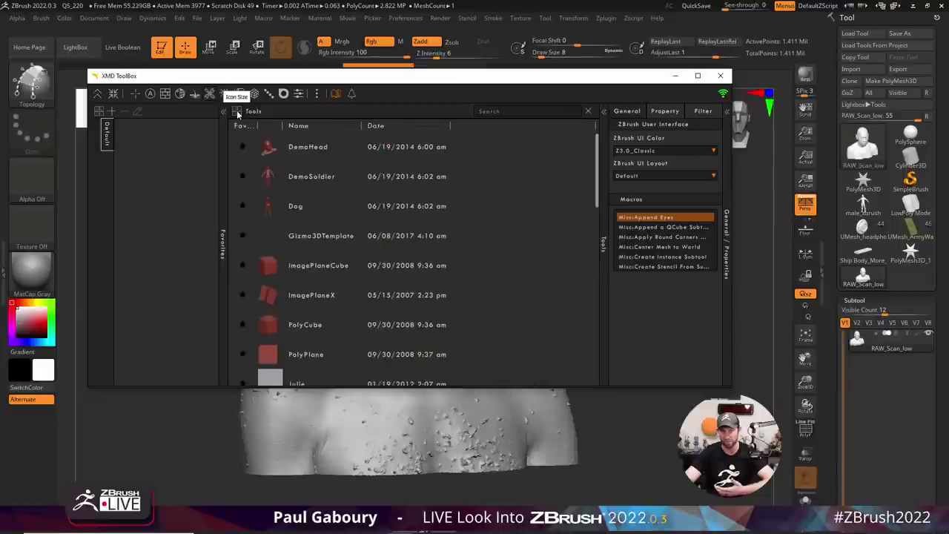
left_click(237, 111)
left_click(237, 111)
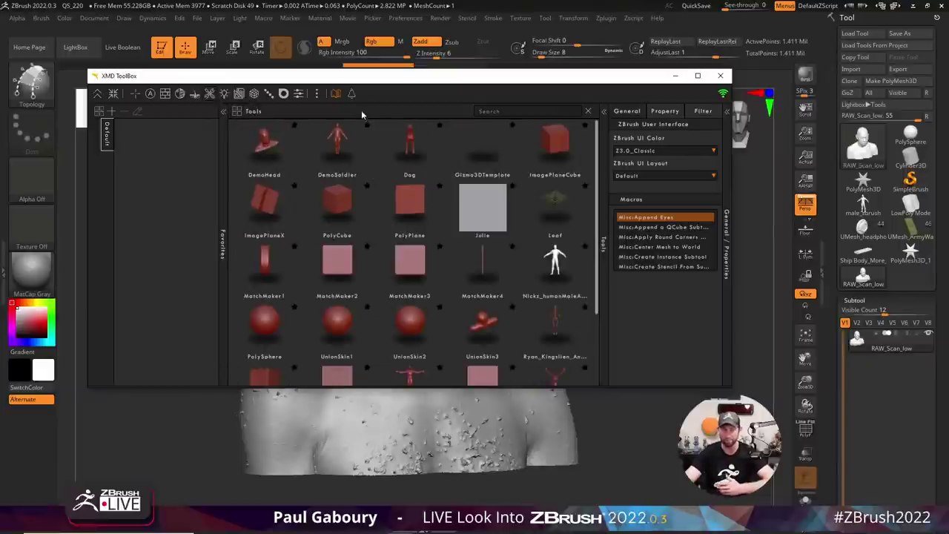
left_click(335, 94)
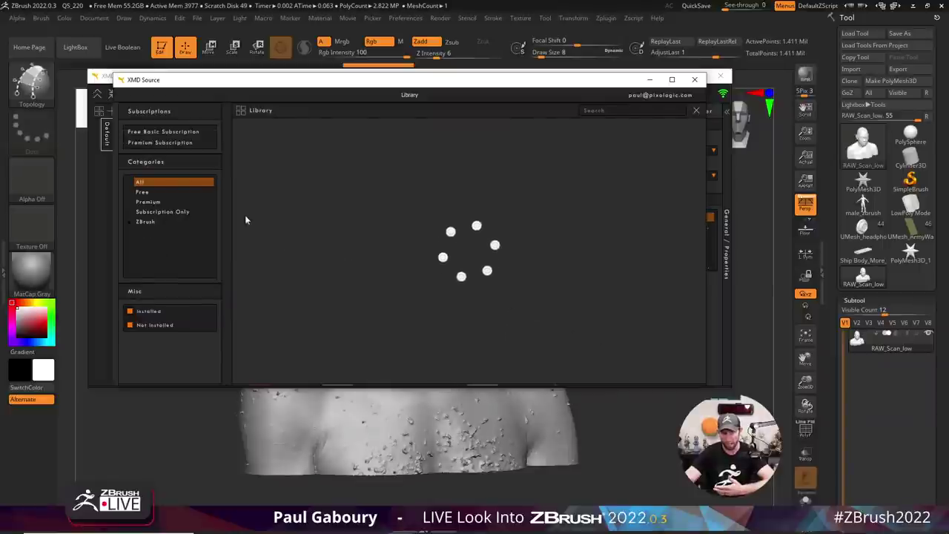
Filter the XMD library to free packs and open the Stroke 02 pack.
left_click(146, 192)
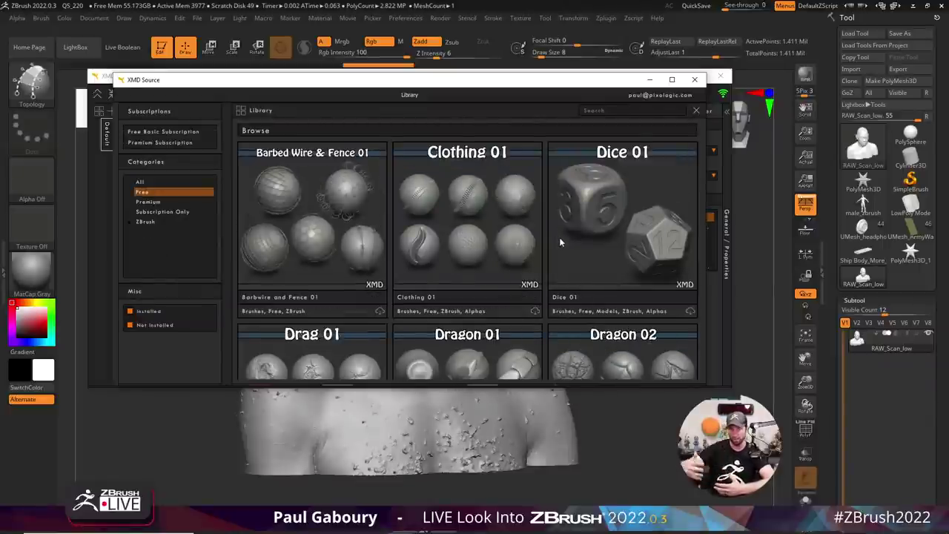
scroll(534, 252, "down", 3)
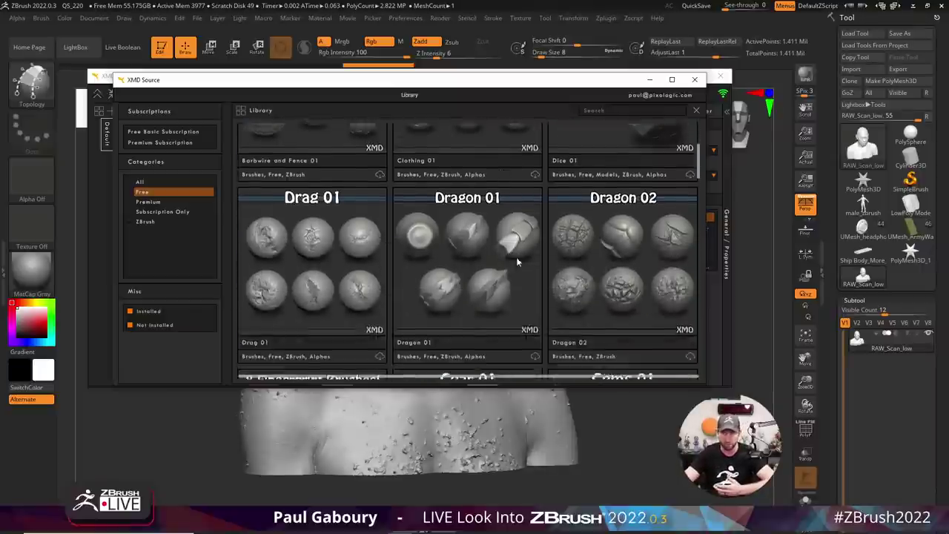
scroll(509, 259, "down", 2)
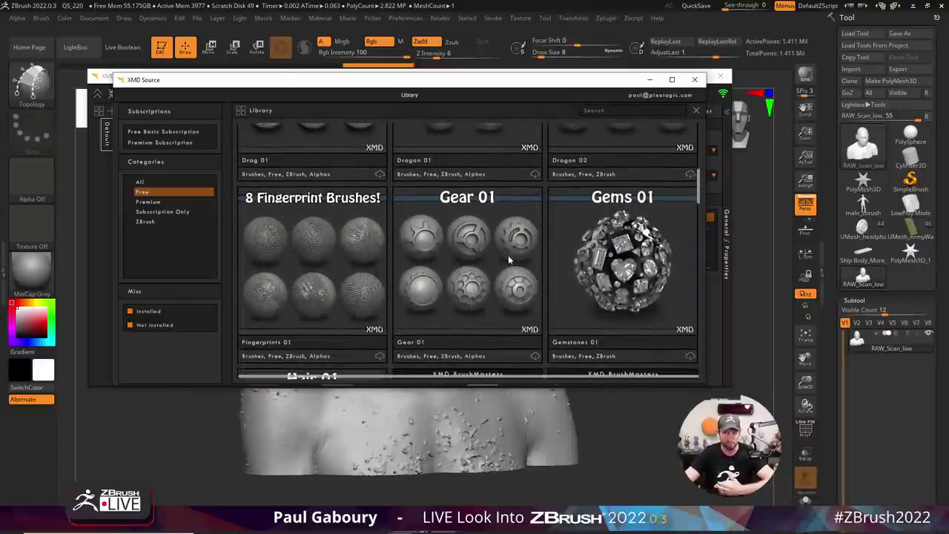
scroll(498, 259, "down", 1)
scroll(498, 260, "down", 1)
scroll(500, 260, "down", 1)
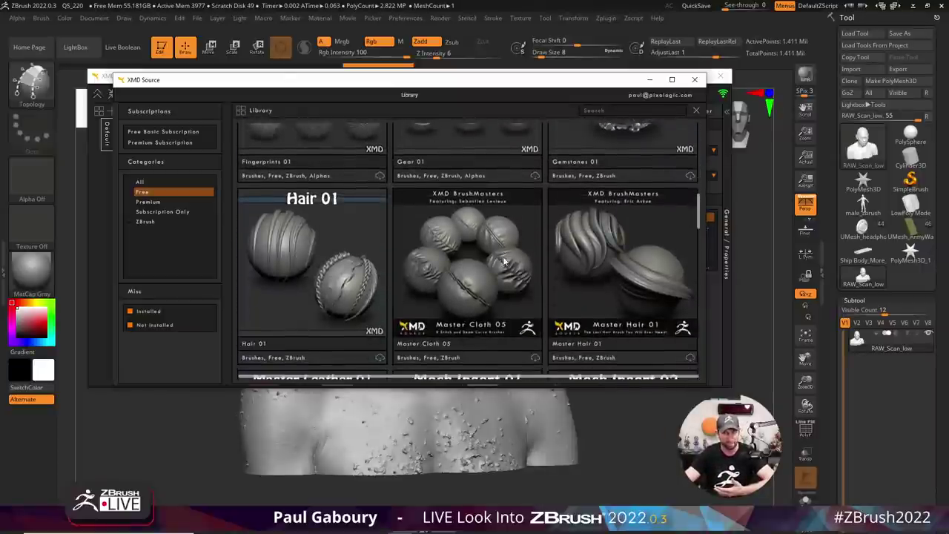
scroll(503, 261, "down", 1)
scroll(504, 262, "down", 1)
scroll(504, 261, "down", 2)
scroll(504, 260, "down", 1)
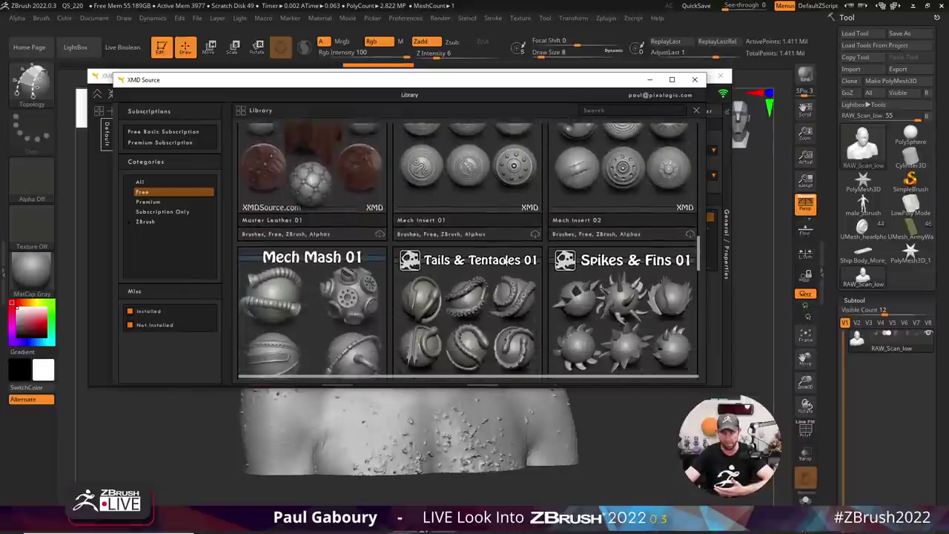
scroll(504, 260, "down", 2)
scroll(504, 261, "down", 2)
scroll(504, 258, "down", 2)
scroll(504, 259, "down", 3)
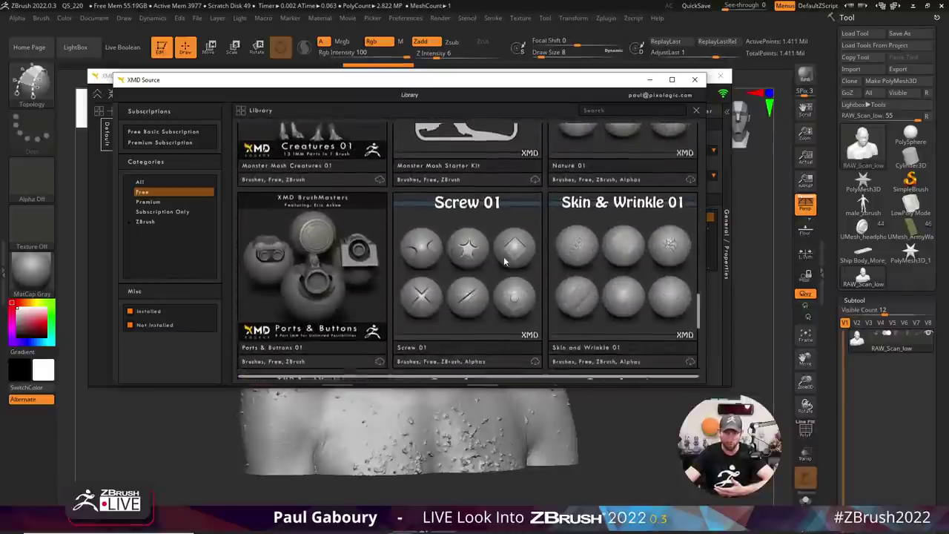
scroll(504, 259, "down", 1)
scroll(504, 261, "down", 2)
scroll(504, 261, "down", 1)
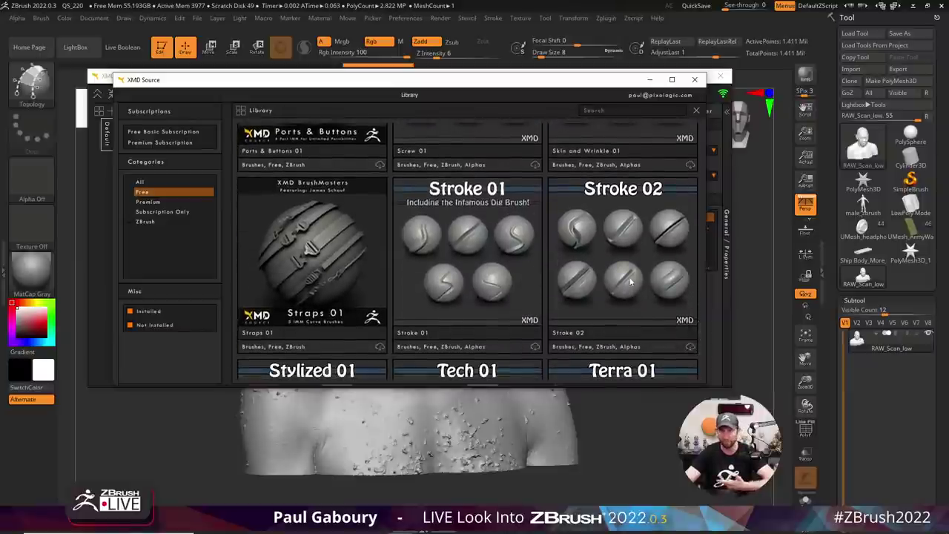
left_click(602, 252)
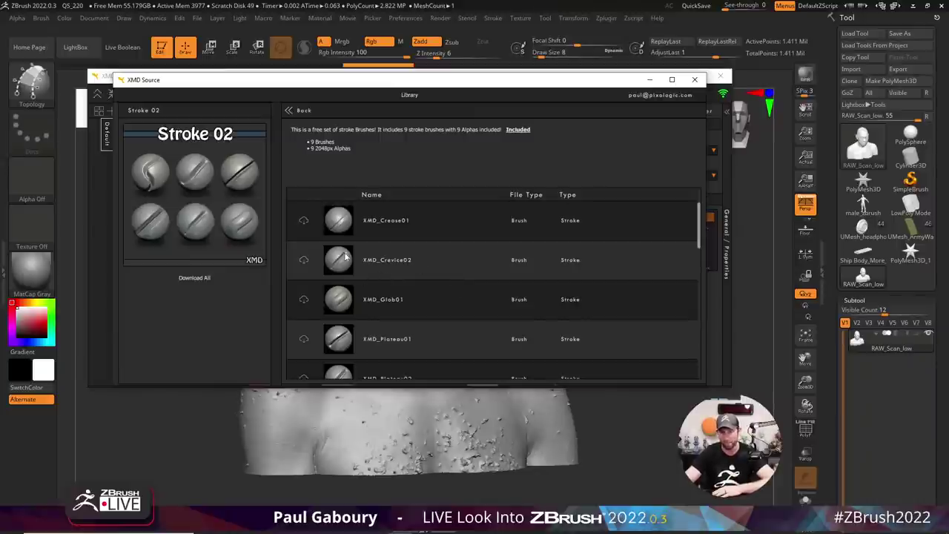
Download XMD_Crevice02, close the library, and show the toolbox's brush collection.
left_click(303, 260)
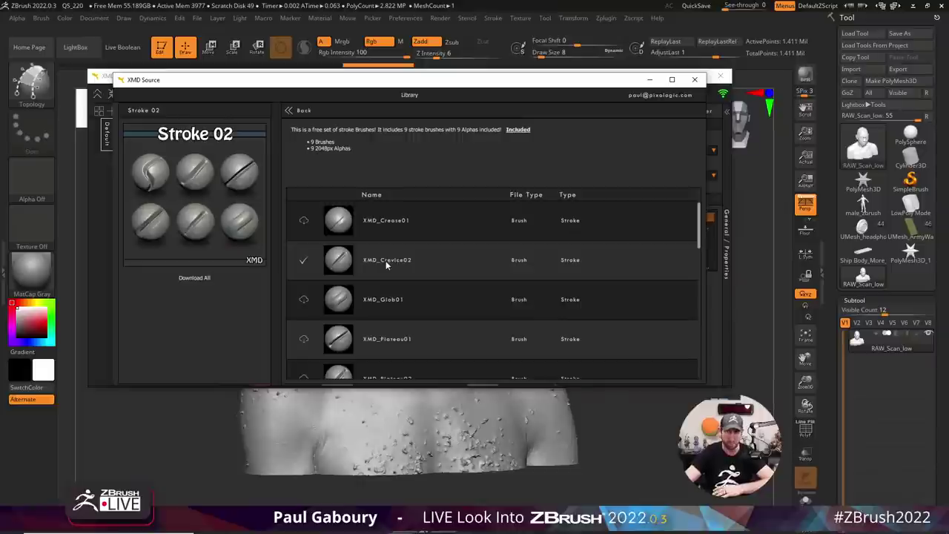
left_click(695, 80)
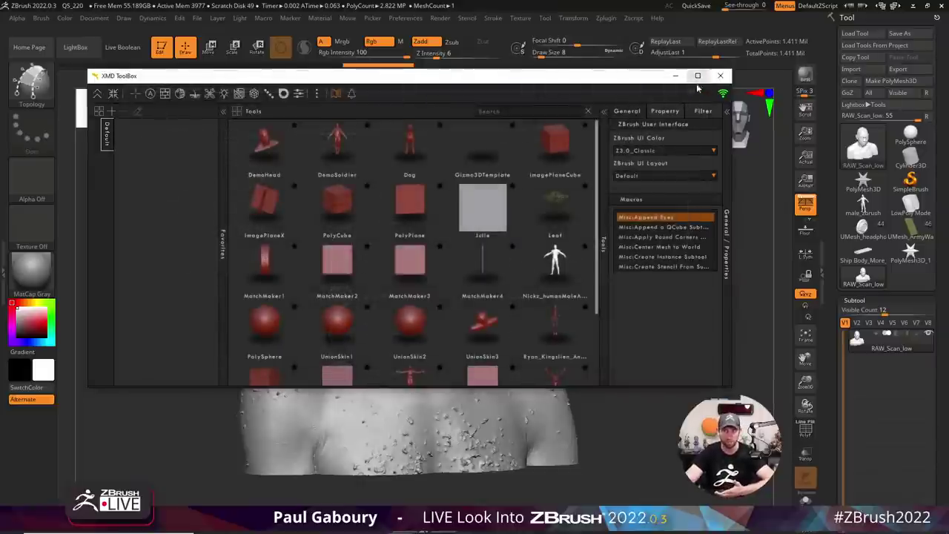
left_click(135, 93)
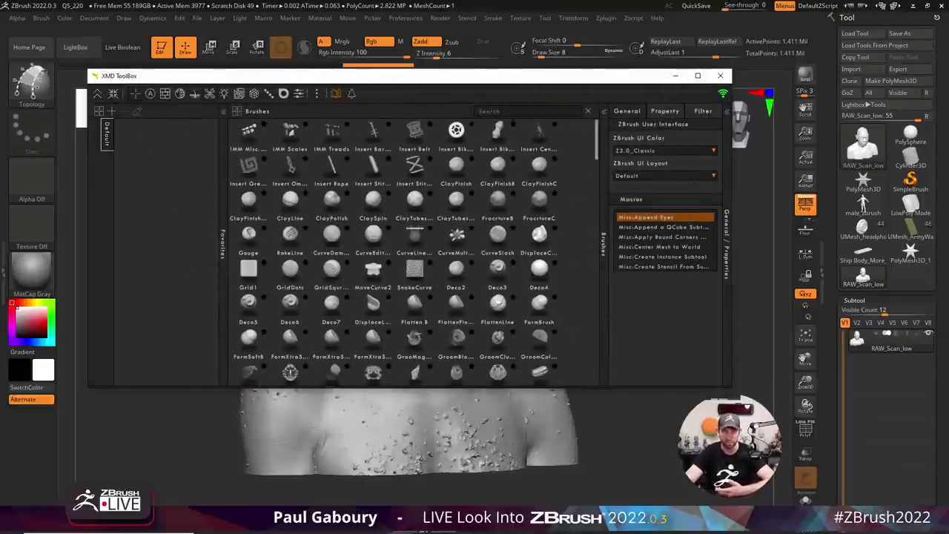
Search the toolbox for 'xmd' and star XMD_Crevice, XMD_Bricks and XMD_Stylized.
type("x")
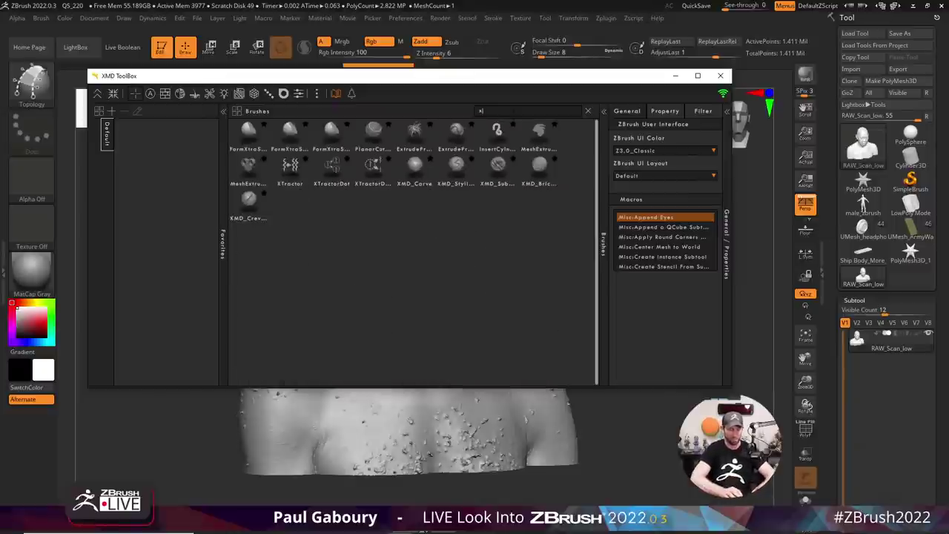
type("md")
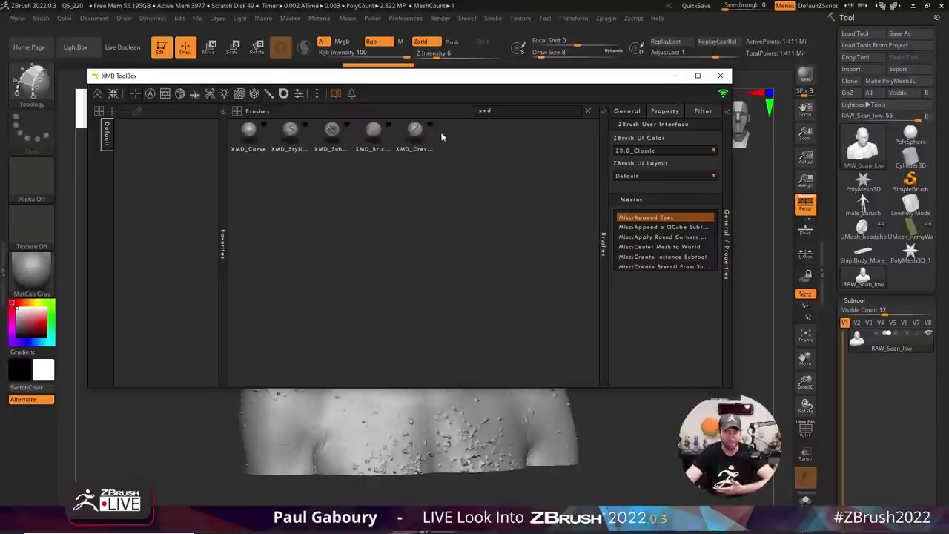
left_click(432, 124)
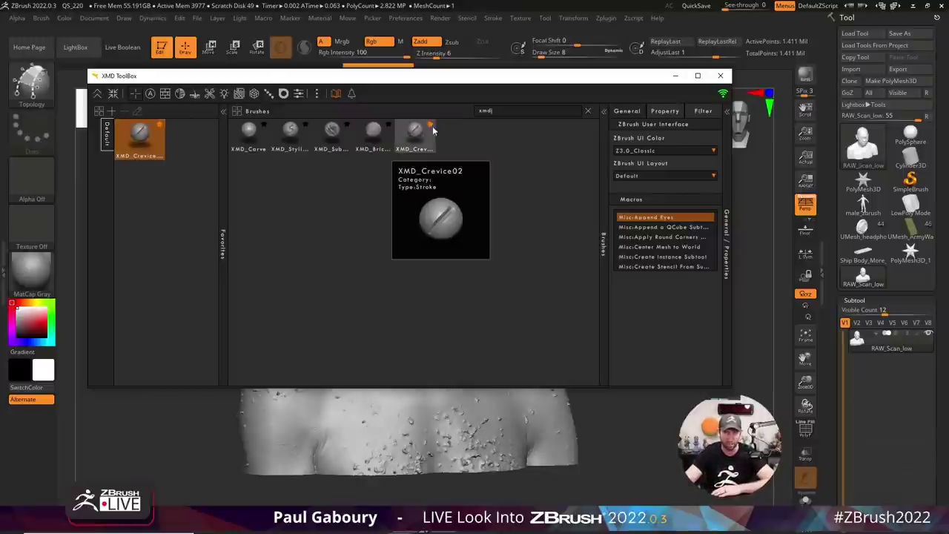
left_click(388, 124)
left_click(306, 124)
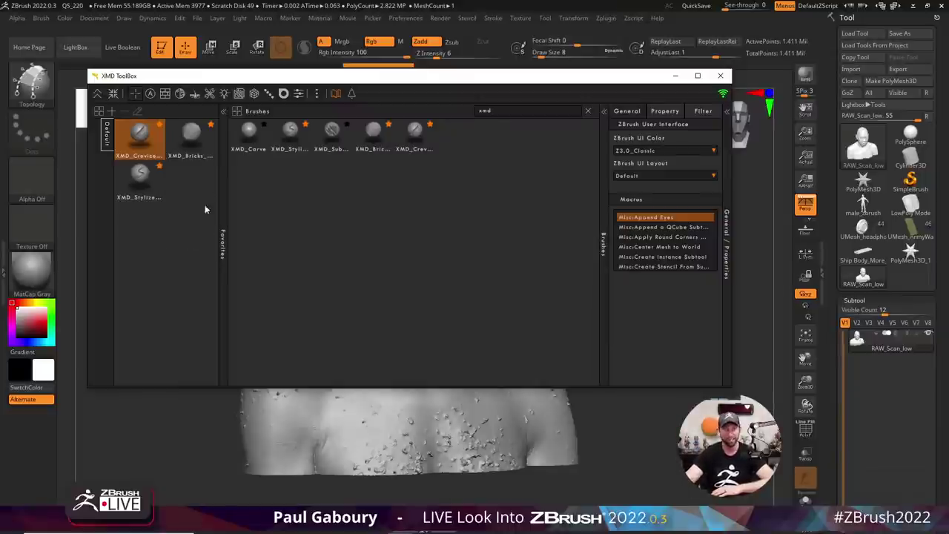
left_click(191, 140)
left_click(663, 111)
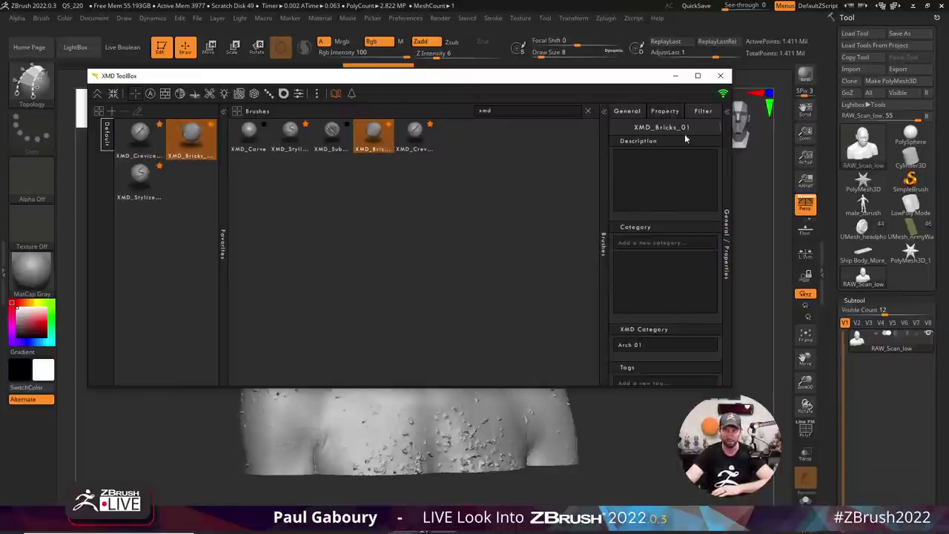
scroll(680, 222, "down", 1)
scroll(681, 223, "down", 2)
scroll(681, 223, "up", 2)
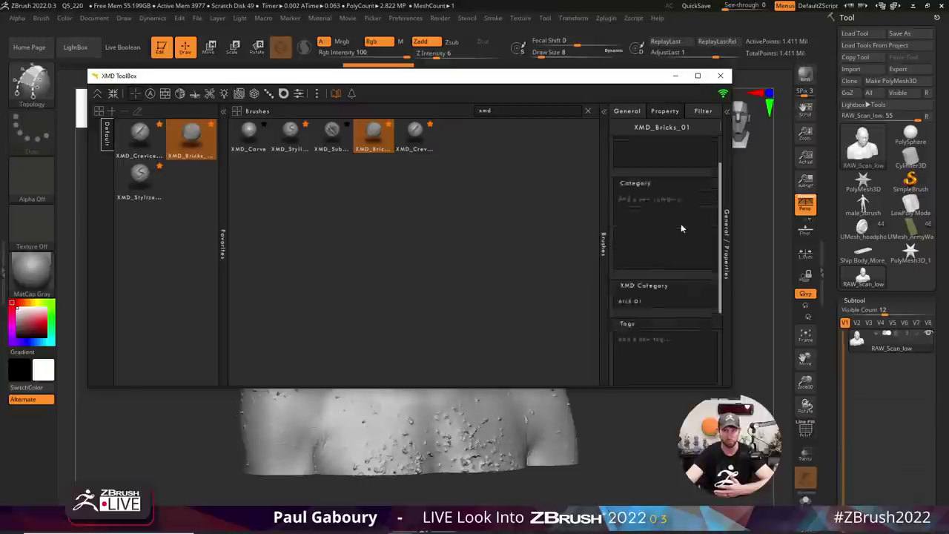
scroll(681, 223, "up", 1)
left_click(703, 111)
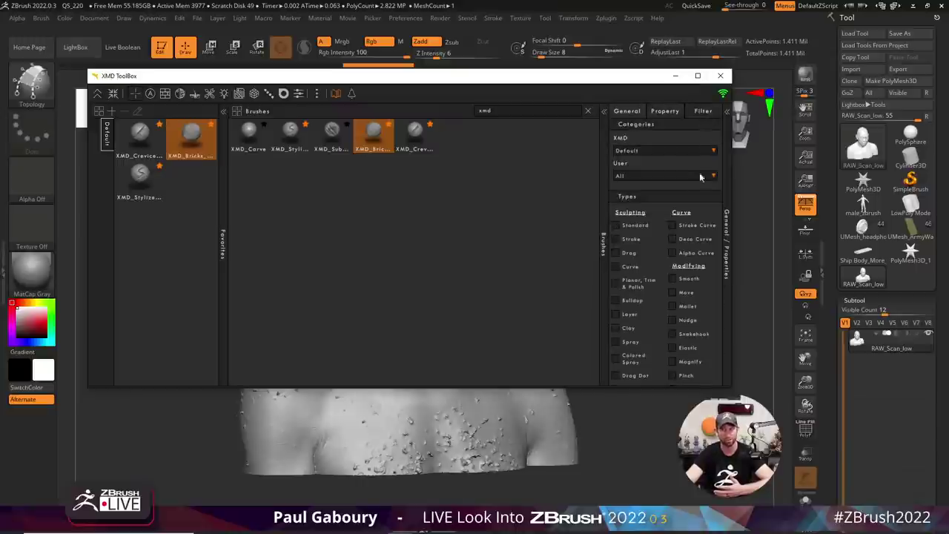
scroll(658, 224, "down", 2)
scroll(659, 226, "down", 2)
scroll(658, 254, "down", 2)
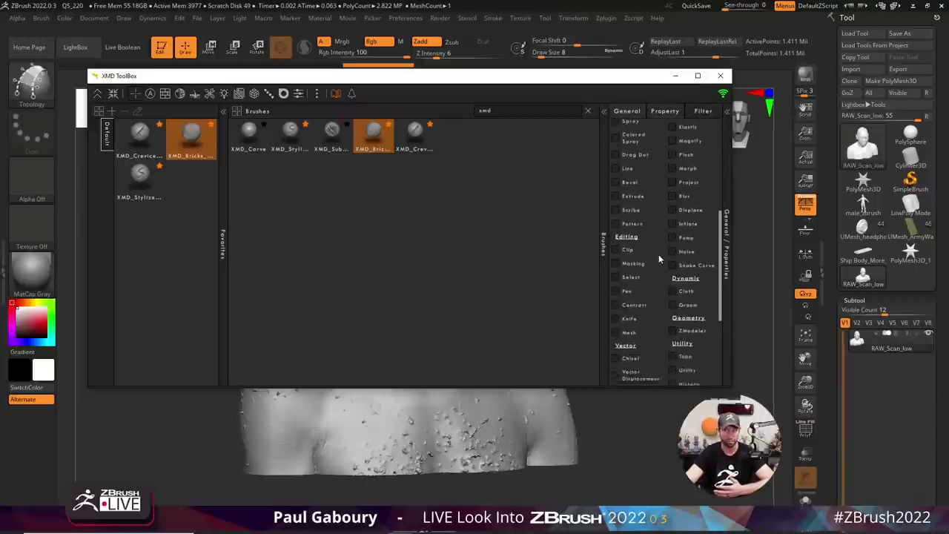
scroll(659, 257, "up", 5)
scroll(659, 257, "up", 2)
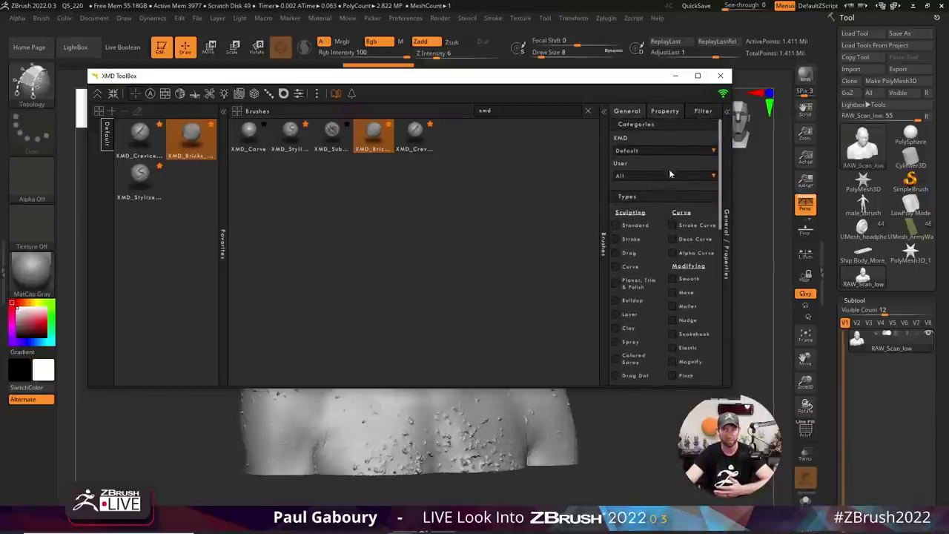
left_click(626, 110)
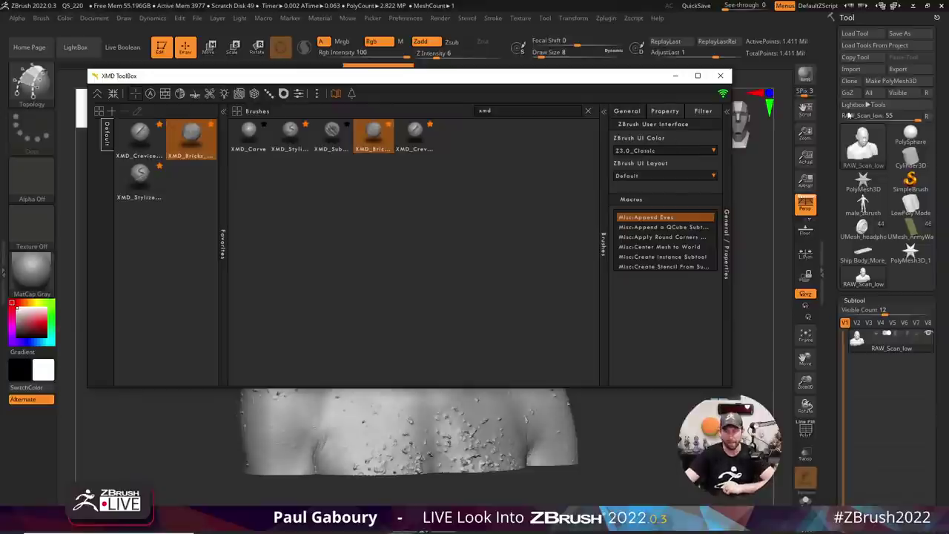
left_click(720, 75)
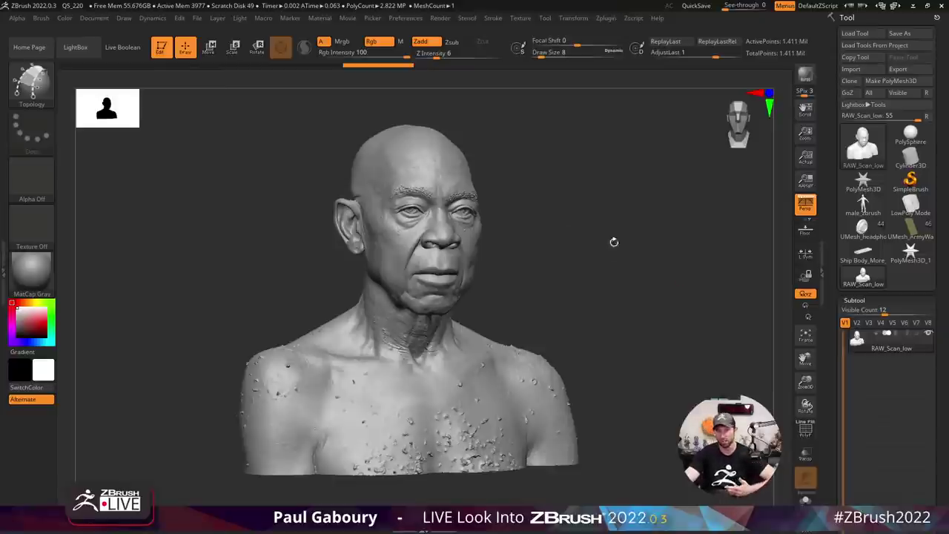
key("ctrl+alt+x")
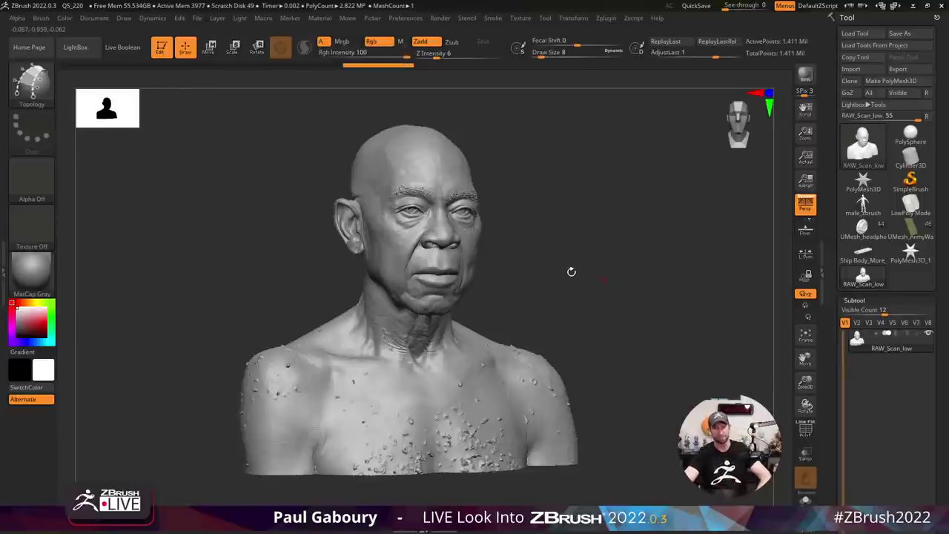
key("alt+Tab")
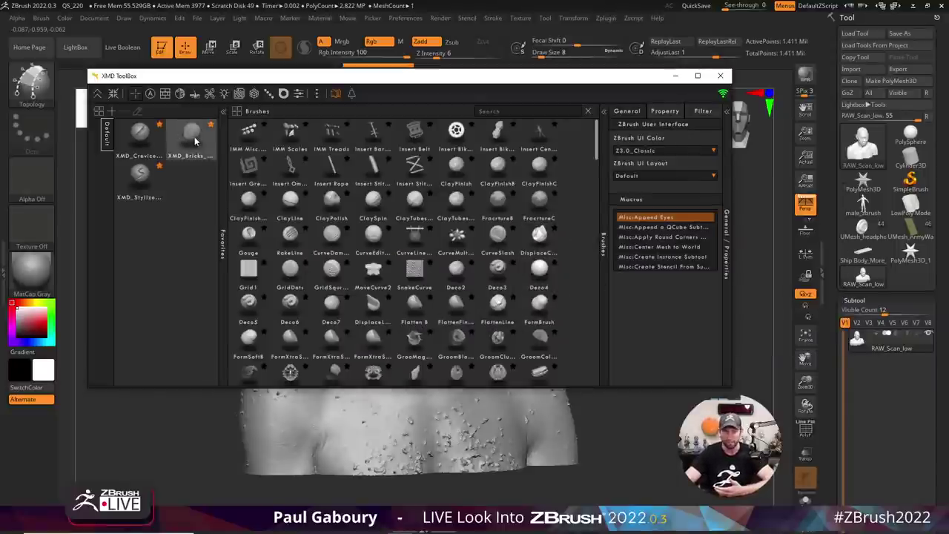
Select the XMD_Stylized favourite brush and raise its Draw Size to about 62.
left_click(133, 178)
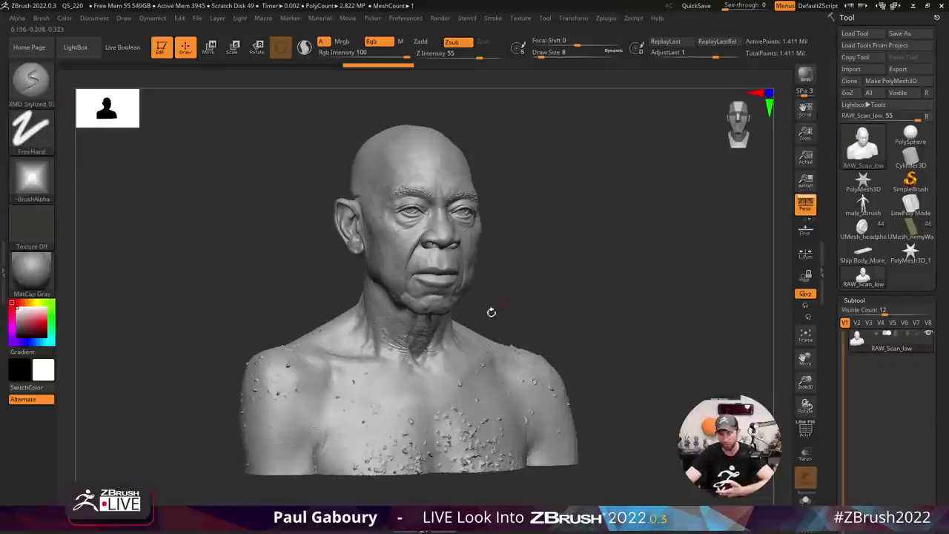
key("s")
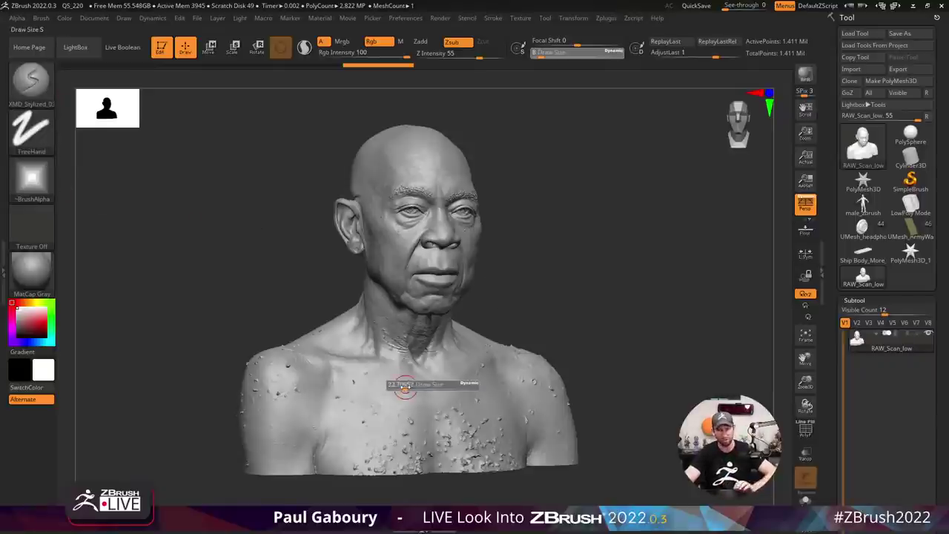
mouse_move(397, 385)
left_mouse_down()
mouse_move(437, 386)
mouse_move(374, 382)
mouse_move(337, 467)
left_mouse_up()
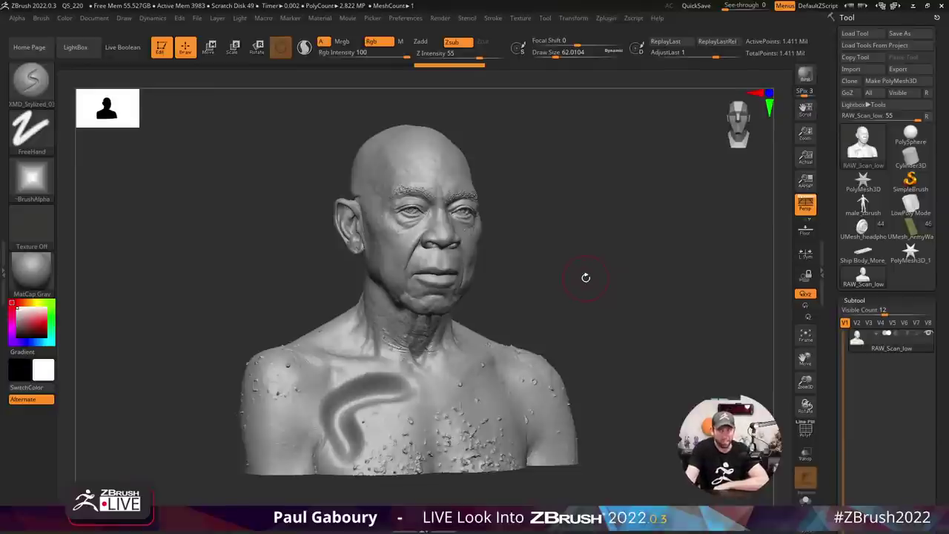
Load the UMesh_headphones_result2 tool, orbit it, and scroll down to the Subtool options.
left_click(862, 229)
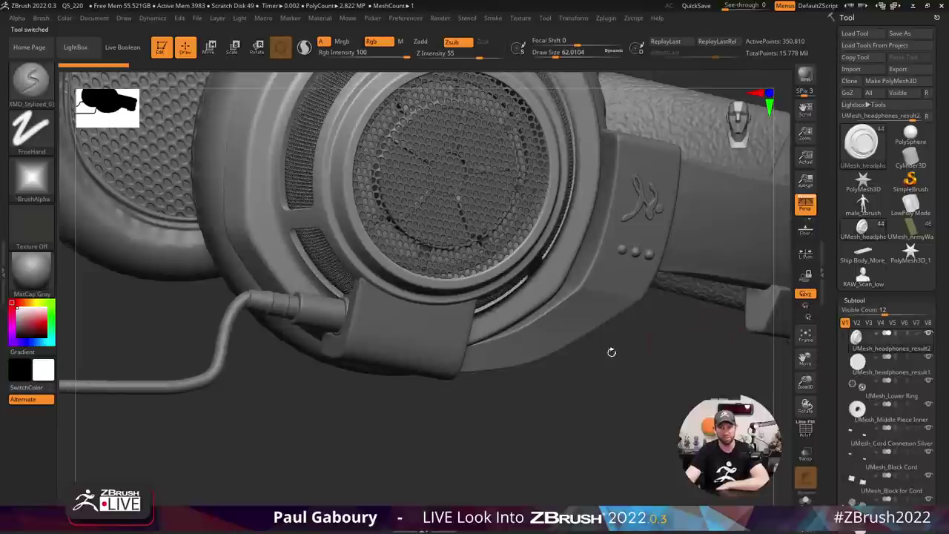
mouse_move(626, 384)
left_mouse_down()
mouse_move(661, 355)
mouse_move(616, 437)
mouse_move(632, 465)
mouse_move(627, 455)
left_mouse_up()
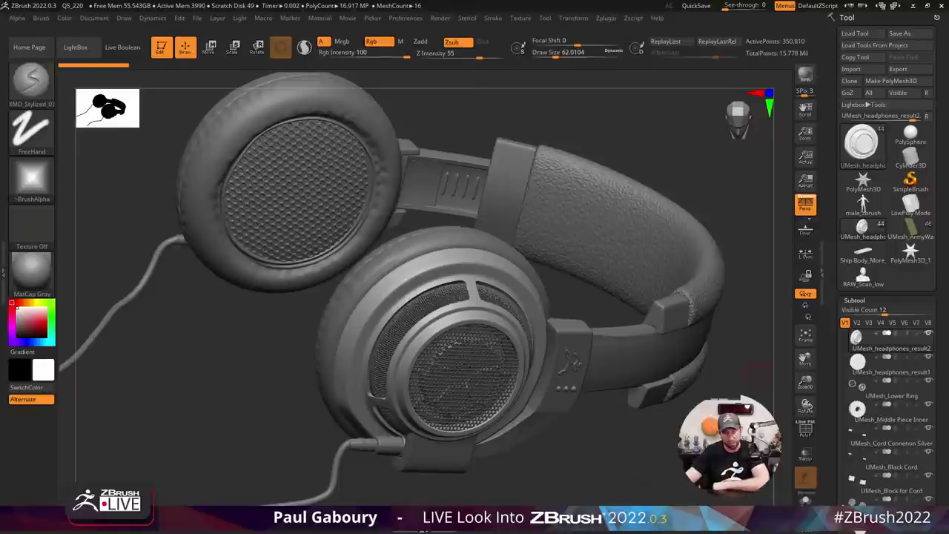
scroll(942, 333, "down", 4)
scroll(941, 297, "down", 3)
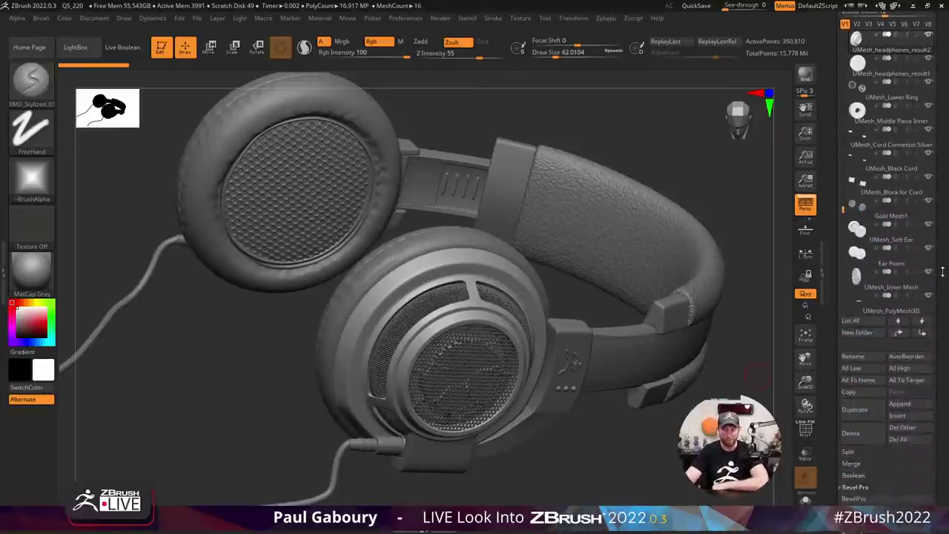
scroll(939, 267, "down", 3)
scroll(940, 253, "down", 3)
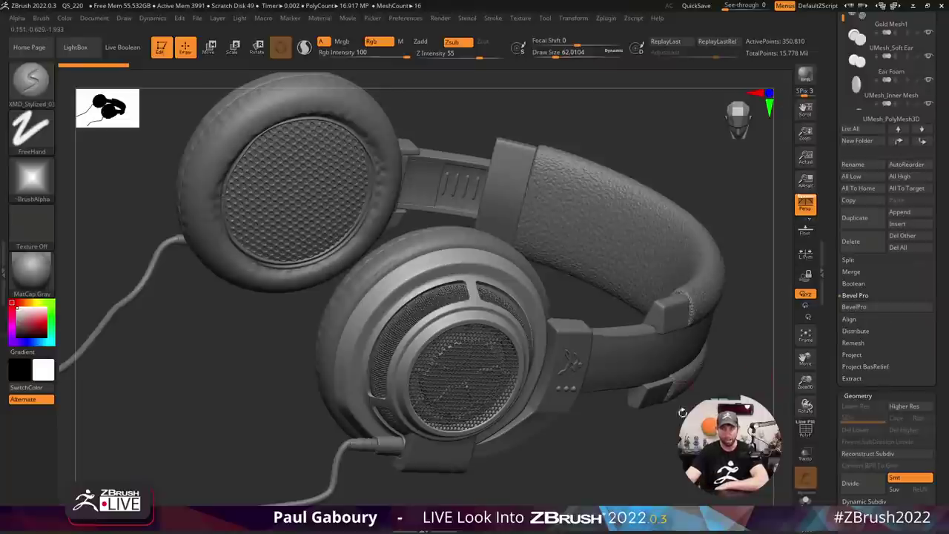
Show polygroup colours and zoom in close on the front ear cup grille.
key("shift+f")
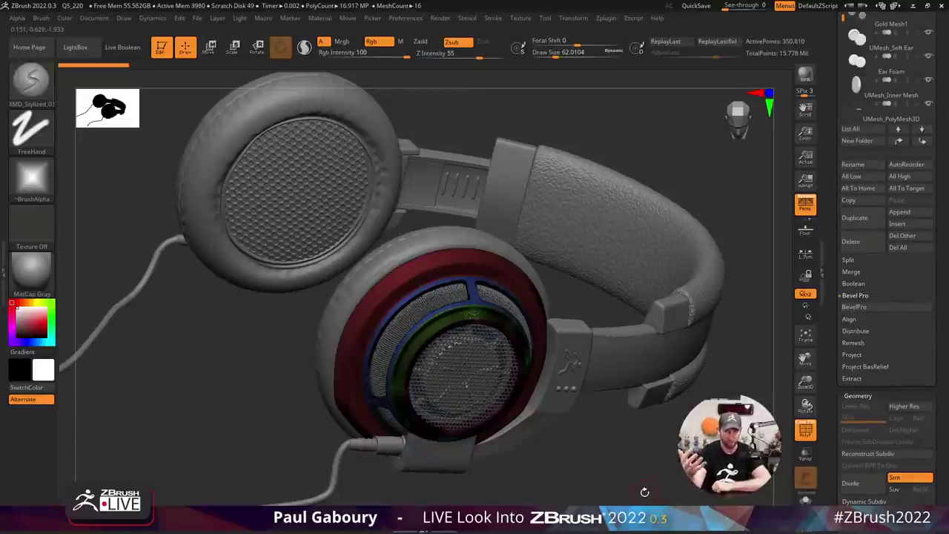
left_click_drag(625, 465, 598, 439, "alt")
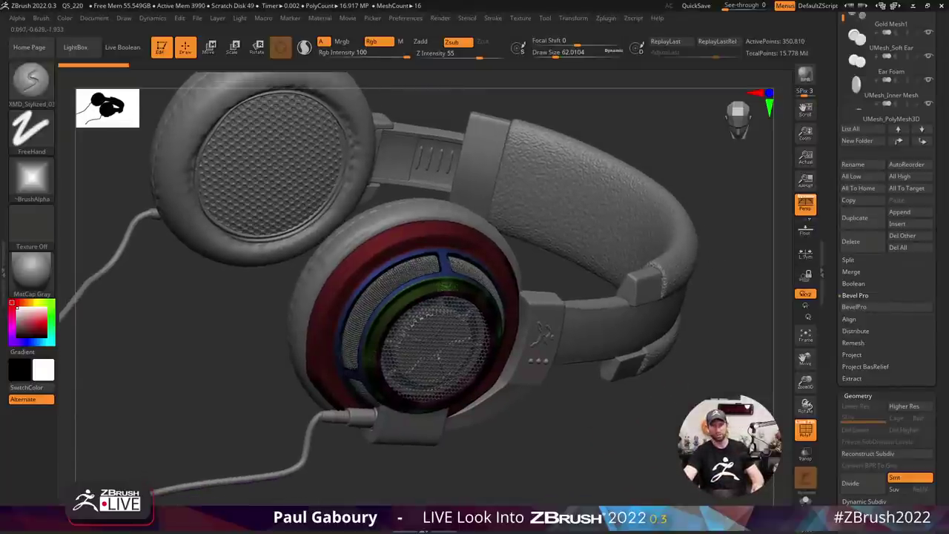
key("ctrl")
right_click_drag(492, 295, 492, 280, "ctrl")
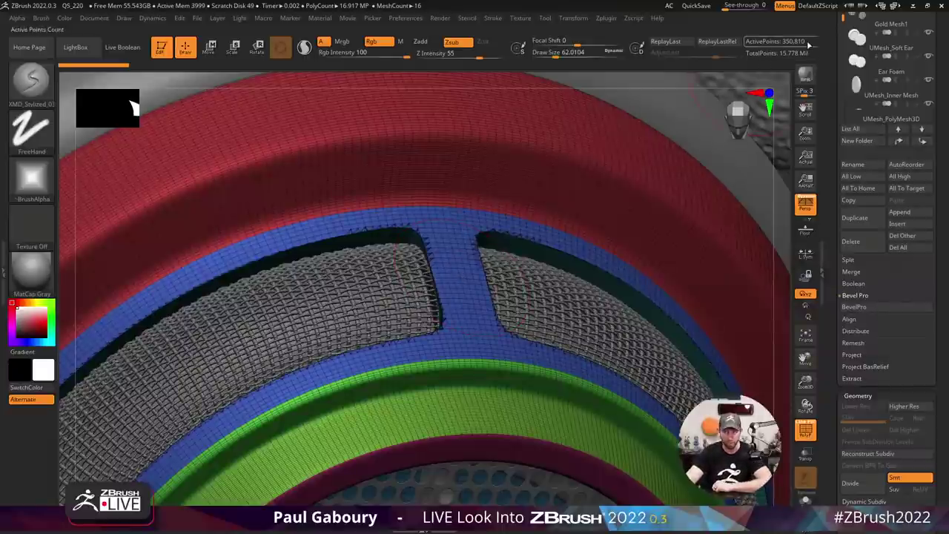
Isolate the ring by hiding the other polygroups, then turn off wireframe colouring.
key("ctrl+shift")
left_click(461, 280, "ctrl+shift")
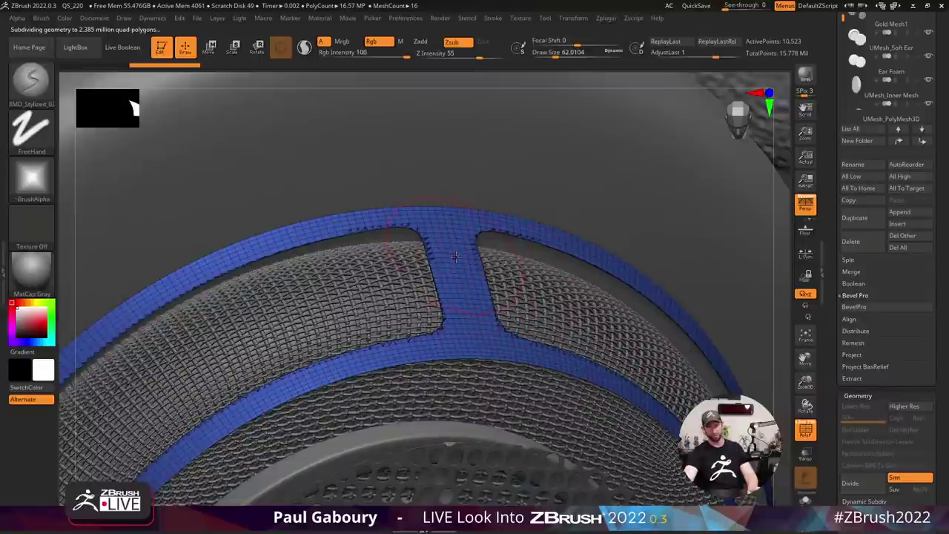
key("ctrl+shift")
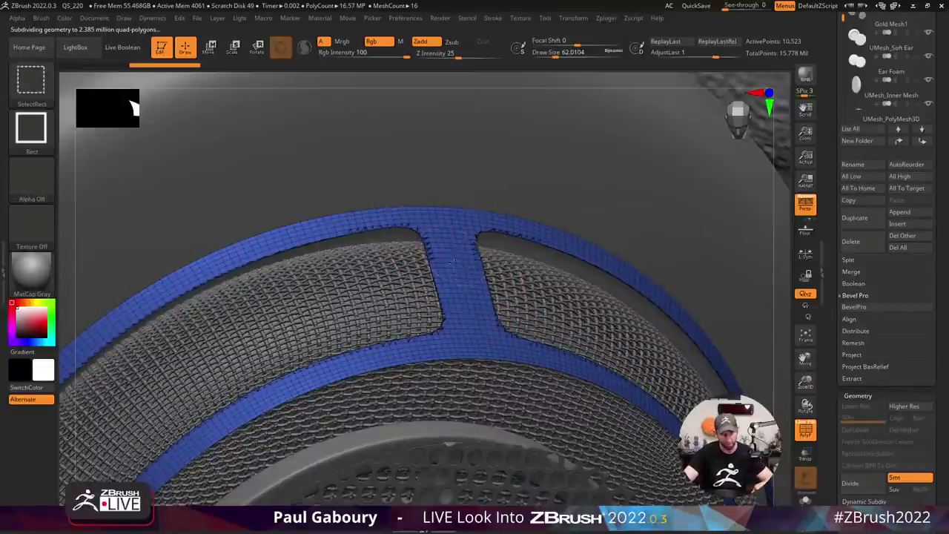
left_click(424, 275, "ctrl+shift")
right_click_drag(421, 276, 406, 235)
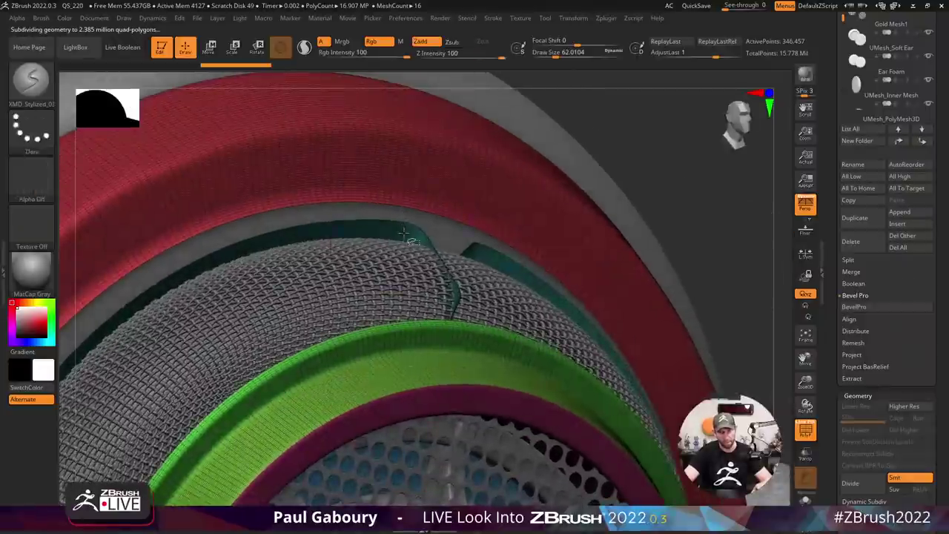
left_click(406, 234, "ctrl+alt+shift")
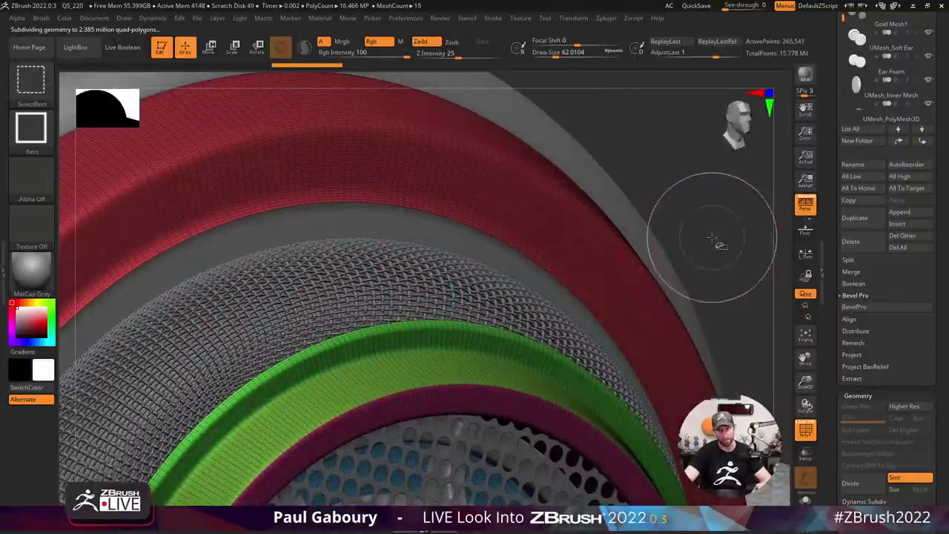
left_click_drag(712, 237, 736, 283, "ctrl+shift")
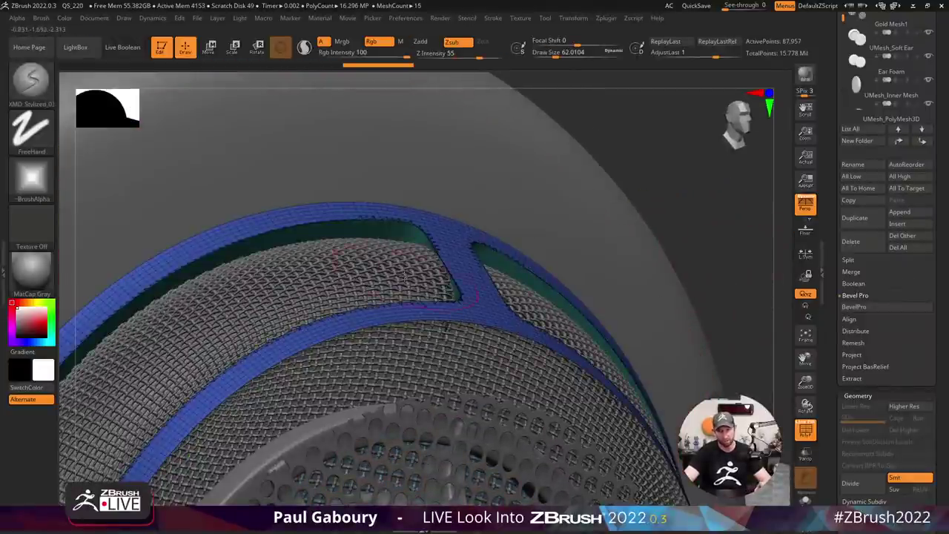
key("shift")
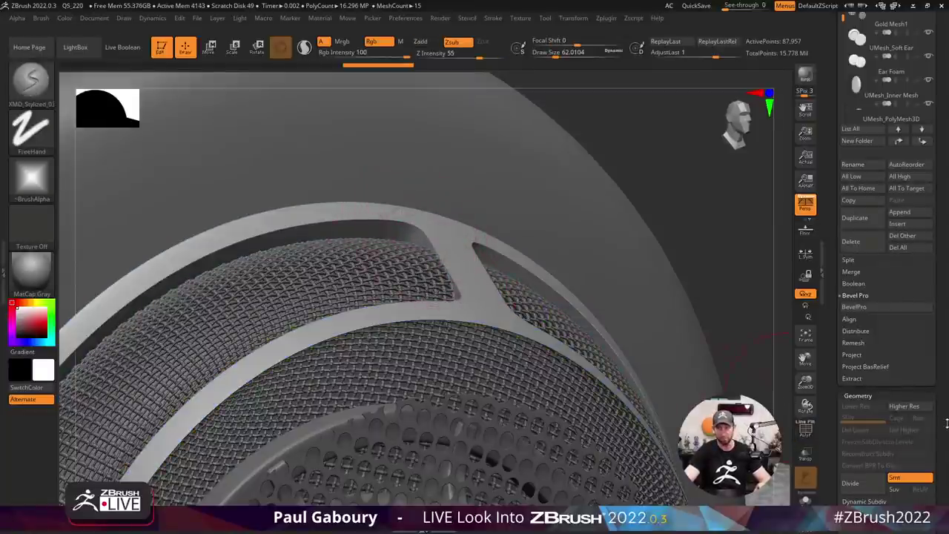
Scroll the Tool palette down and expand the Masking options.
scroll(845, 415, "down", 3)
scroll(853, 459, "down", 3)
scroll(942, 315, "down", 1)
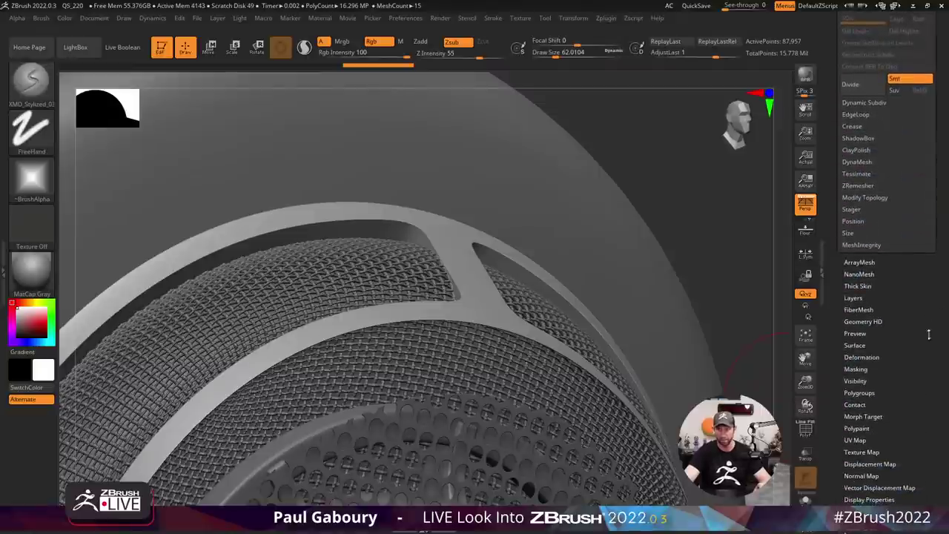
scroll(927, 326, "down", 1)
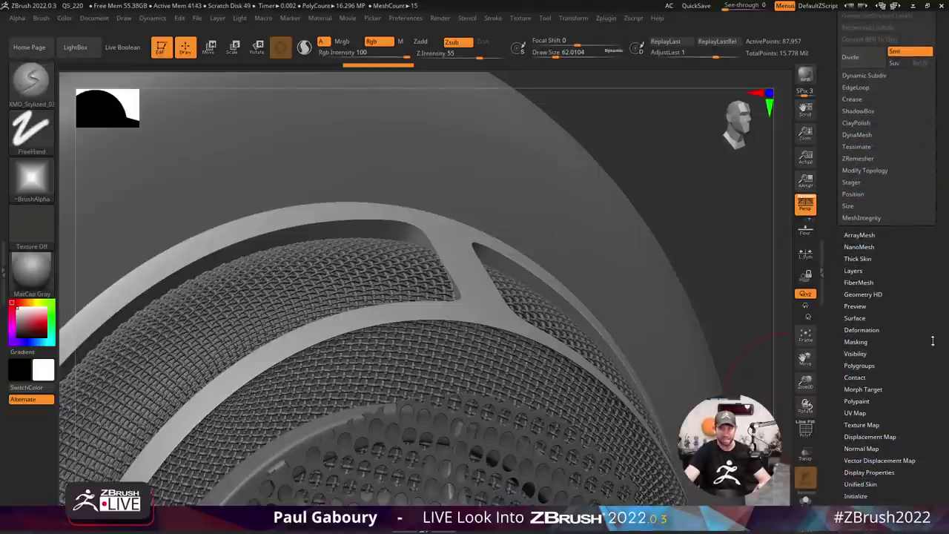
left_click(859, 341, "shift")
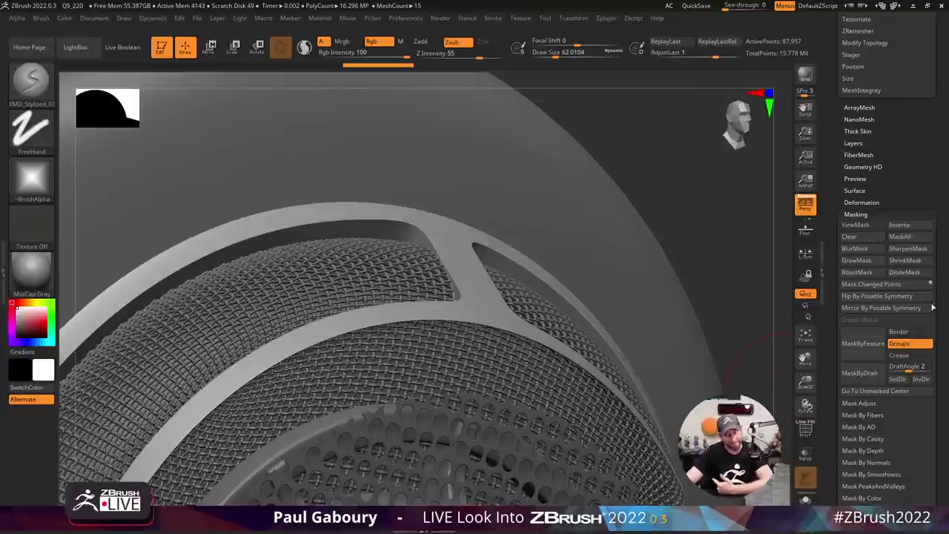
scroll(943, 219, "up", 3)
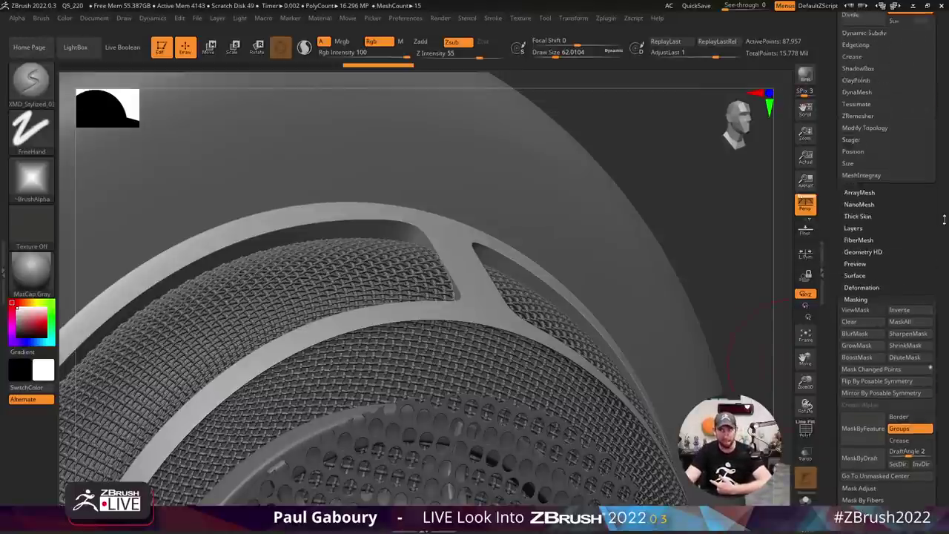
scroll(944, 219, "up", 3)
scroll(943, 245, "up", 2)
scroll(943, 270, "up", 3)
scroll(943, 293, "up", 2)
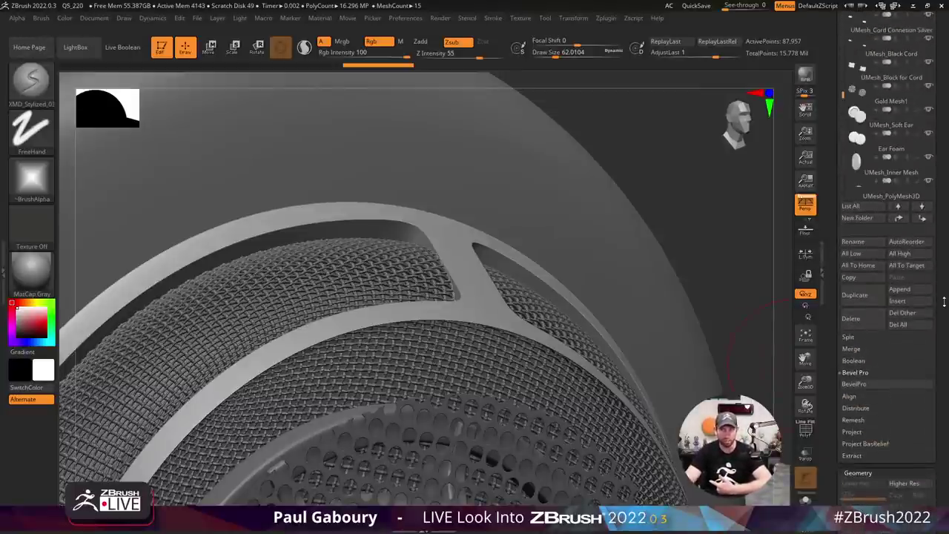
mouse_move(943, 301)
left_mouse_down()
mouse_move(944, 195)
mouse_move(916, 130)
left_mouse_up()
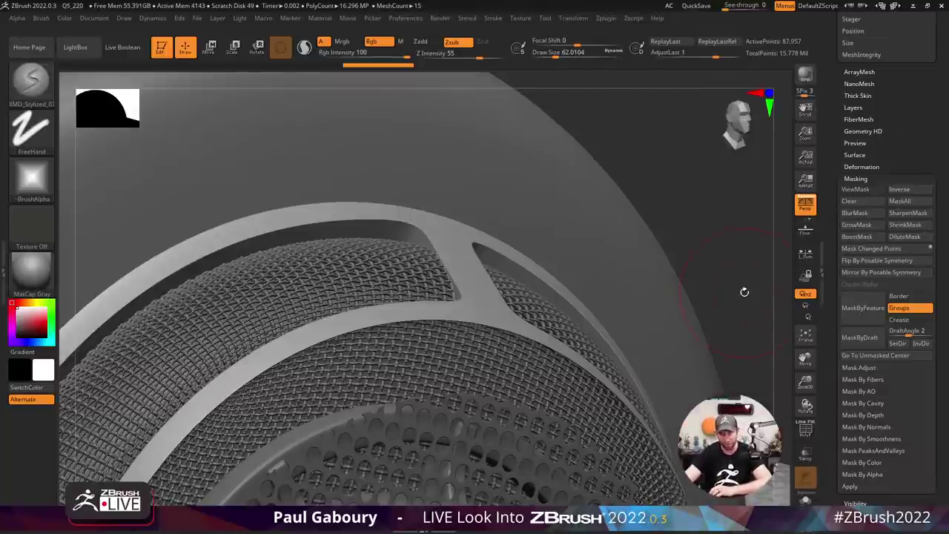
Toggle Crease and Border under MaskByFeature on and back off, leaving Groups only.
left_click(903, 321)
left_click(908, 297)
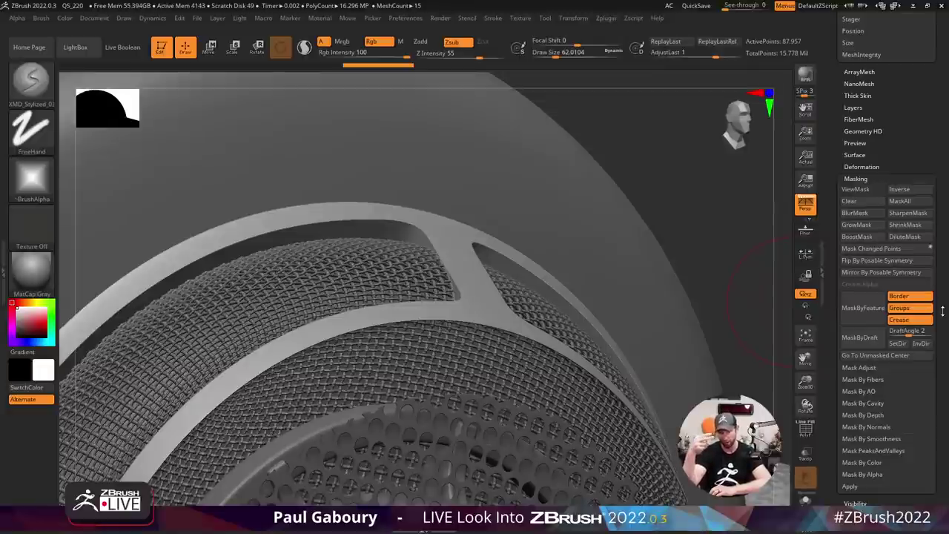
left_click(904, 319)
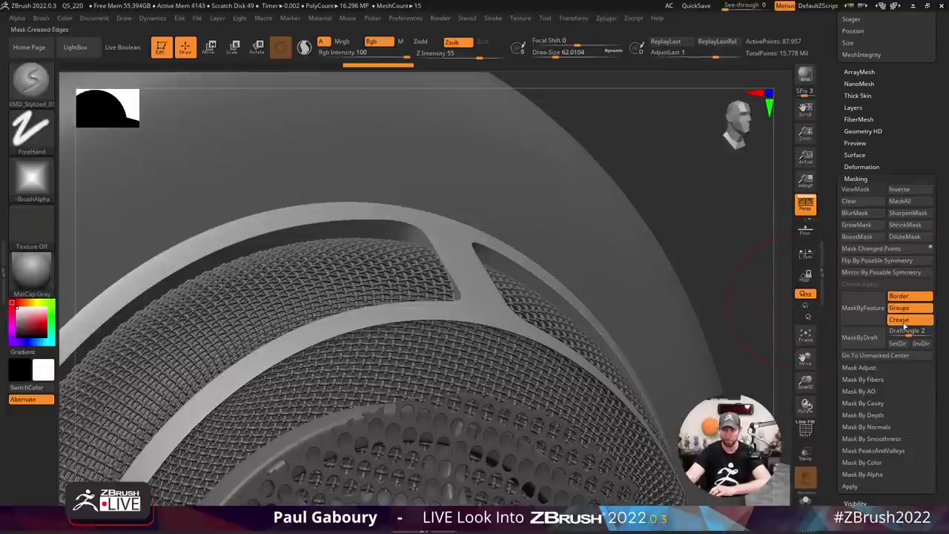
left_click(906, 298)
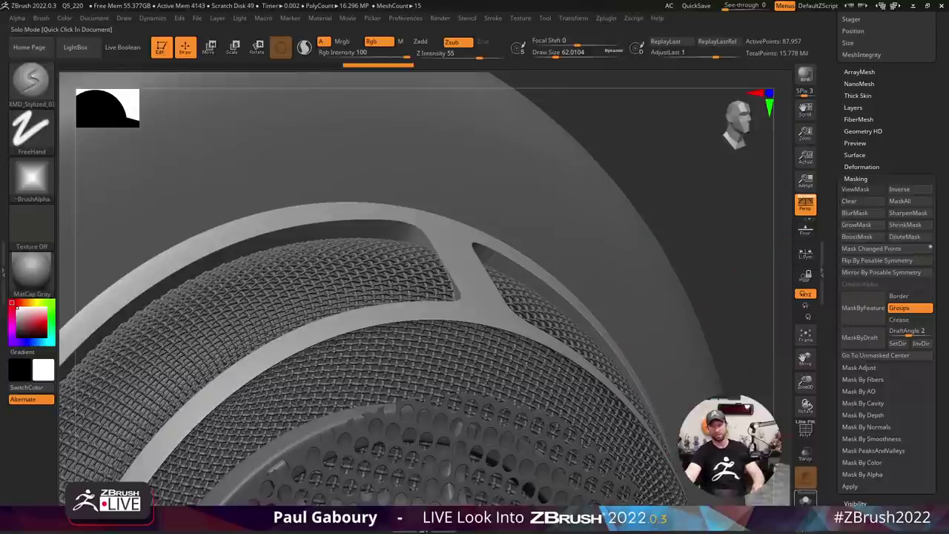
Solo the ring and mask it along its polygroup boundaries with MaskByFeature.
left_click(805, 499)
mouse_move(662, 402)
left_mouse_down()
mouse_move(618, 489)
mouse_move(693, 387)
left_mouse_up()
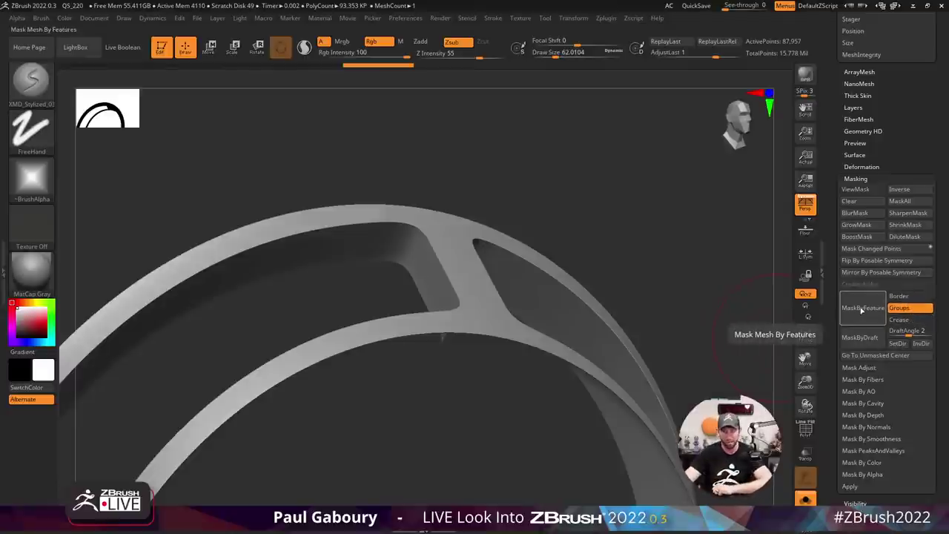
left_click(860, 309)
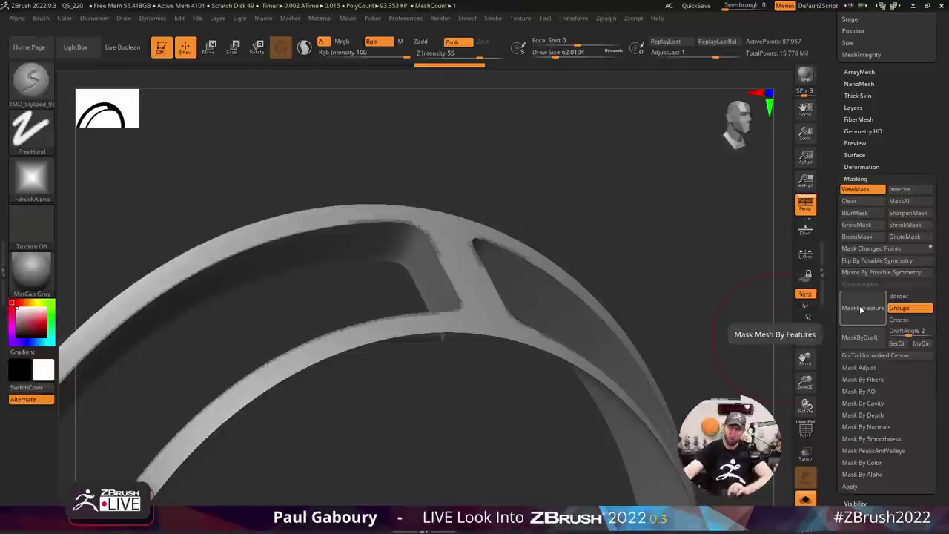
Unhide the ring's hidden parts, then invert and blur the mask.
left_click(659, 268, "ctrl+shift")
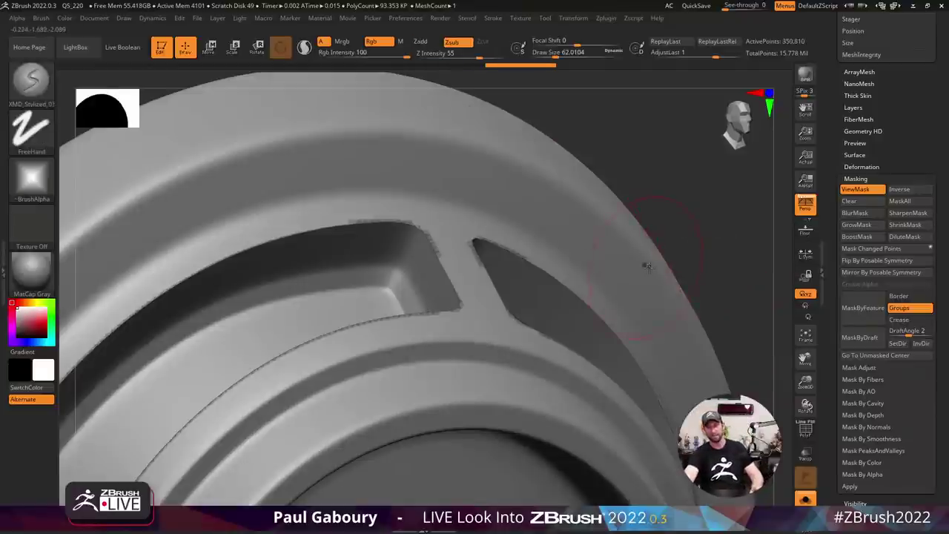
key("ctrl")
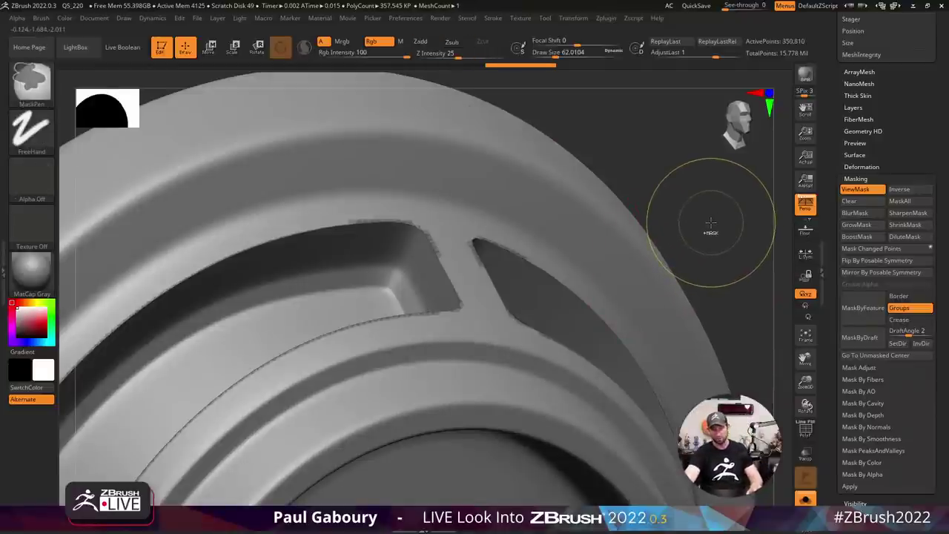
left_click(710, 222, "ctrl")
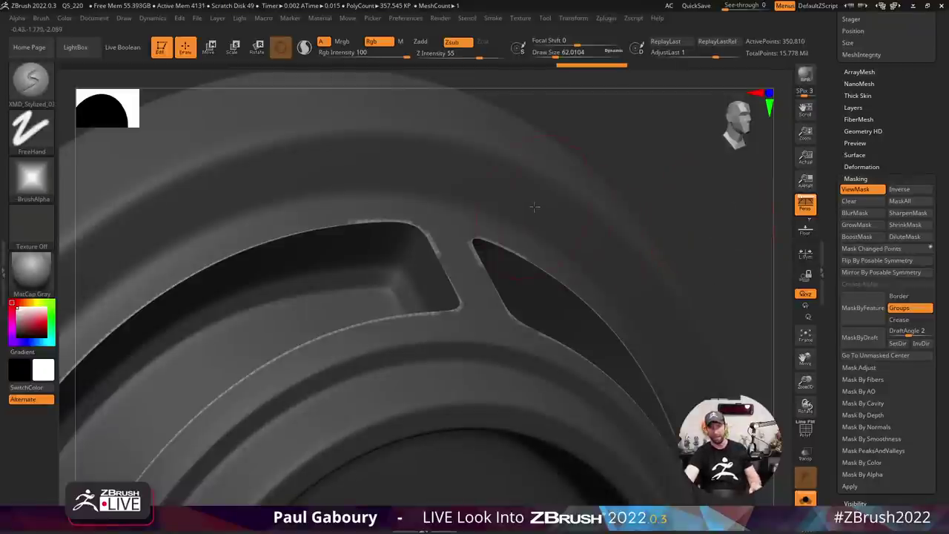
left_click(495, 200, "ctrl")
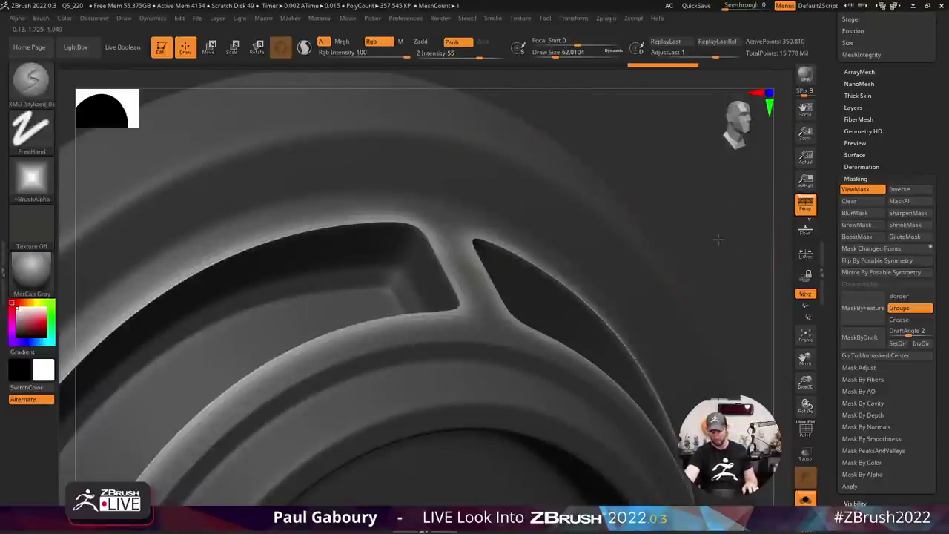
right_click_drag(694, 235, 442, 257)
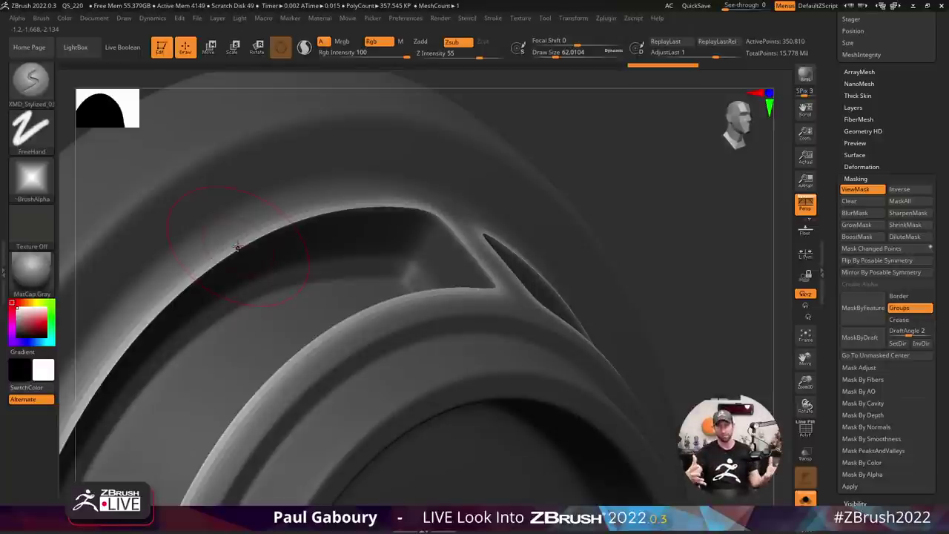
Pick a brush with the B, M, P shortcut and turn Solo off to show all headphones.
key("b")
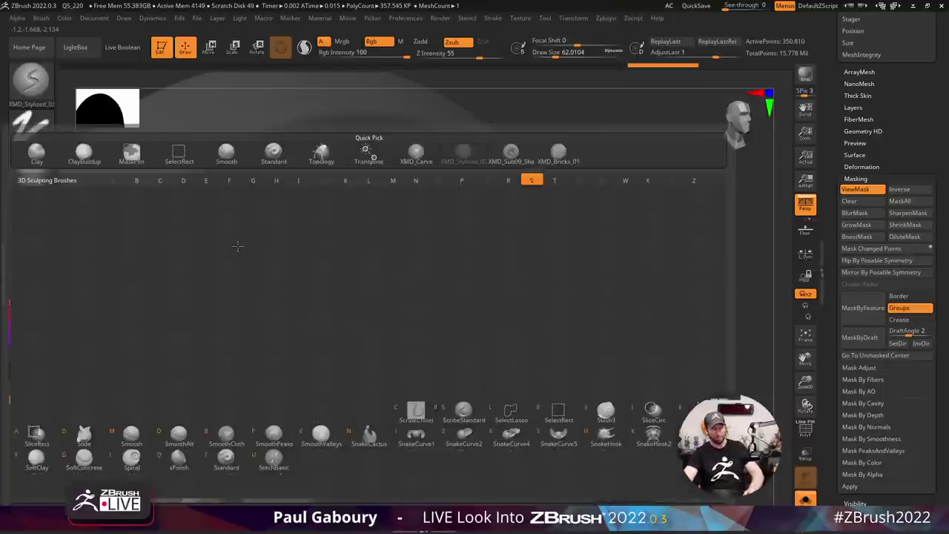
key("m")
key("p")
mouse_move(682, 346)
left_mouse_down()
mouse_move(701, 353)
mouse_move(682, 349)
left_mouse_up()
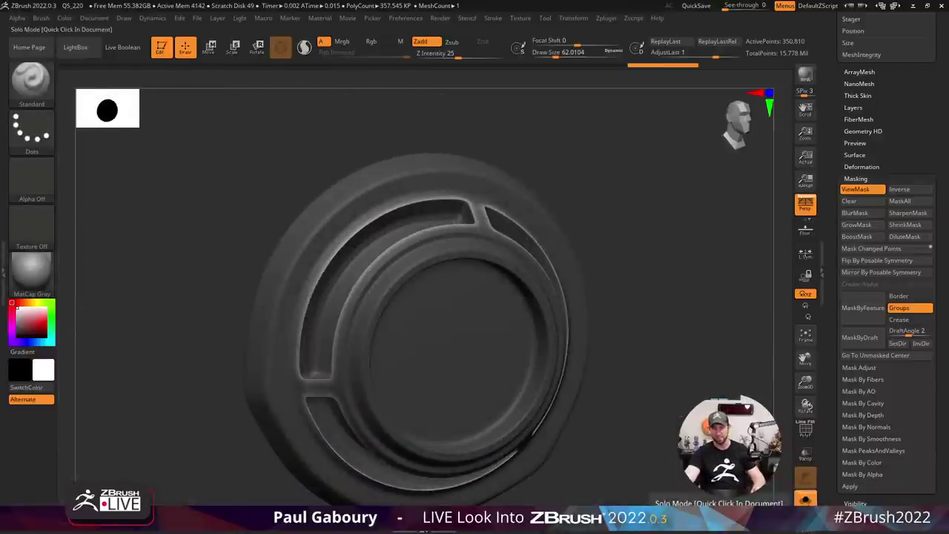
left_click(805, 498)
left_click_drag(940, 312, 939, 449)
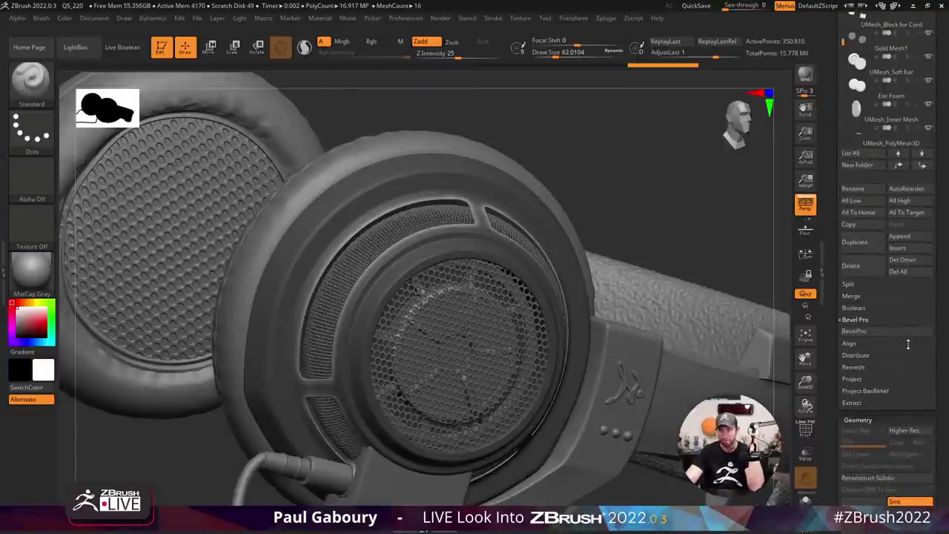
Send the ring to BevelPro and orbit and zoom its preview.
left_click(882, 331)
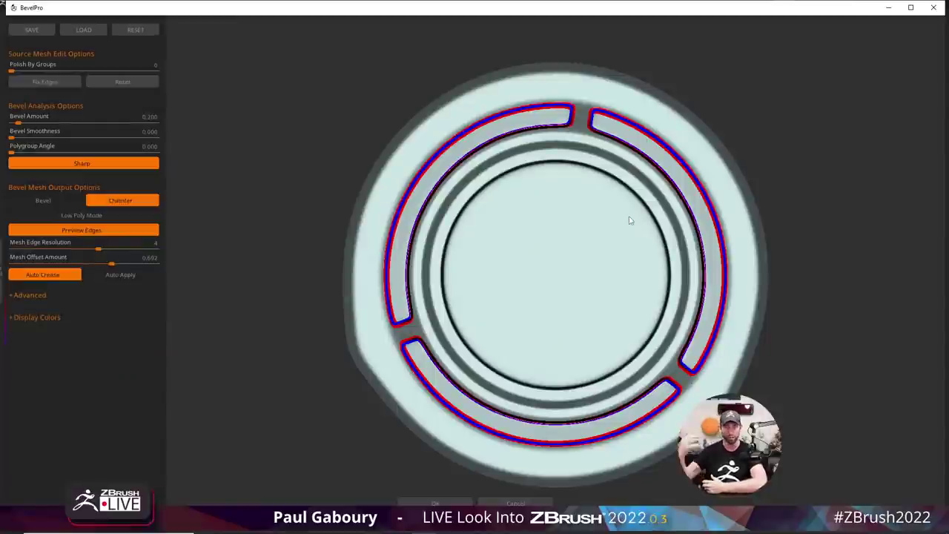
mouse_move(798, 290)
left_mouse_down()
mouse_move(874, 296)
mouse_move(896, 275)
mouse_move(891, 358)
mouse_move(922, 315)
mouse_move(914, 323)
left_mouse_up()
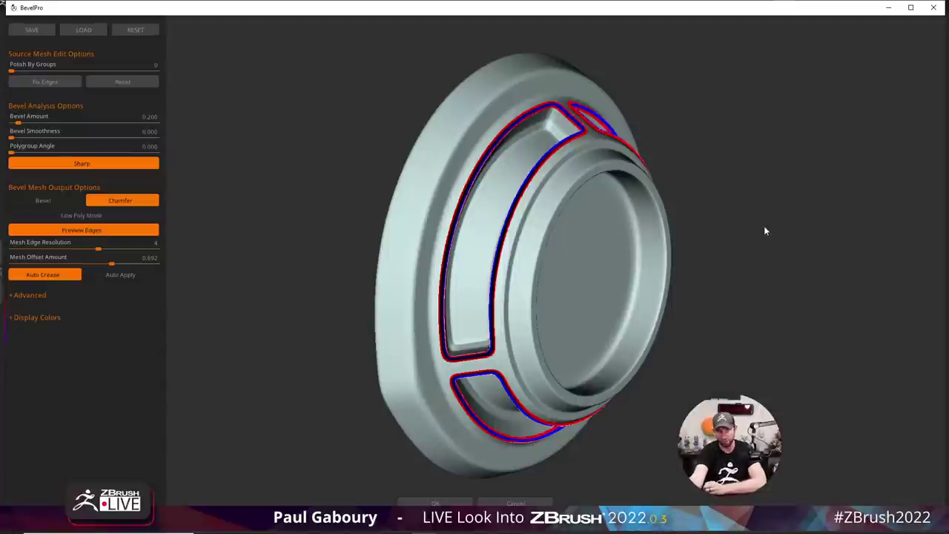
mouse_move(788, 265)
left_mouse_down()
mouse_move(767, 301)
mouse_move(615, 211)
left_mouse_up()
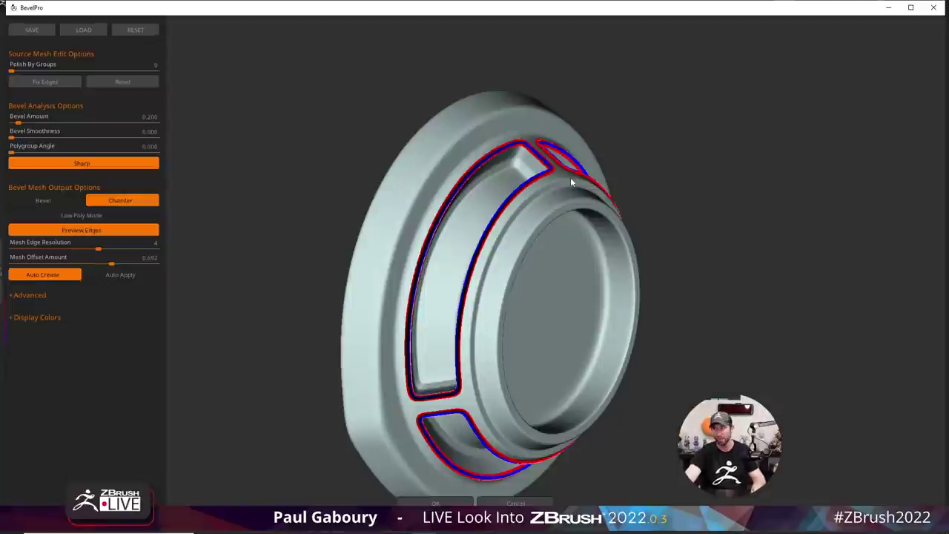
scroll(548, 174, "up", 3)
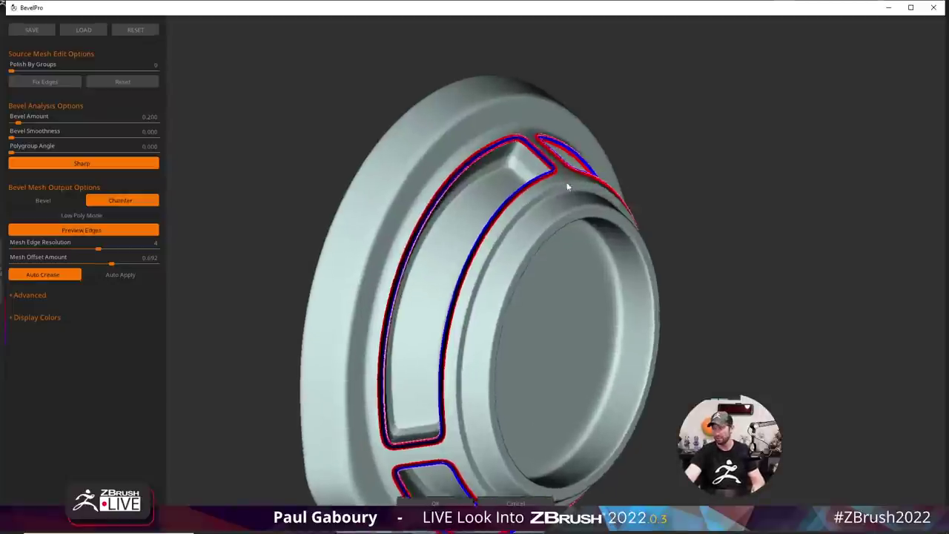
scroll(548, 173, "up", 3)
scroll(666, 229, "up", 3)
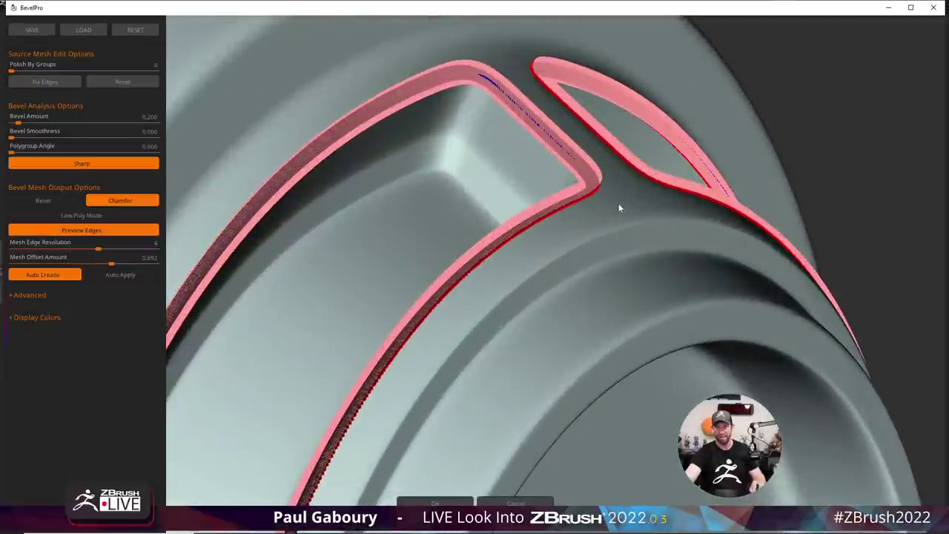
Turn off Preview Edges and switch the output to Bevel, then back to Chamfer.
left_click(119, 231)
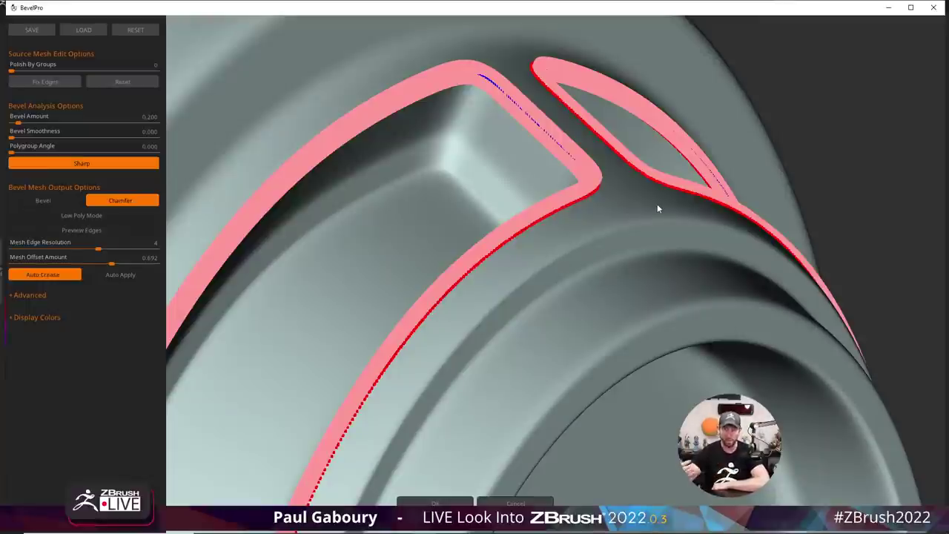
left_click(57, 201)
left_click(114, 201)
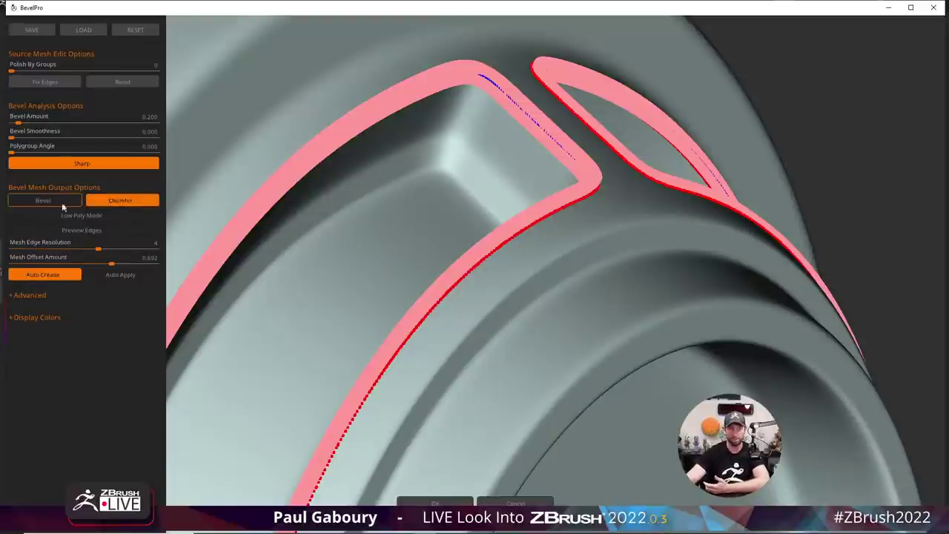
left_click(30, 200)
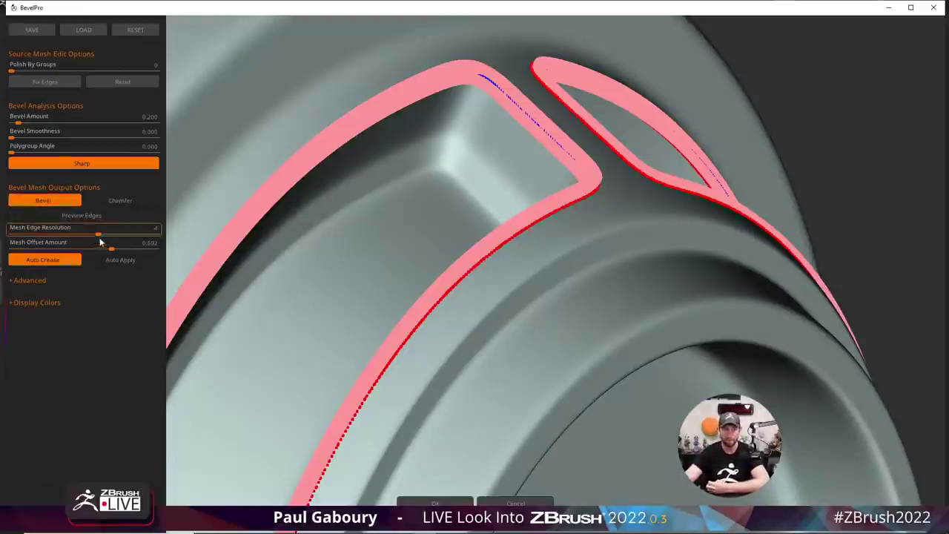
left_click(127, 260)
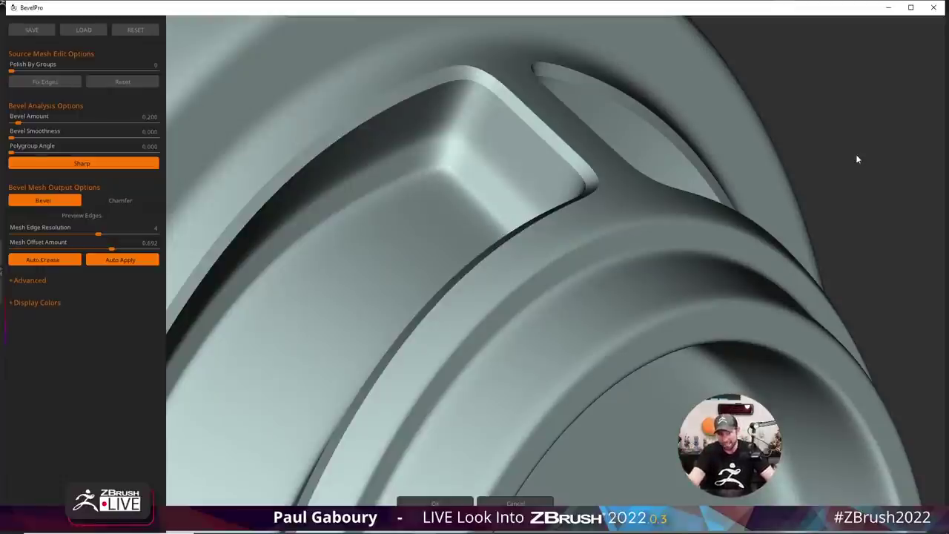
left_click(126, 202)
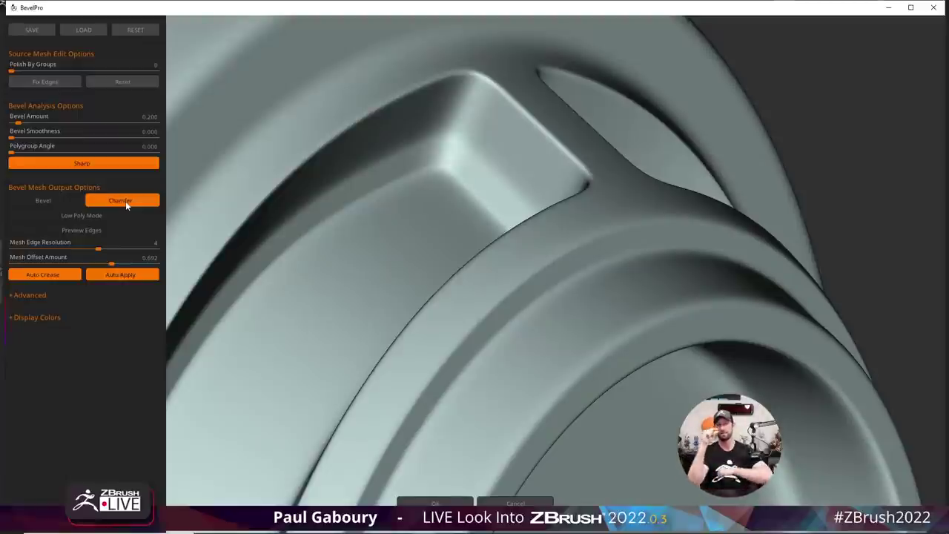
left_click(126, 275)
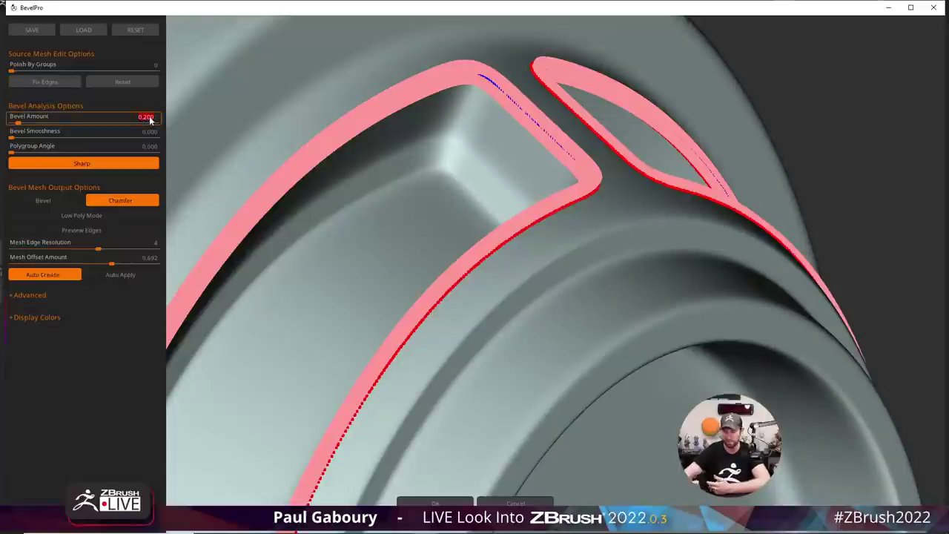
Set Bevel Amount to 0.4 and Mesh Offset Amount to 0.567.
key("BackSpace")
type("0.4")
key("Return")
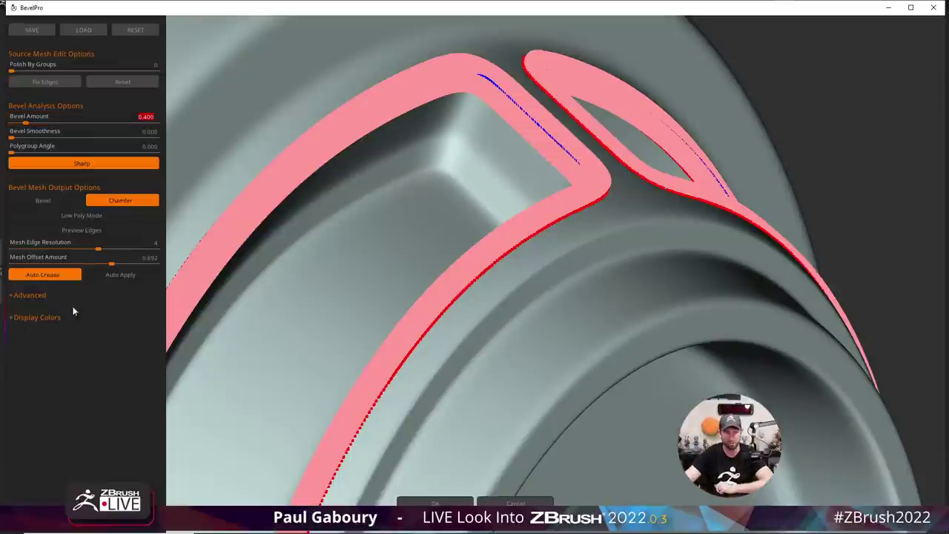
left_click(112, 263)
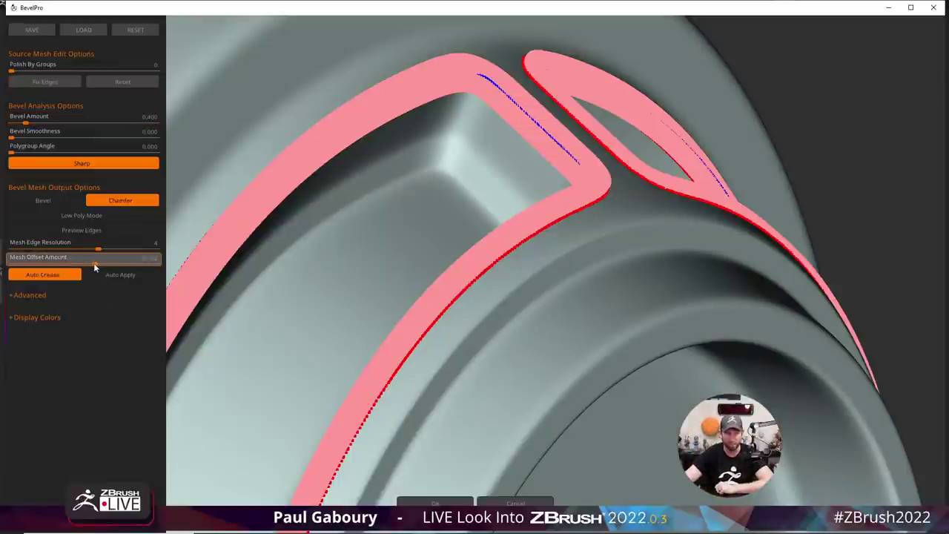
left_click_drag(94, 267, 92, 263)
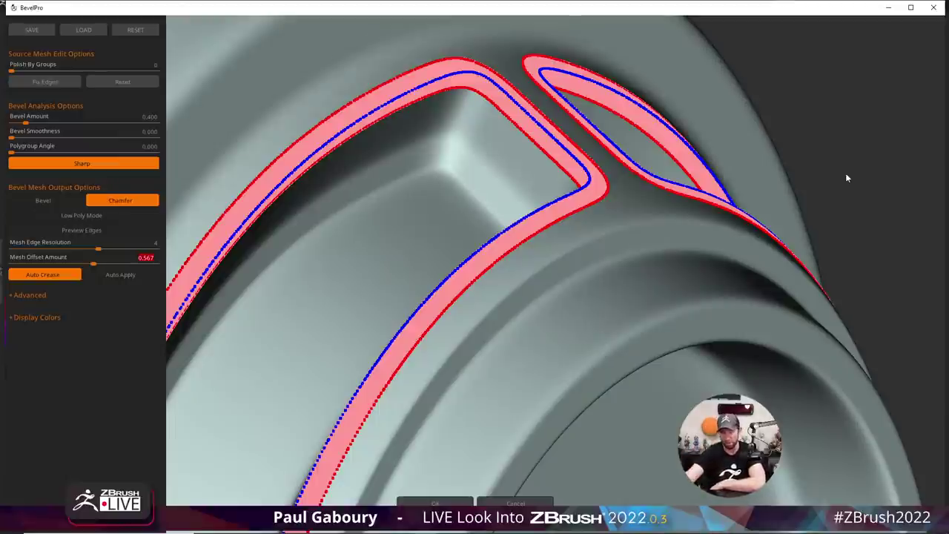
Enable Auto Apply and set Bevel Amount to 0.300.
left_click(126, 278)
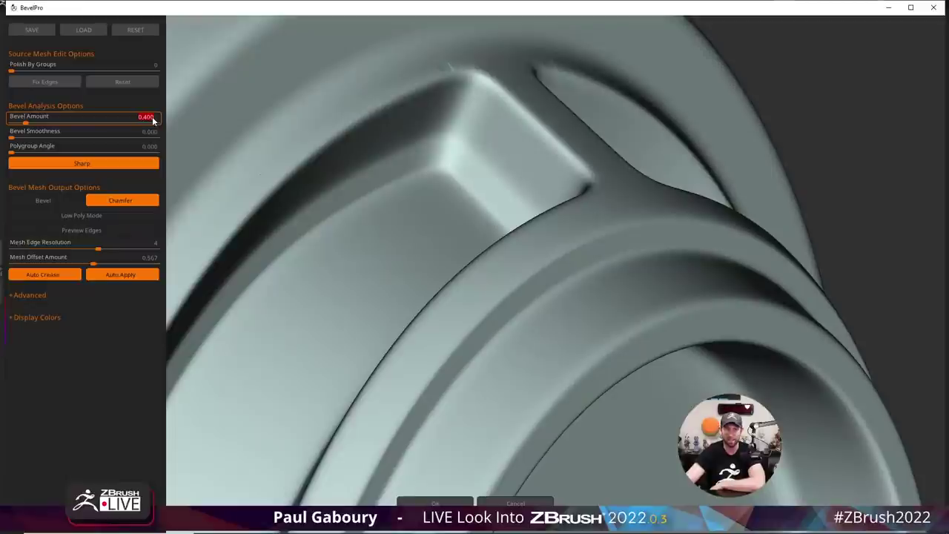
type("0.3")
key("Return")
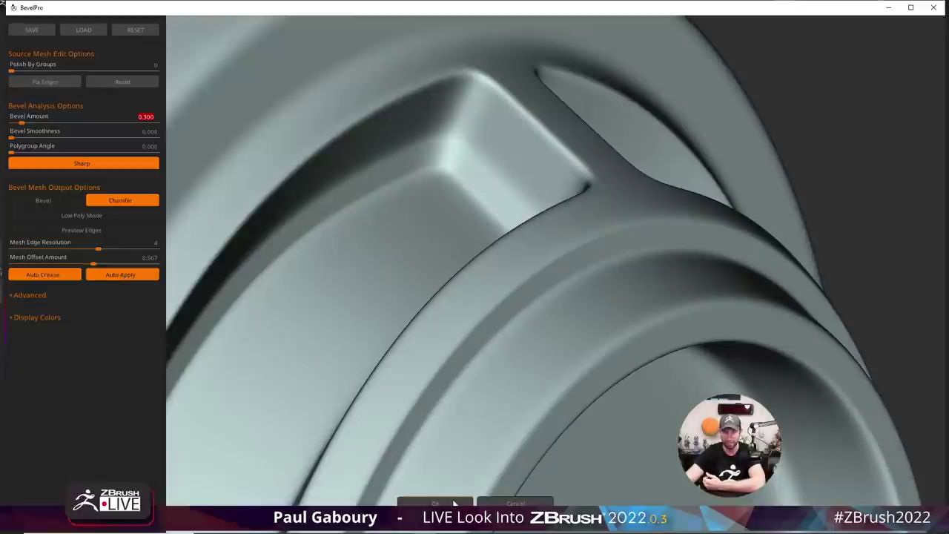
Accept the BevelPro result and zoom in on the headphone grille ring.
key("Return")
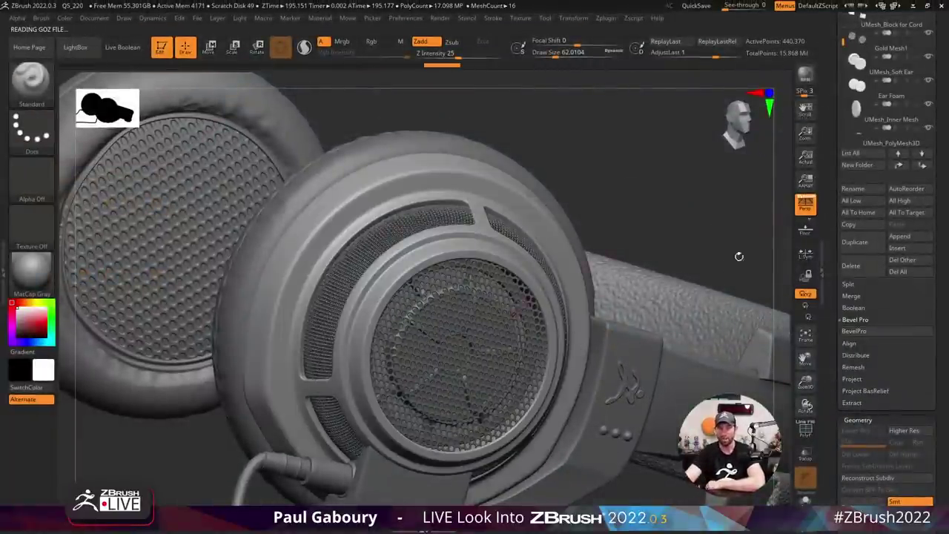
left_click_drag(684, 202, 459, 239)
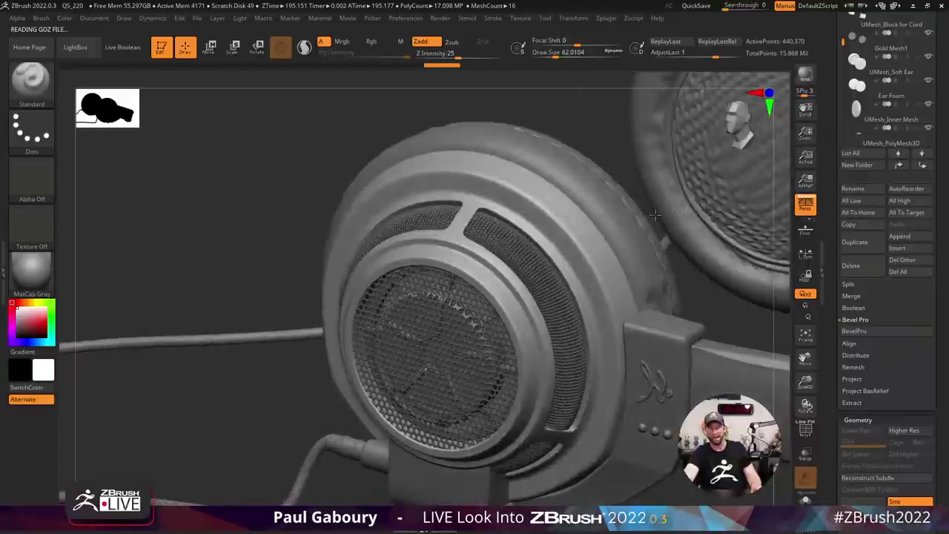
right_click_drag(459, 239, 517, 289, "ctrl")
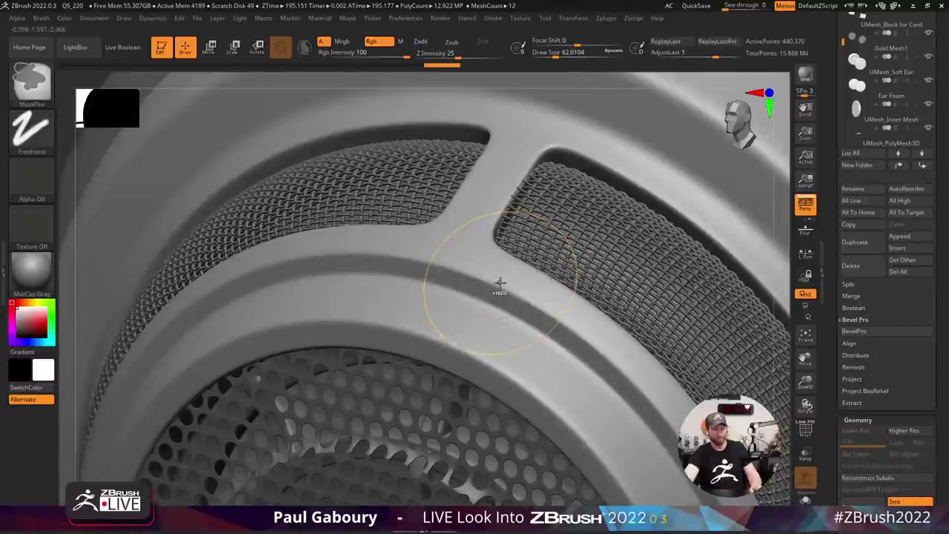
Clear the mask, orbit around the chamfered edges, then mask the whole mesh.
key("ctrl")
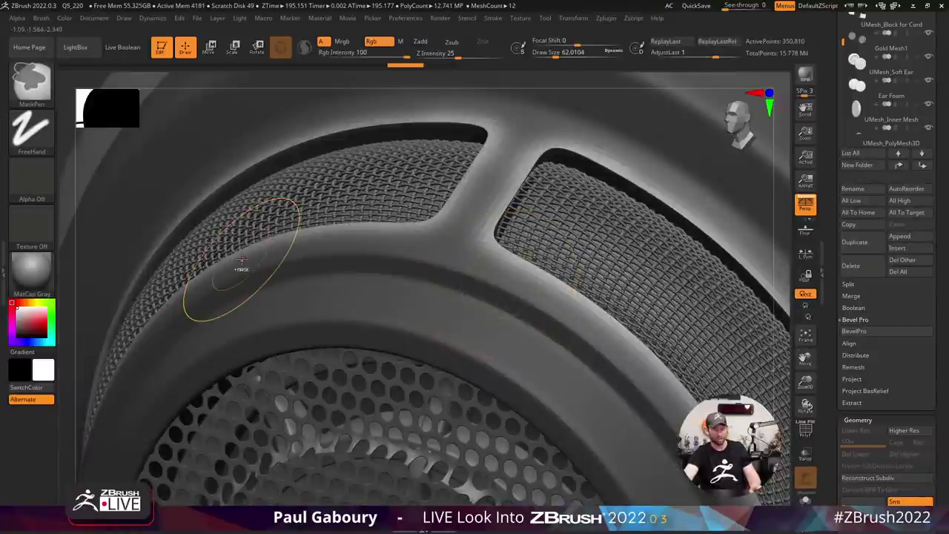
key("ctrl+shift+a")
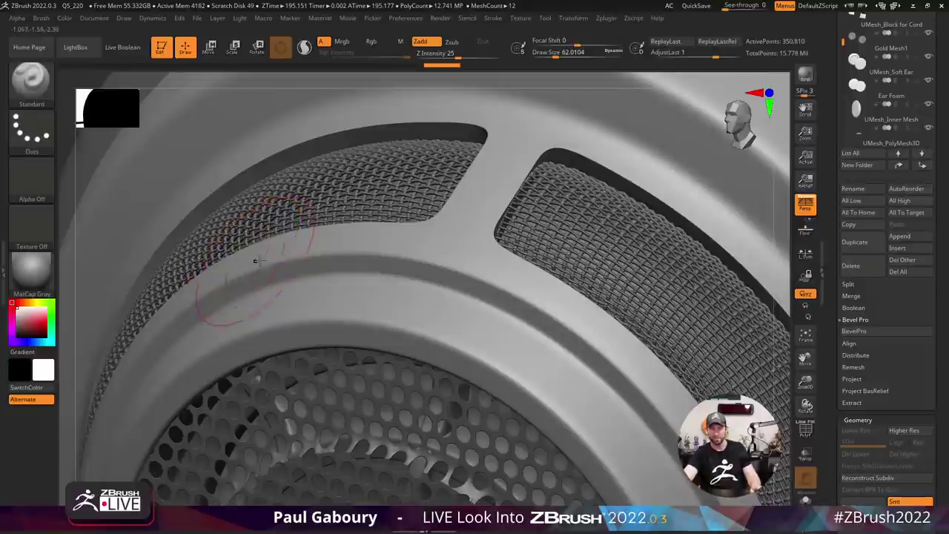
mouse_move(413, 229)
right_mouse_down()
mouse_move(449, 222)
mouse_move(256, 137)
right_mouse_up()
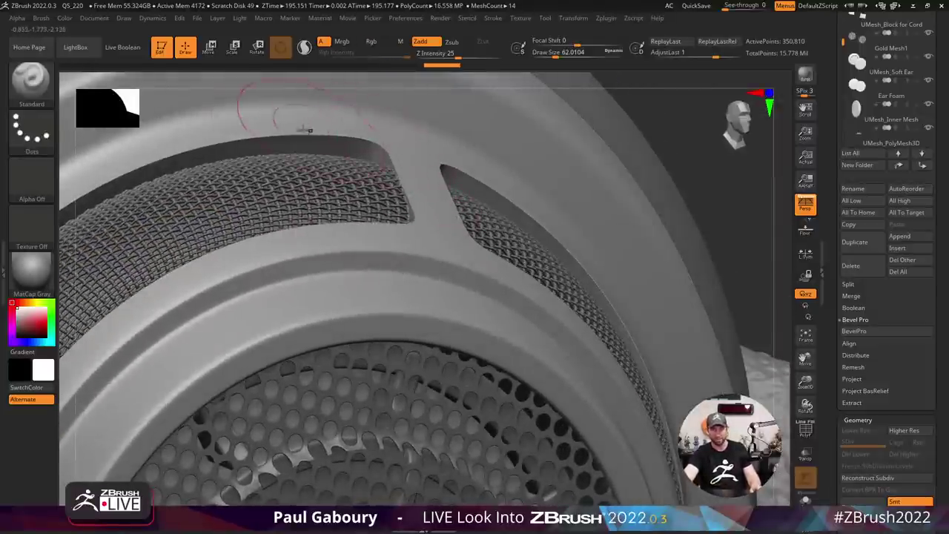
key("ctrl+shift")
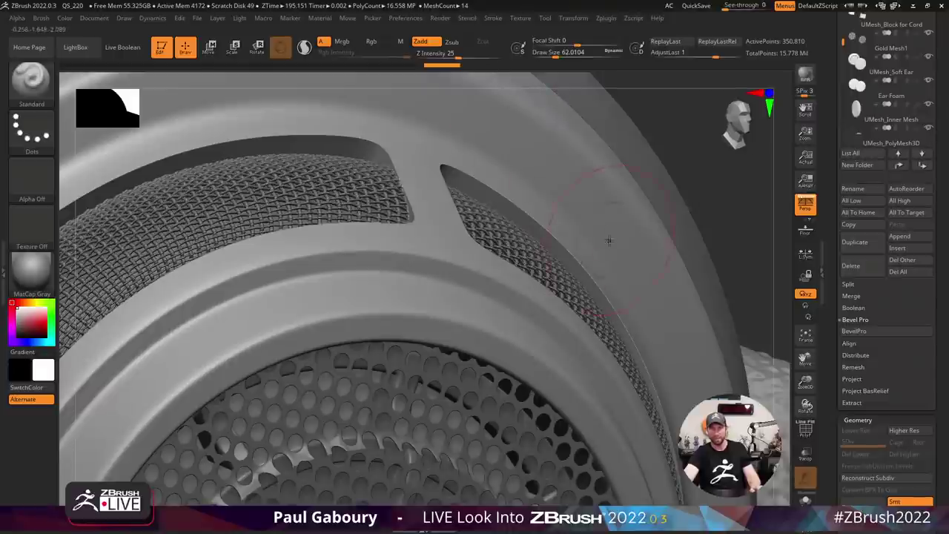
key("ctrl+a")
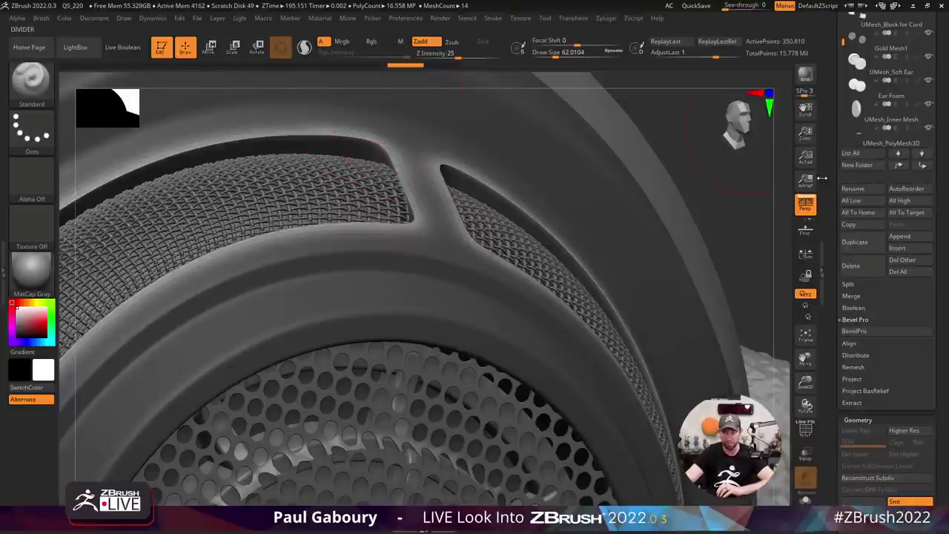
scroll(840, 294, "up", 10)
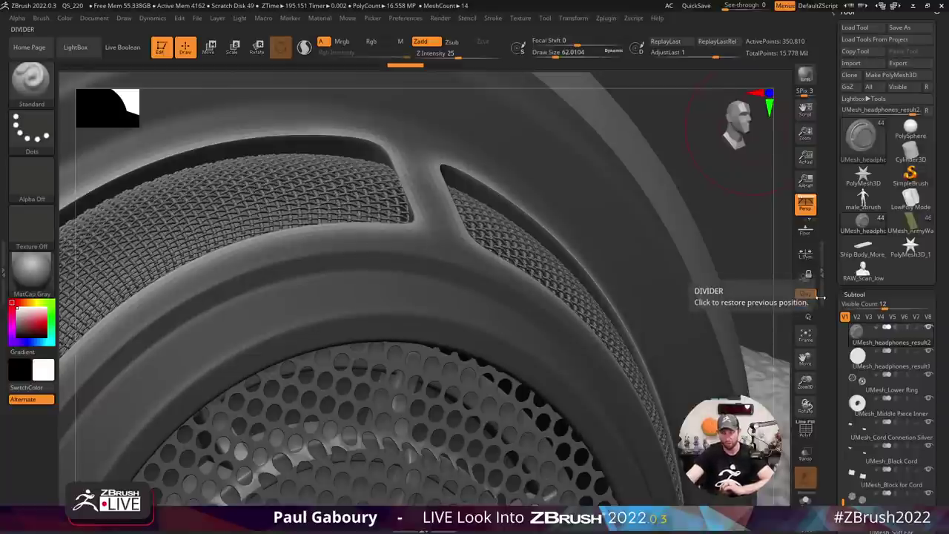
Switch the canvas to the Ship Body_More_Polygroups model and frame it in view.
left_click(862, 247)
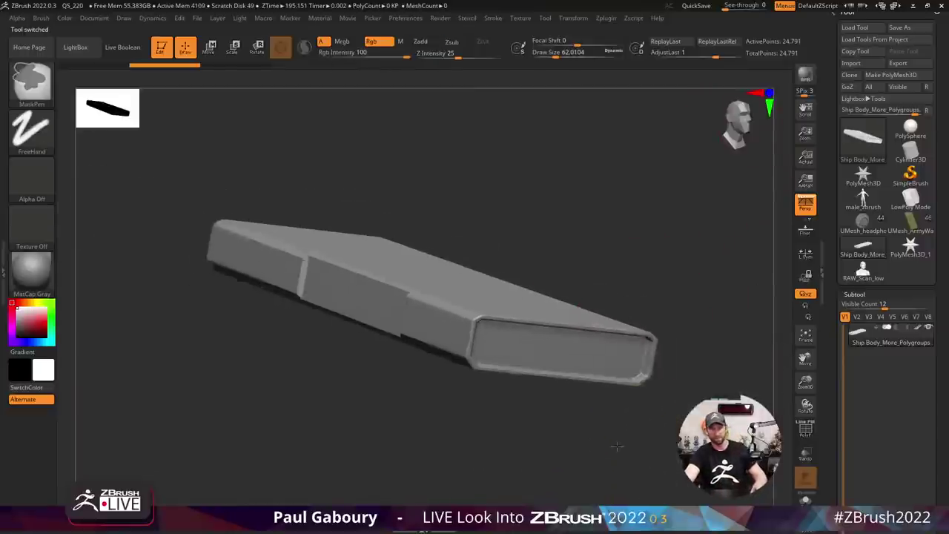
mouse_move(640, 303)
left_mouse_down()
mouse_move(557, 411)
mouse_move(434, 392)
left_mouse_up()
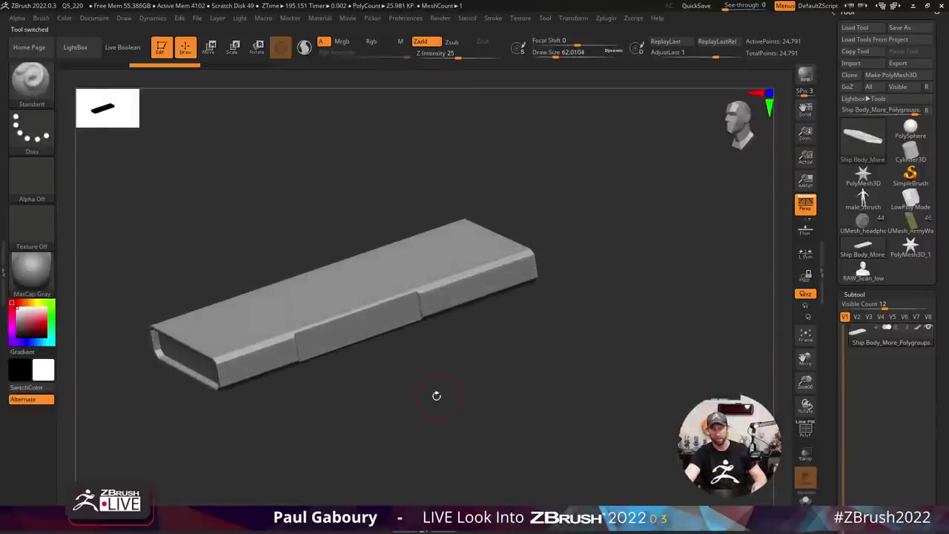
right_click_drag(483, 383, 483, 312, "ctrl")
Show the ship body's polygroup colours, inspect the yellow inset panel, then hide them again.
key("shift+f")
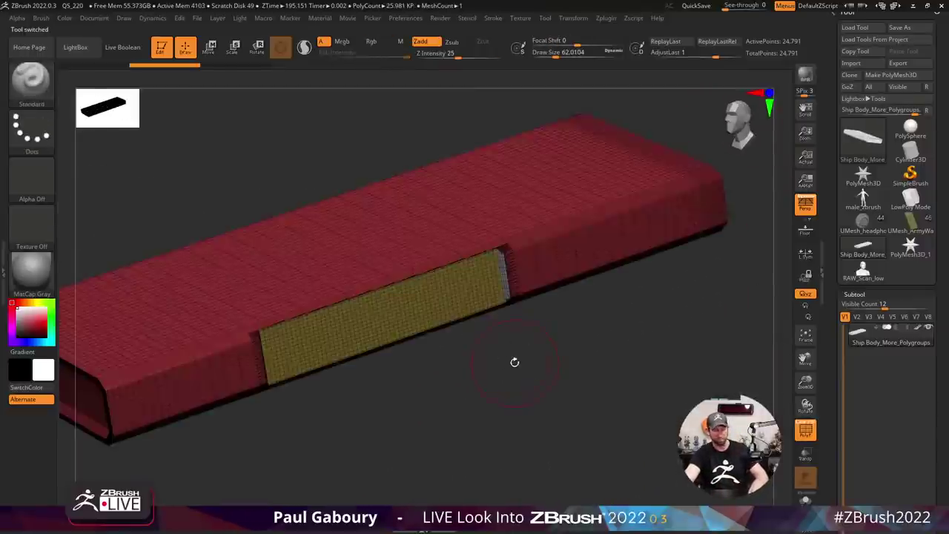
mouse_move(514, 360)
left_mouse_down()
mouse_move(531, 339)
mouse_move(525, 363)
mouse_move(524, 353)
mouse_move(497, 349)
mouse_move(519, 356)
mouse_move(536, 346)
mouse_move(524, 353)
left_mouse_up()
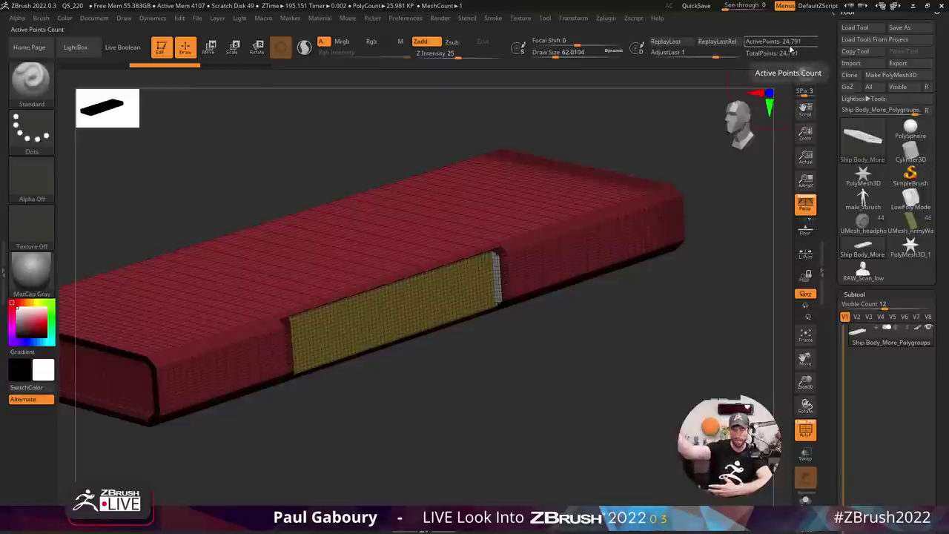
scroll(478, 285, "up", 3)
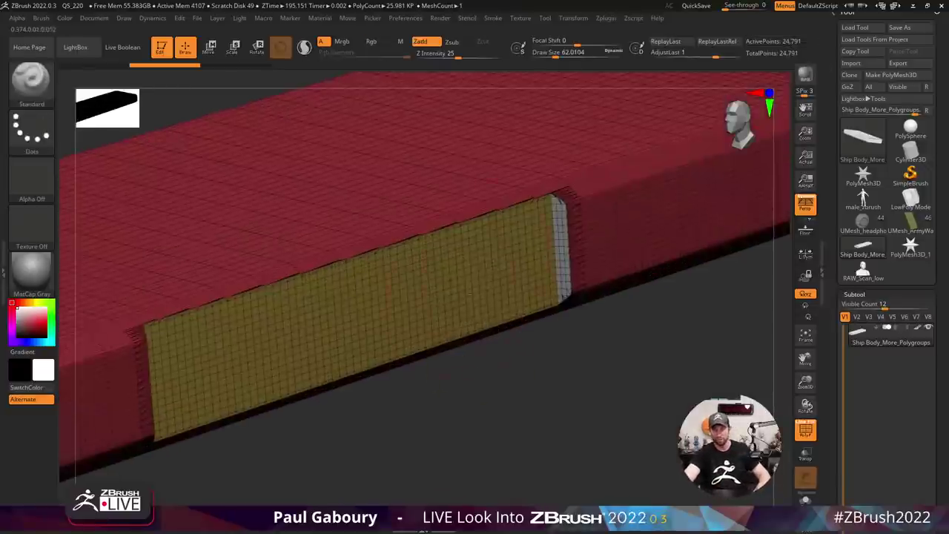
scroll(597, 250, "up", 2)
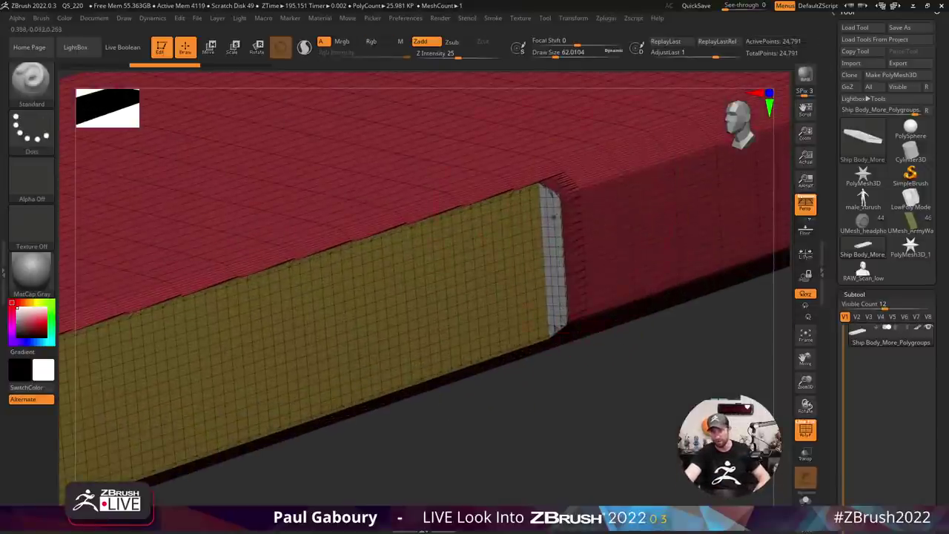
scroll(615, 383, "down", 3)
scroll(608, 363, "down", 2)
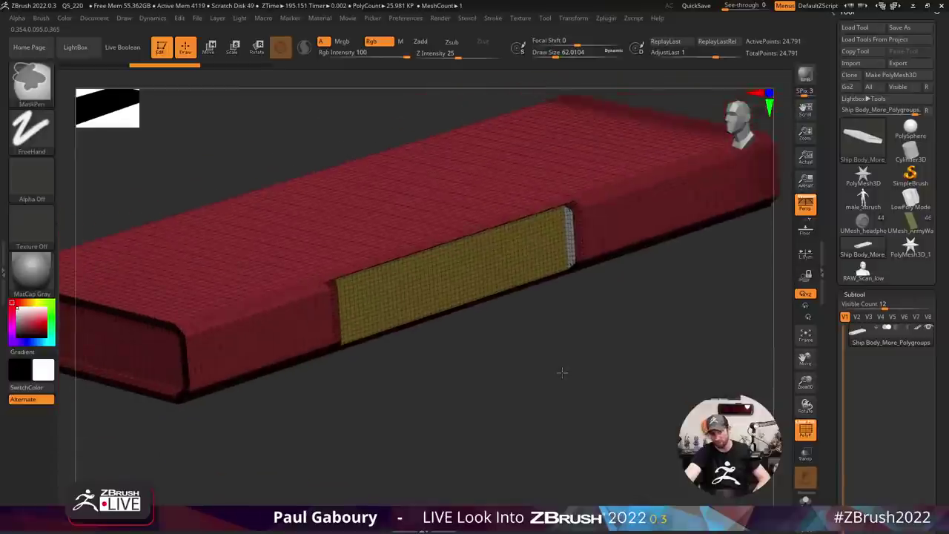
scroll(603, 334, "down", 1)
left_click_drag(603, 329, 599, 338)
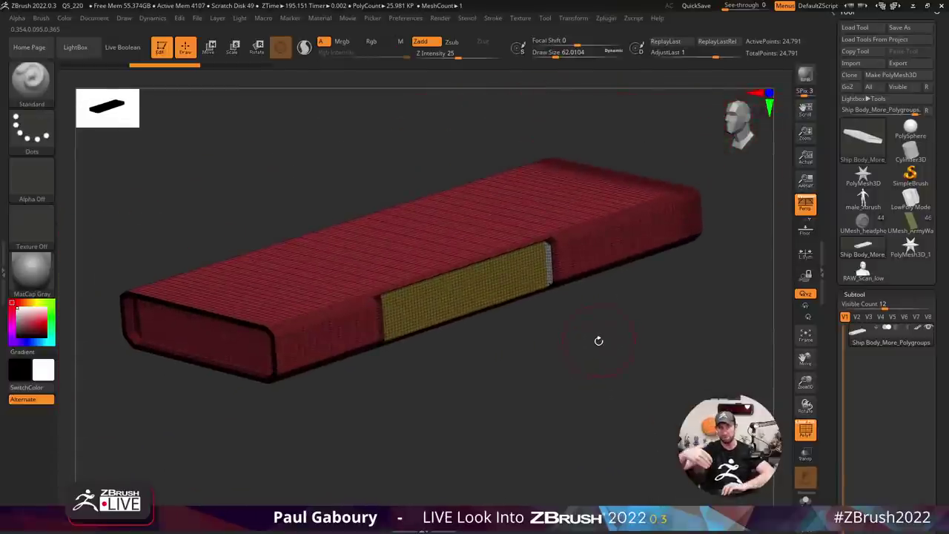
key("shift+f")
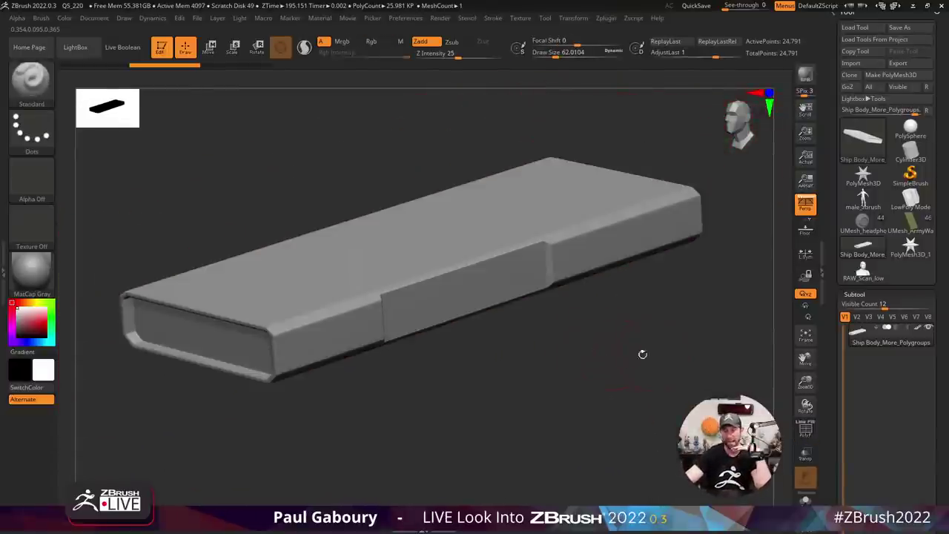
mouse_move(943, 311)
left_mouse_down()
mouse_move(930, 140)
mouse_move(937, 186)
left_mouse_up()
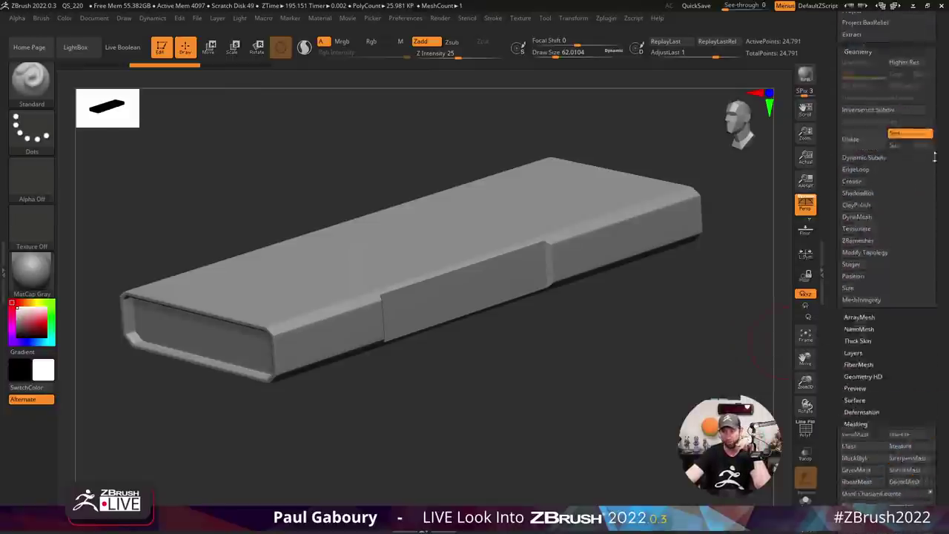
Launch BevelPro on the ship body and zoom into the recessed panel's chamfer preview.
left_click(859, 281)
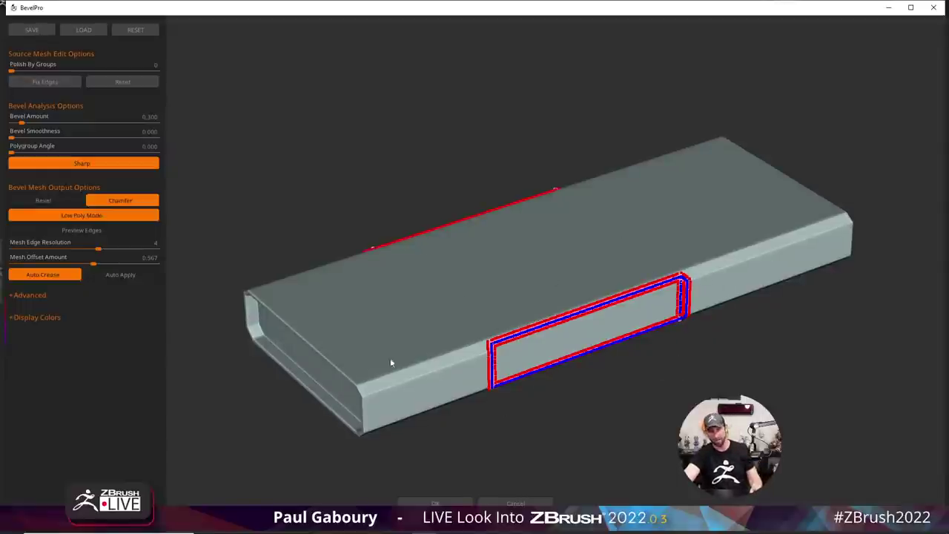
left_click_drag(653, 389, 640, 365)
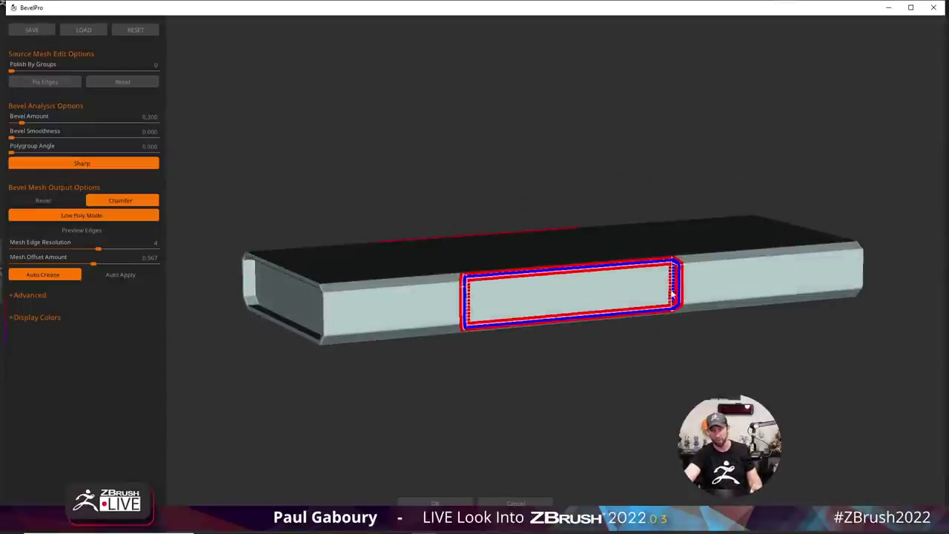
scroll(672, 295, "up", 5)
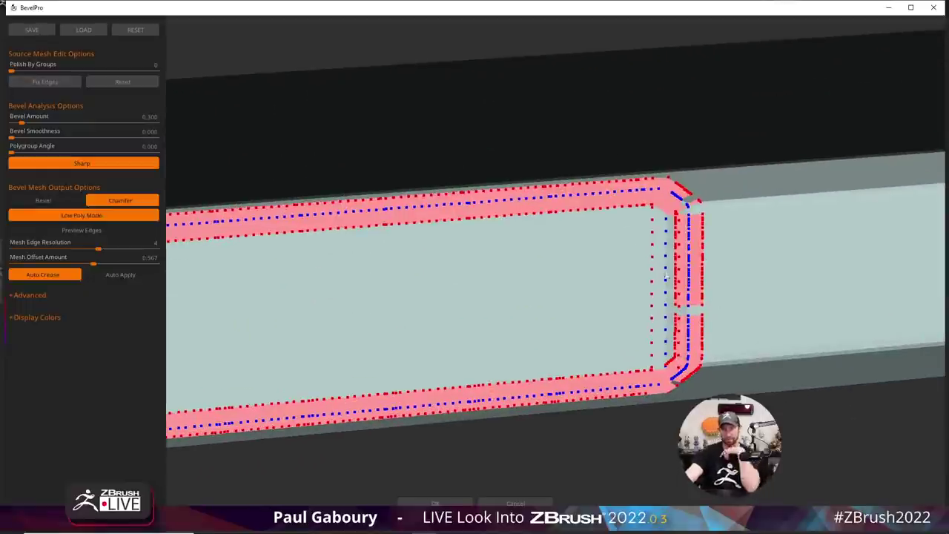
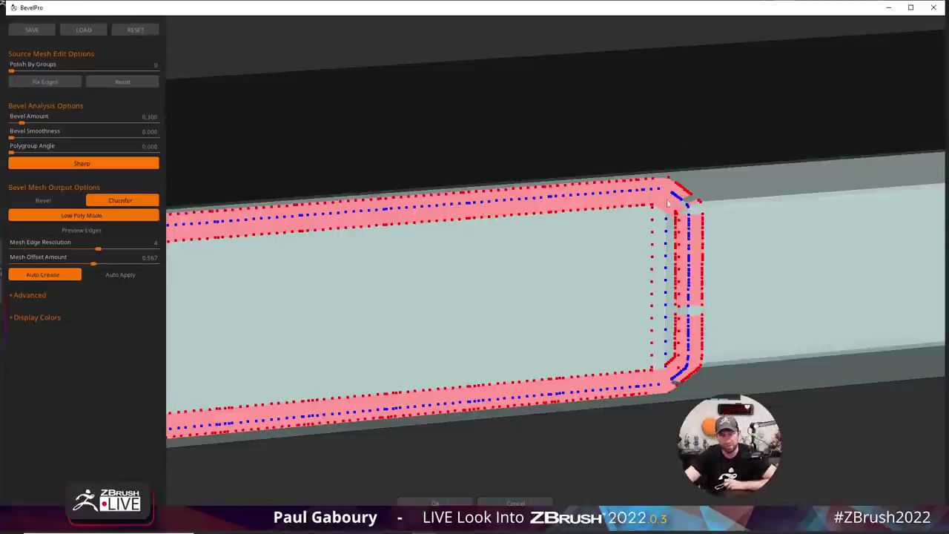
Fix the beam's edges and raise the mesh offset amount to about 0.659.
left_click(42, 83)
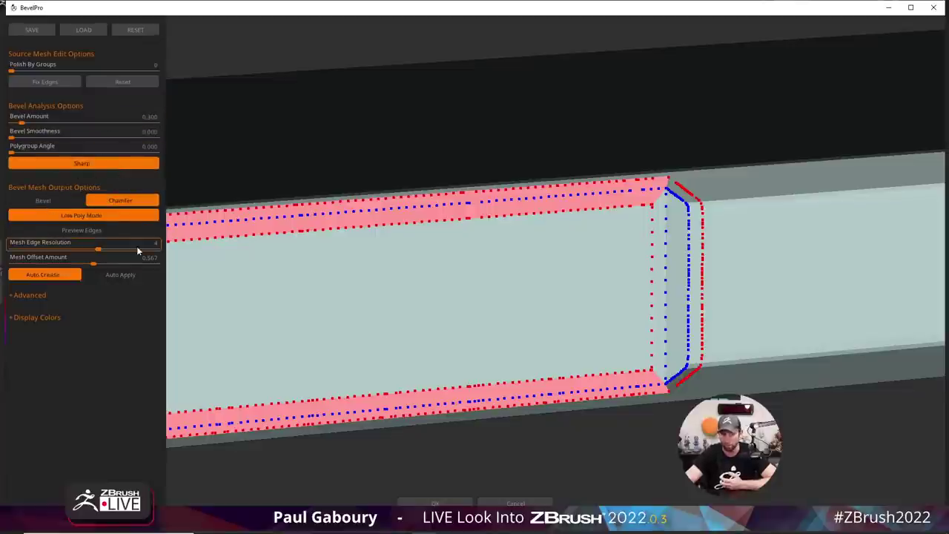
mouse_move(92, 265)
left_mouse_down()
mouse_move(113, 266)
mouse_move(105, 262)
left_mouse_up()
left_click_drag(245, 319, 277, 347)
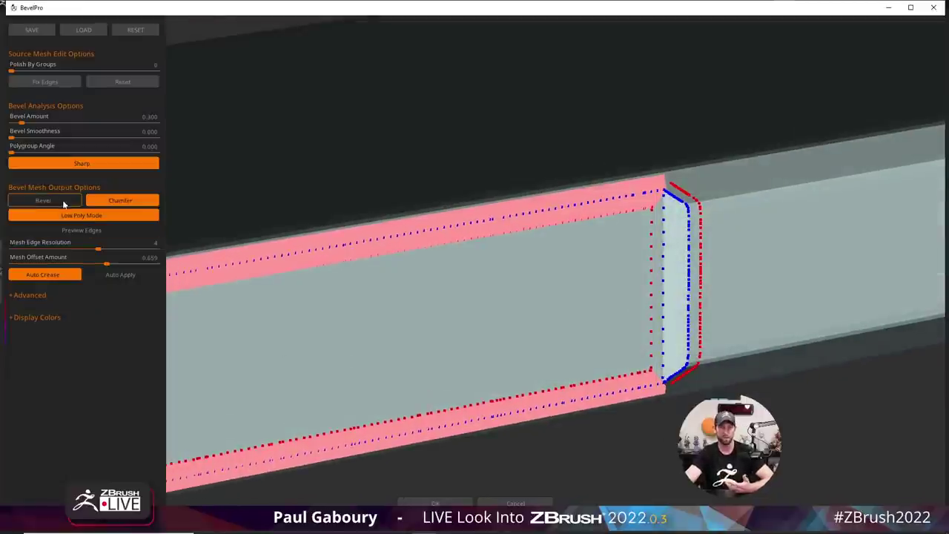
Try the rounded bevel, return to chamfer, and enable Auto Apply.
left_click(62, 200)
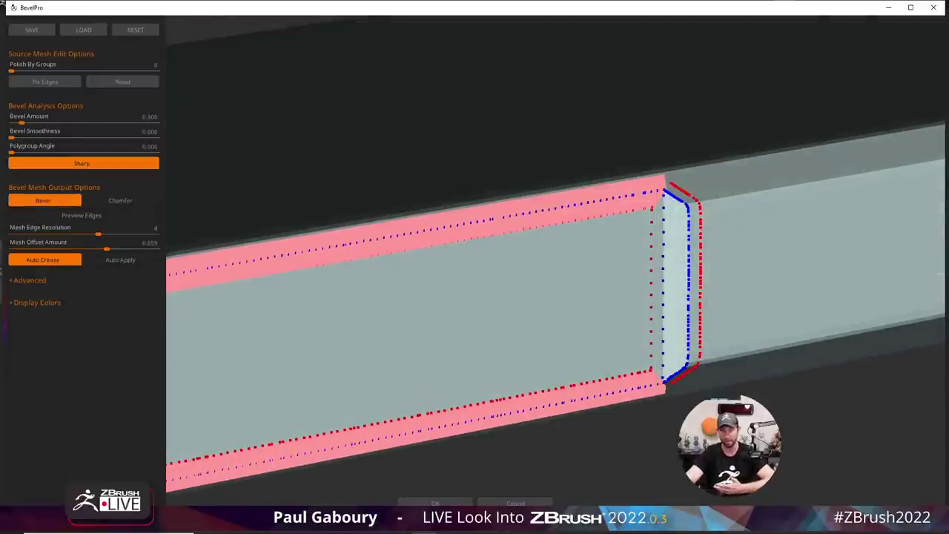
left_click(122, 202)
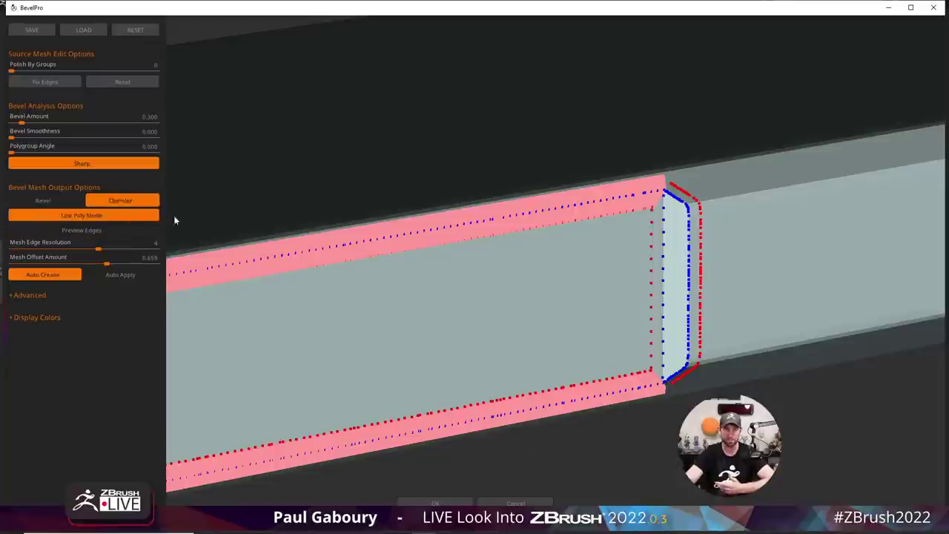
left_click(123, 276)
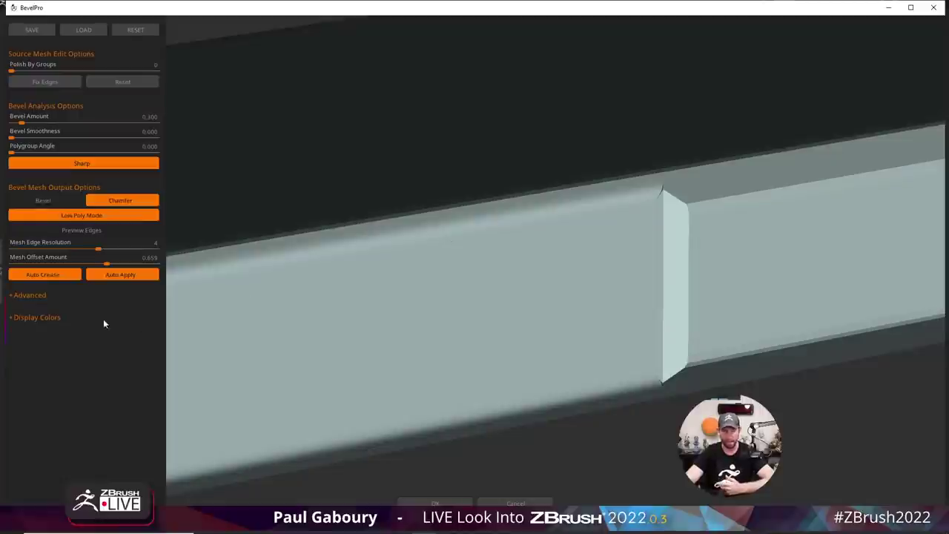
In Advanced options, enable Smooth Connection, disable Generate Inner Part, and turn on Preview Edges.
left_click(40, 295)
left_click(85, 327)
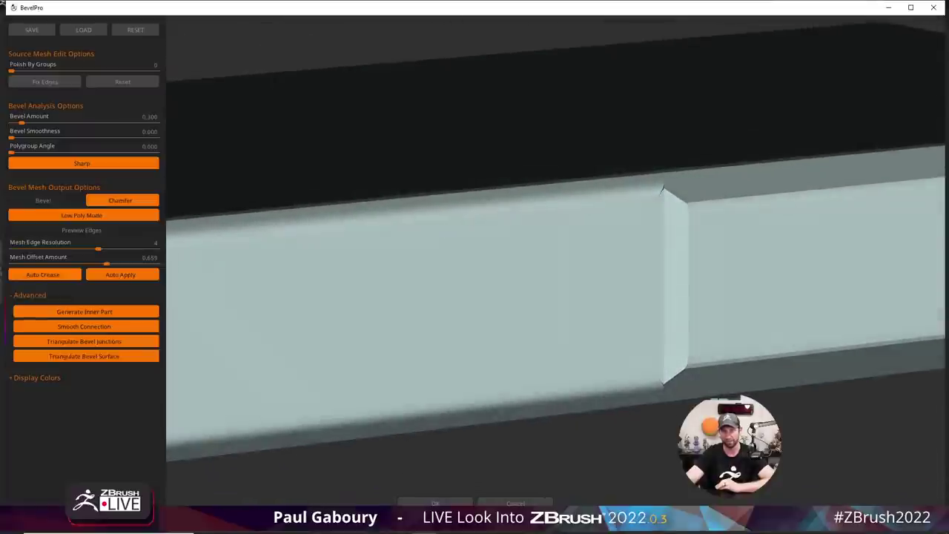
left_click(106, 313)
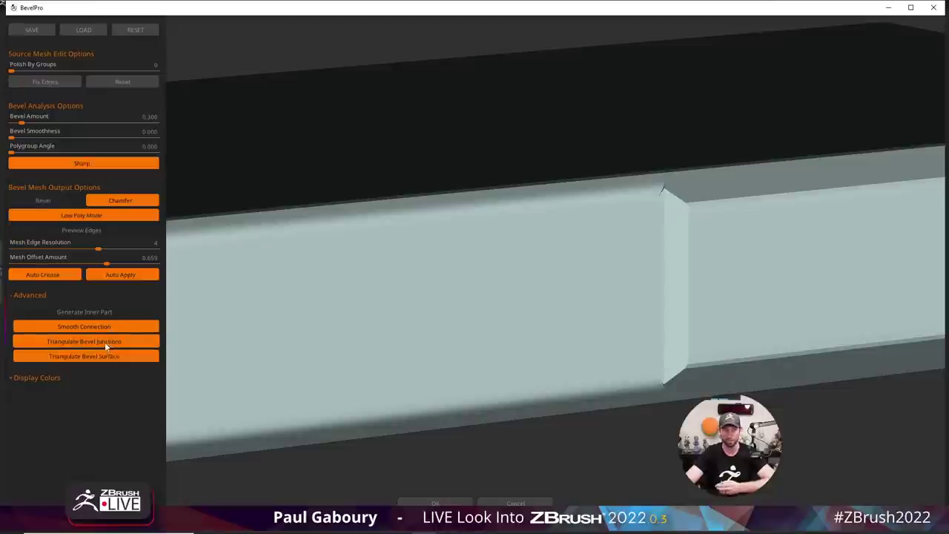
left_click(98, 230)
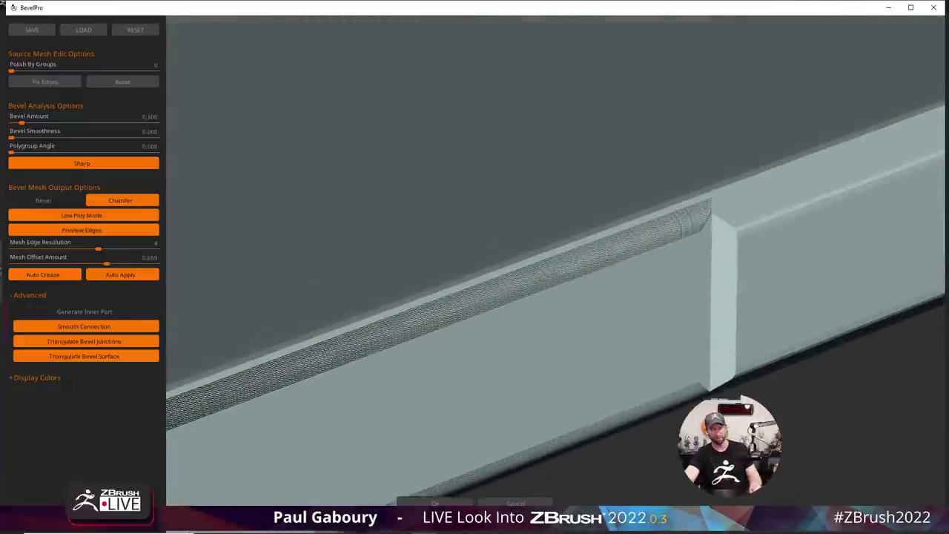
scroll(662, 282, "up", 5)
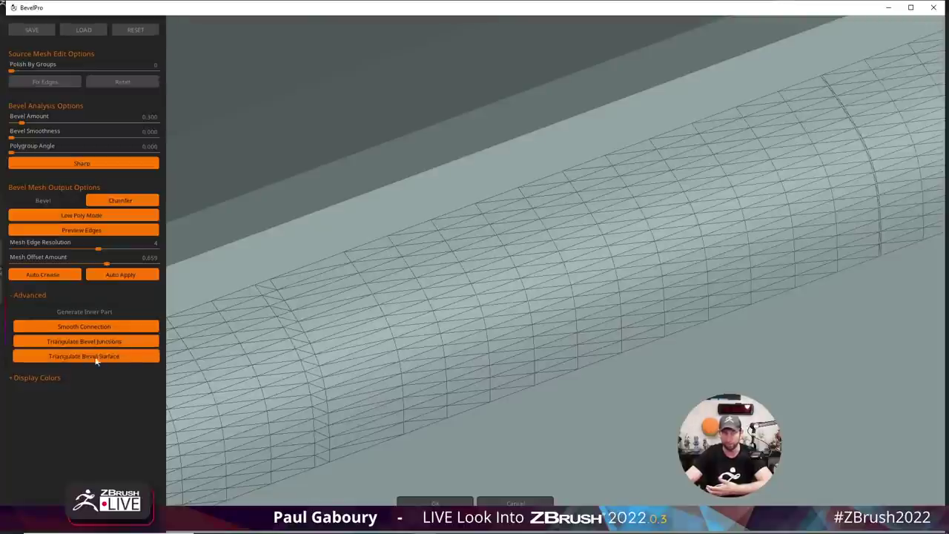
Toggle Triangulate Bevel Surface off and back on, then cancel BevelPro.
left_click(120, 359)
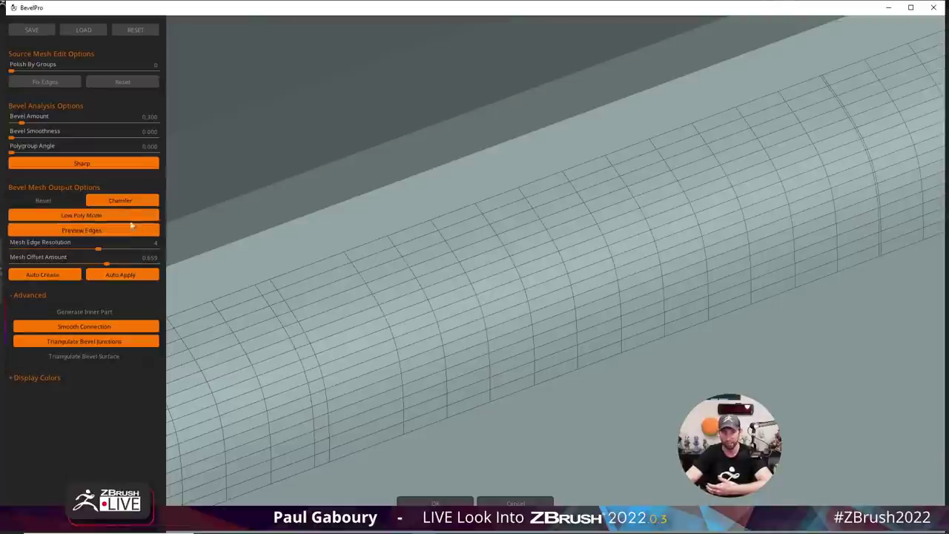
left_click(93, 357)
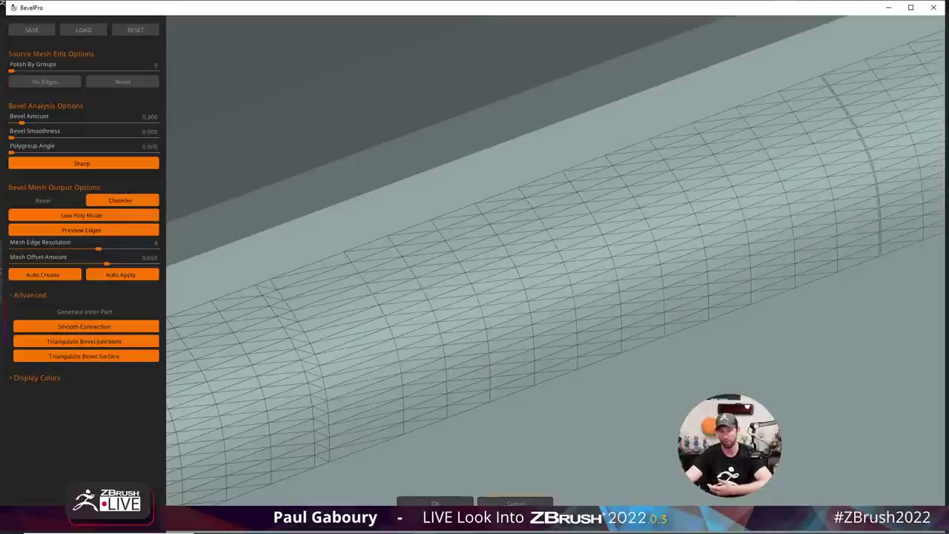
left_click(519, 503)
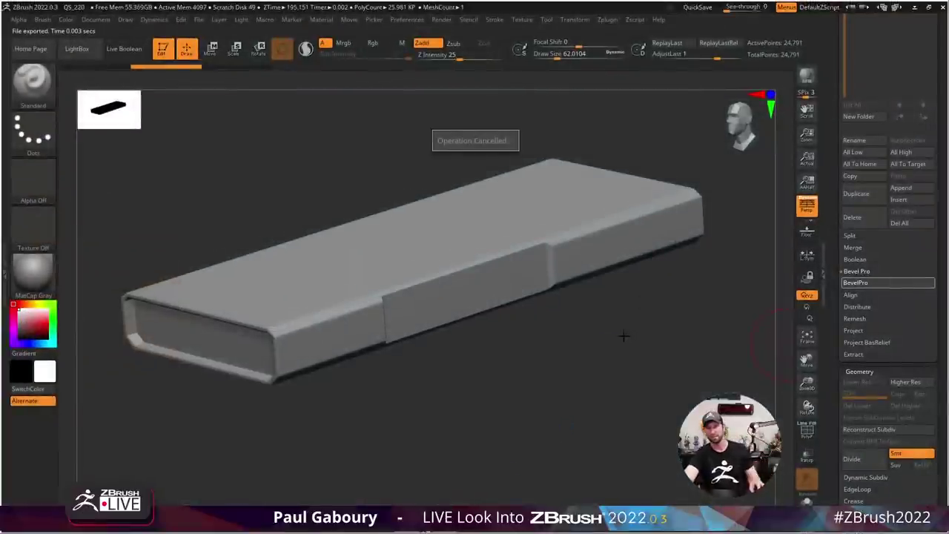
Turn on PolyFrame, zoom into the box's beveled band, and relaunch BevelPro from the Subtool panel.
key("shift+f")
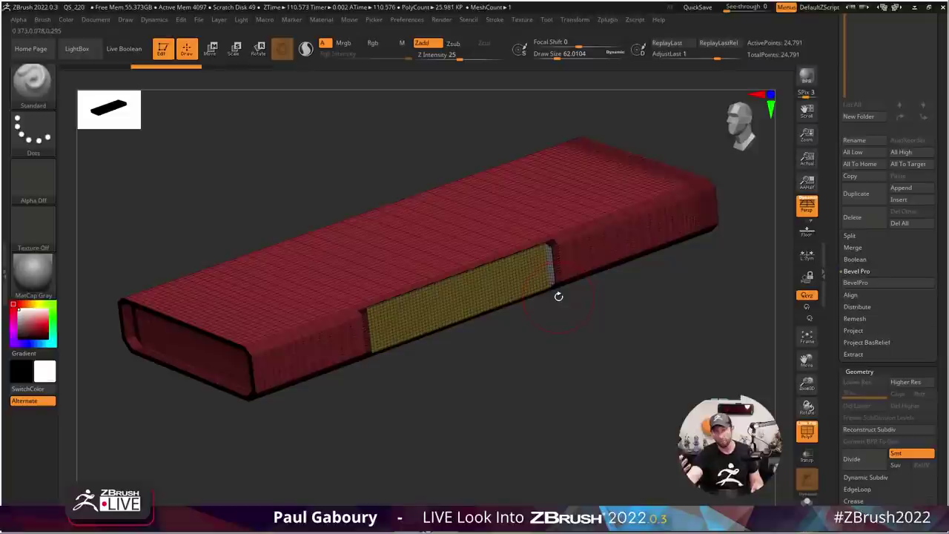
right_click_drag(561, 249, 601, 306, "ctrl")
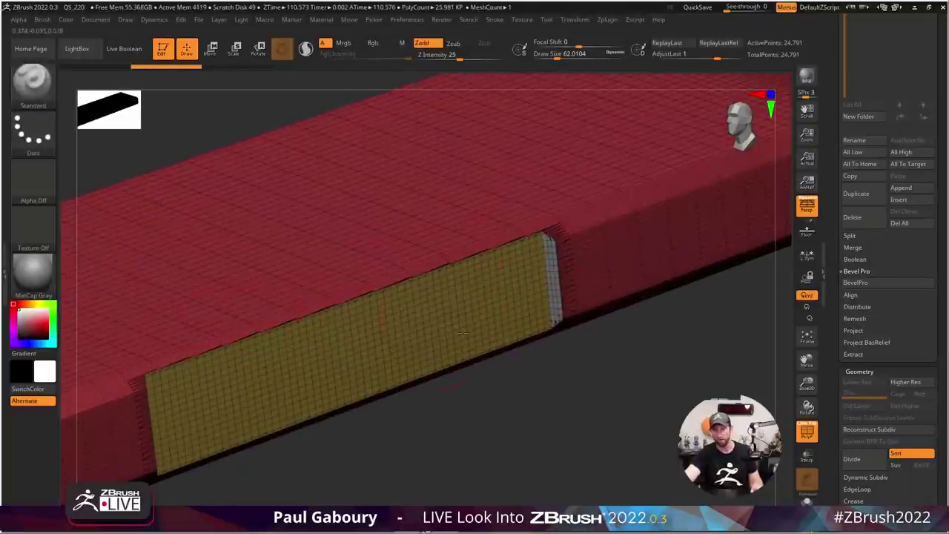
left_click(855, 282)
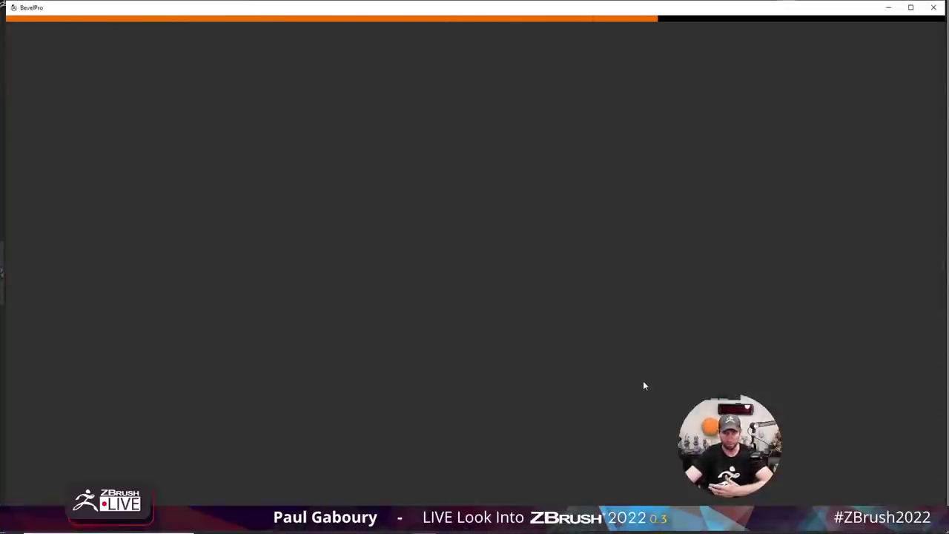
Hide the edge preview, fix the box's edges, and raise bevel smoothness to about 16.
mouse_move(663, 368)
left_mouse_down()
mouse_move(583, 381)
mouse_move(576, 370)
left_mouse_up()
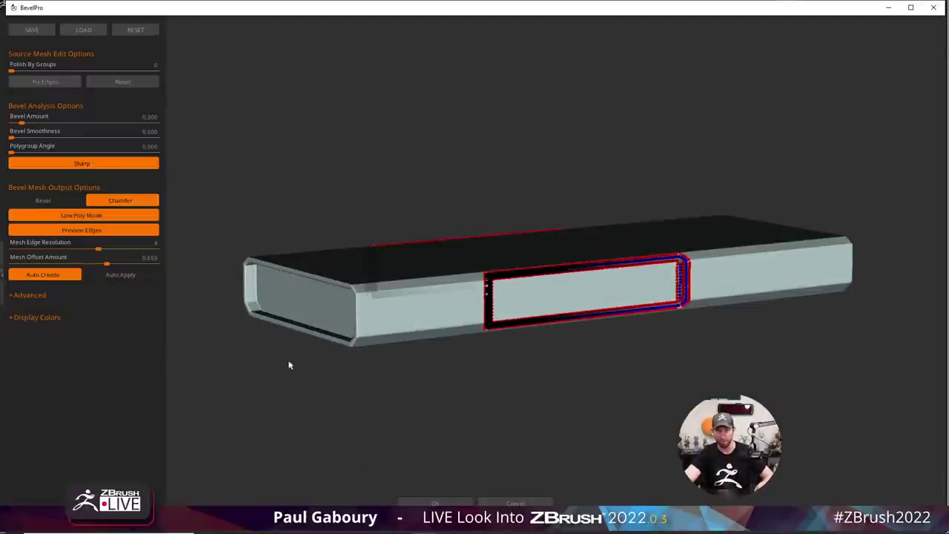
left_click(86, 228)
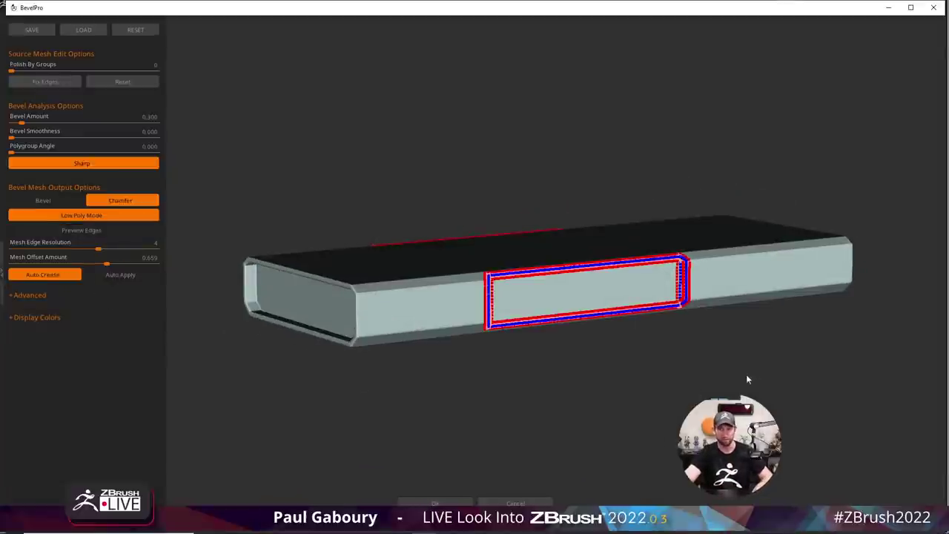
left_click_drag(745, 373, 624, 311)
scroll(625, 312, "up", 5)
left_click(78, 82)
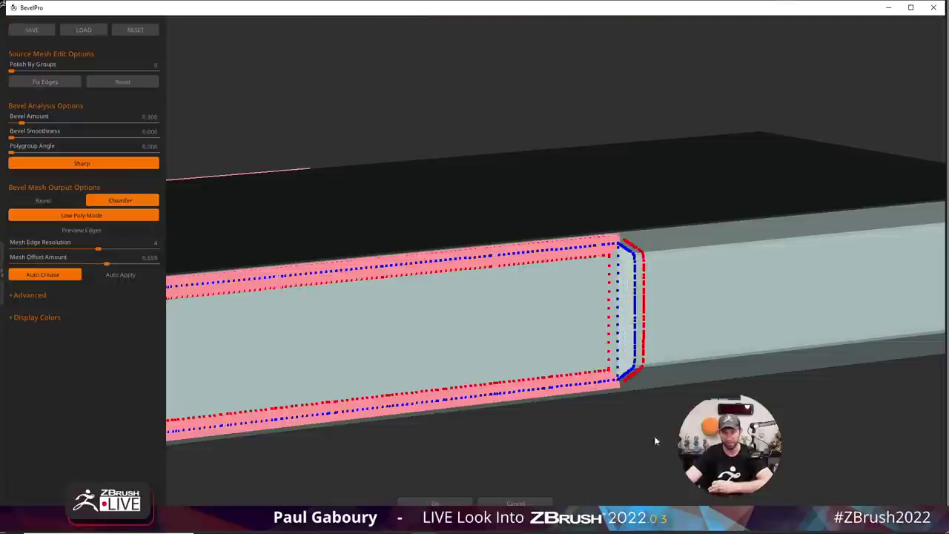
left_click_drag(15, 136, 43, 133)
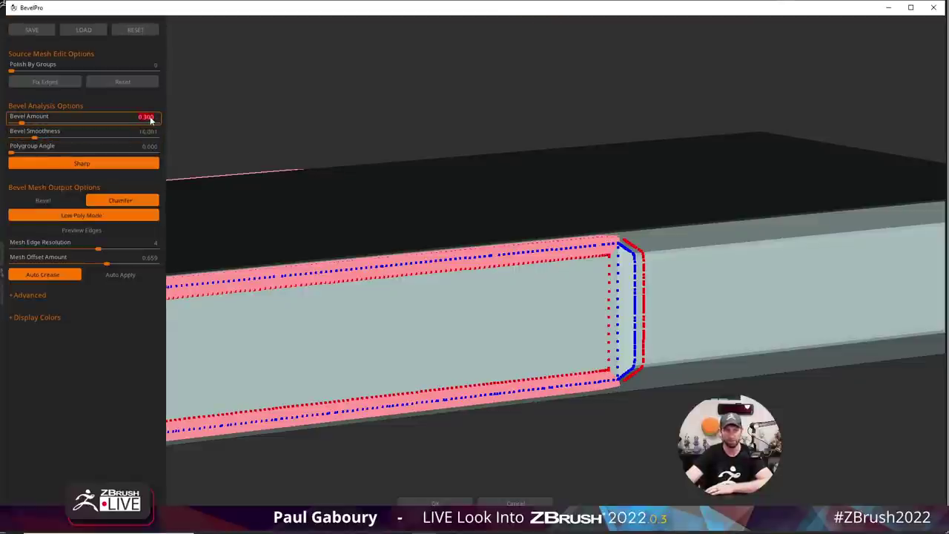
Set the bevel amount to 0.2, then narrow it to 0.1.
type("0.2")
key("Return")
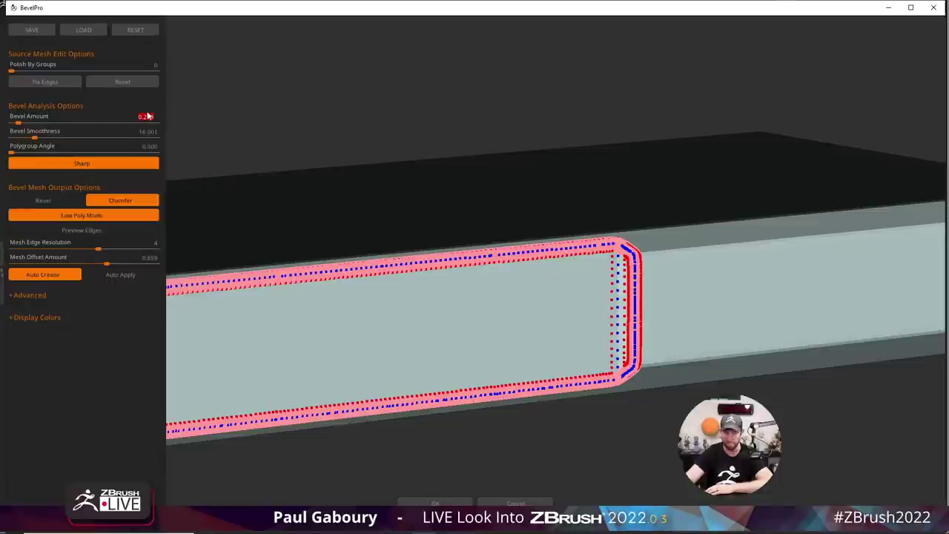
type("0.1")
key("Return")
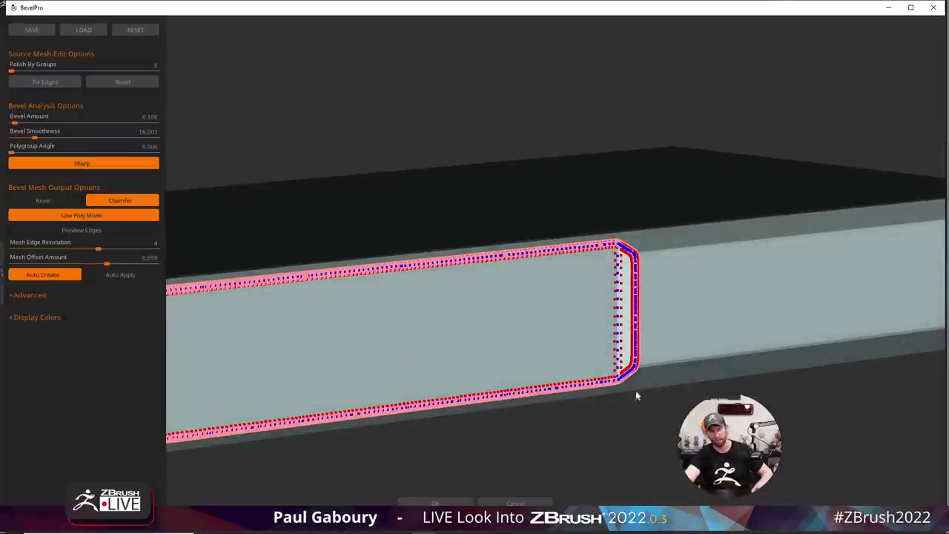
Turn on Preview Edges in Advanced options and enable Auto Apply.
left_click_drag(635, 390, 617, 322)
scroll(790, 375, "up", 3)
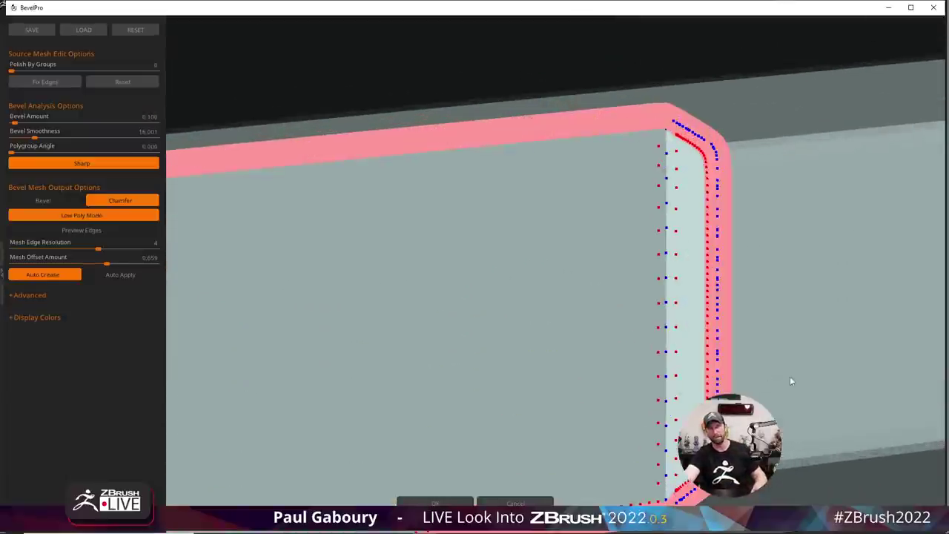
left_click_drag(781, 342, 691, 344)
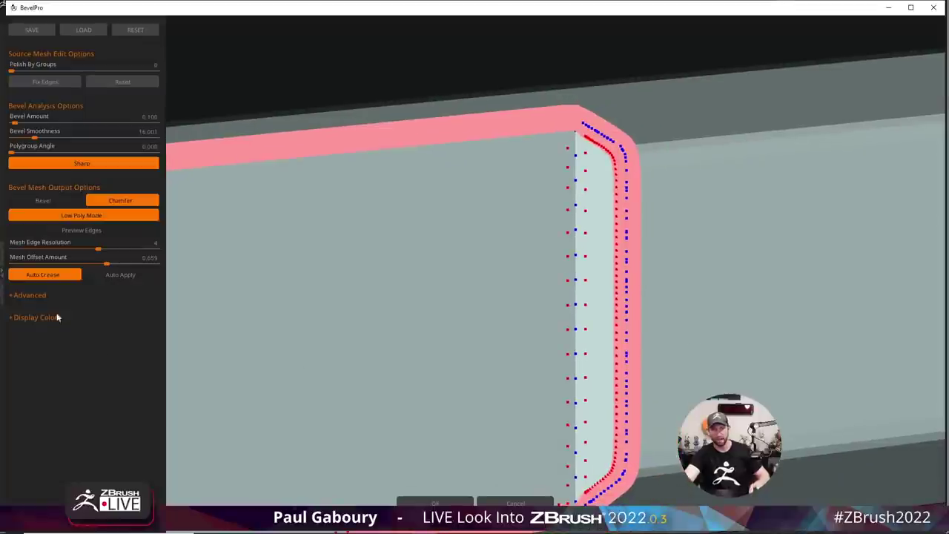
left_click(38, 294)
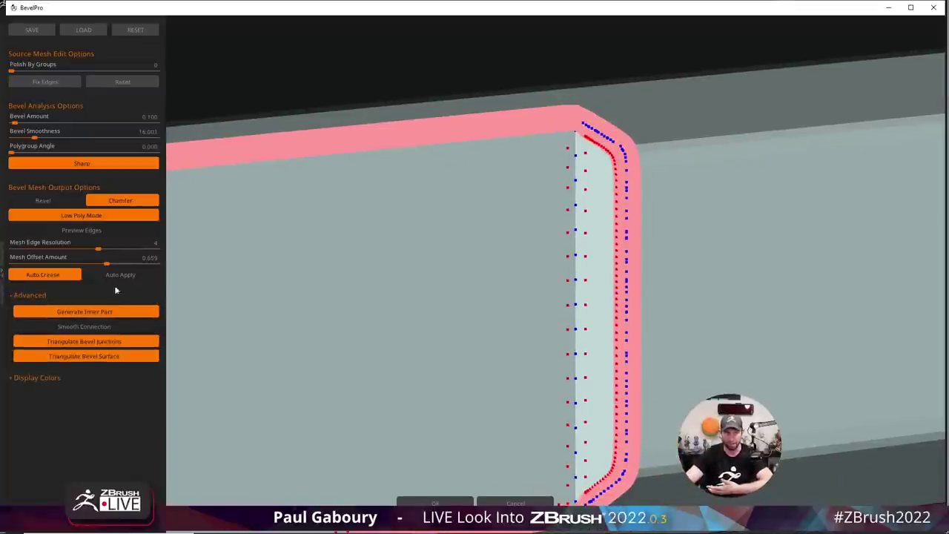
left_click(122, 231)
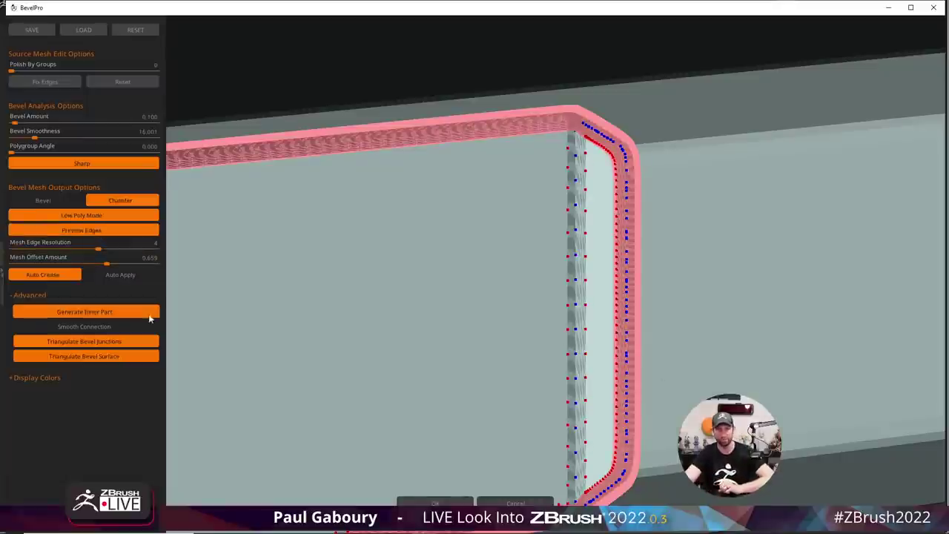
left_click(128, 276)
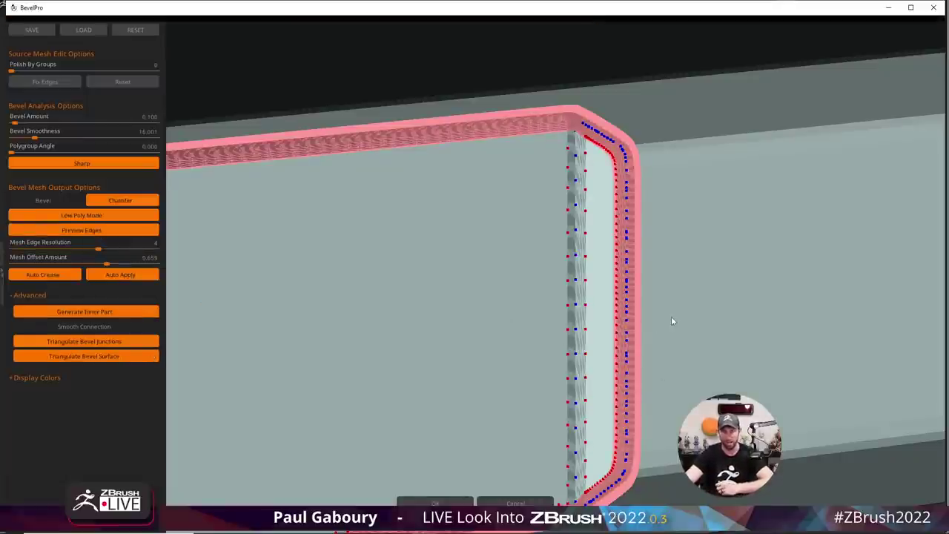
Triangulate both the bevel junctions and bevel surface, then send the bevel to ZBrush with OK.
left_click_drag(636, 249, 642, 270)
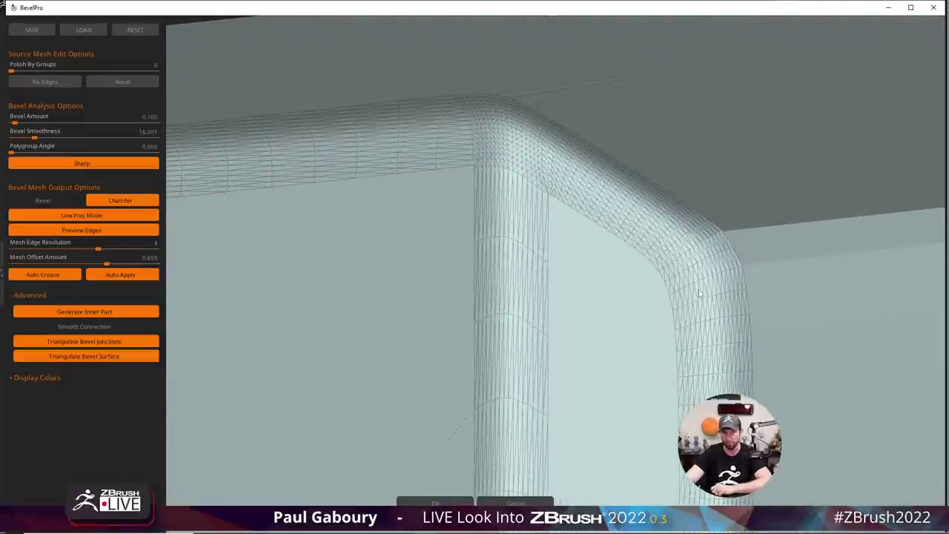
left_click(89, 356)
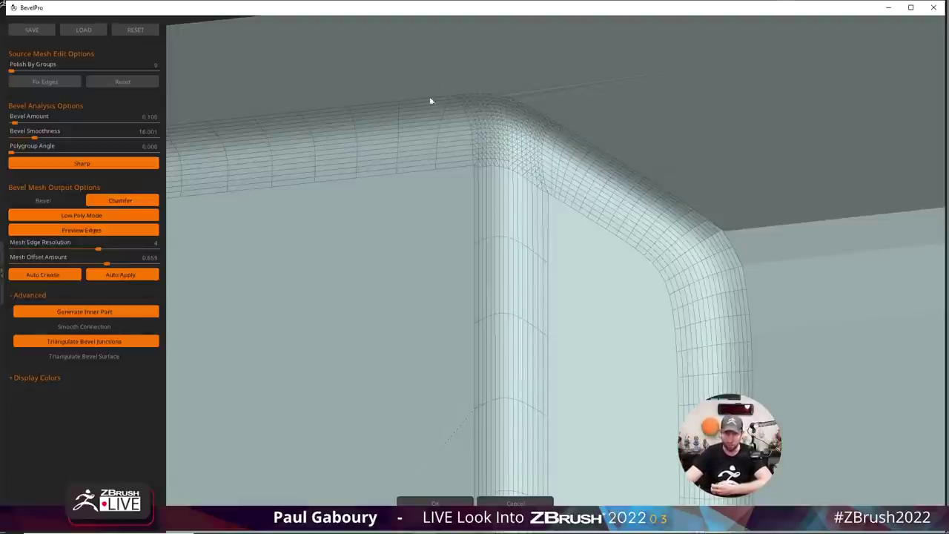
left_click(84, 341)
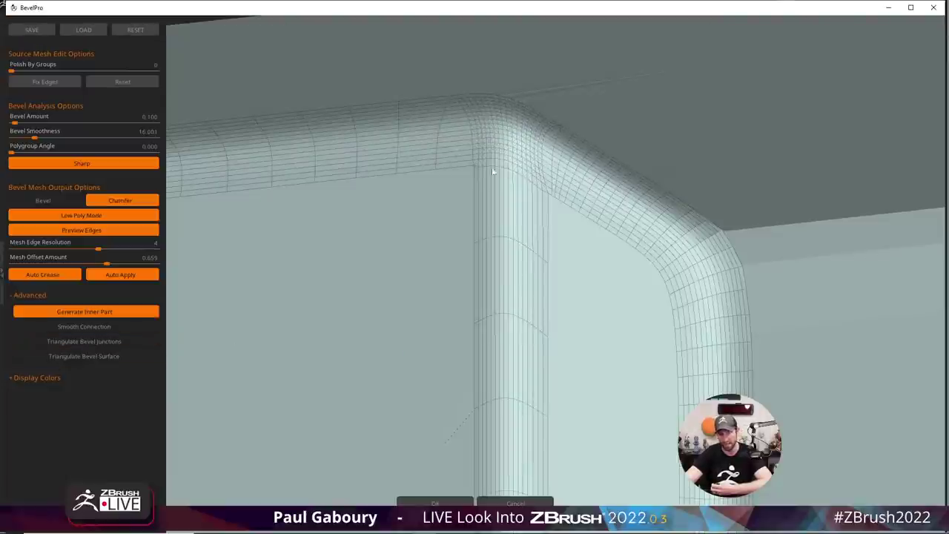
left_click(56, 341)
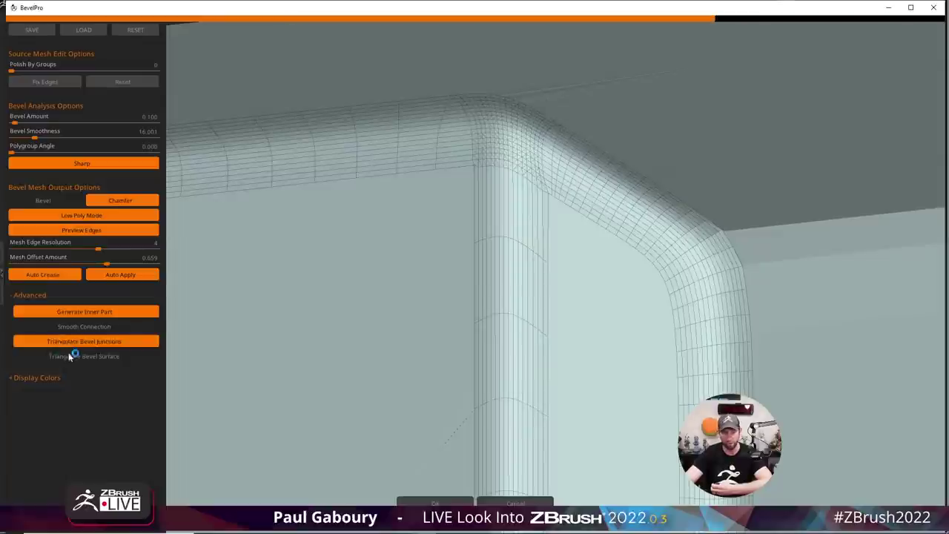
left_click(68, 355)
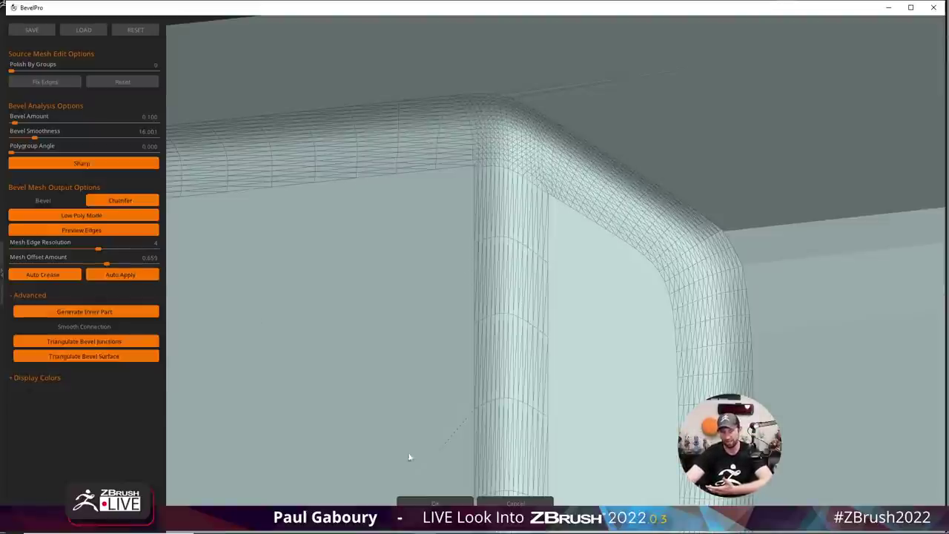
left_click(448, 503)
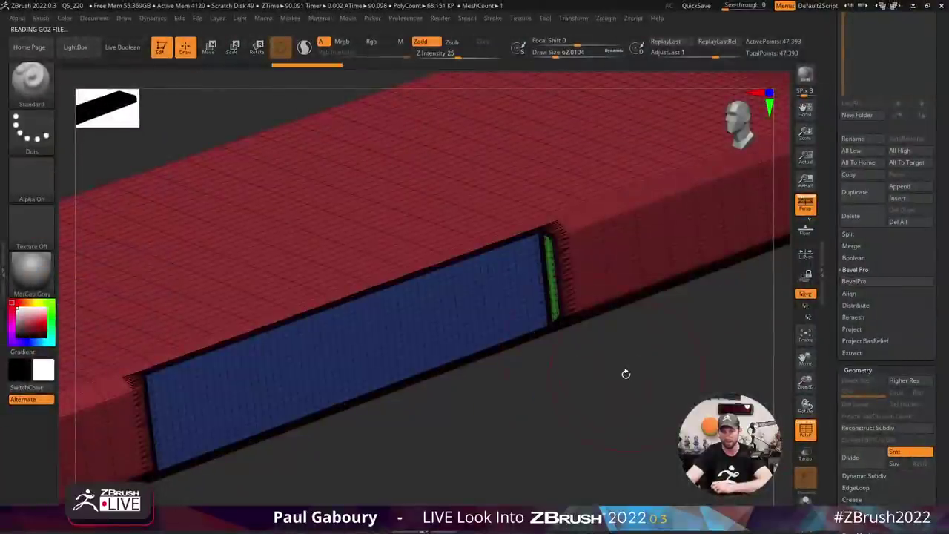
Hide PolyFrame and compare the beveled edge with and without the bevel using undo/redo.
key("shift+f")
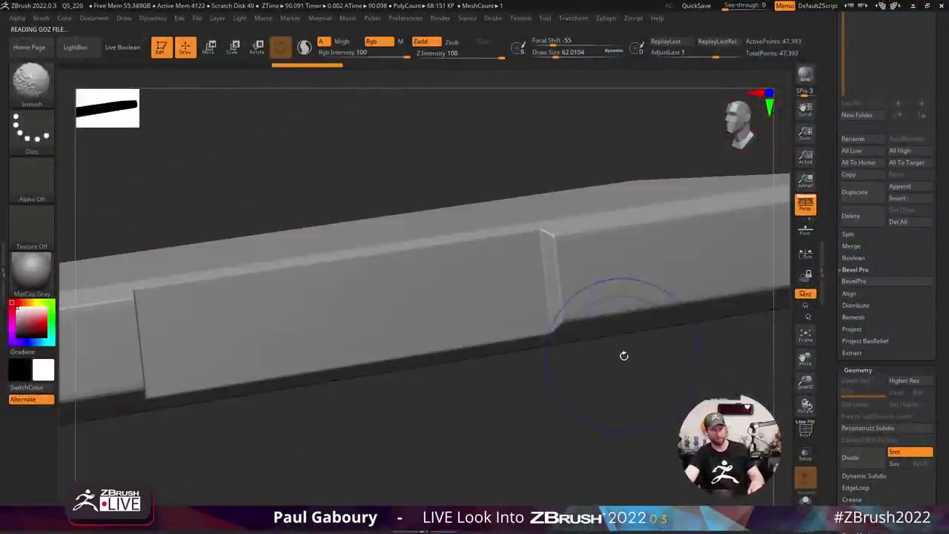
mouse_move(630, 362)
left_mouse_down()
mouse_move(601, 373)
mouse_move(563, 358)
left_mouse_up()
key("ctrl")
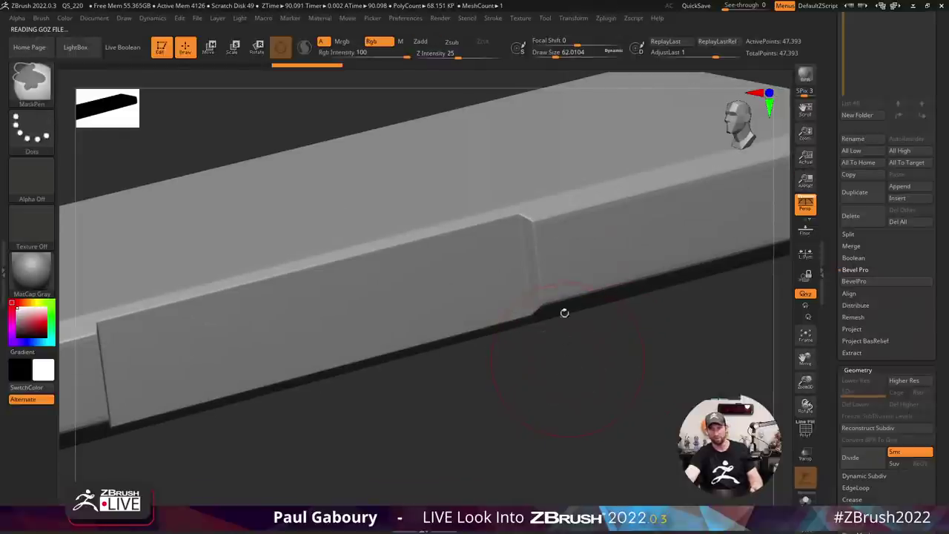
left_click_drag(563, 313, 591, 258)
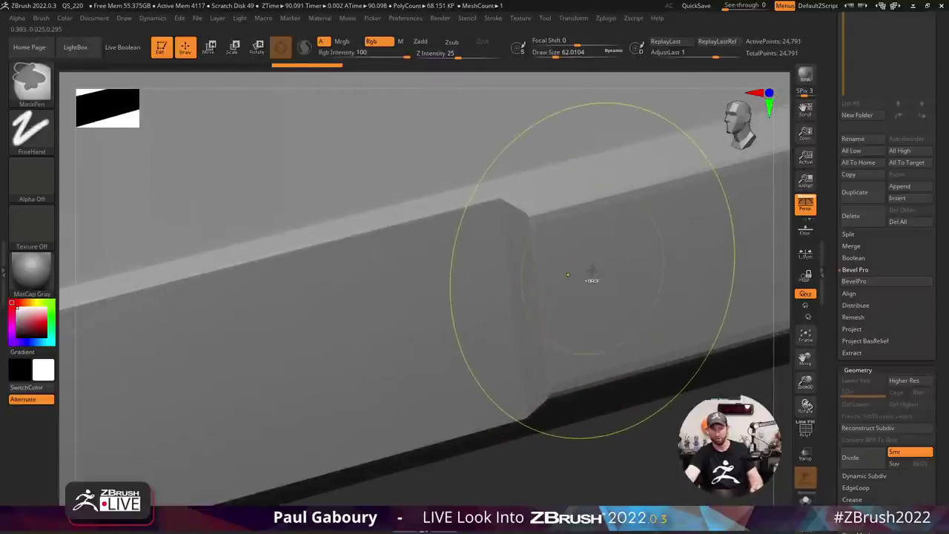
key("ctrl+shift+z")
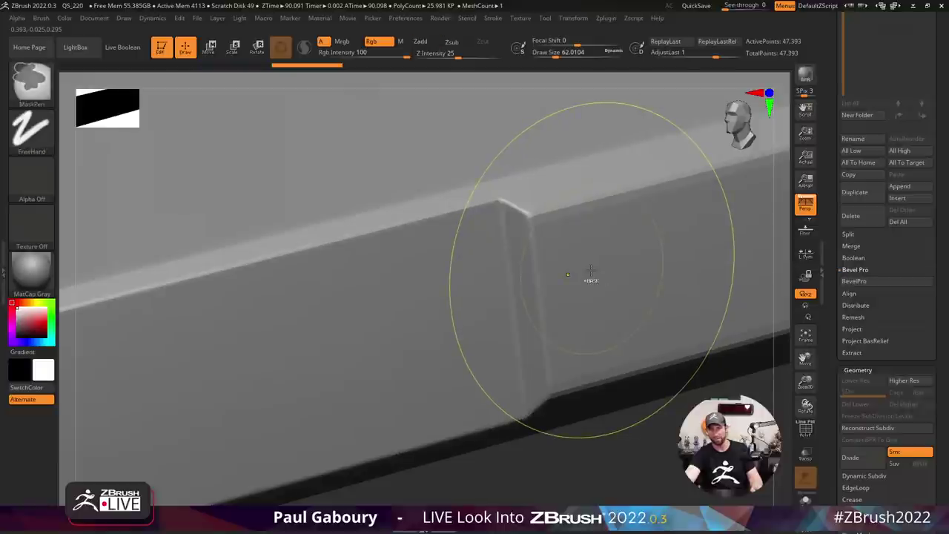
key("ctrl+z")
key("ctrl+shift+z")
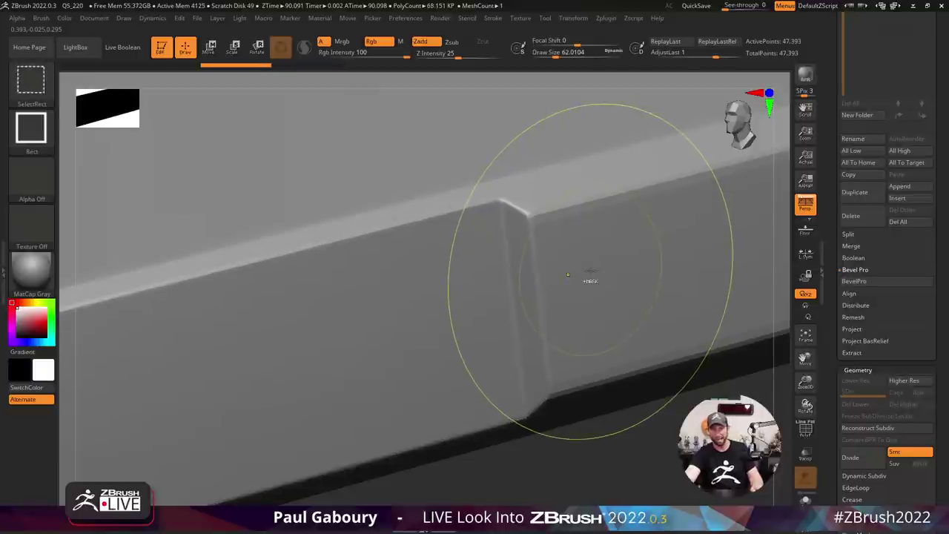
key("ctrl+z")
key("ctrl+shift+z")
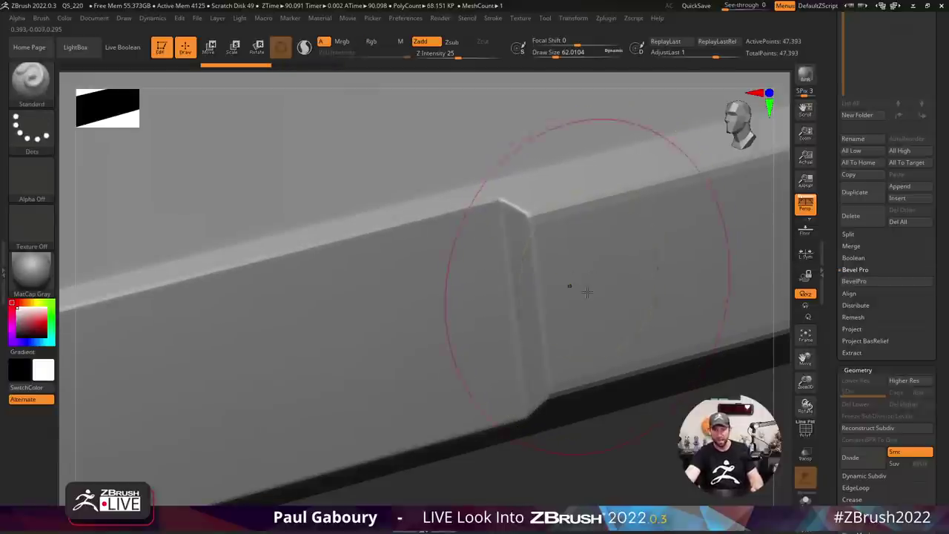
Show PolyFrame, set brush size 4, and isolate the magenta bevel polygroup to inspect it.
key("shift+f")
left_click_drag(571, 328, 610, 278)
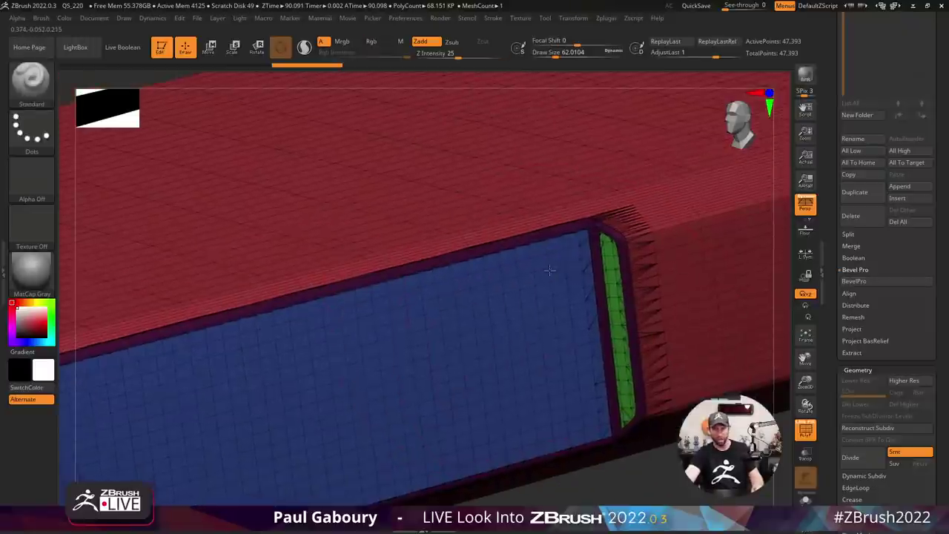
right_click_drag(609, 277, 605, 297)
type("4")
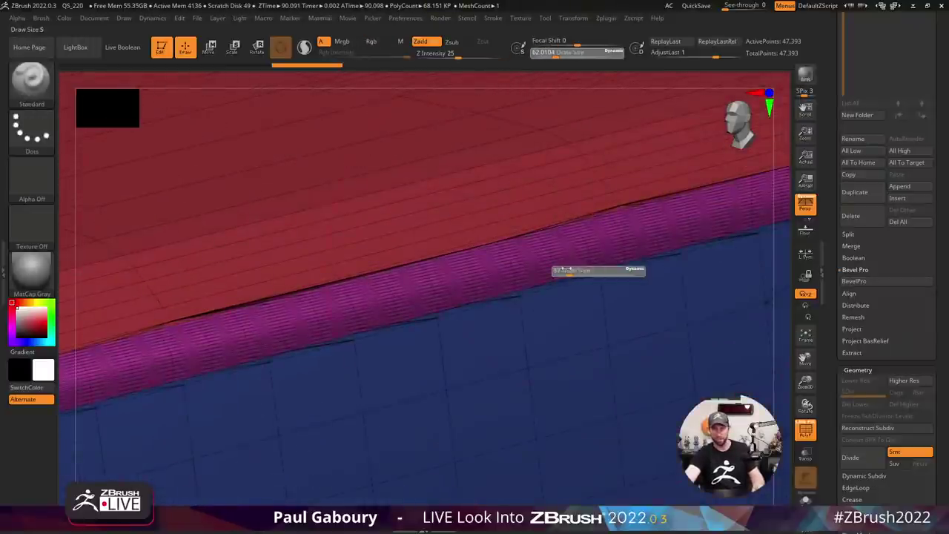
key("Return")
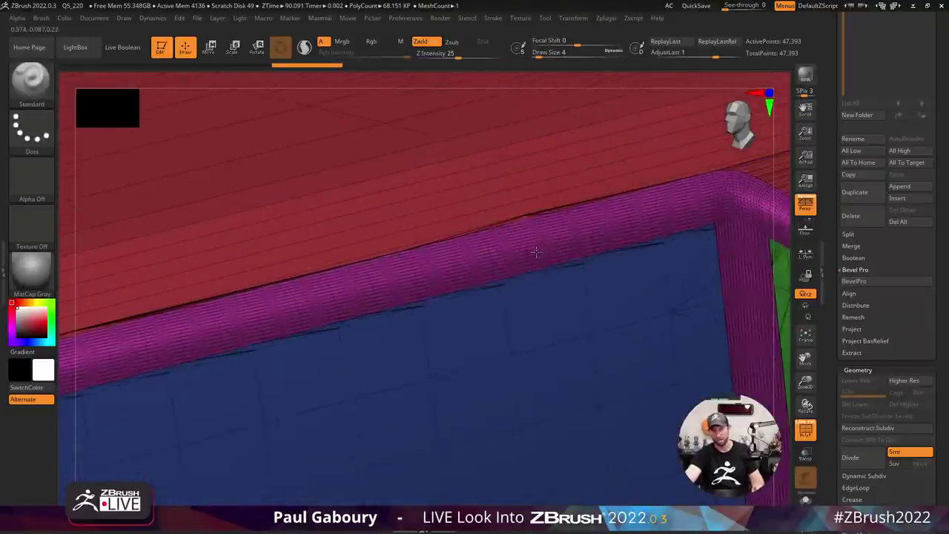
left_click(529, 222, "ctrl+shift")
mouse_move(529, 223)
left_mouse_down()
mouse_move(548, 299)
mouse_move(642, 272)
left_mouse_up()
key("shift+f")
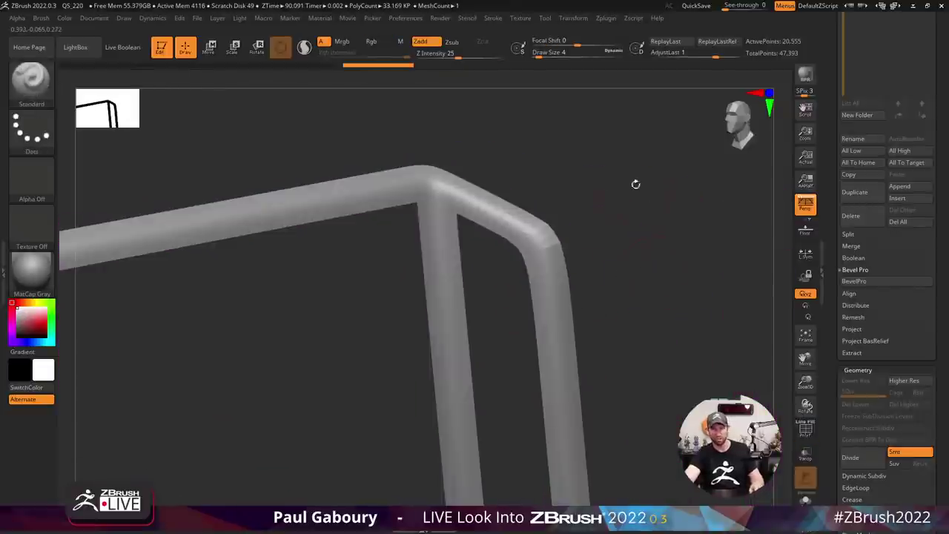
Unhide all geometry, frame the box, and bring the Tool library thumbnails into view.
left_click(652, 307, "ctrl+shift")
key("f")
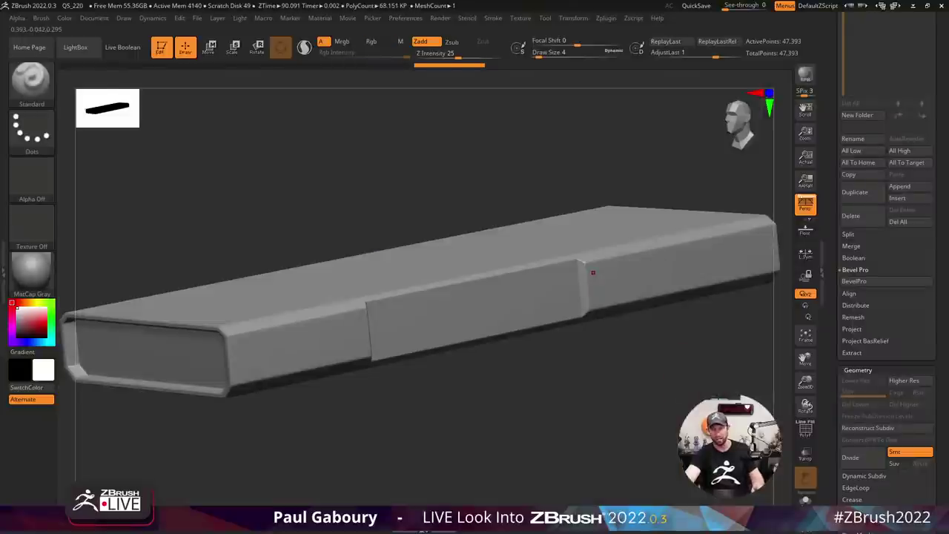
left_click_drag(693, 383, 639, 381)
left_click_drag(585, 319, 621, 363, "alt")
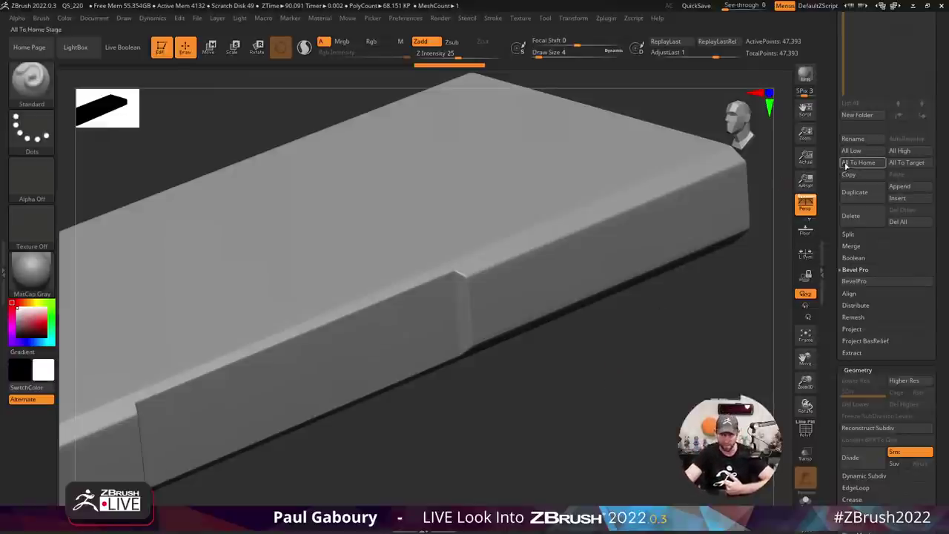
left_click_drag(833, 166, 832, 274)
scroll(890, 223, "up", 5)
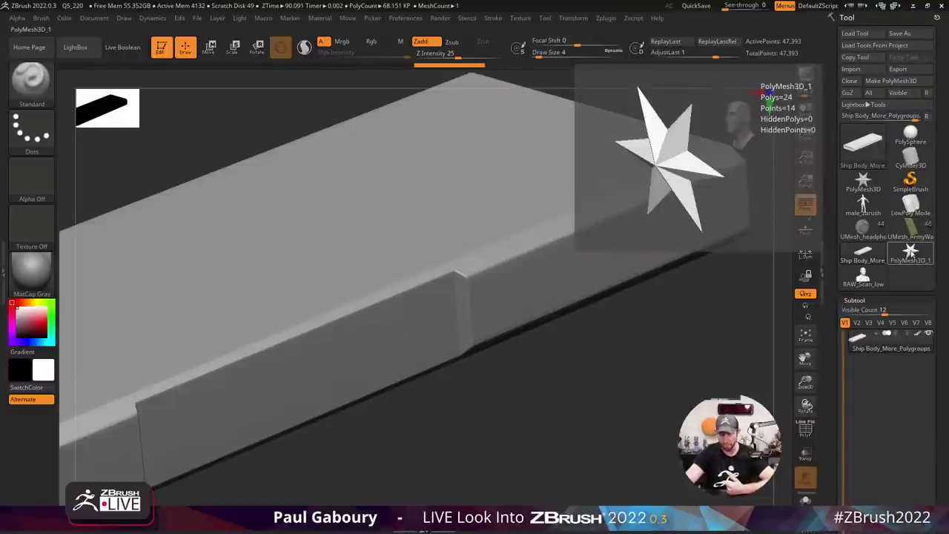
Load the LowPoly Mode block from the Tool library and show its polygroups with PolyFrame.
left_click(910, 201)
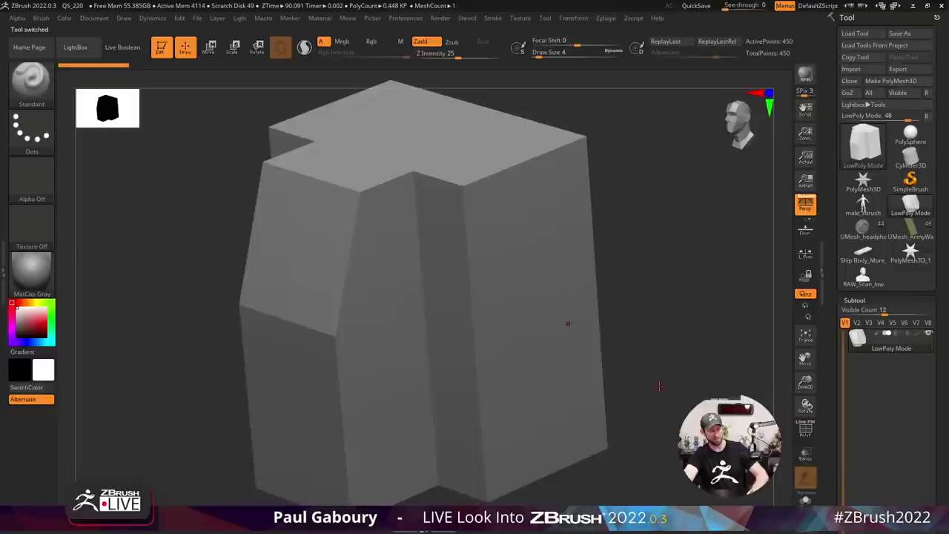
mouse_move(658, 385)
left_mouse_down()
mouse_move(541, 318)
mouse_move(546, 333)
mouse_move(610, 345)
mouse_move(597, 313)
mouse_move(621, 309)
mouse_move(614, 354)
mouse_move(604, 316)
mouse_move(623, 296)
mouse_move(599, 333)
mouse_move(604, 307)
mouse_move(604, 324)
left_mouse_up()
key("shift+f")
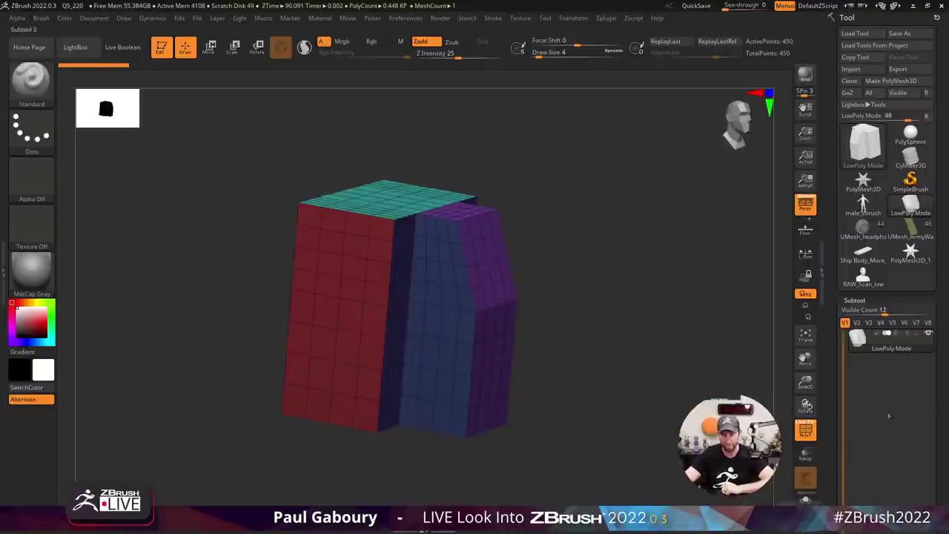
left_click_drag(836, 424, 840, 252)
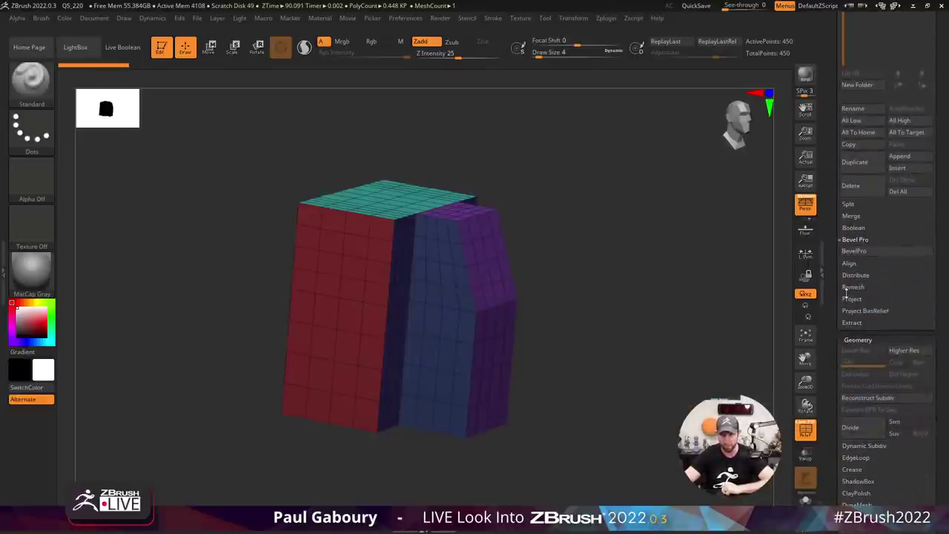
Open the low-poly block in BevelPro, hide the edge preview, and set bevel amount to 0.600.
left_click(854, 247)
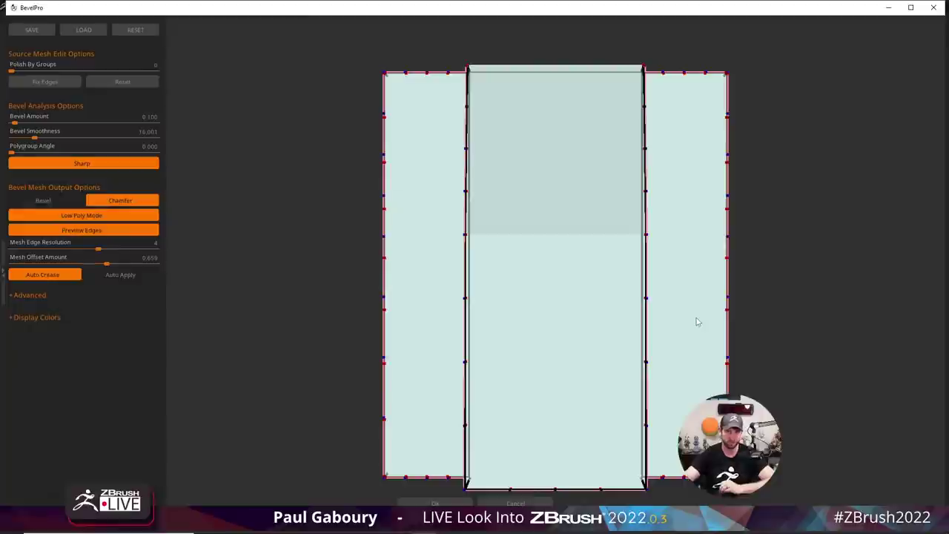
mouse_move(777, 344)
left_mouse_down()
mouse_move(879, 352)
mouse_move(813, 335)
mouse_move(440, 313)
left_mouse_up()
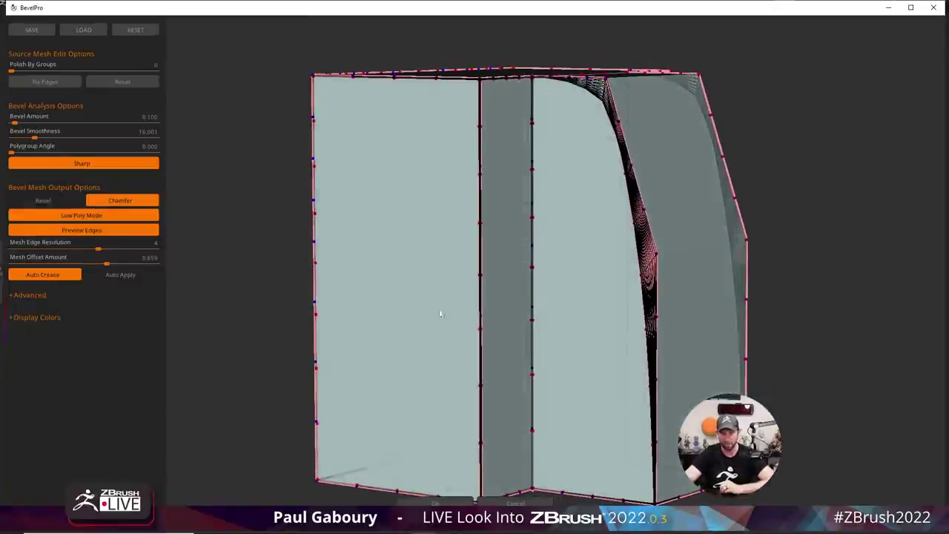
left_click(100, 231)
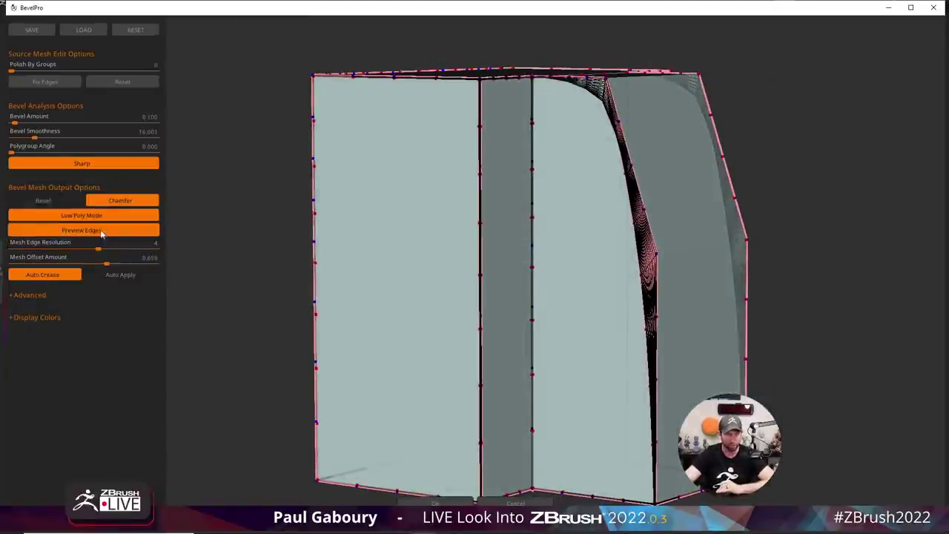
mouse_move(791, 355)
left_mouse_down()
mouse_move(811, 373)
mouse_move(801, 371)
left_mouse_up()
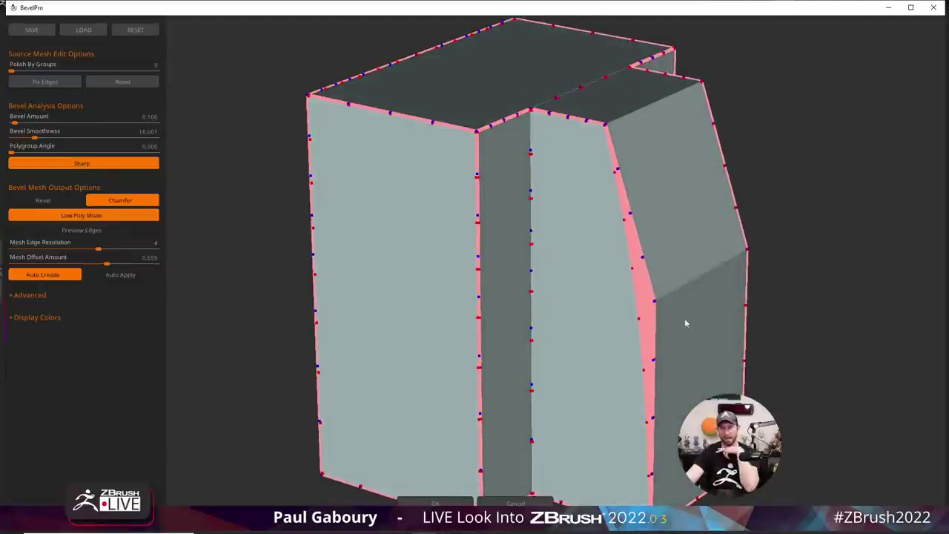
mouse_move(801, 324)
left_mouse_down()
mouse_move(811, 300)
mouse_move(809, 311)
left_mouse_up()
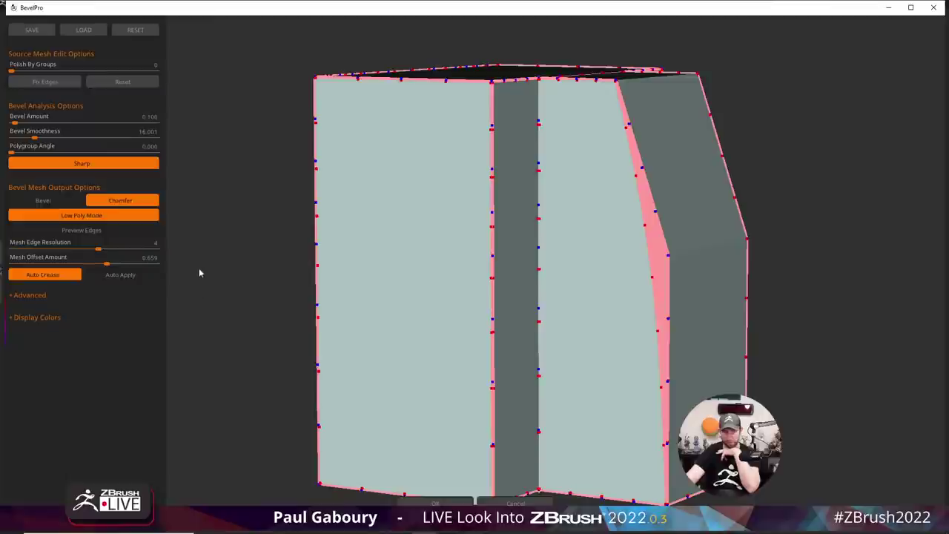
left_click_drag(198, 268, 215, 241)
left_click(146, 117)
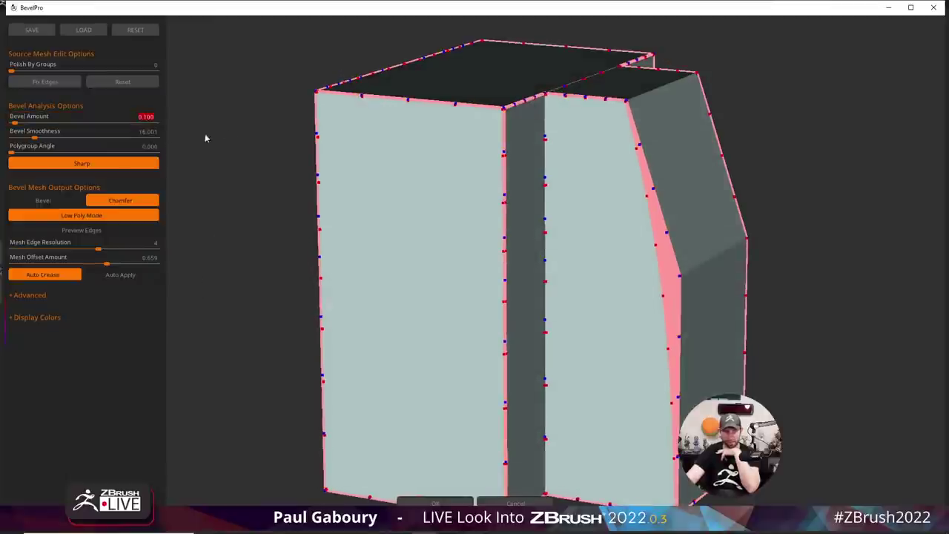
type("0.6")
key("Return")
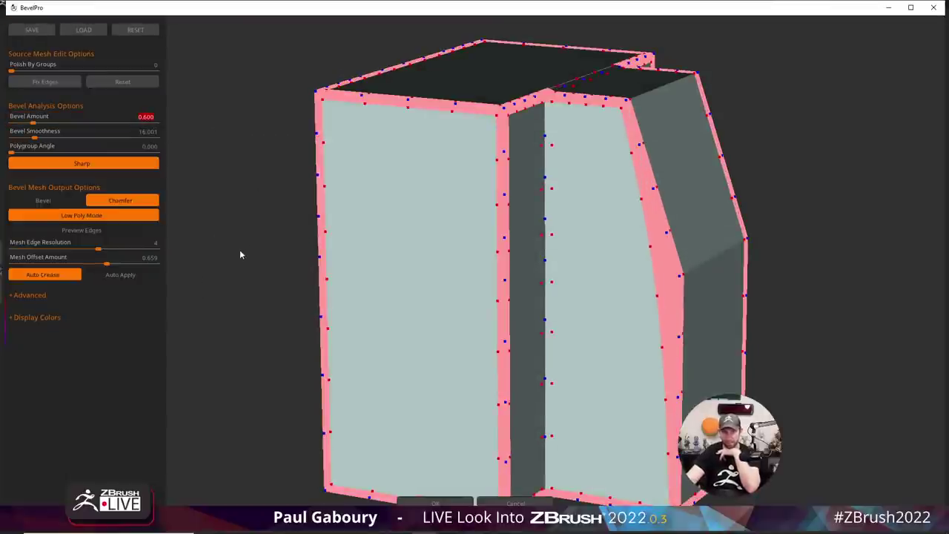
Turn on Smooth Connection, Generate Inner Part, and both Triangulate options, then enable Auto Apply.
left_click(31, 295)
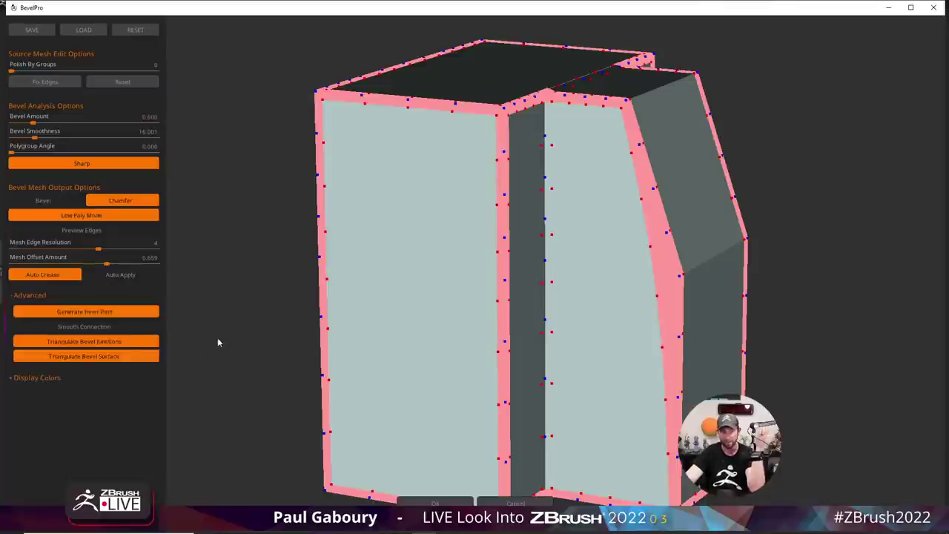
left_click(87, 327)
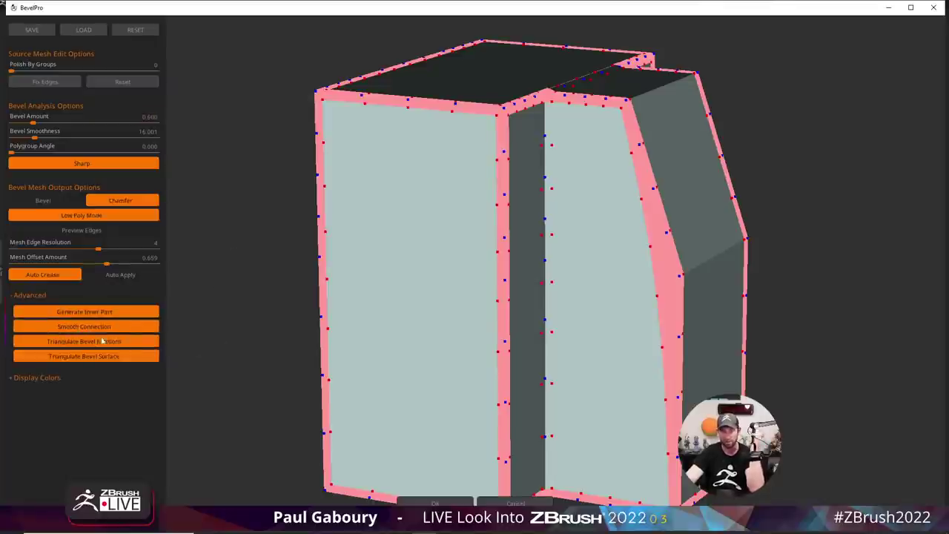
left_click(111, 312)
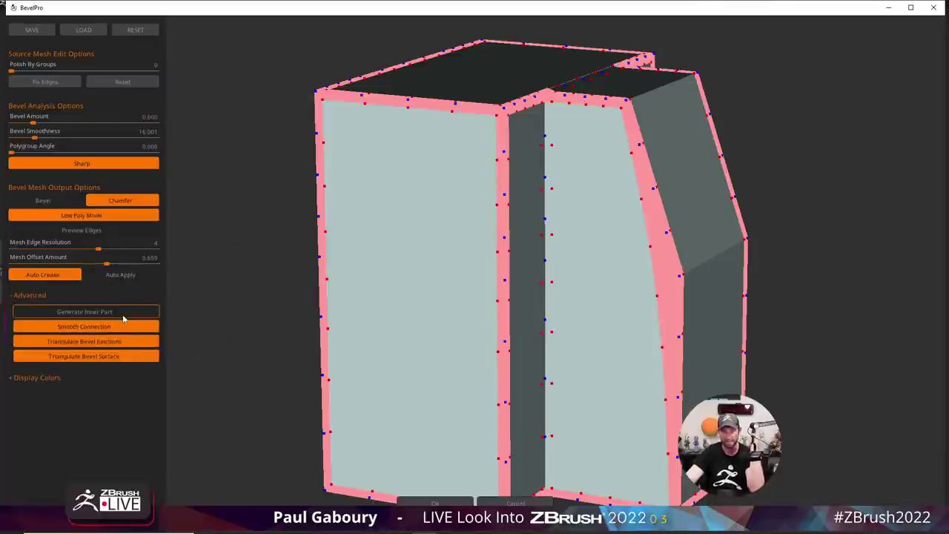
left_click(117, 359)
left_click(119, 342)
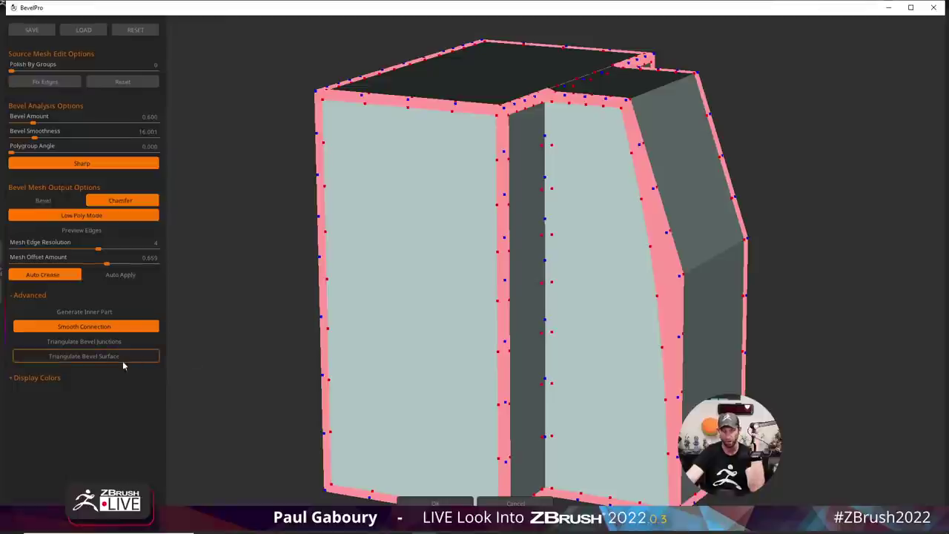
left_click(118, 356)
left_click(115, 342)
left_click(111, 314)
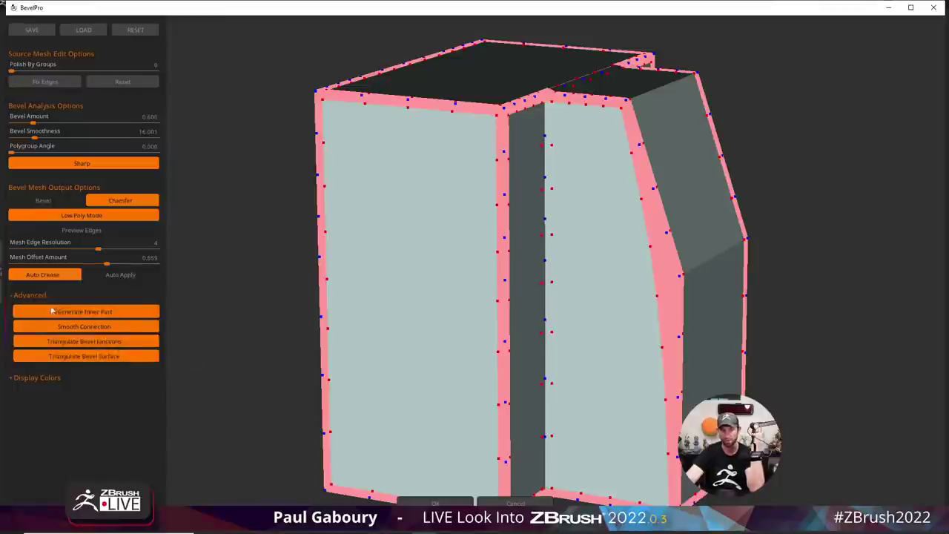
left_click(41, 297)
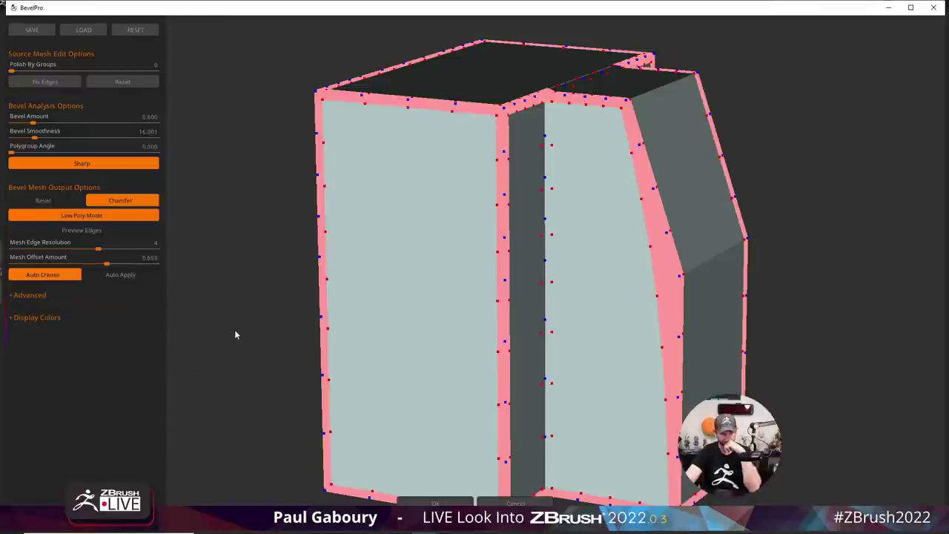
left_click(120, 274)
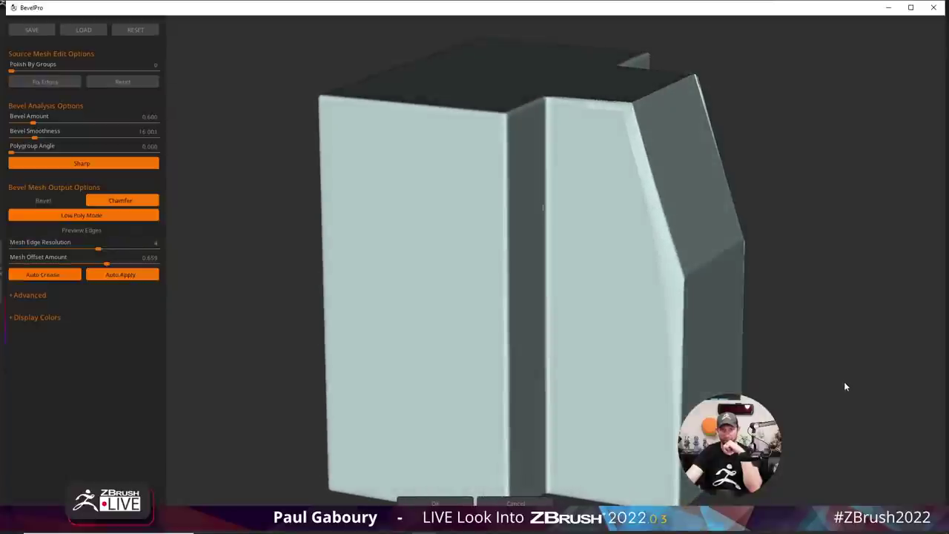
Toggle Low Poly Mode off and on, then set mesh offset to 0.574 and bevel smoothness to 0.
mouse_move(844, 383)
left_mouse_down()
mouse_move(850, 407)
mouse_move(841, 391)
left_mouse_up()
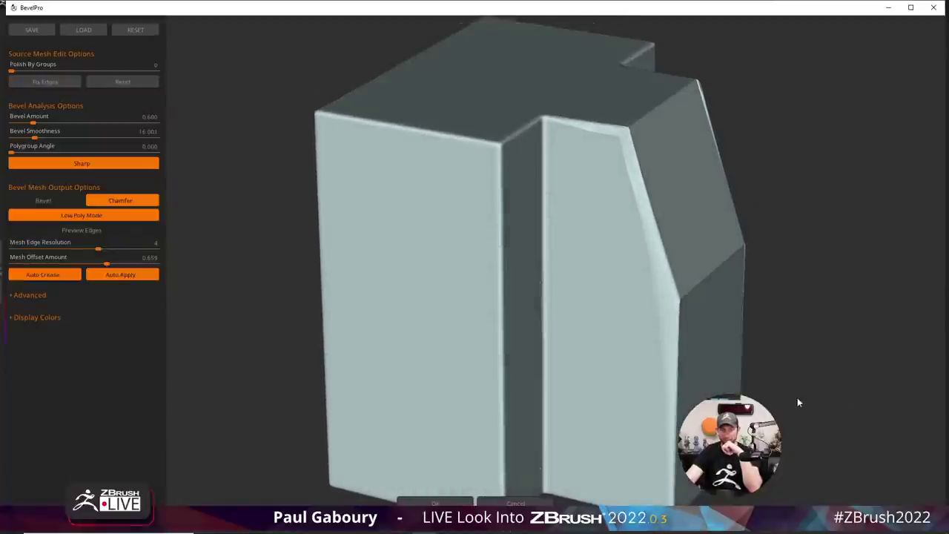
left_click(104, 216)
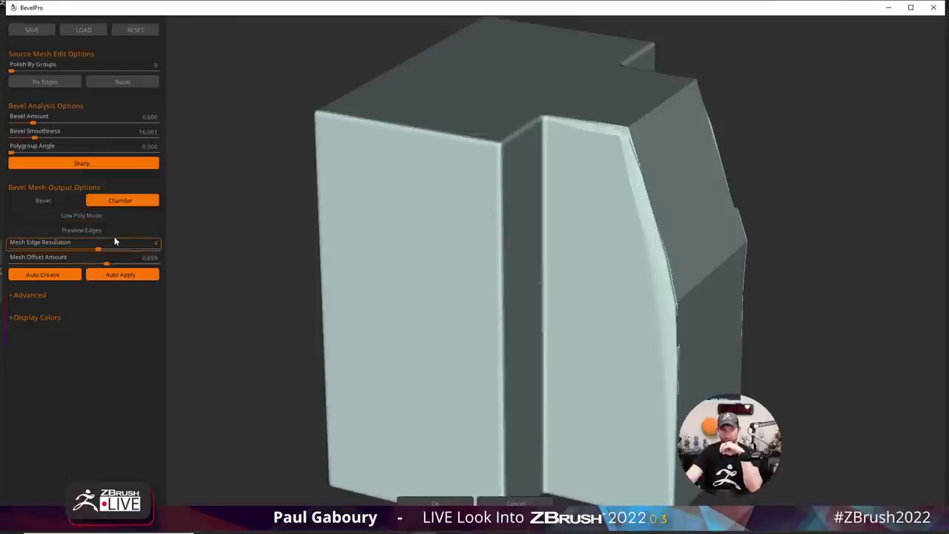
left_click(113, 218)
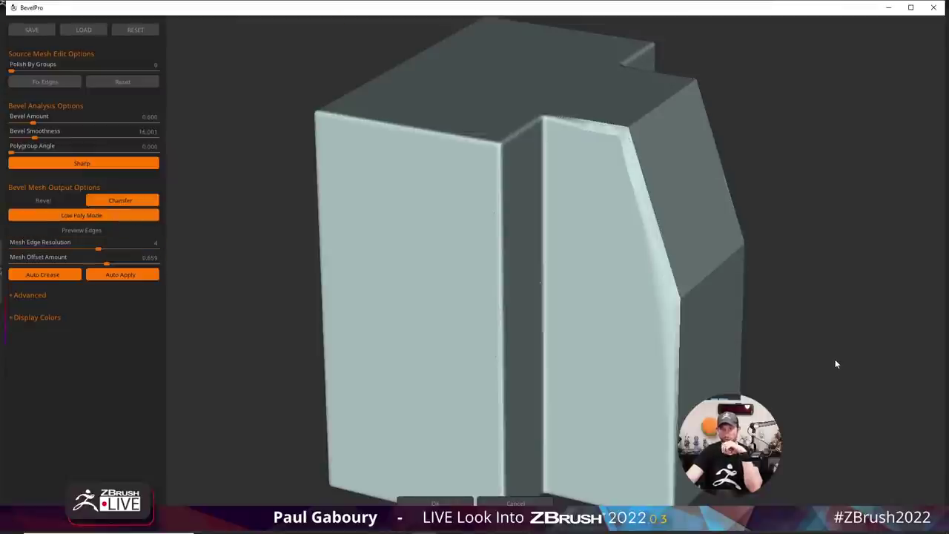
left_click(103, 264)
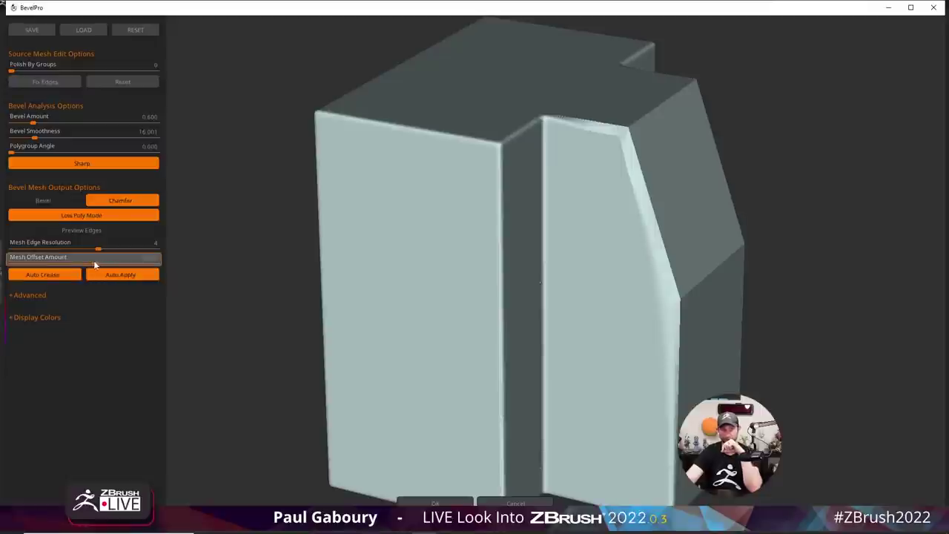
left_click_drag(94, 264, 94, 264)
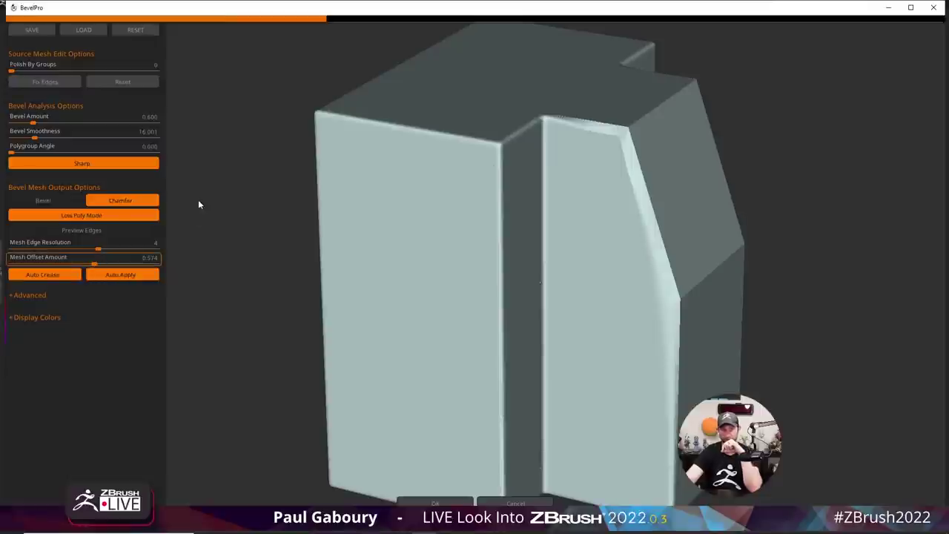
left_click(28, 139)
left_click_drag(29, 139, 10, 141)
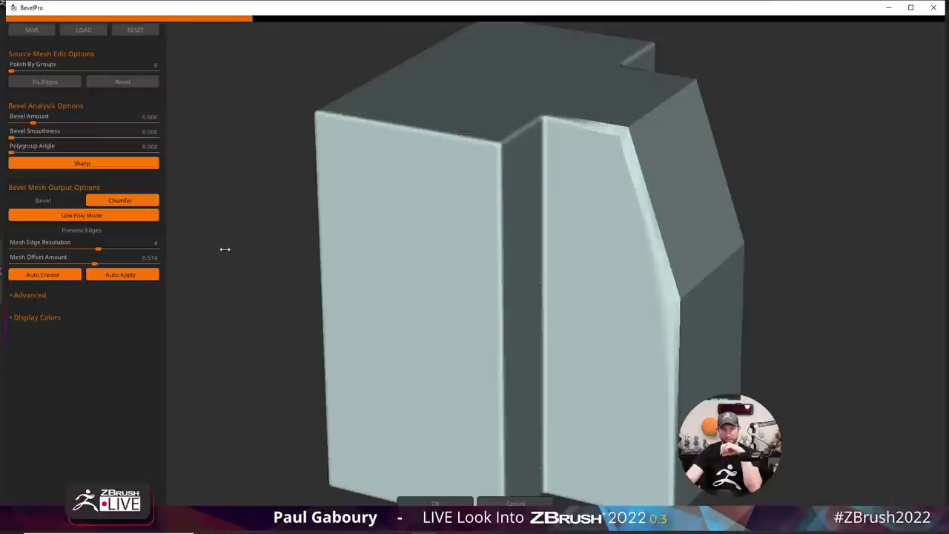
Switch Low Poly Mode off and zoom onto the block's top edge to inspect the bevel.
mouse_move(818, 389)
left_mouse_down()
mouse_move(884, 387)
mouse_move(900, 317)
mouse_move(849, 319)
mouse_move(817, 385)
mouse_move(783, 386)
mouse_move(631, 271)
left_mouse_up()
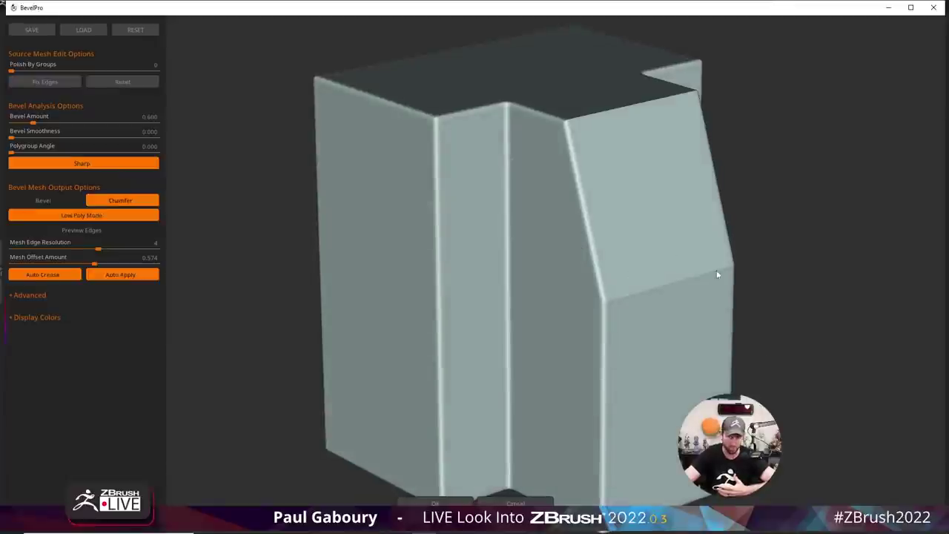
left_click_drag(716, 270, 790, 297)
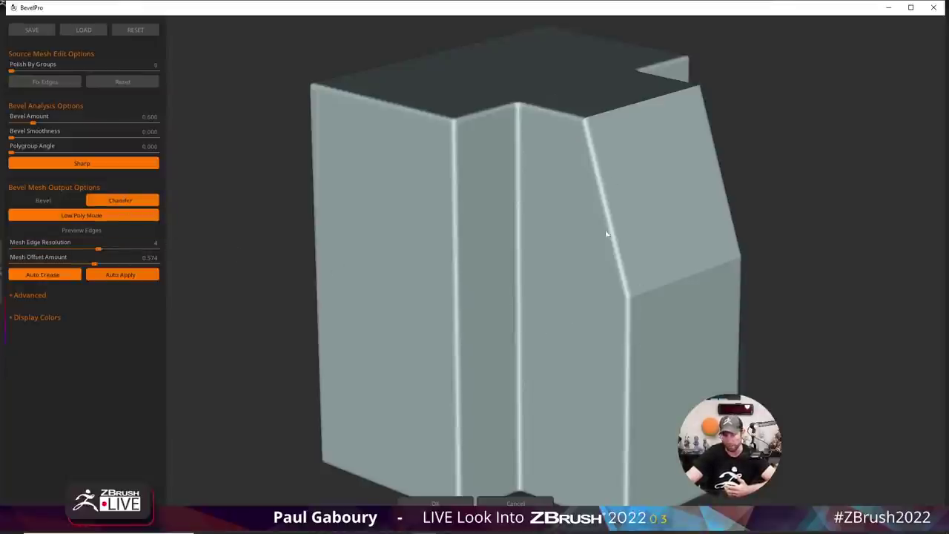
left_click(123, 215)
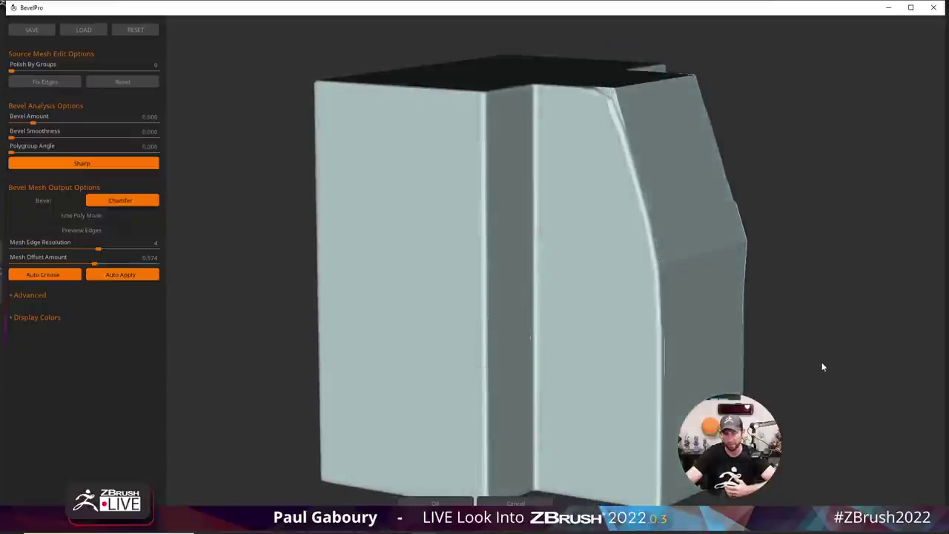
left_click_drag(822, 363, 812, 380)
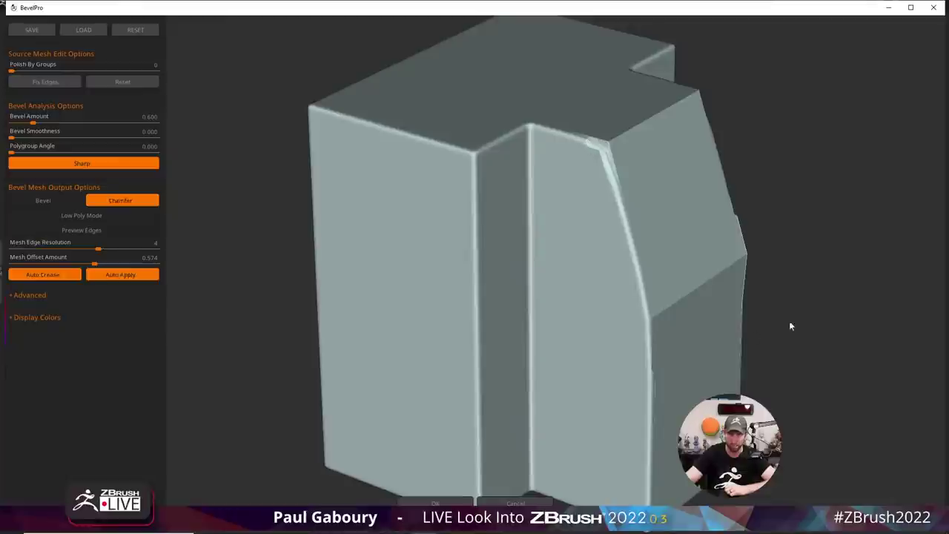
mouse_move(790, 326)
left_mouse_down()
mouse_move(817, 303)
mouse_move(828, 313)
left_mouse_up()
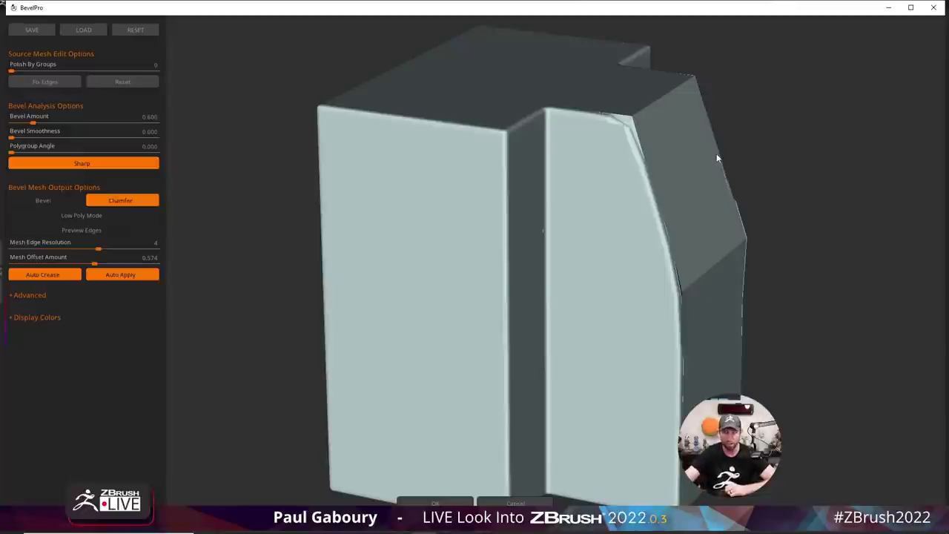
mouse_move(637, 137)
left_mouse_down()
mouse_move(796, 252)
mouse_move(751, 263)
left_mouse_up()
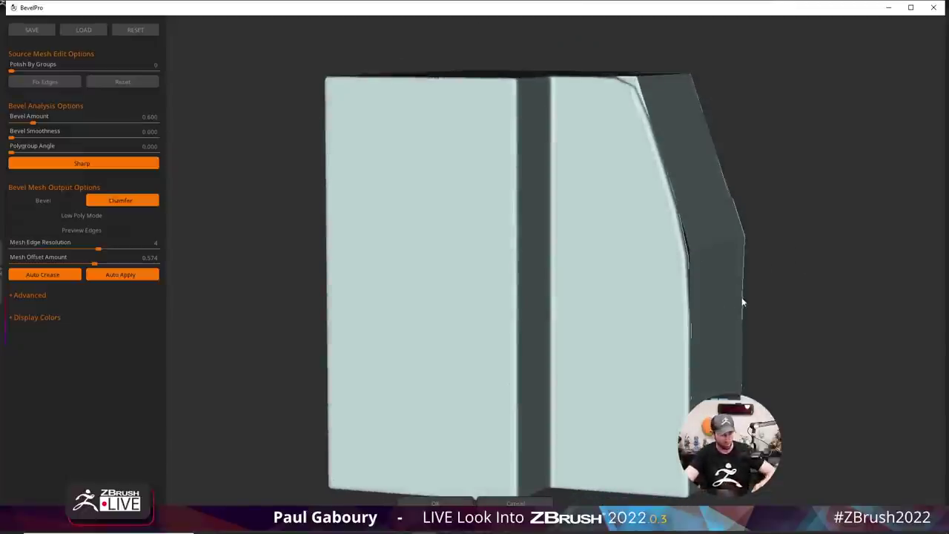
mouse_move(742, 302)
left_mouse_down()
mouse_move(761, 303)
mouse_move(785, 240)
left_mouse_up()
scroll(786, 240, "up", 5)
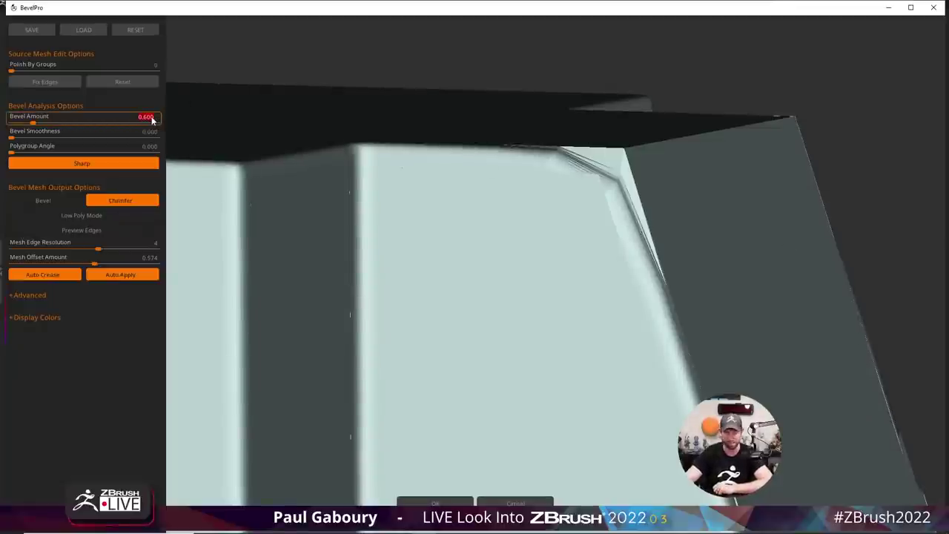
Set the BevelPro bevel amount to 1.000 and re-enable Low Poly Mode.
type("1")
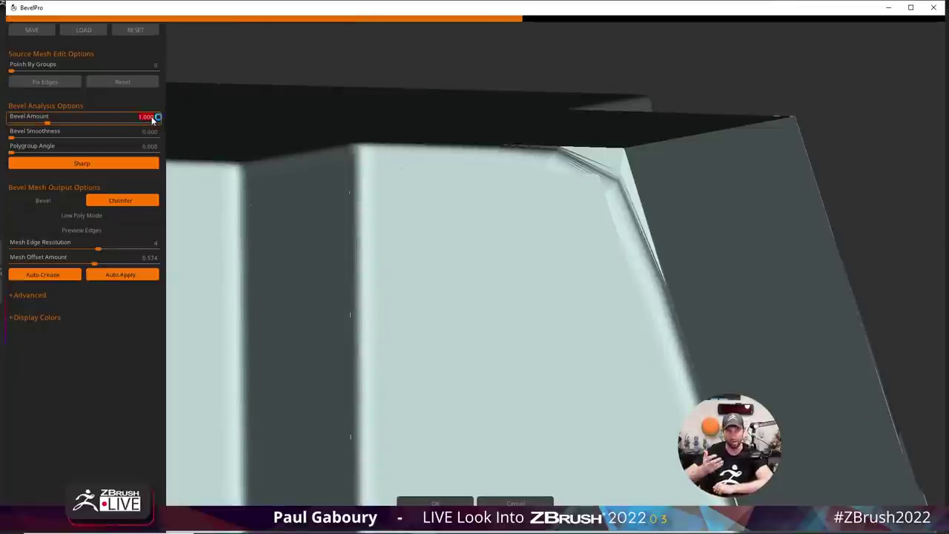
key("Return")
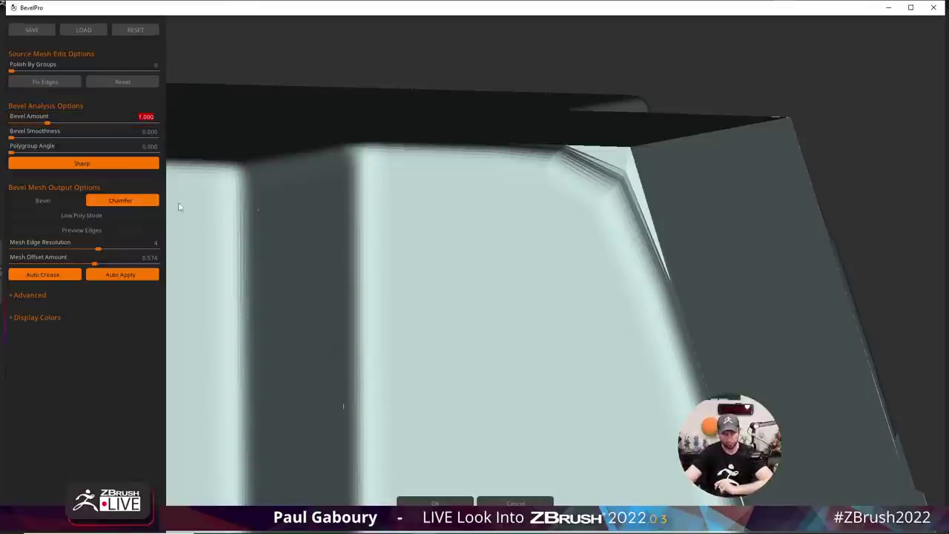
left_click(95, 214)
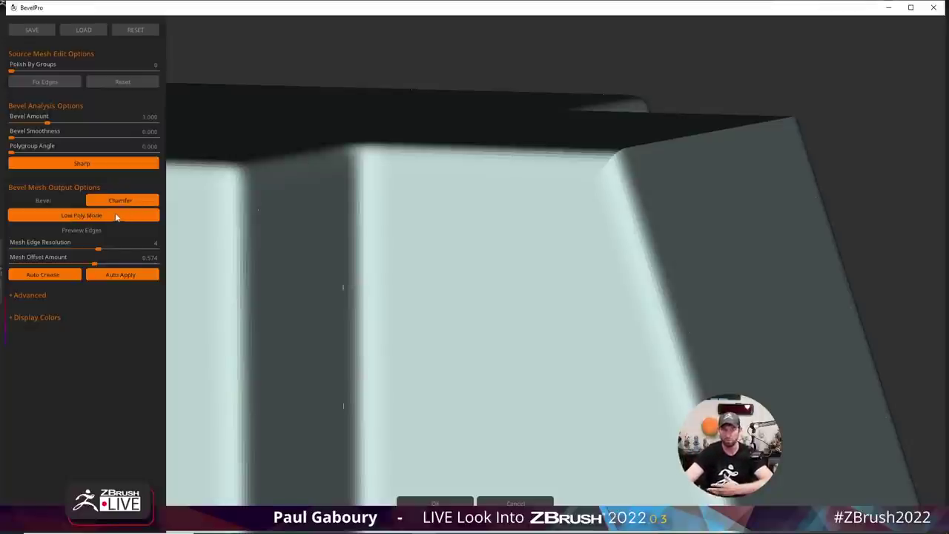
Compare the rounded Bevel output against Chamfer, settling back on Chamfer.
left_click(116, 215)
left_click(144, 203)
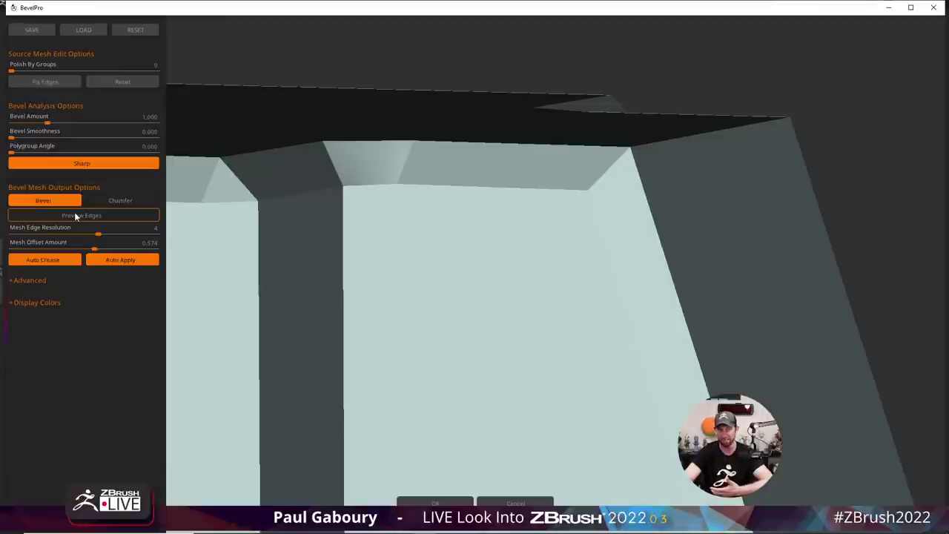
left_click(120, 202)
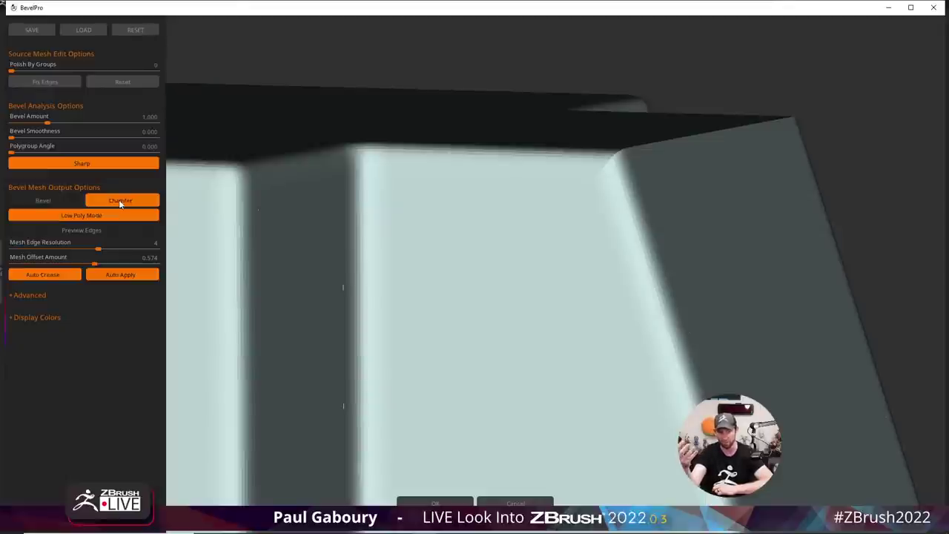
Turn Auto Apply off, accept the chamfer into ZBrush, and hide the polyframe.
left_click(122, 276)
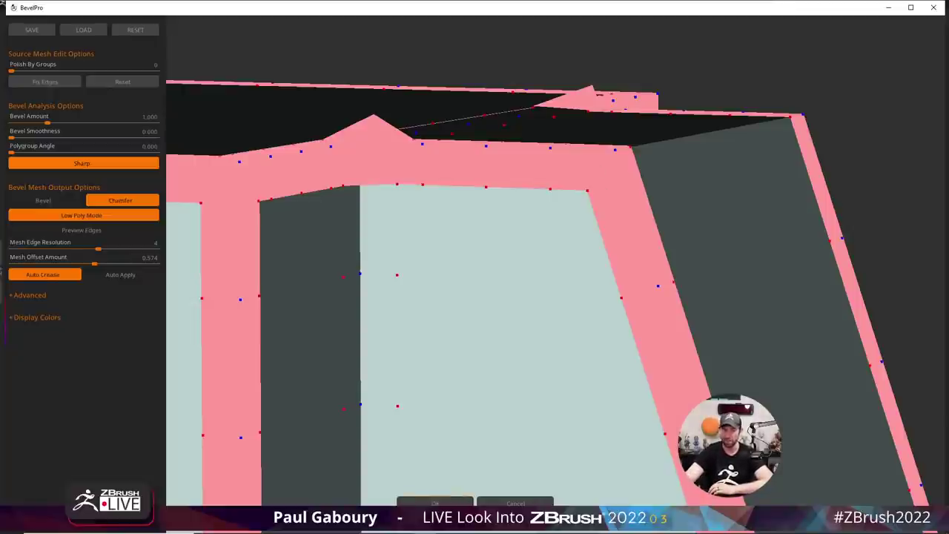
left_click(435, 503)
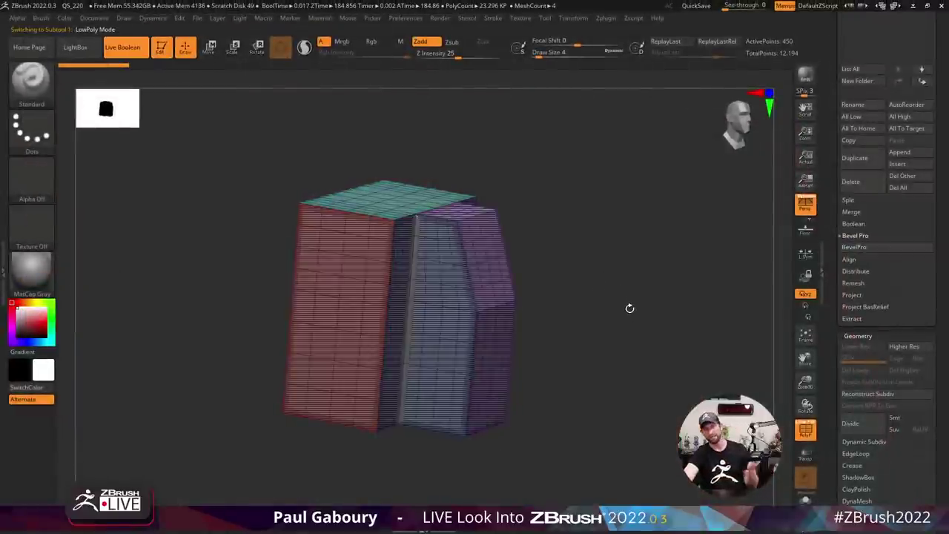
key("shift+f")
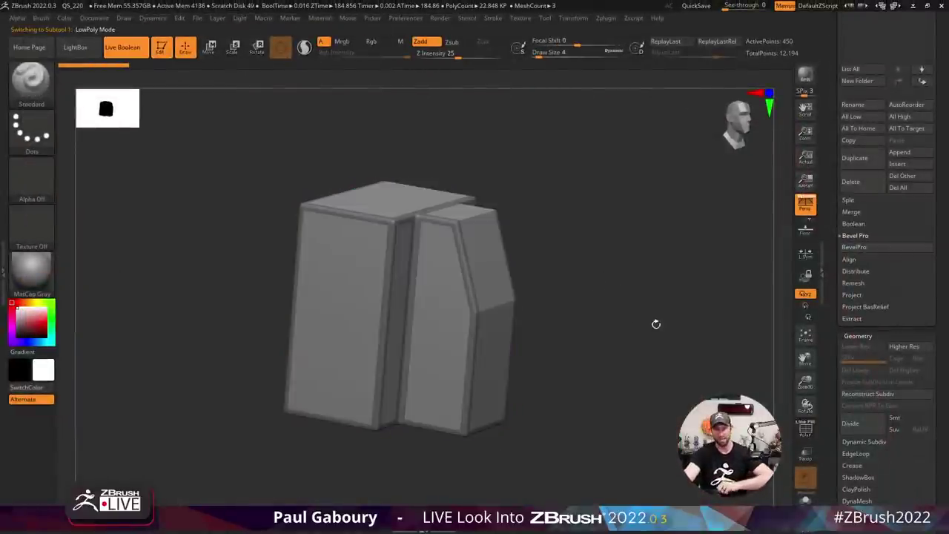
scroll(929, 256, "up", 10)
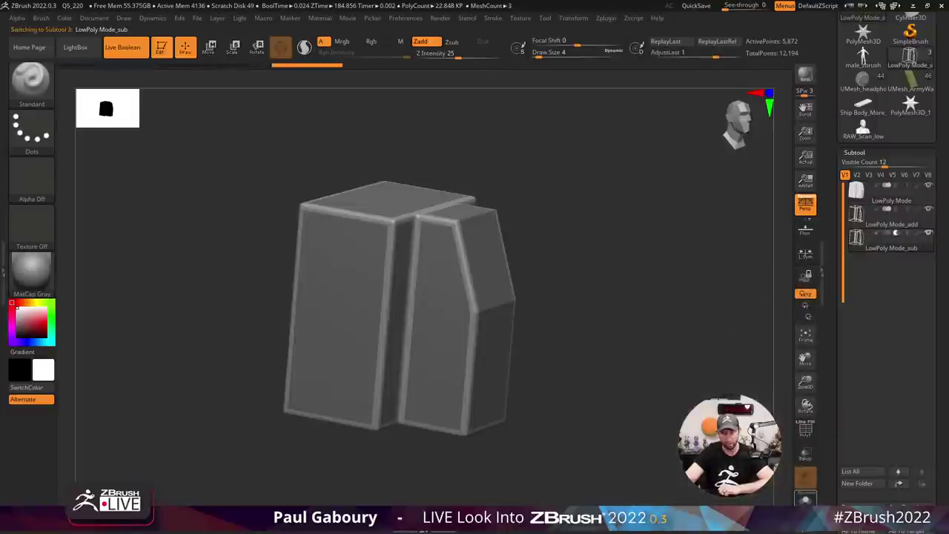
left_click(474, 308, "alt")
left_click_drag(561, 271, 517, 242)
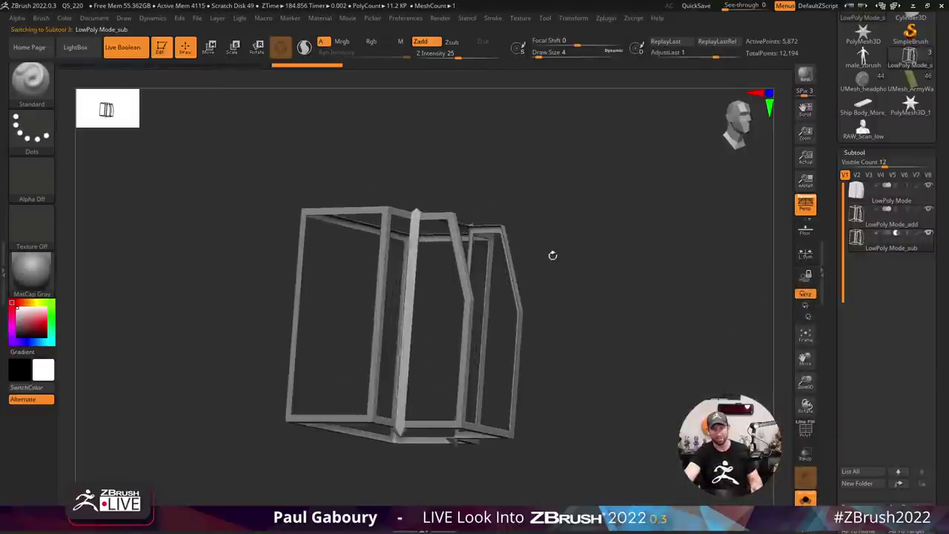
right_click_drag(517, 242, 478, 220, "ctrl")
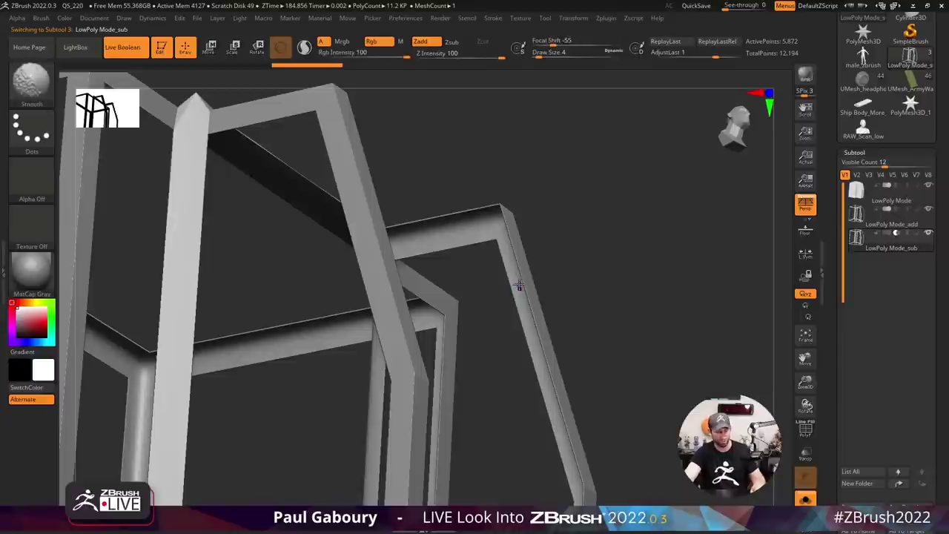
key("shift+f")
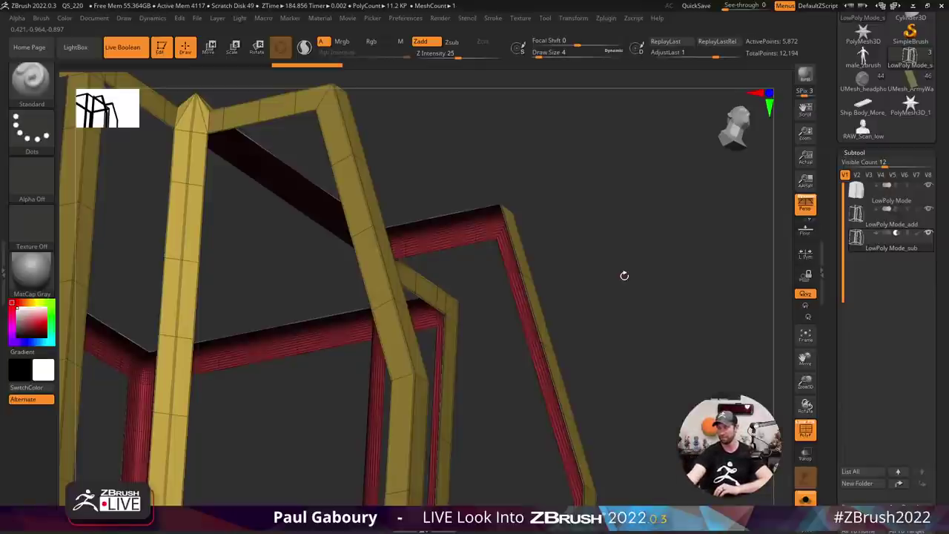
key("f")
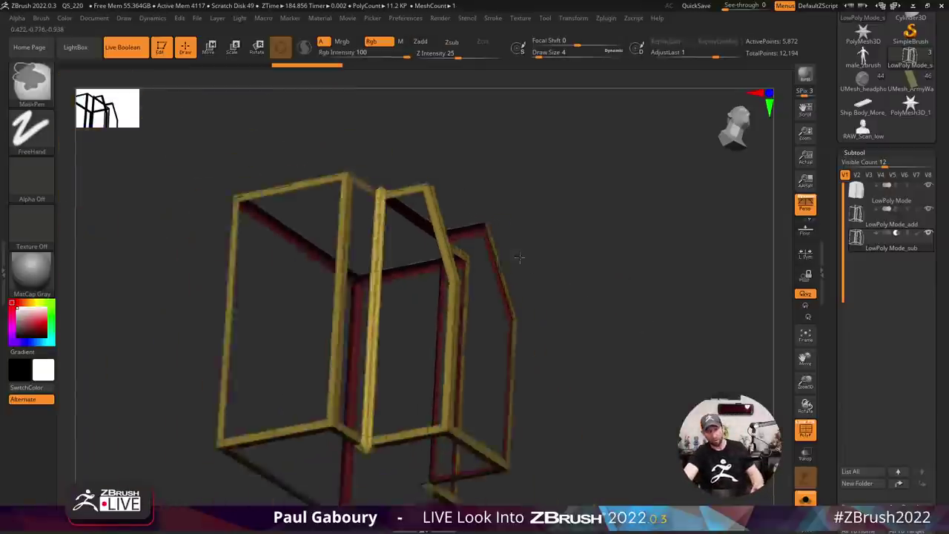
left_click_drag(617, 299, 626, 327)
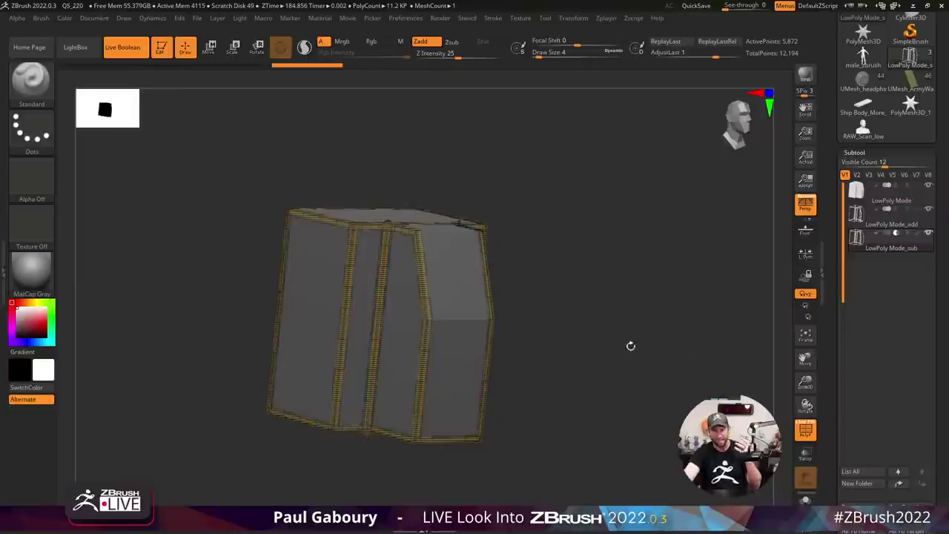
key("shift+f")
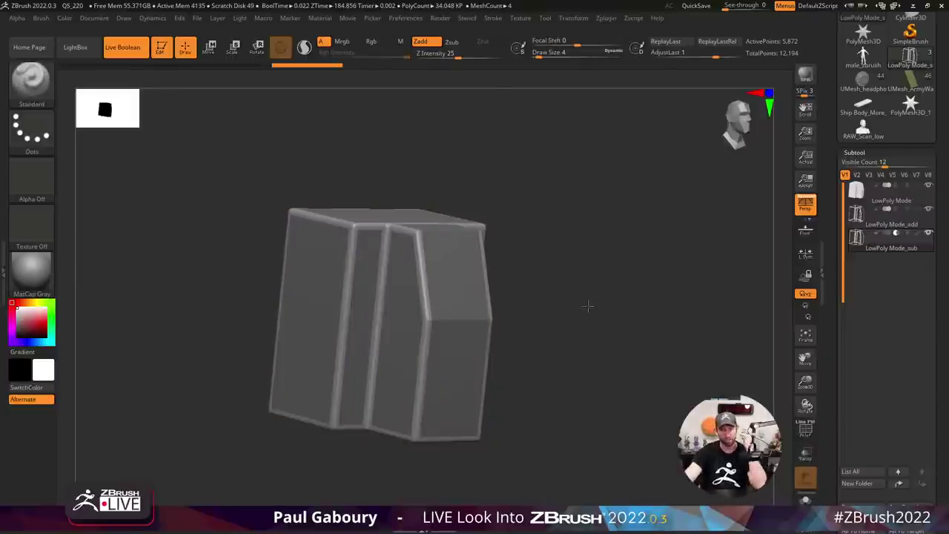
mouse_move(603, 297)
left_mouse_down()
mouse_move(577, 334)
mouse_move(590, 312)
left_mouse_up()
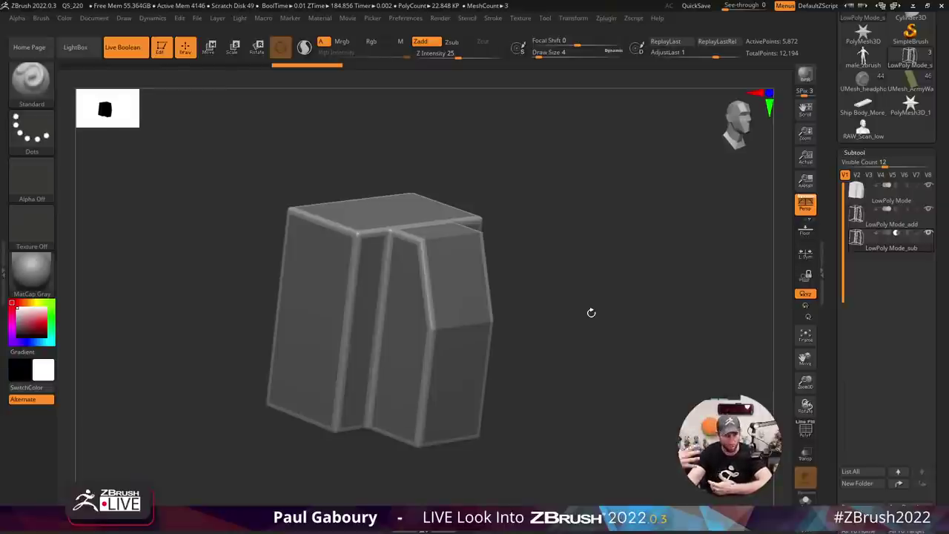
Make LowPoly Mode the active subtool, hide LowPoly Mode_add, and scroll to Bevel Pro.
scroll(937, 383, "down", 2)
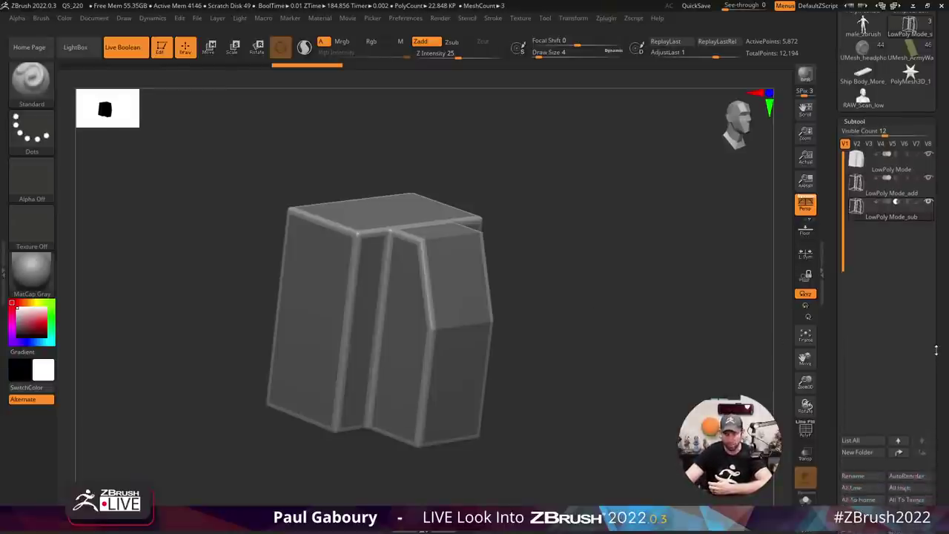
scroll(936, 349, "down", 2)
left_click(910, 141)
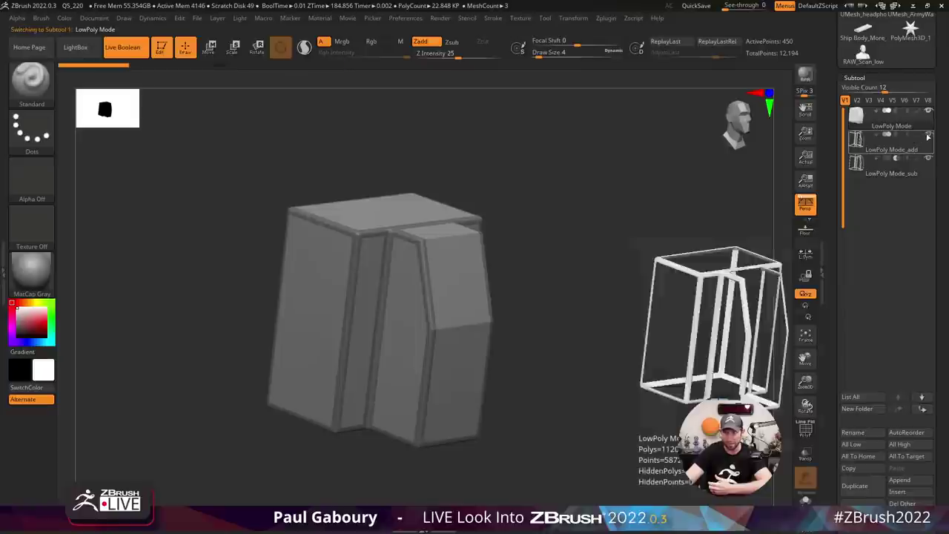
left_click(928, 135)
mouse_move(628, 235)
left_mouse_down()
mouse_move(582, 214)
mouse_move(572, 230)
left_mouse_up()
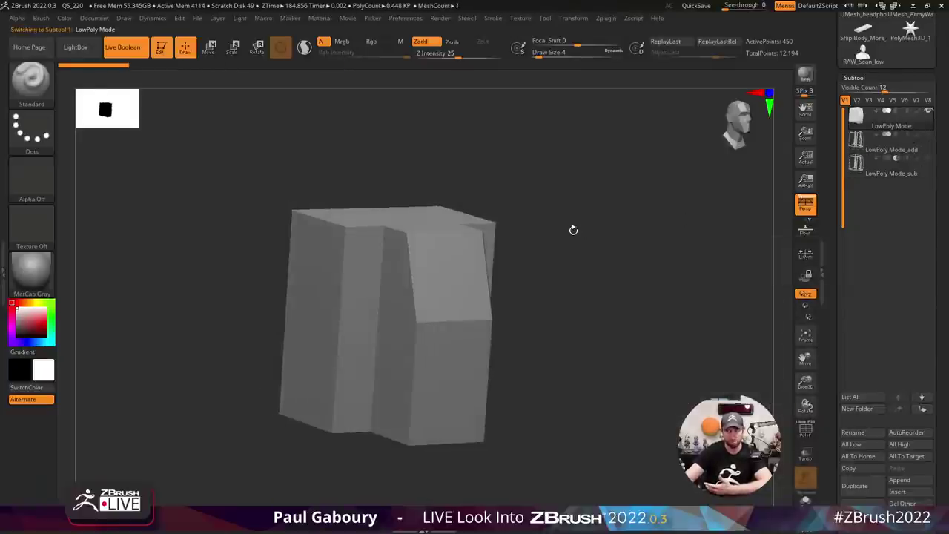
key("Down")
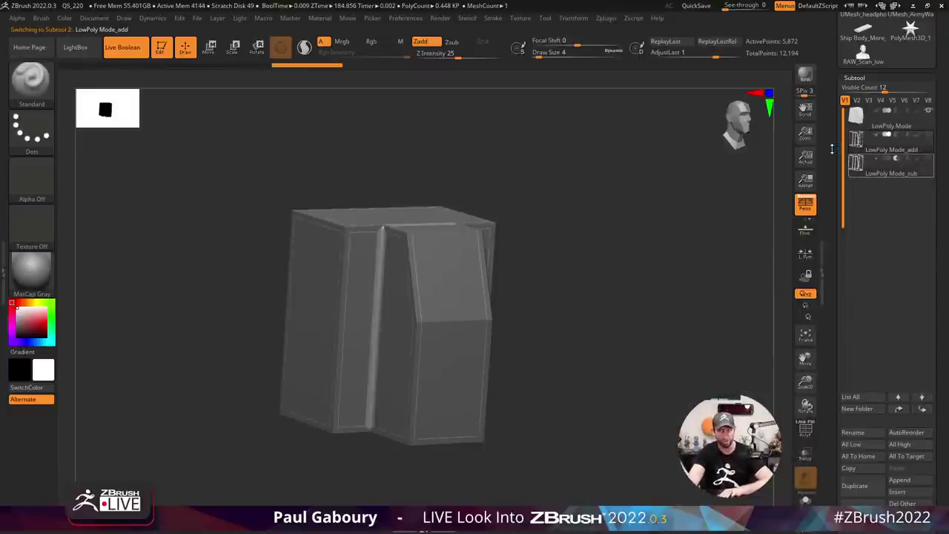
key("Up")
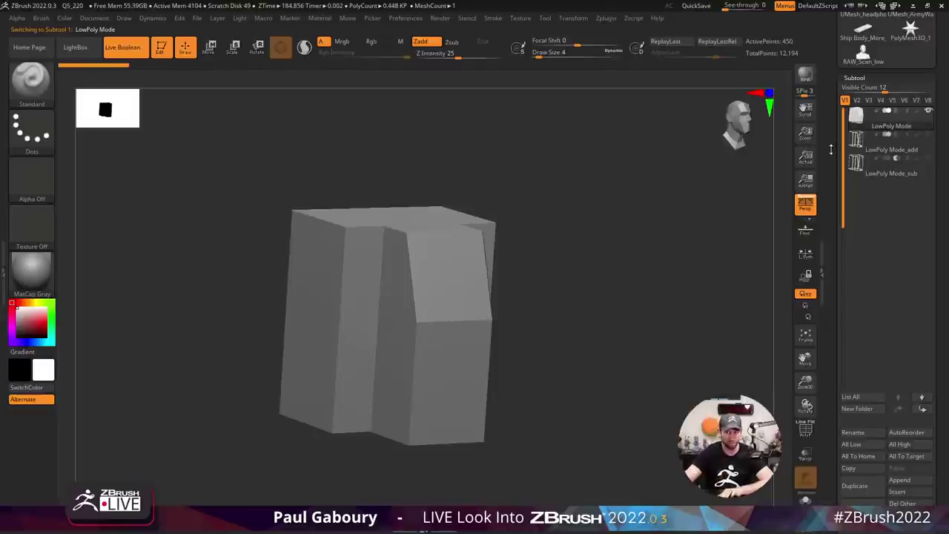
scroll(938, 207, "down", 3)
scroll(930, 148, "down", 5)
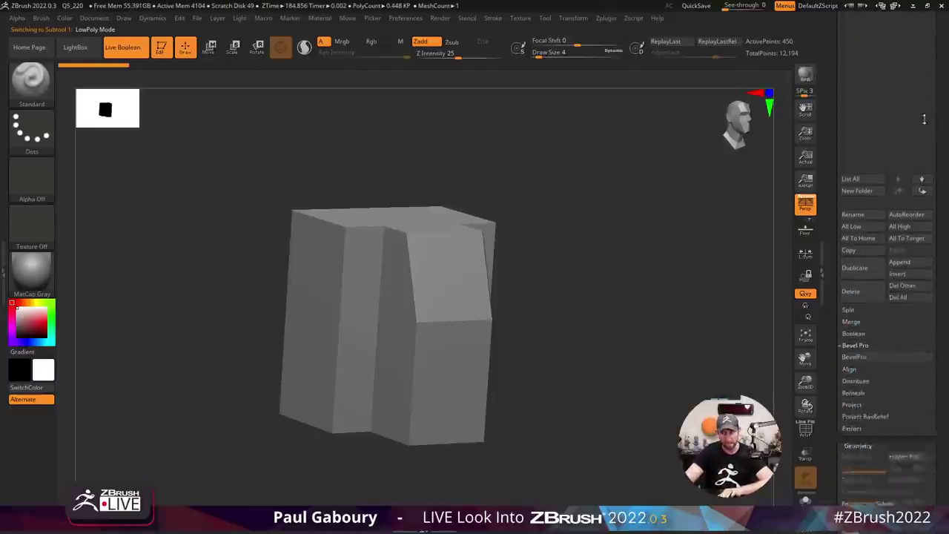
scroll(920, 87, "down", 5)
Send the LowPoly Mode block to Bevel Pro, auto-apply the chamfer, and accept it back.
left_click(854, 136)
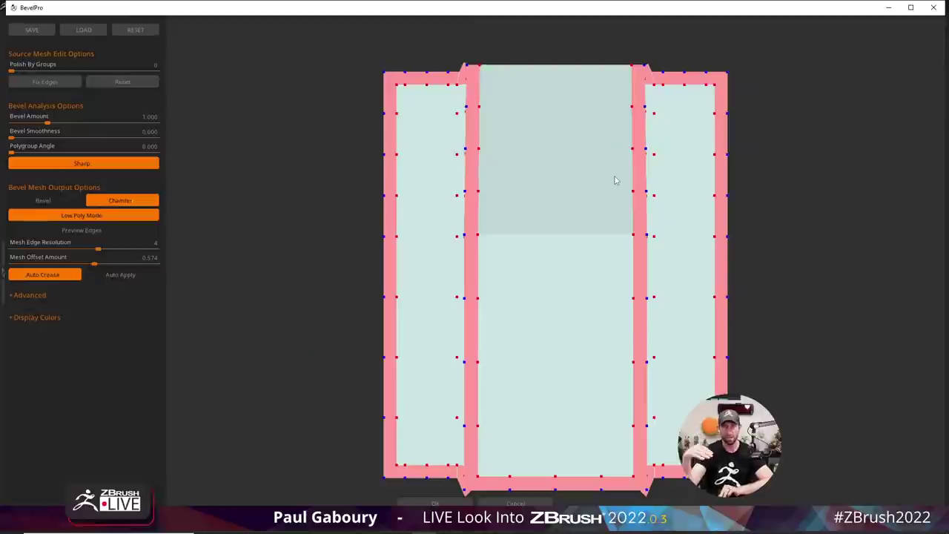
left_click_drag(776, 224, 853, 231)
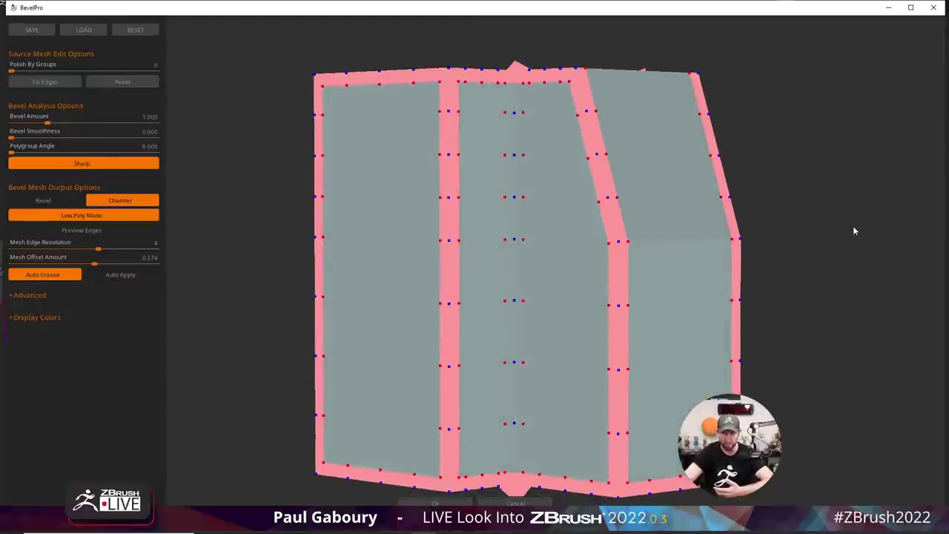
left_click(144, 275)
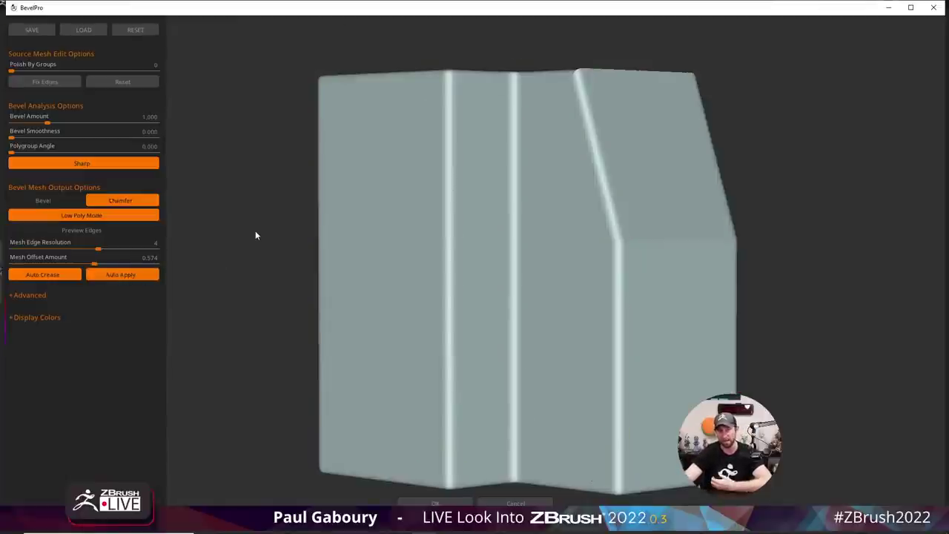
mouse_move(828, 254)
left_mouse_down()
mouse_move(847, 288)
mouse_move(842, 173)
mouse_move(855, 222)
mouse_move(894, 261)
mouse_move(864, 195)
mouse_move(834, 259)
mouse_move(723, 228)
left_mouse_up()
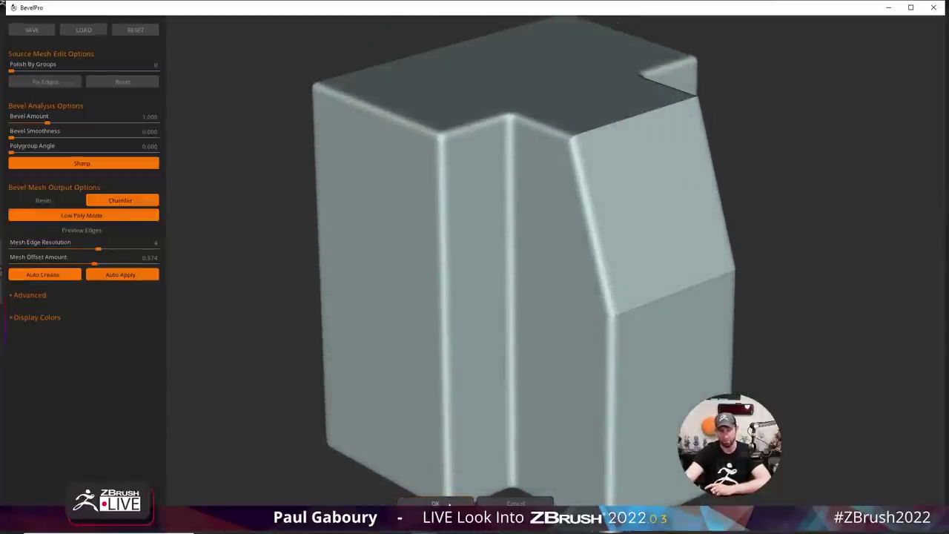
left_click(432, 503)
left_click_drag(626, 327, 622, 333)
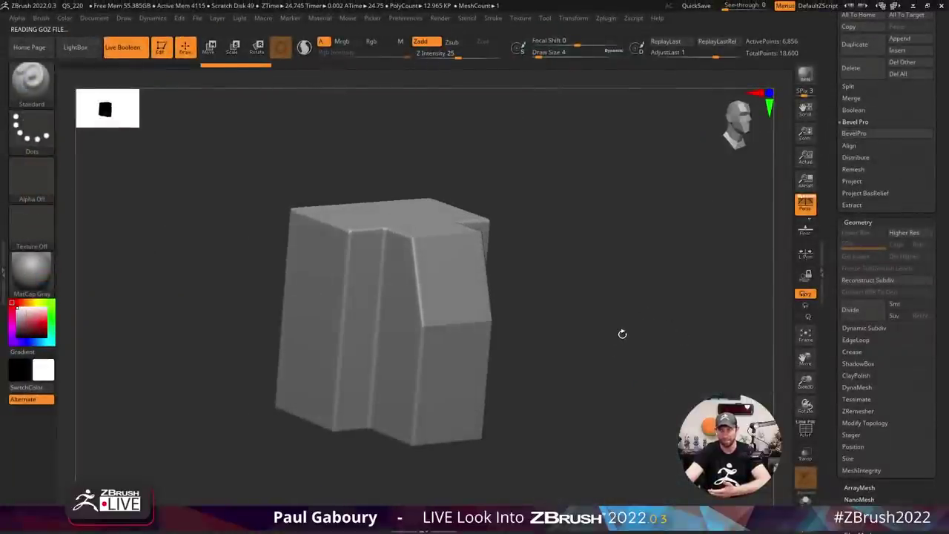
Turn off Live Boolean and inspect the chamfered block's polygroups up close.
scroll(918, 353, "up", 6)
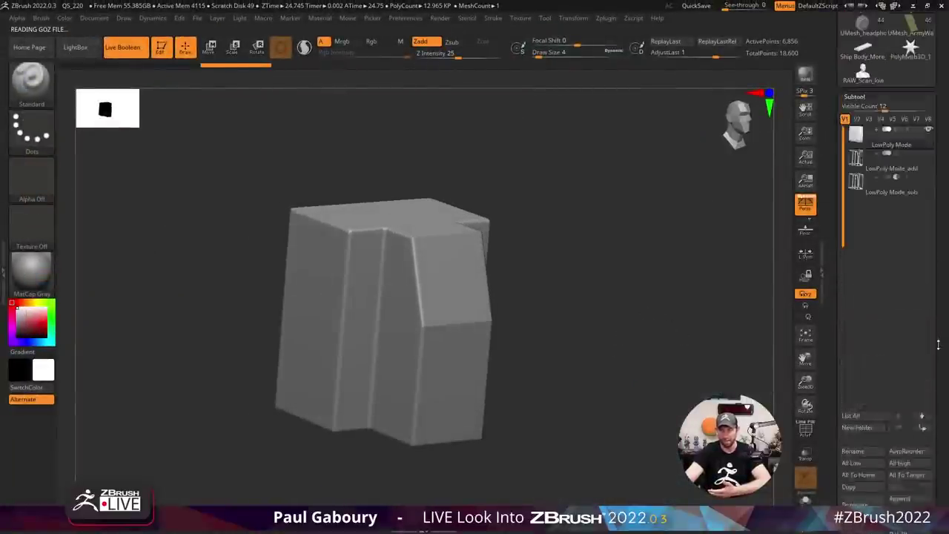
left_click(122, 46)
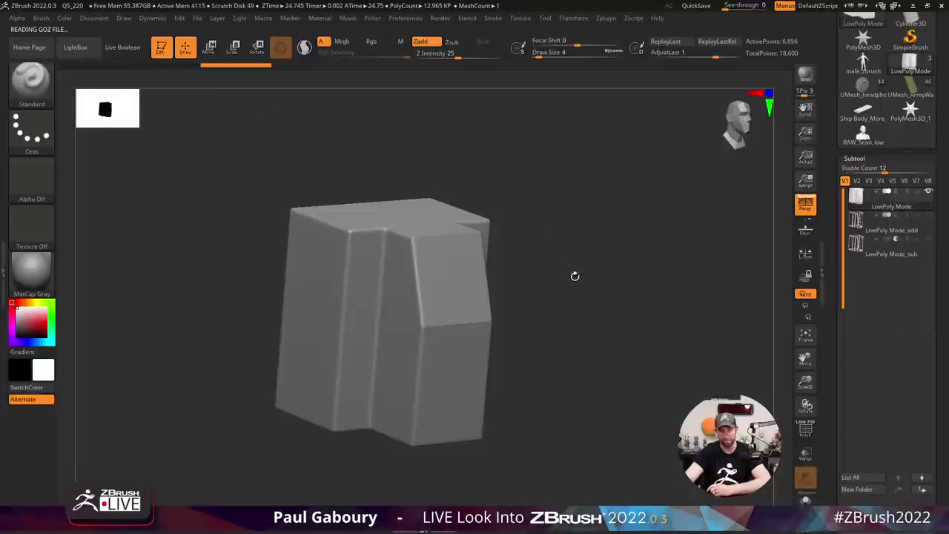
left_click_drag(574, 275, 583, 279)
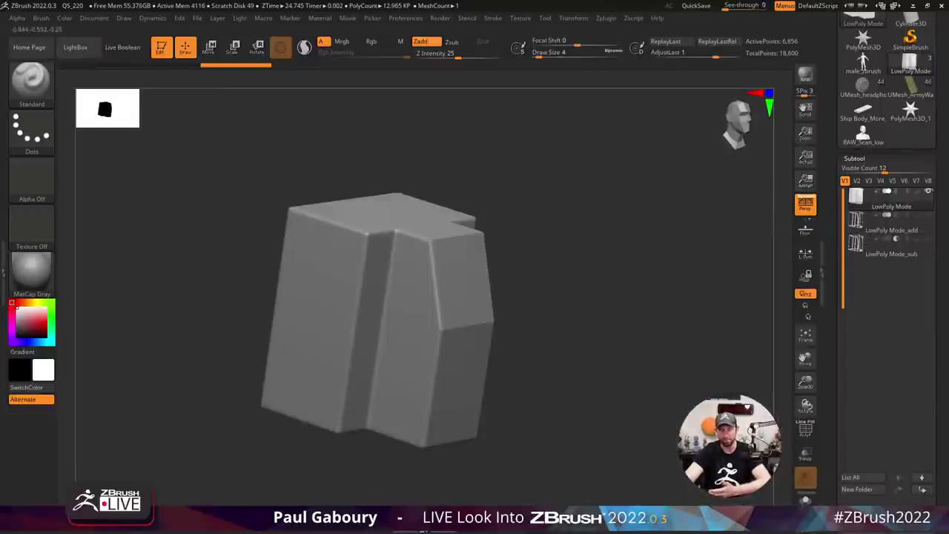
key("shift+f")
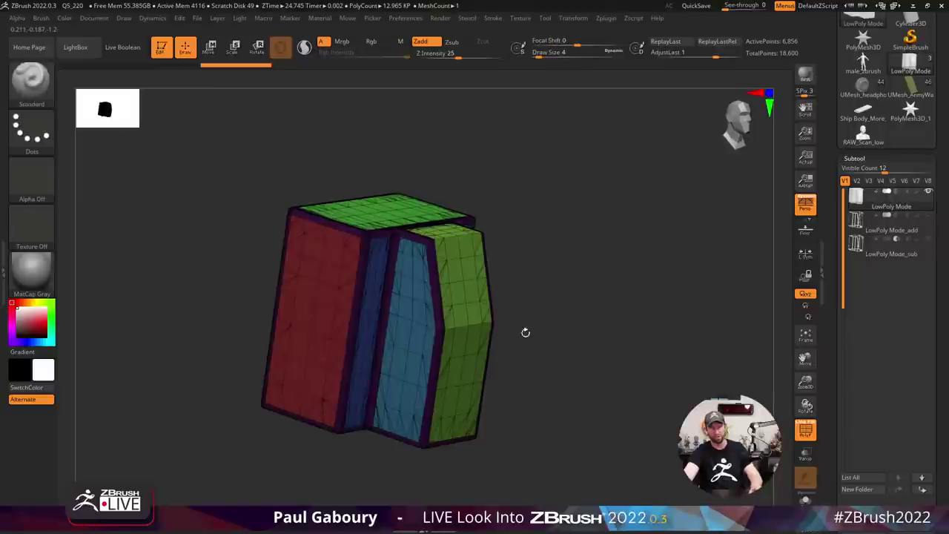
right_click_drag(531, 332, 632, 353, "ctrl")
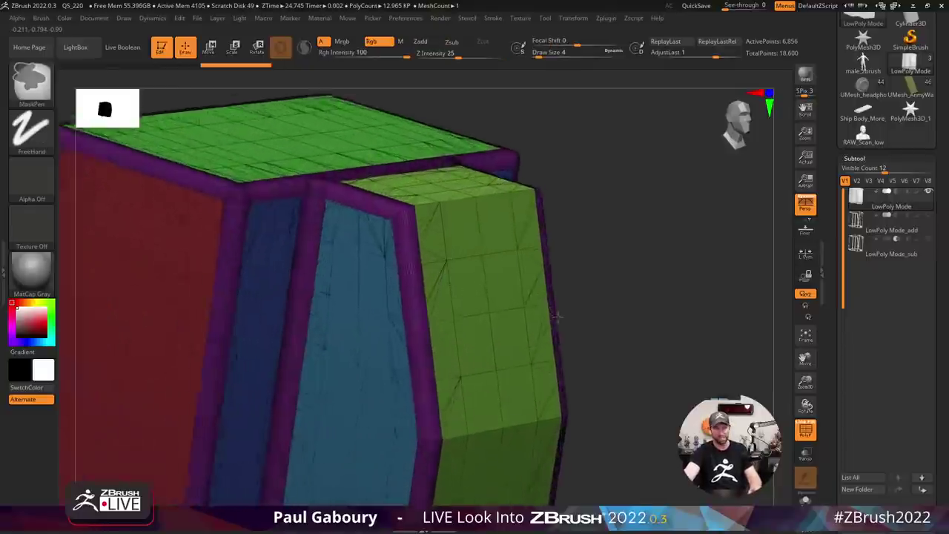
key("f")
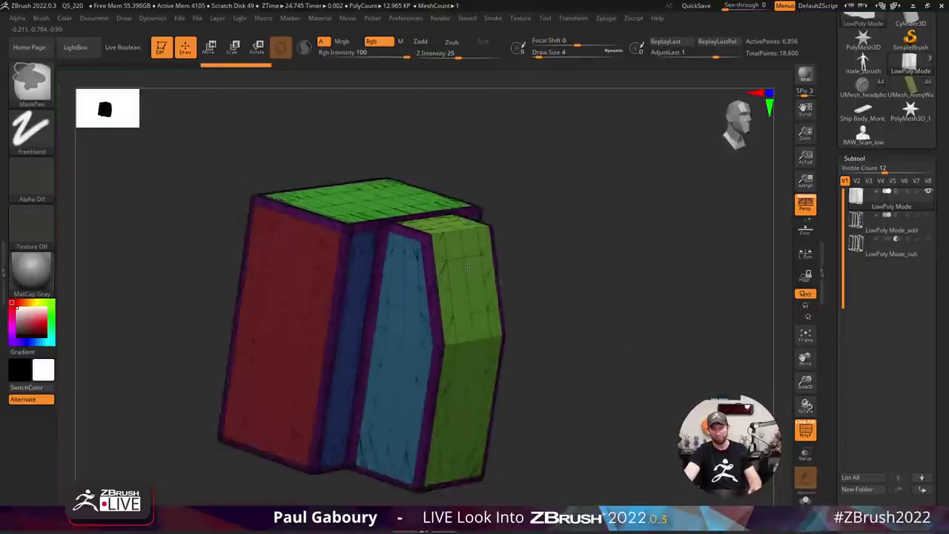
key("shift+f")
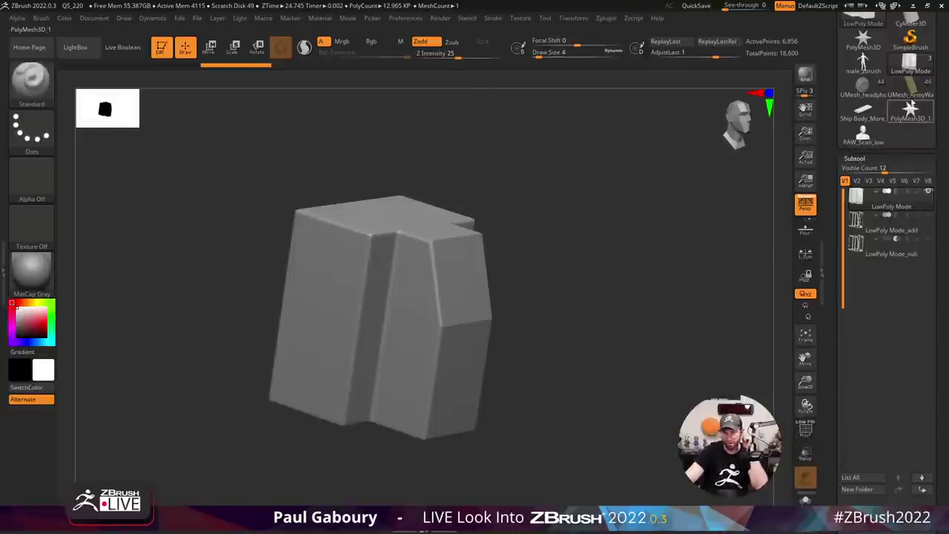
Load the ArmyWalkie model, return to the Standard brush, and turn Live Boolean on.
left_click(910, 87)
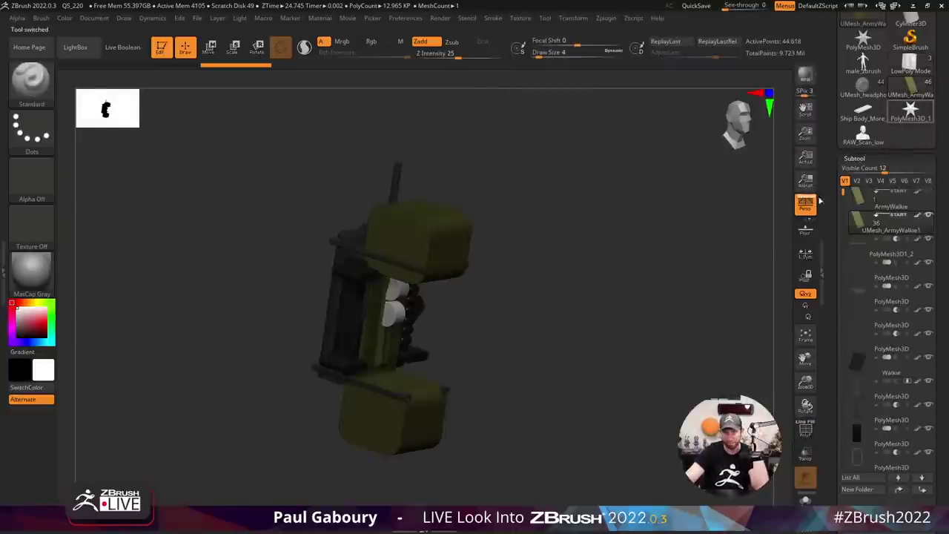
mouse_move(593, 381)
left_mouse_down()
mouse_move(568, 353)
mouse_move(571, 289)
mouse_move(616, 282)
left_mouse_up()
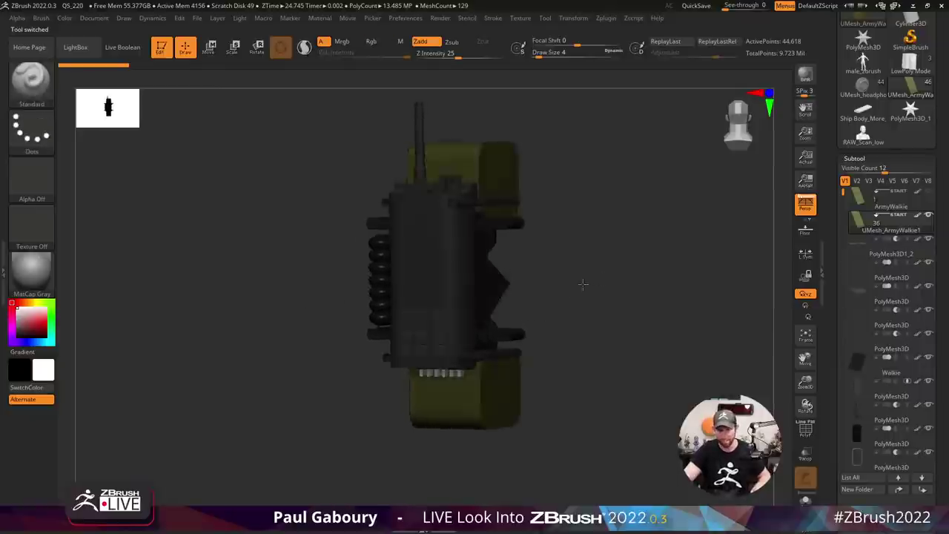
key("ctrl")
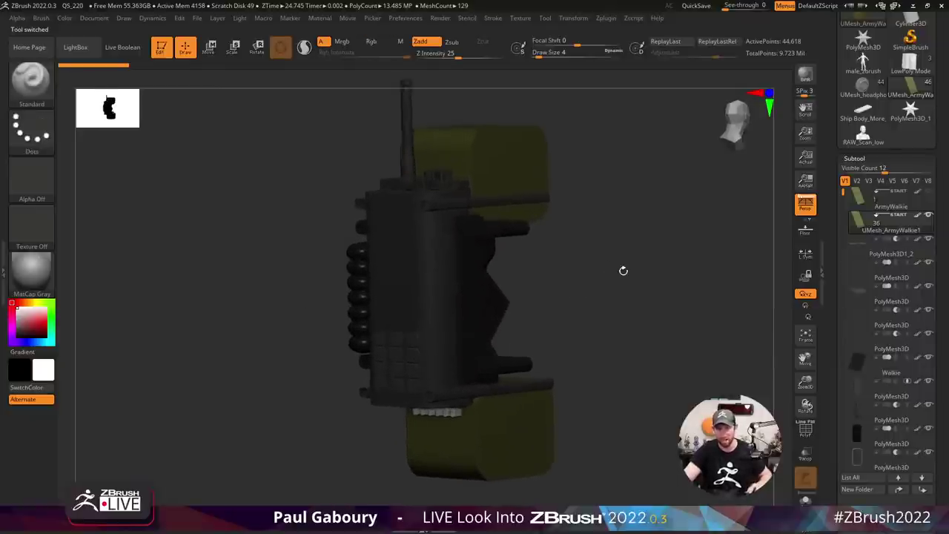
left_click(122, 47)
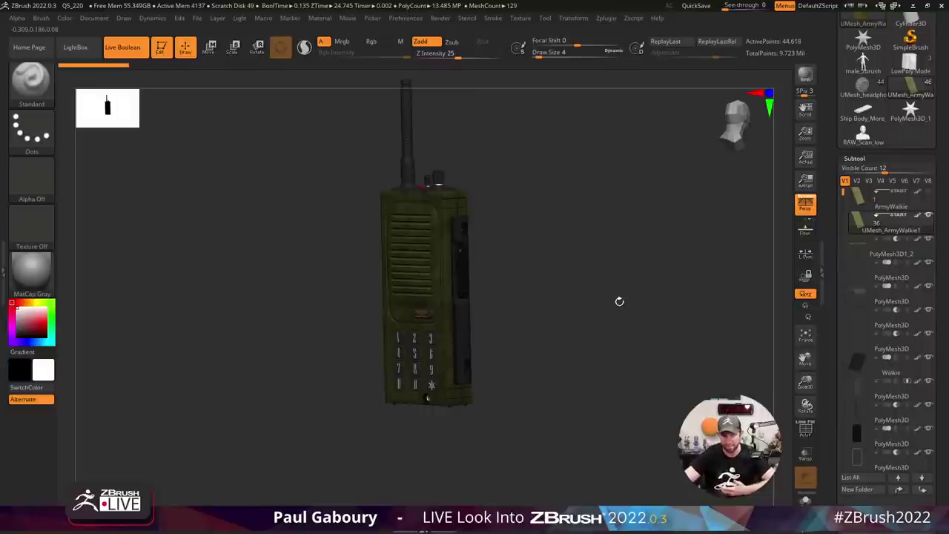
Apply the SkinShade4 material to the walkie-talkie and rotate it to a front view.
left_click(31, 272)
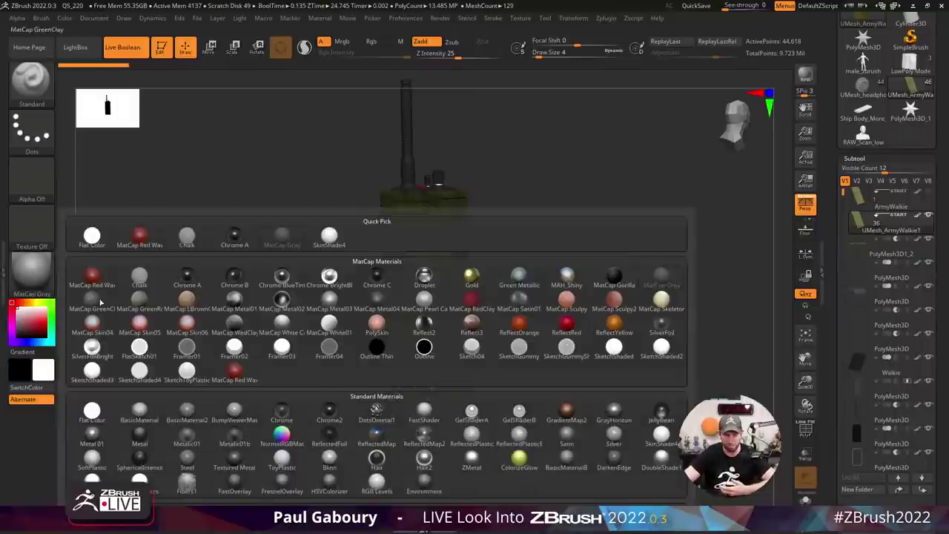
left_click(653, 435)
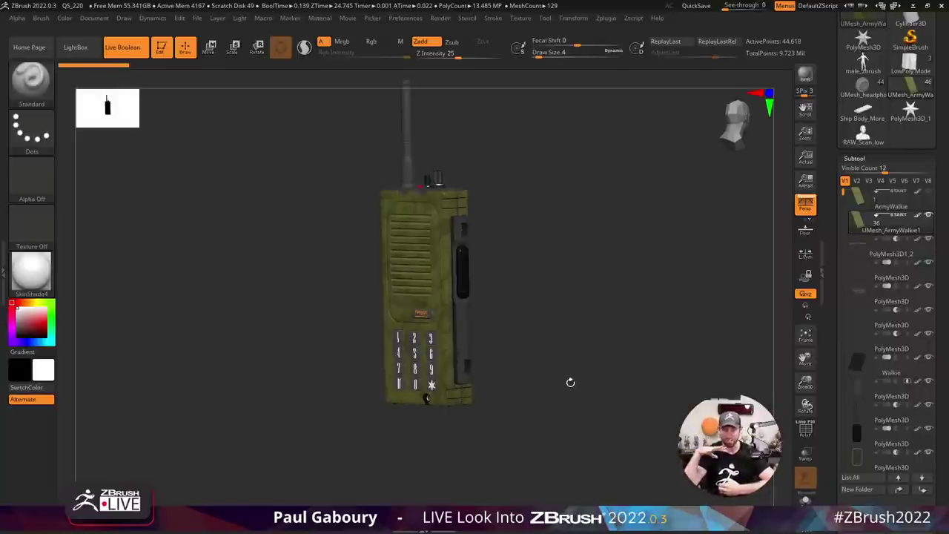
left_click_drag(622, 346, 645, 341)
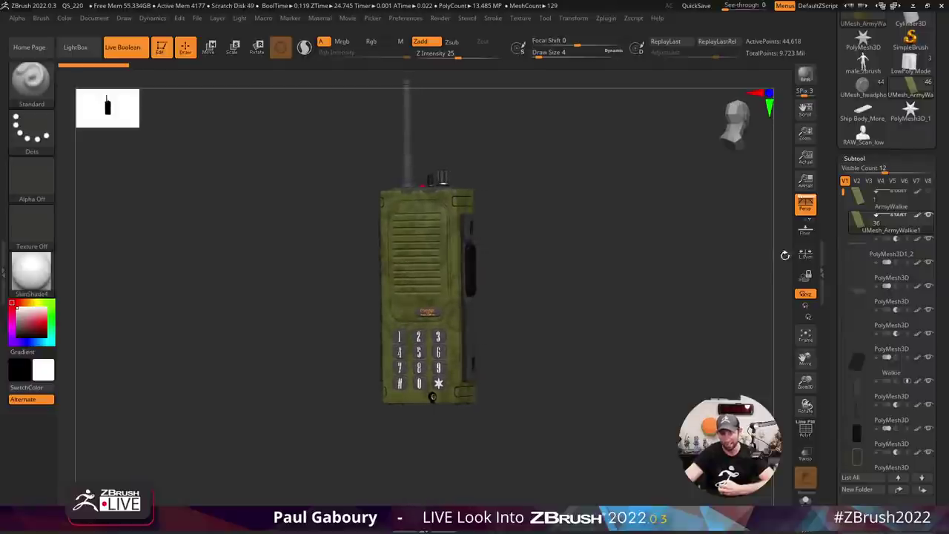
Turn on Surface Noise, then expand the Subtool section down to Bevel Pro.
left_click(852, 158)
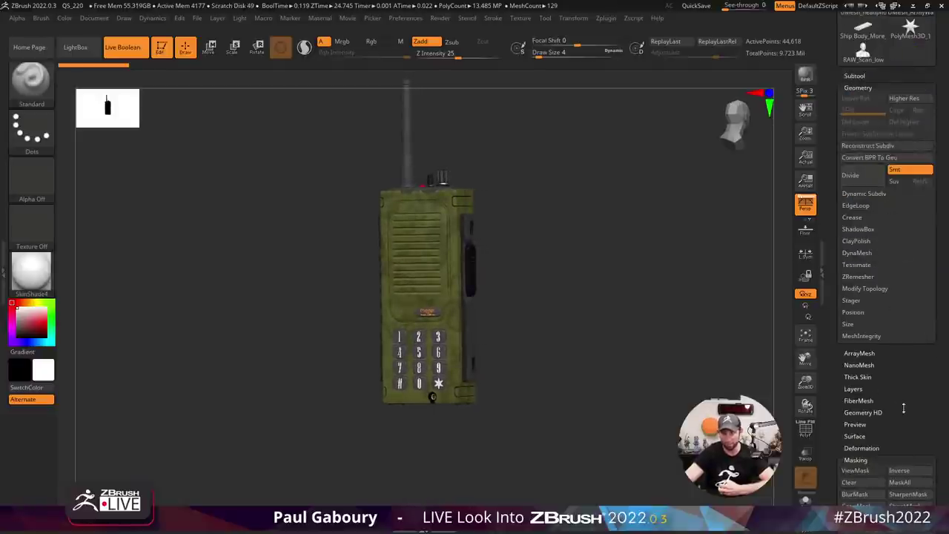
left_click(862, 435)
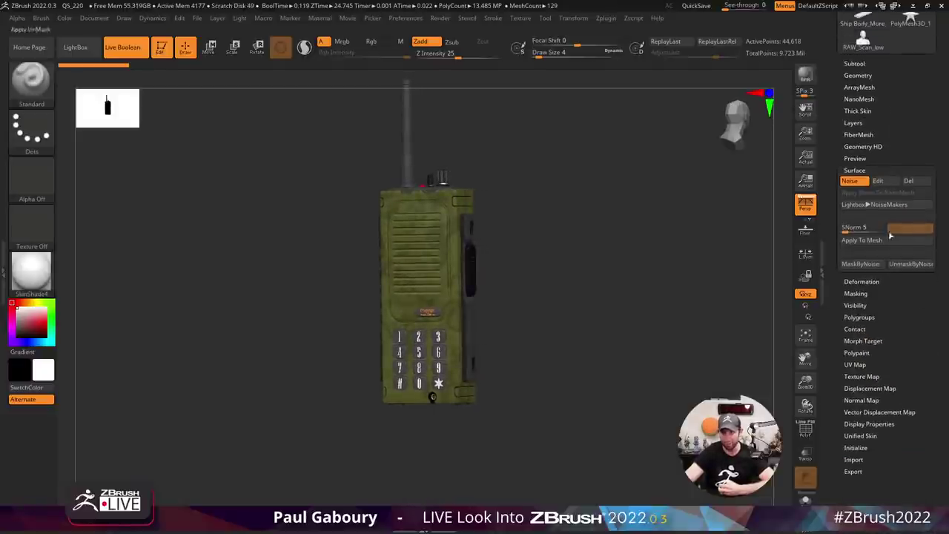
left_click(849, 181)
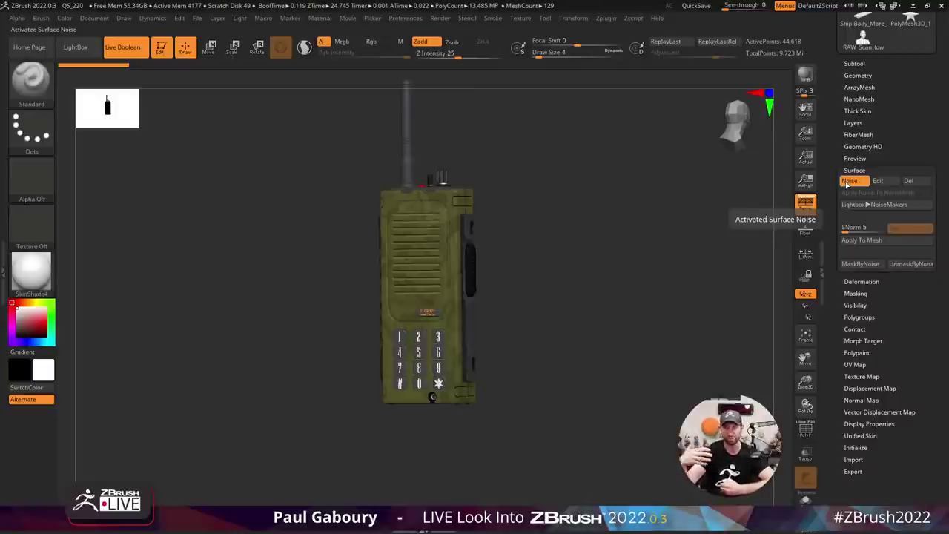
left_click(854, 170)
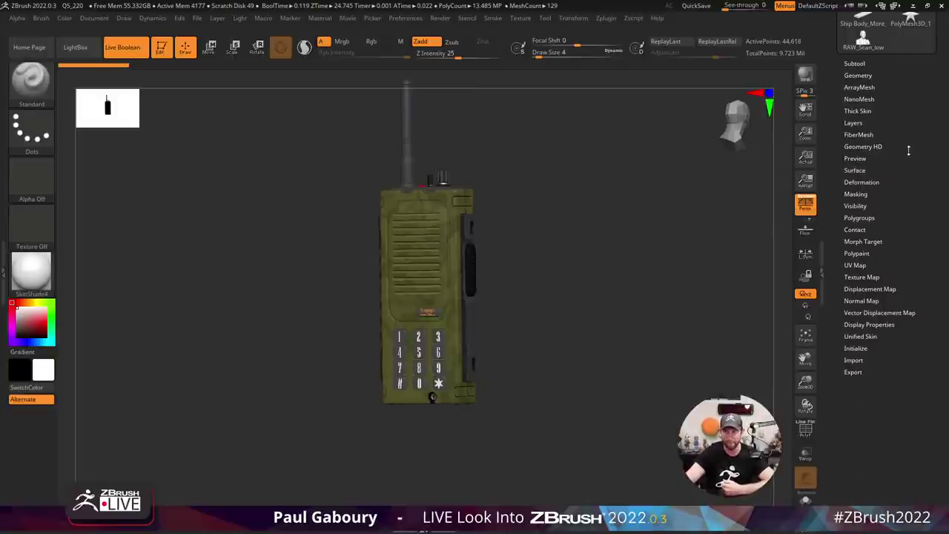
left_click(857, 198)
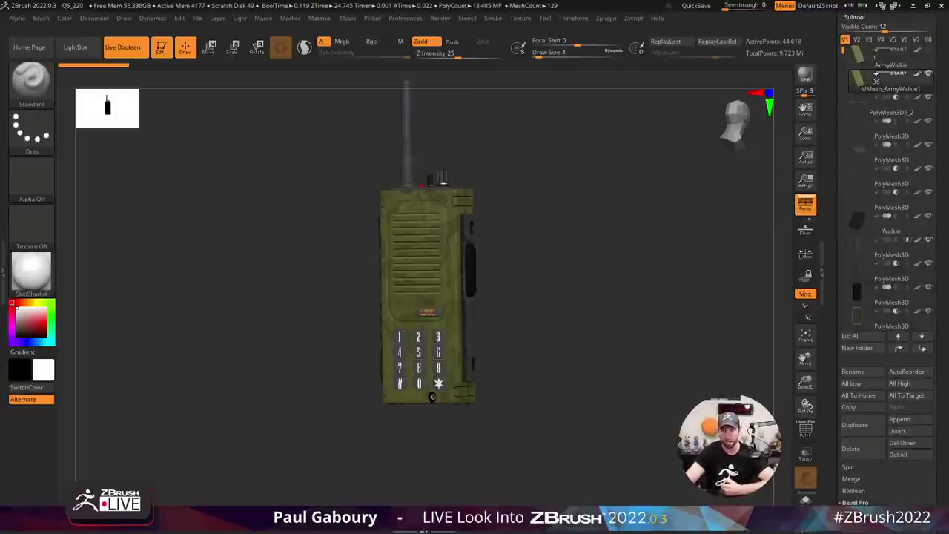
scroll(942, 239, "up", 3)
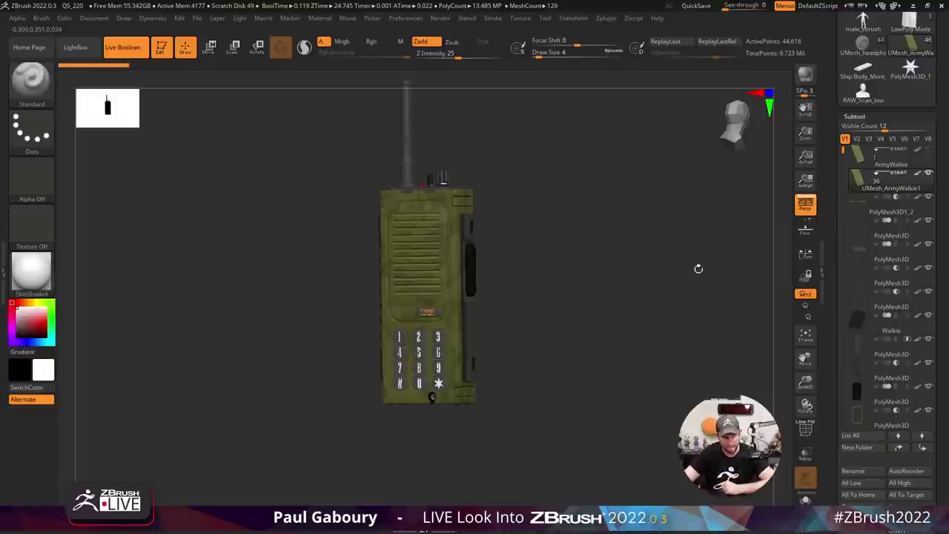
scroll(932, 363, "down", 3)
Launch BevelPro on the current walkie part and orbit to view its side and top.
scroll(936, 326, "down", 4)
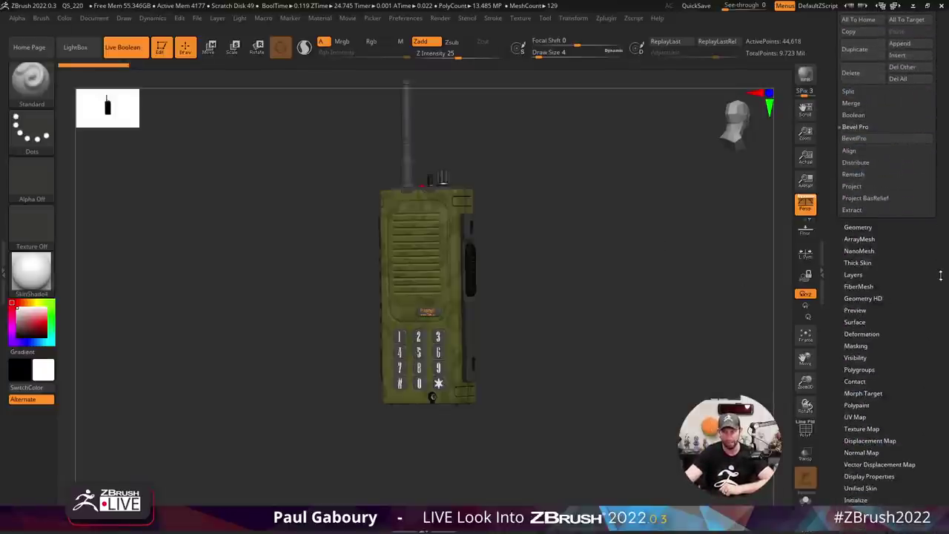
scroll(940, 296, "down", 3)
scroll(941, 287, "up", 1)
left_click(897, 223)
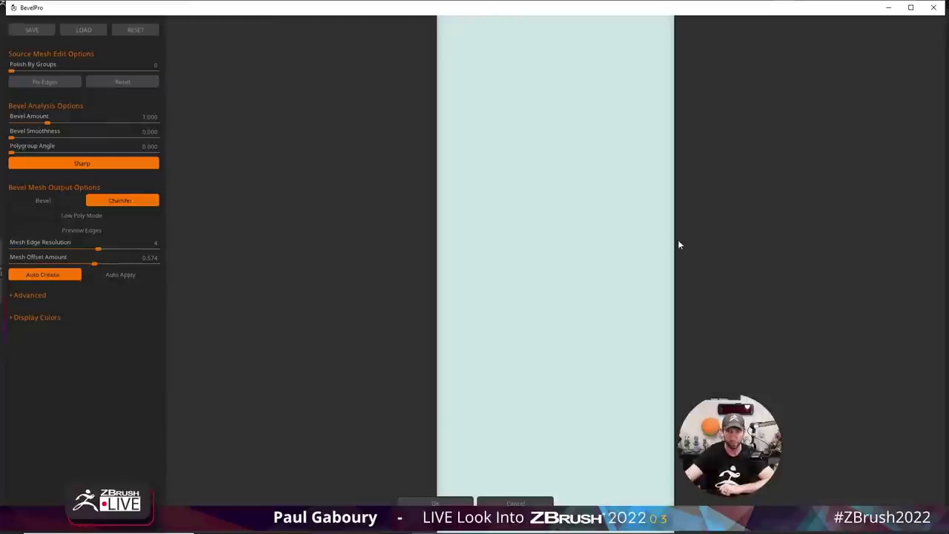
left_click_drag(486, 306, 508, 331)
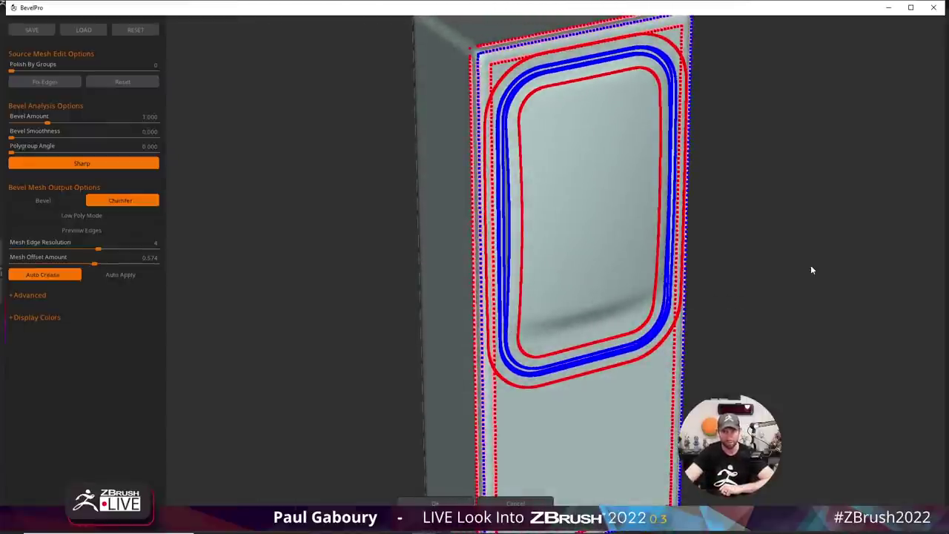
left_click_drag(793, 271, 729, 325)
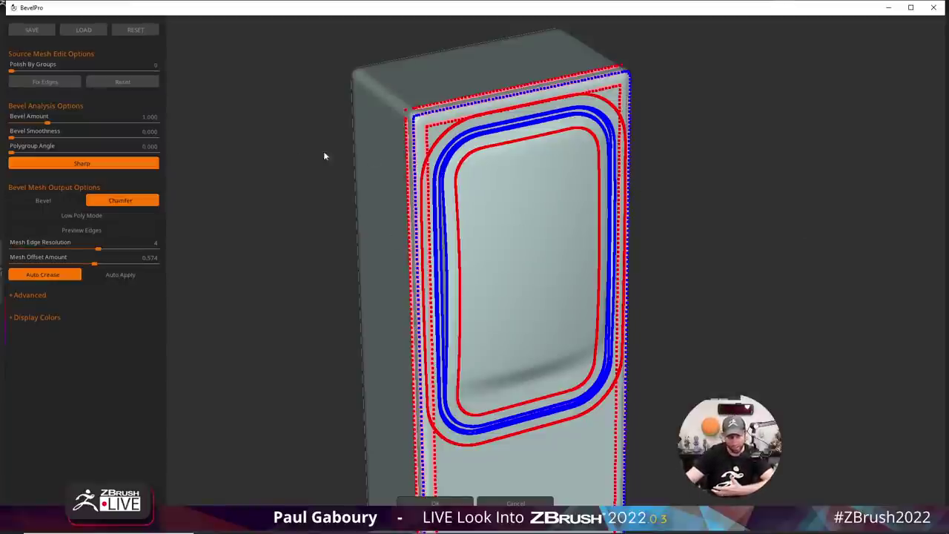
Set Bevel Amount to 0.2 and zoom in on the left bevel edge.
left_click(148, 117)
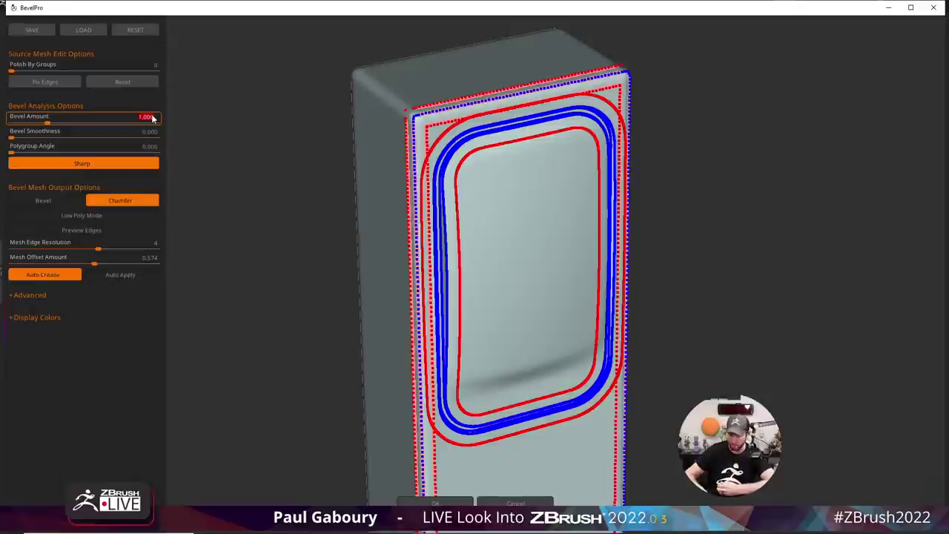
type("0.2")
key("Return")
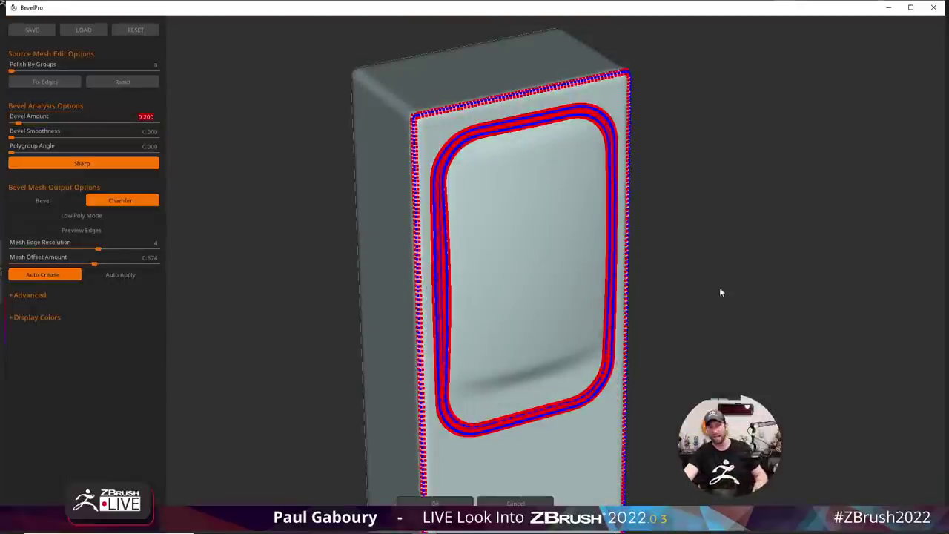
left_click_drag(719, 287, 691, 238)
scroll(468, 186, "up", 2)
scroll(462, 242, "up", 5)
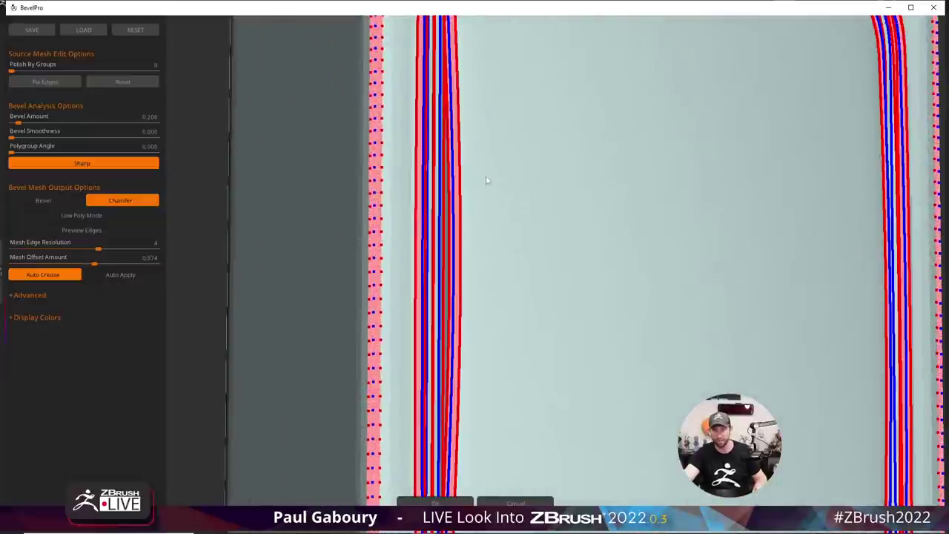
scroll(486, 180, "down", 4)
scroll(429, 163, "up", 2)
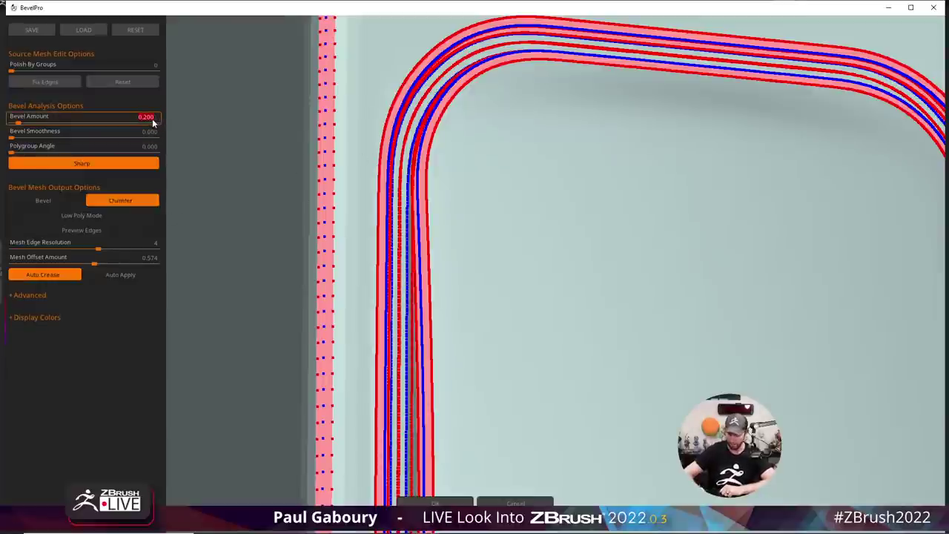
Try a Bevel Amount of 0.1, then return it to 0.2.
type("0.1")
key("Return")
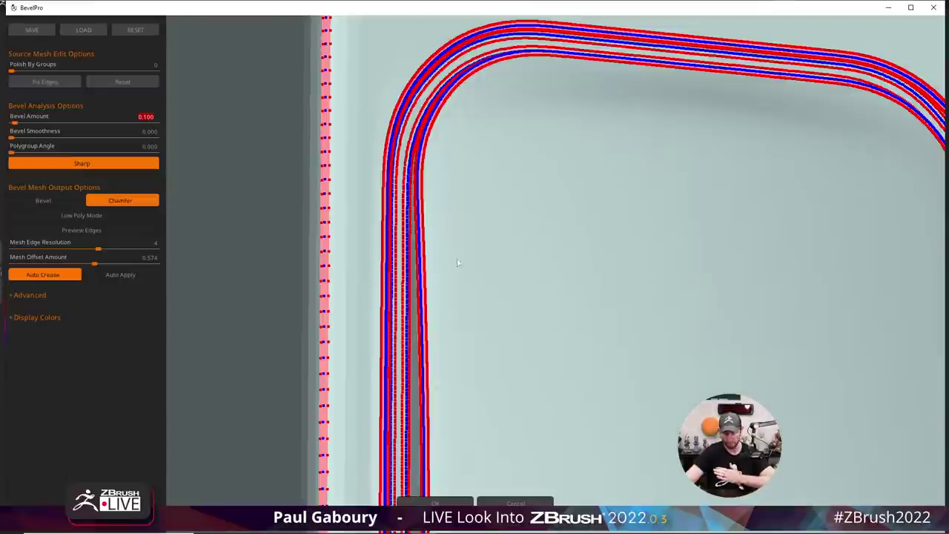
type("0.2")
key("Return")
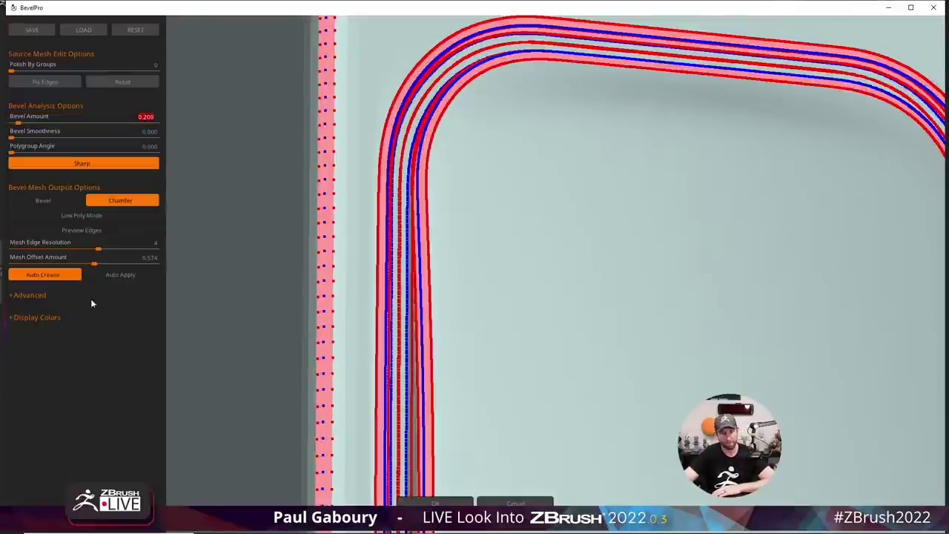
In BevelPro's Display Colors, make the mesh teal, amount lines green and bevel filling pale yellow.
left_click(33, 322)
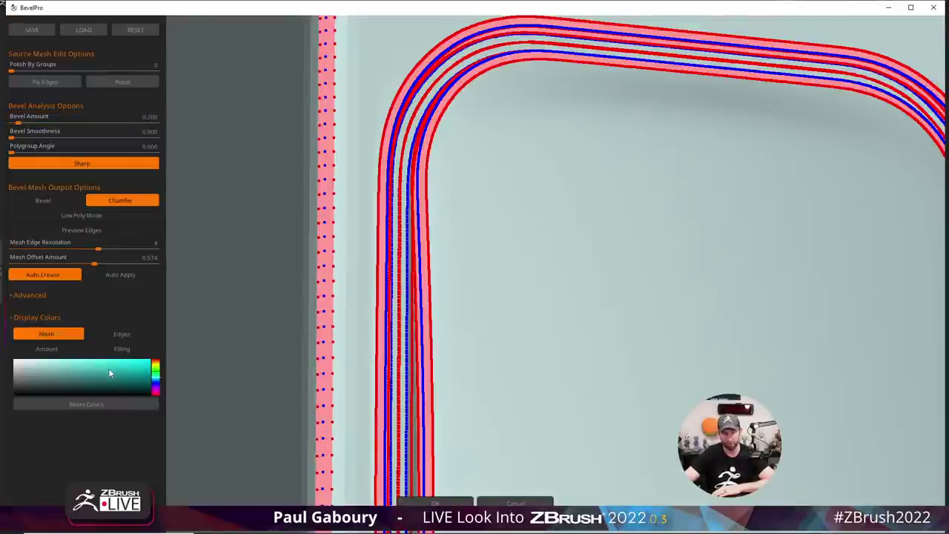
mouse_move(110, 372)
left_mouse_down()
mouse_move(140, 370)
mouse_move(127, 366)
left_mouse_up()
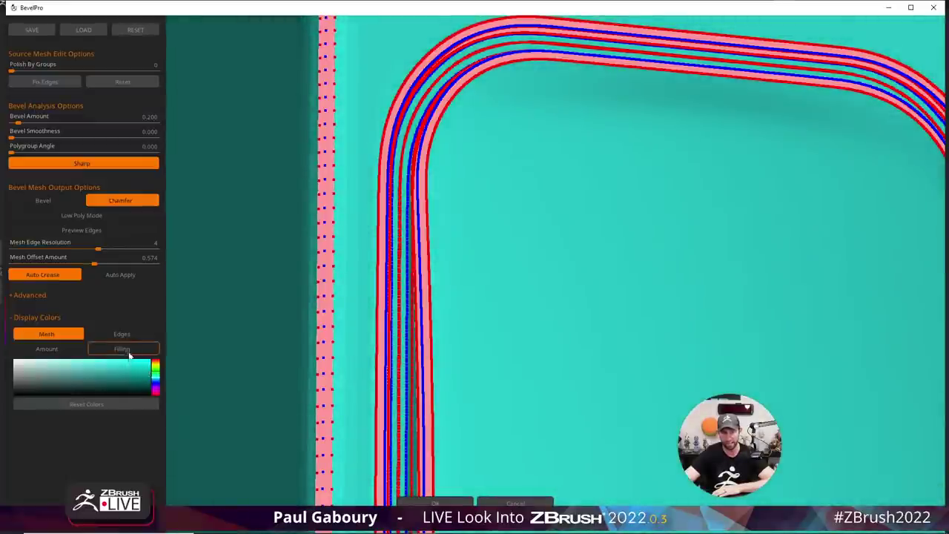
left_click(123, 333)
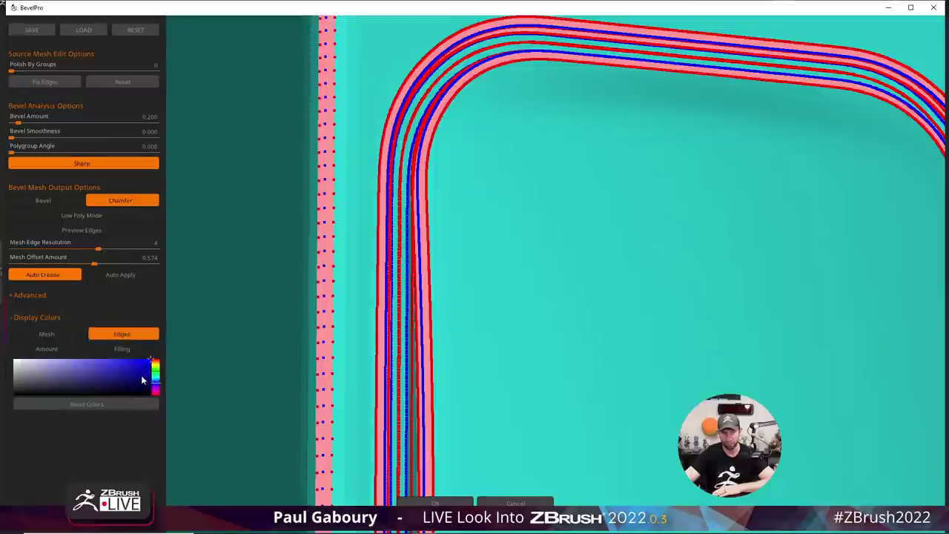
left_click(55, 348)
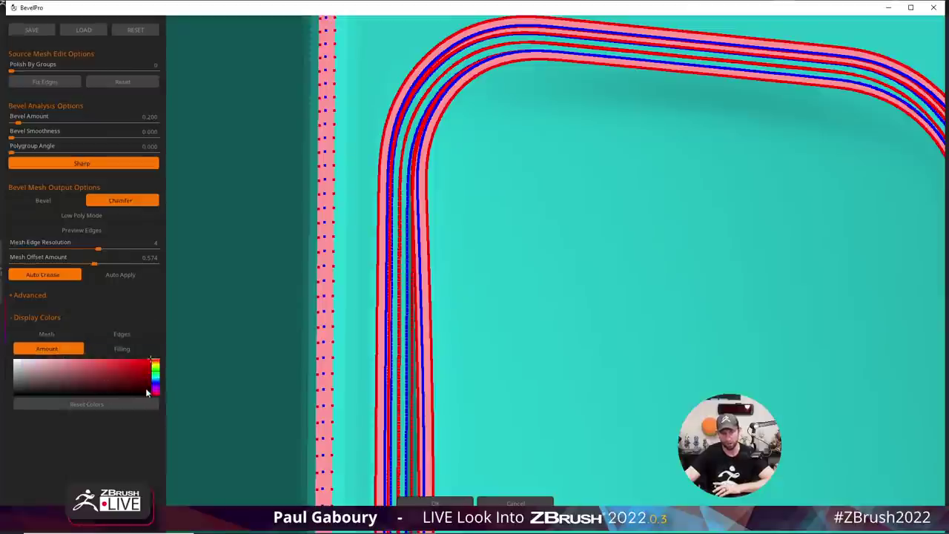
left_click(157, 371)
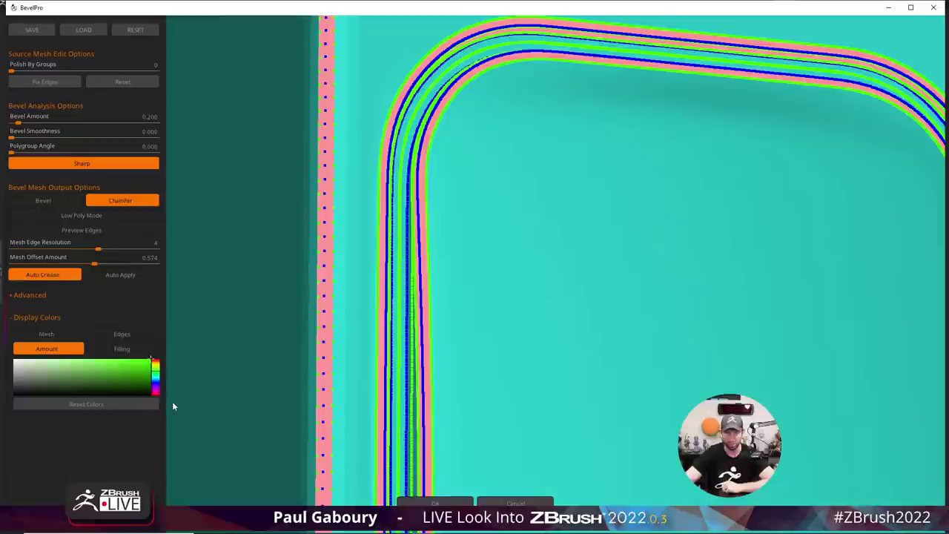
left_click(120, 348)
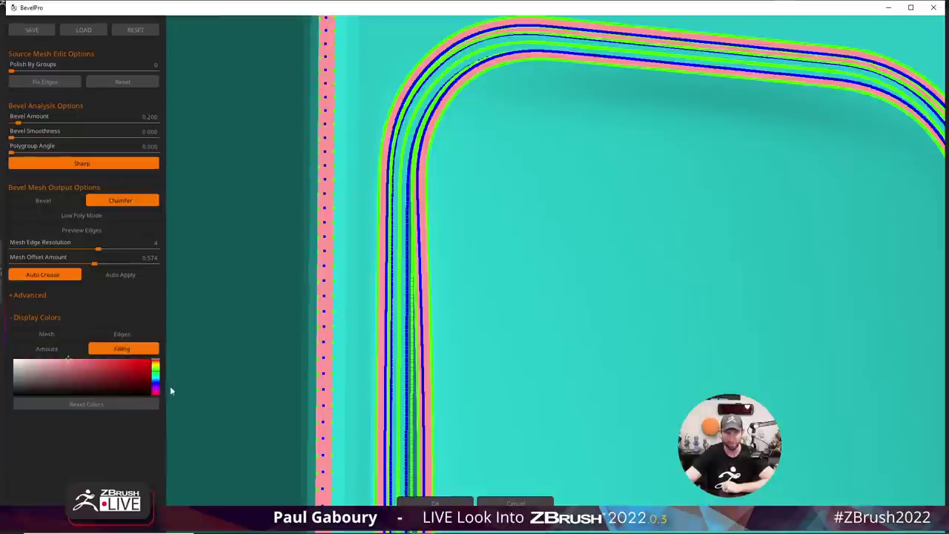
mouse_move(158, 383)
left_mouse_down()
mouse_move(160, 391)
mouse_move(157, 364)
left_mouse_up()
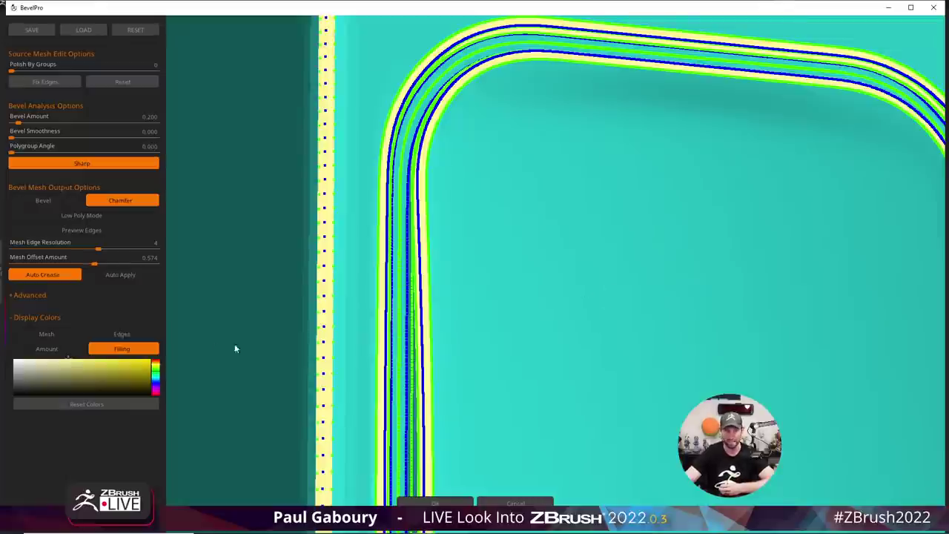
left_click(35, 317)
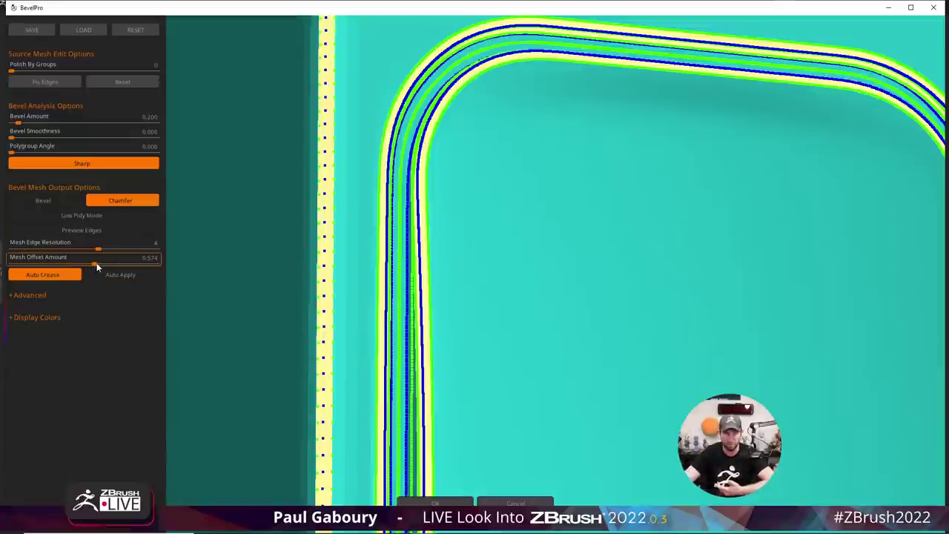
Set the bevel Mesh Offset Amount to 0.641, then scroll to the Subtool list with the new _add and _sub parts.
left_click_drag(96, 265, 104, 264)
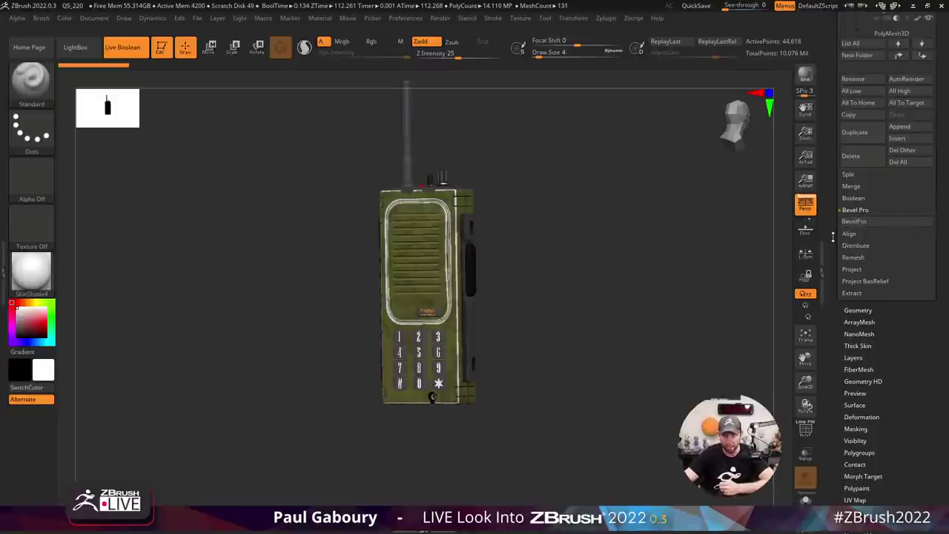
scroll(841, 239, "up", 5)
scroll(860, 242, "up", 5)
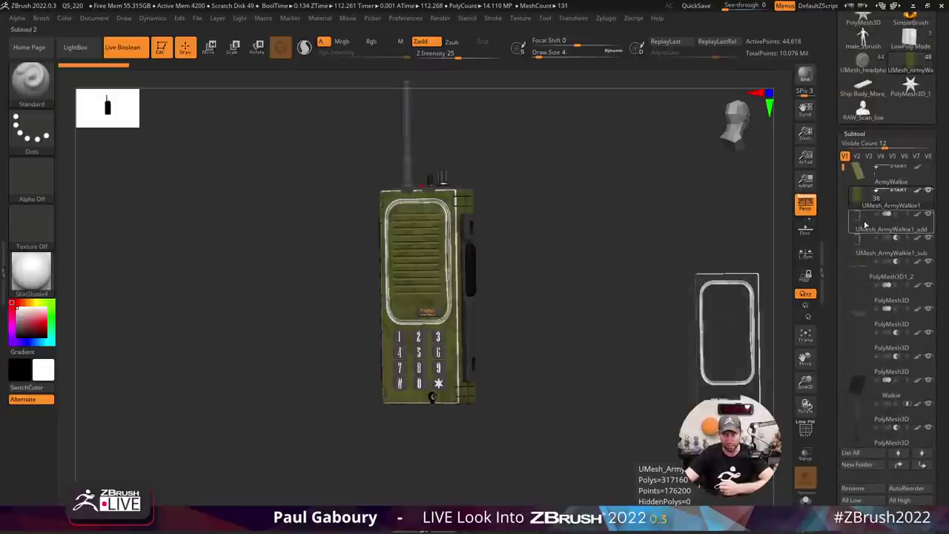
mouse_move(889, 222)
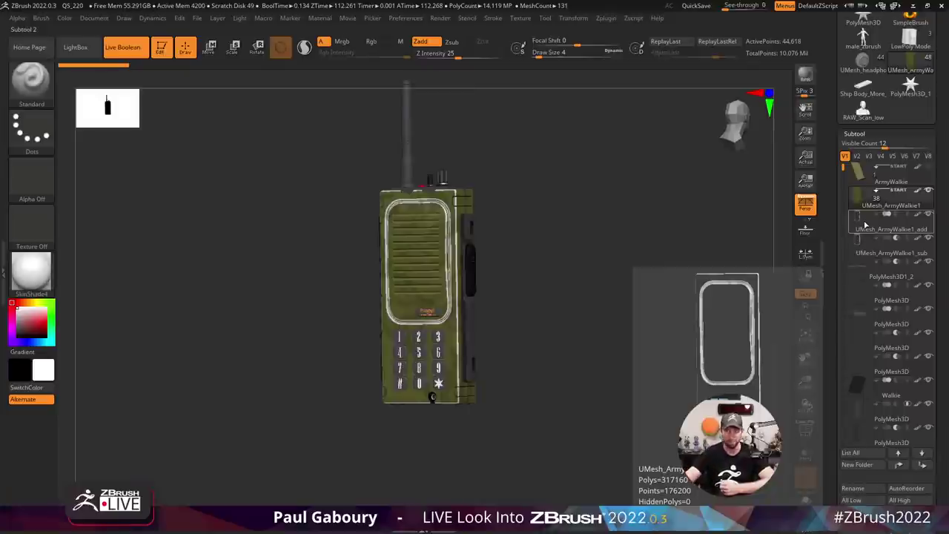
Make UMesh_ArmyWalkie1_add the active subtool and orbit the walkie-talkie to an angled view.
left_click(861, 225)
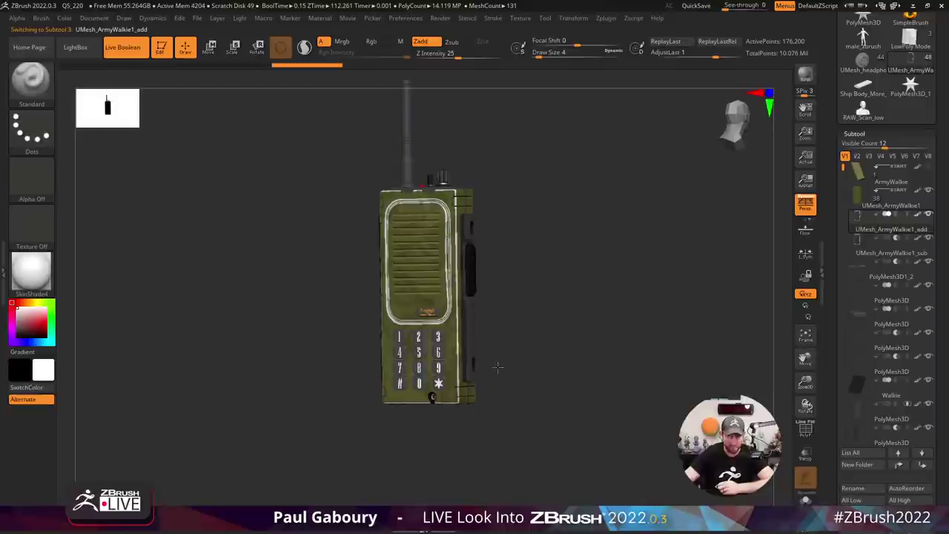
mouse_move(496, 364)
left_mouse_down()
mouse_move(527, 372)
mouse_move(514, 370)
left_mouse_up()
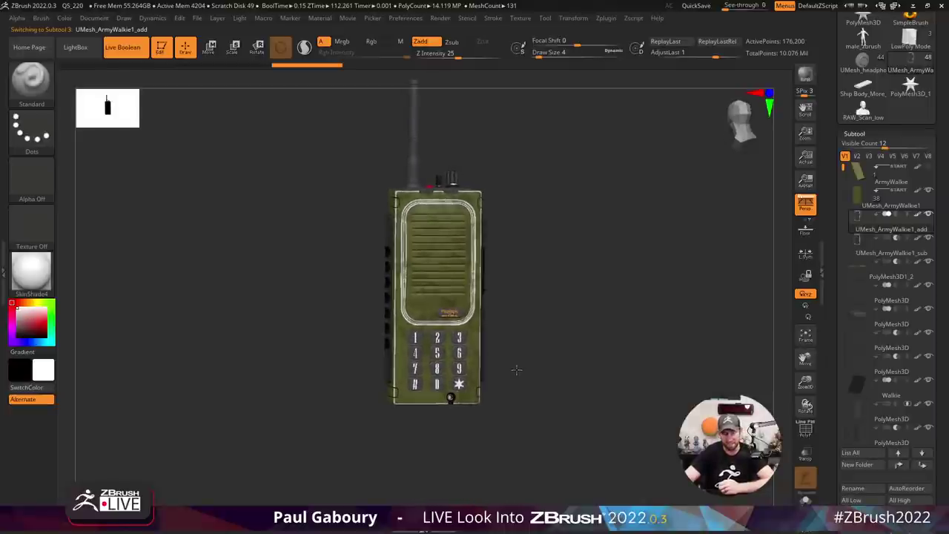
right_click_drag(553, 303, 577, 317, "ctrl")
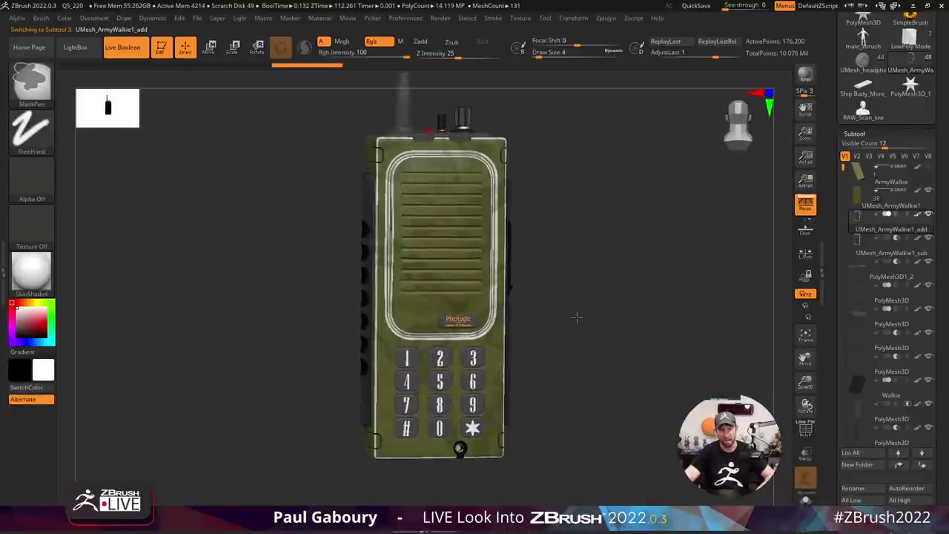
mouse_move(577, 318)
left_mouse_down()
mouse_move(589, 319)
mouse_move(577, 312)
mouse_move(548, 319)
left_mouse_up()
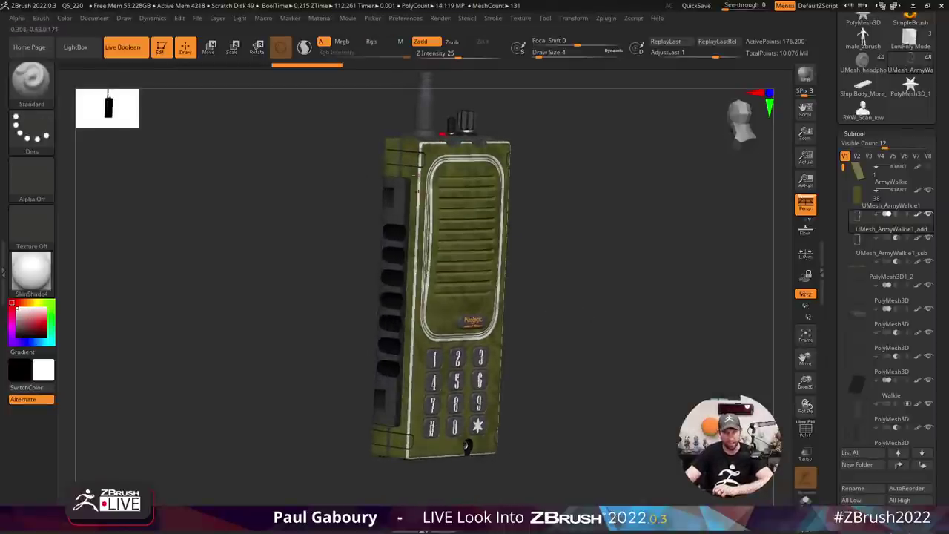
Pick orange (R 255, G 144, B 38), enable Rgb painting, and make UMesh_ArmyWalkie1_sub active.
mouse_move(33, 304)
left_mouse_down()
mouse_move(48, 322)
mouse_move(30, 303)
left_mouse_up()
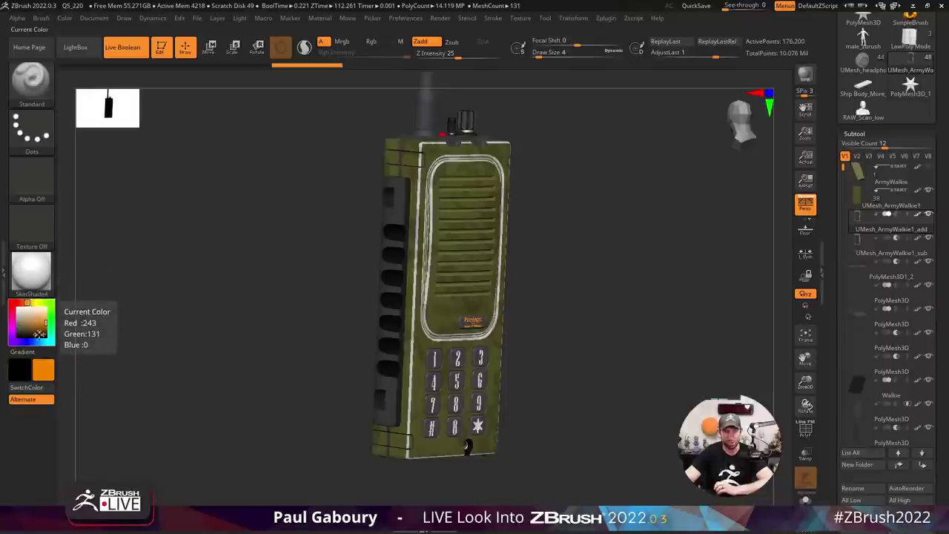
left_click(22, 368)
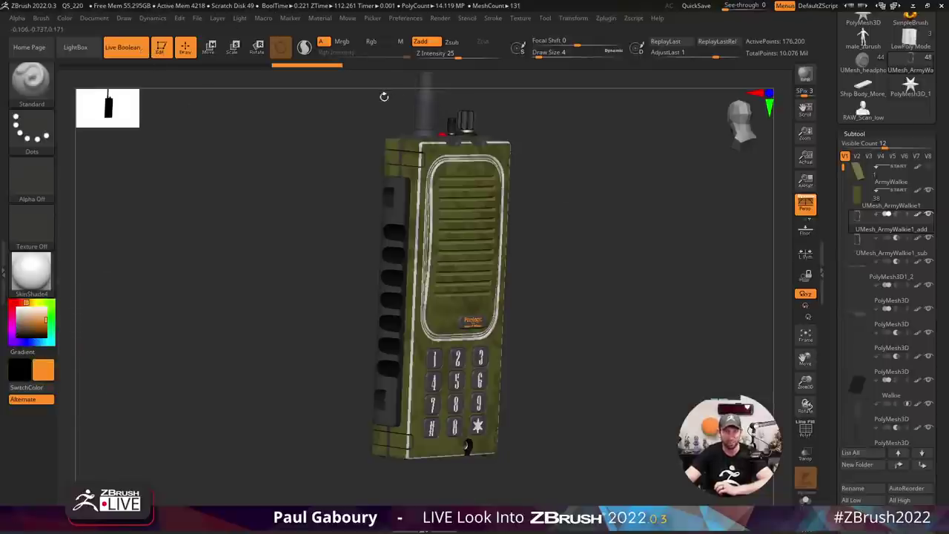
left_click(378, 42)
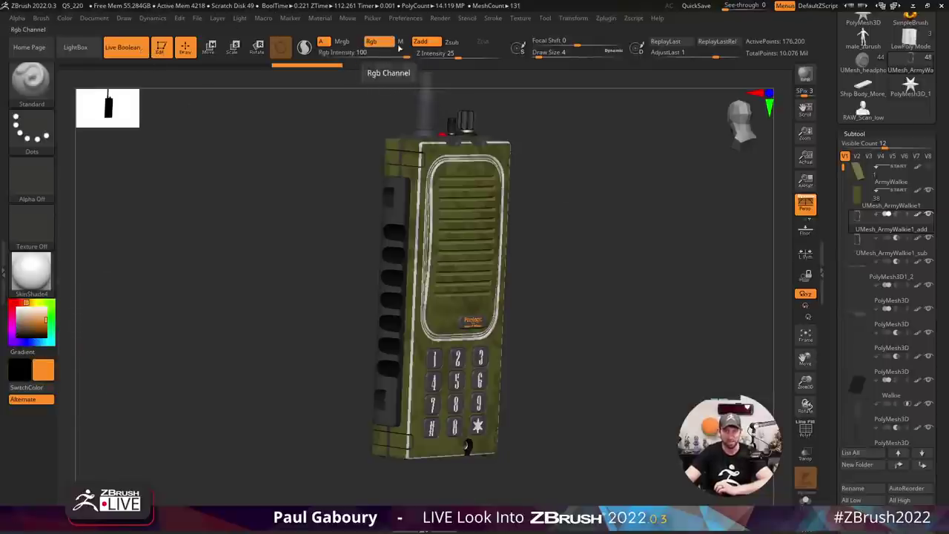
left_click(65, 17)
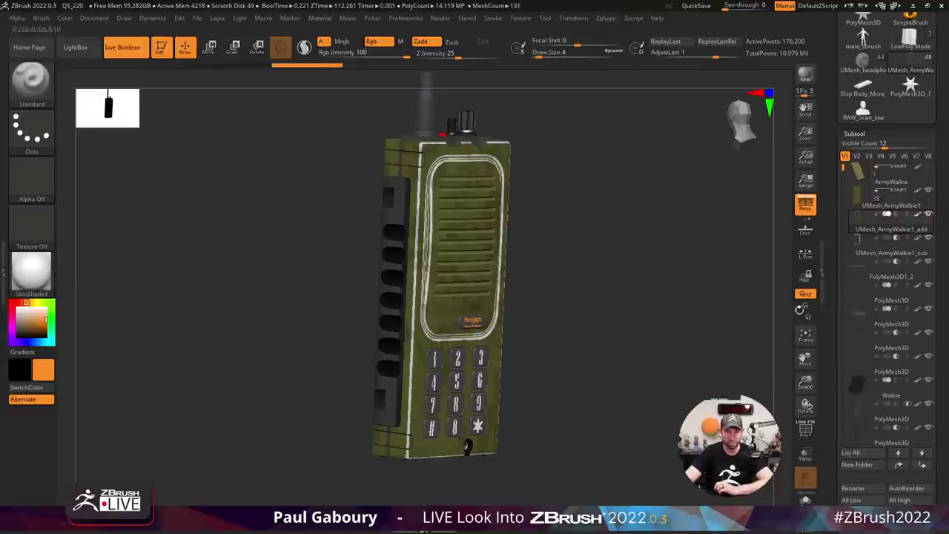
left_click(858, 250)
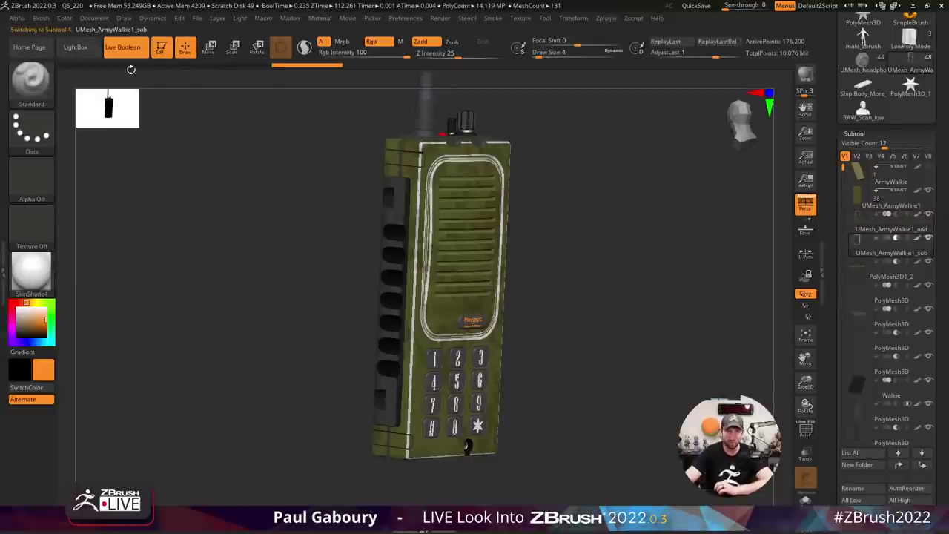
left_click(65, 18)
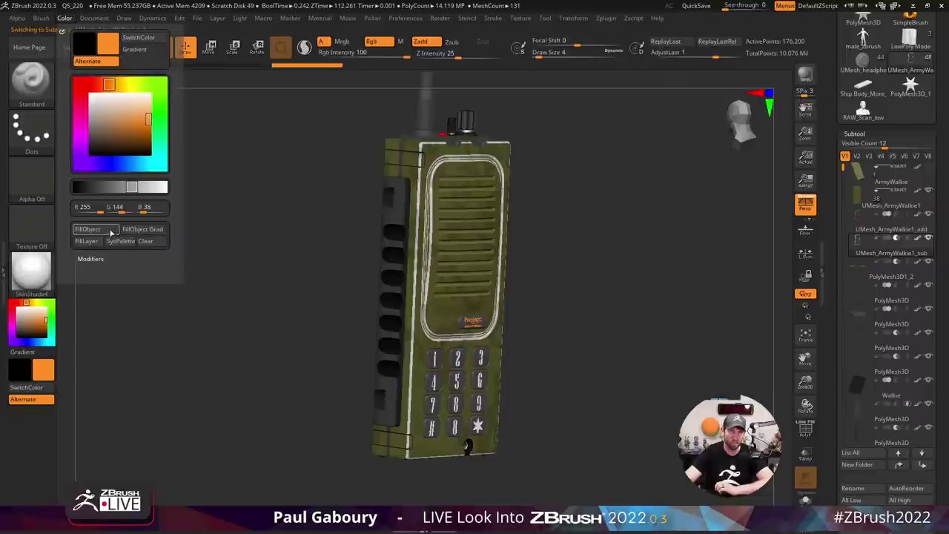
Apply Color > FillObject to fill UMesh_ArmyWalkie1_sub orange, then view the walkie-talkie from the front.
left_click(111, 232)
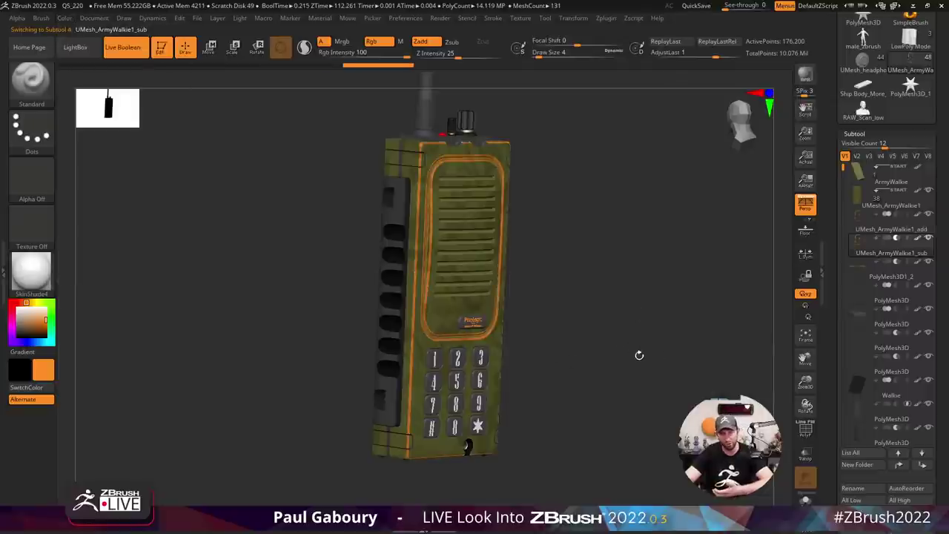
mouse_move(639, 355)
left_mouse_down()
mouse_move(593, 346)
mouse_move(609, 351)
left_mouse_up()
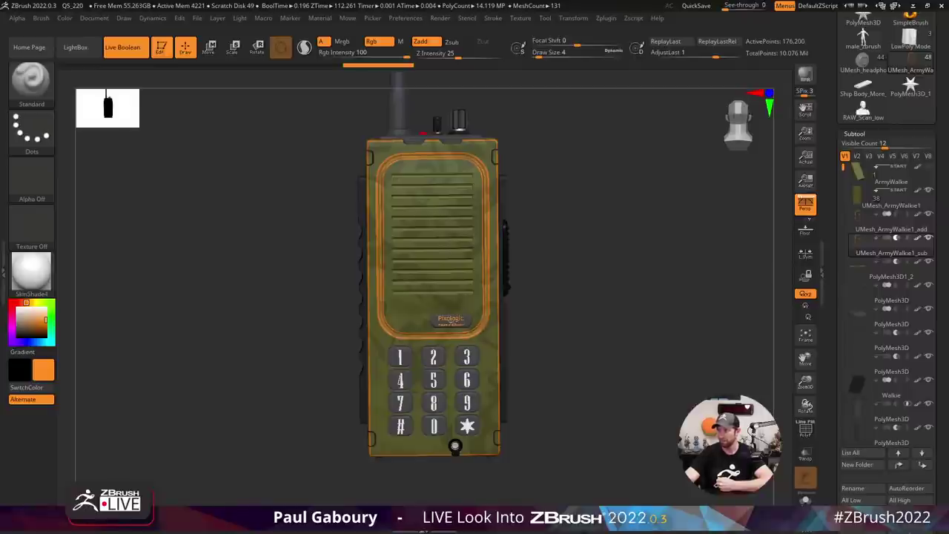
key("alt+Tab")
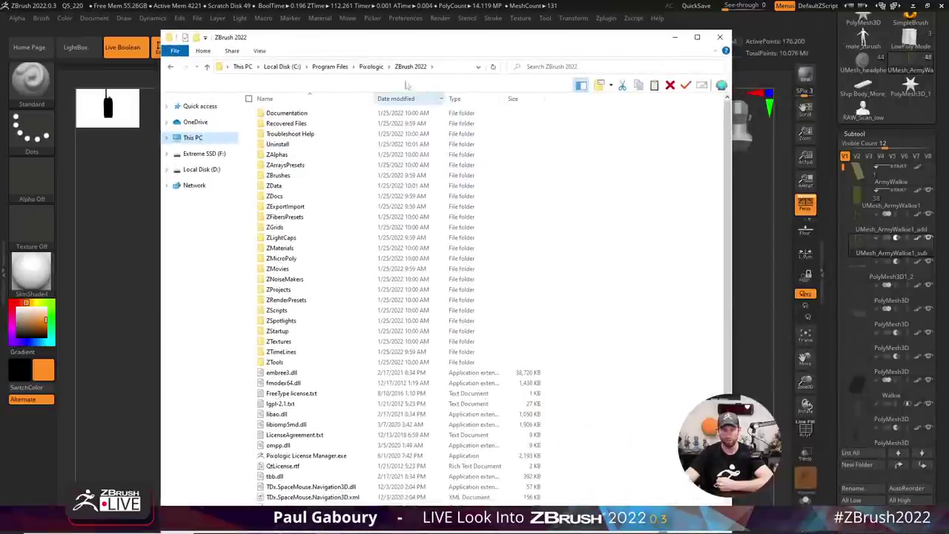
scroll(375, 421, "down", 1)
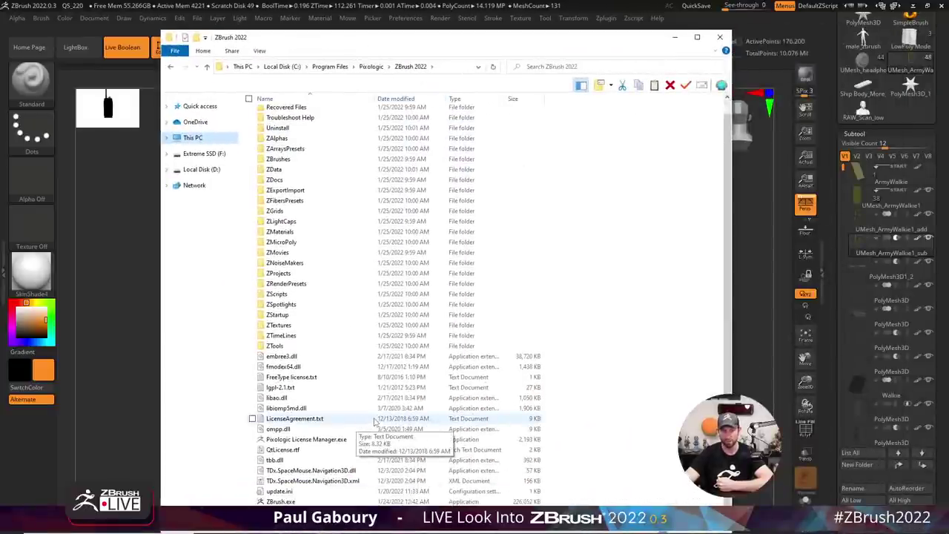
scroll(378, 388, "up", 1)
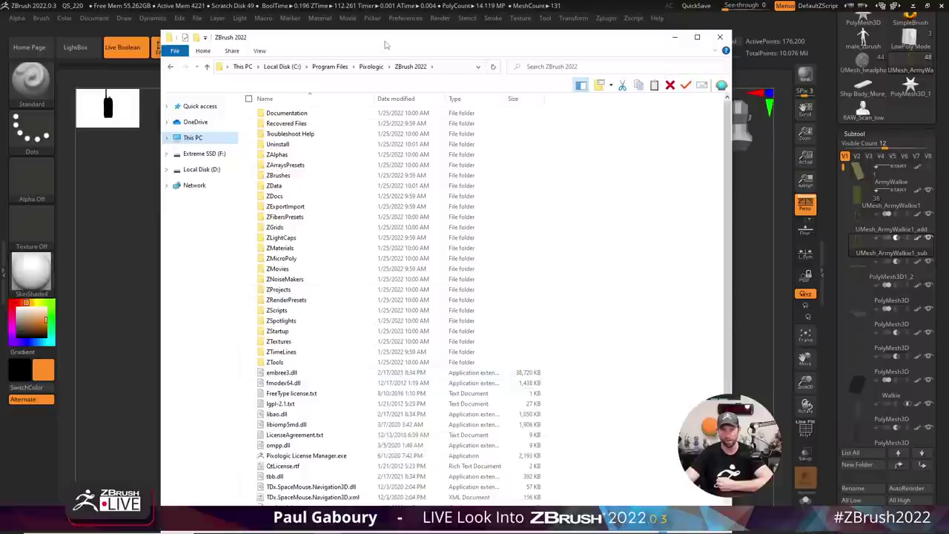
scroll(405, 370, "down", 1)
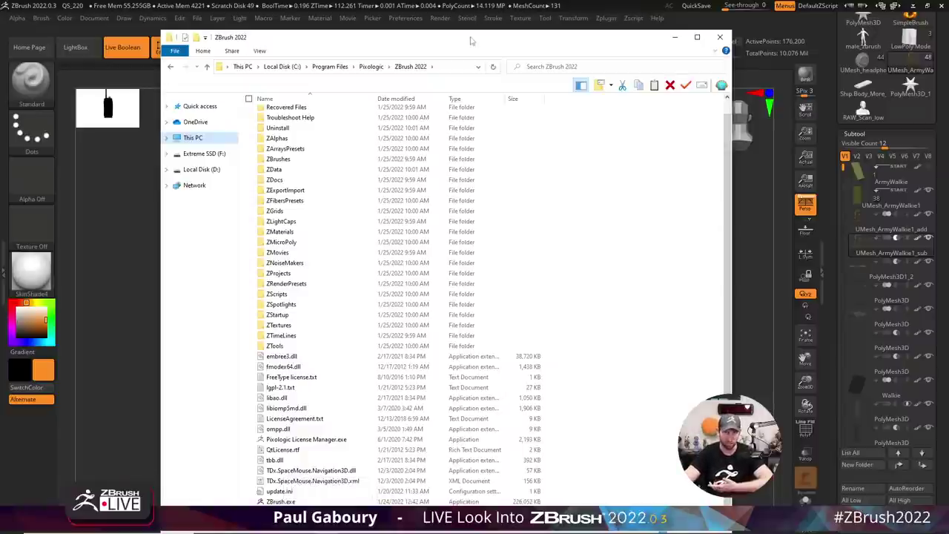
left_click_drag(475, 31, 947, 37)
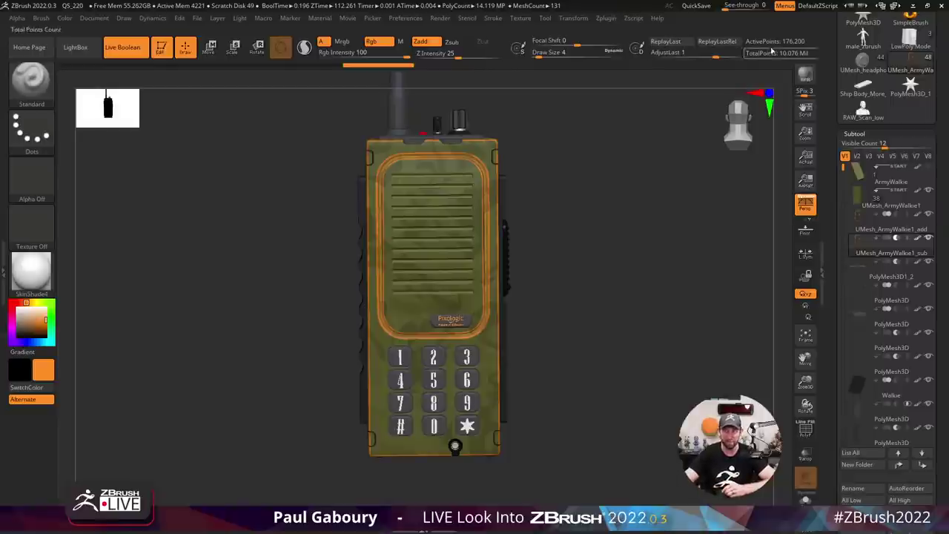
Load the headphones model and orbit and zoom around its earcup, ending on a fuller angled view.
left_click(860, 66)
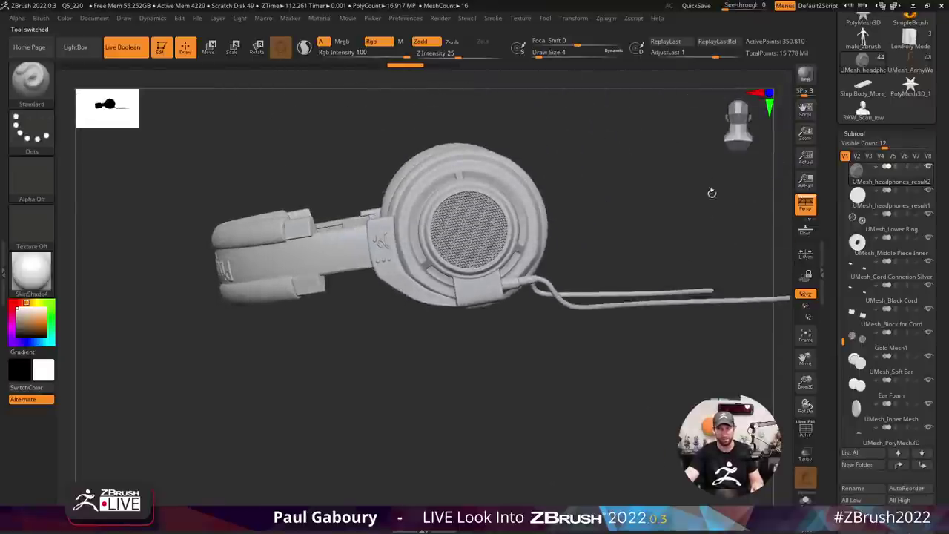
mouse_move(712, 193)
left_mouse_down()
mouse_move(638, 216)
mouse_move(603, 259)
left_mouse_up()
right_click_drag(603, 259, 687, 330, "ctrl")
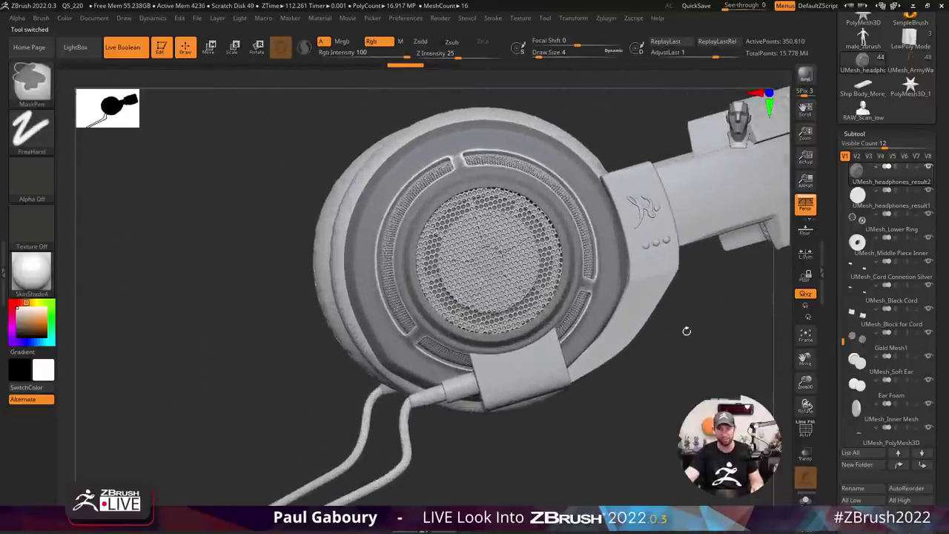
left_click_drag(636, 354, 640, 364)
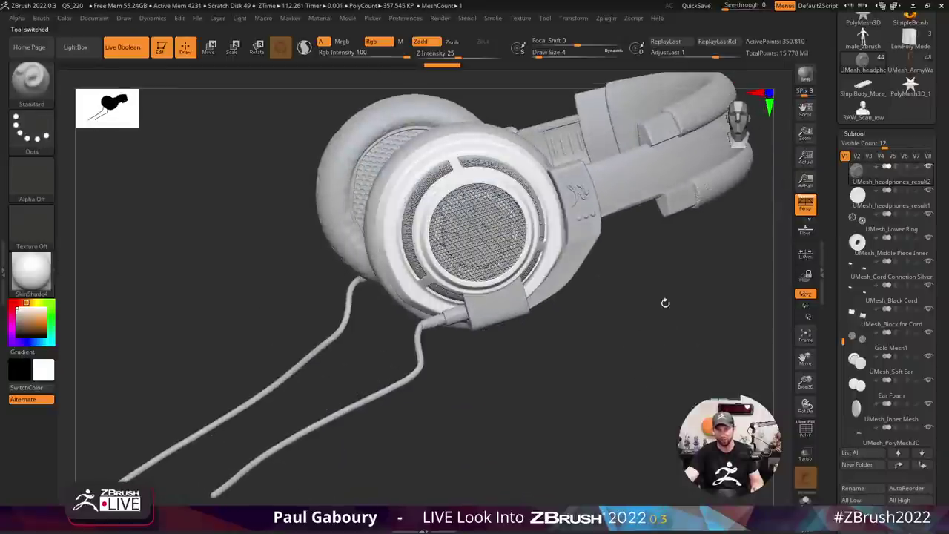
mouse_move(662, 301)
left_mouse_down()
mouse_move(638, 362)
mouse_move(652, 357)
left_mouse_up()
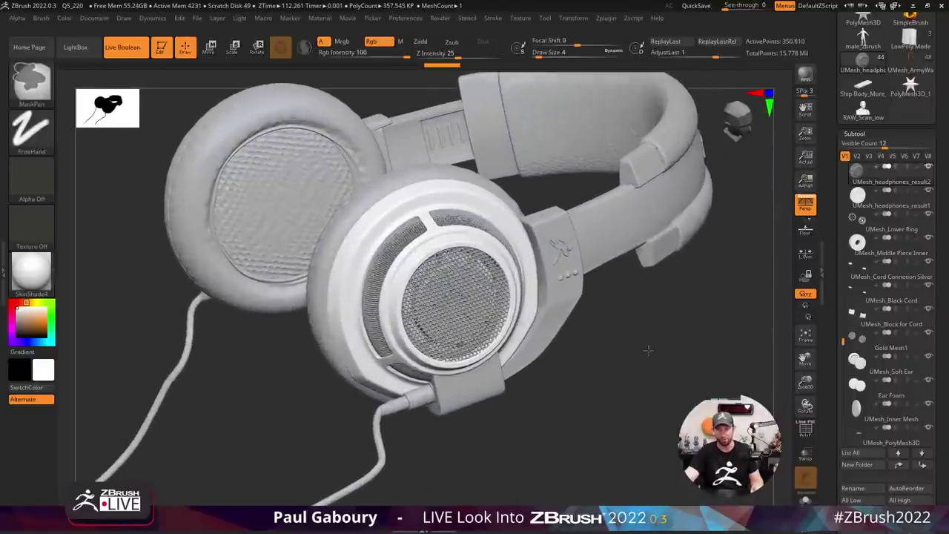